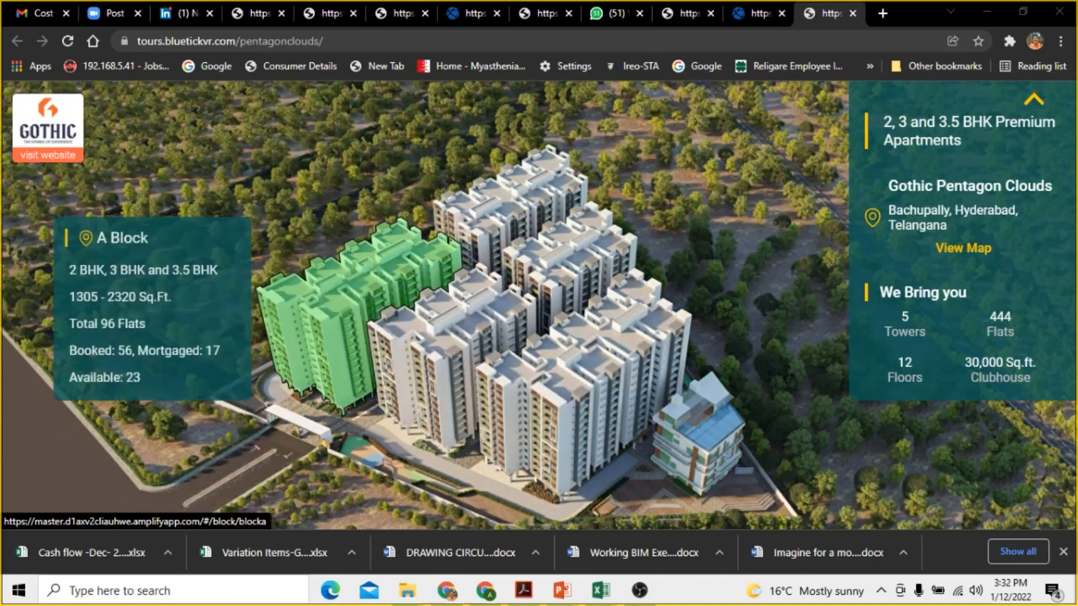
Step: View the 9th floor layout of A Block and return to the master layout
{"action": "left_click", "coordinate": [346, 319]}
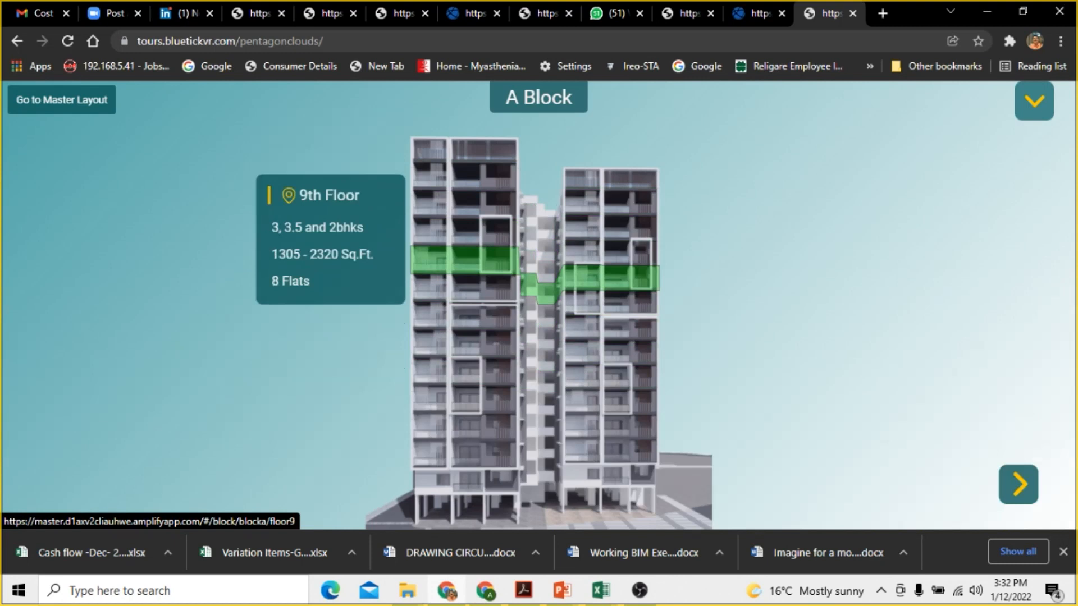
{"action": "left_click", "coordinate": [470, 261]}
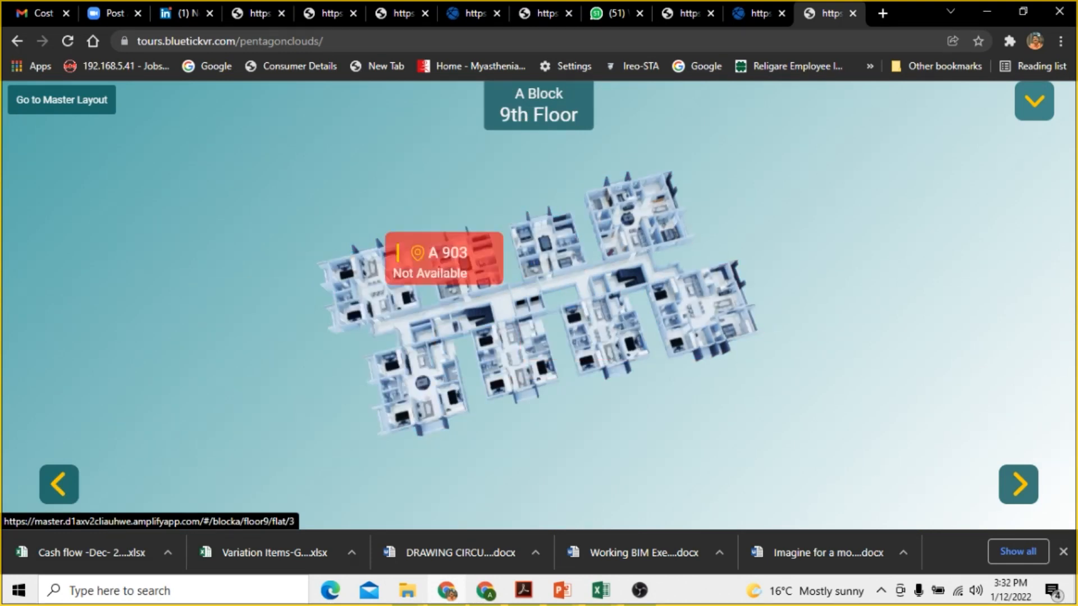
{"action": "left_click", "coordinate": [61, 100]}
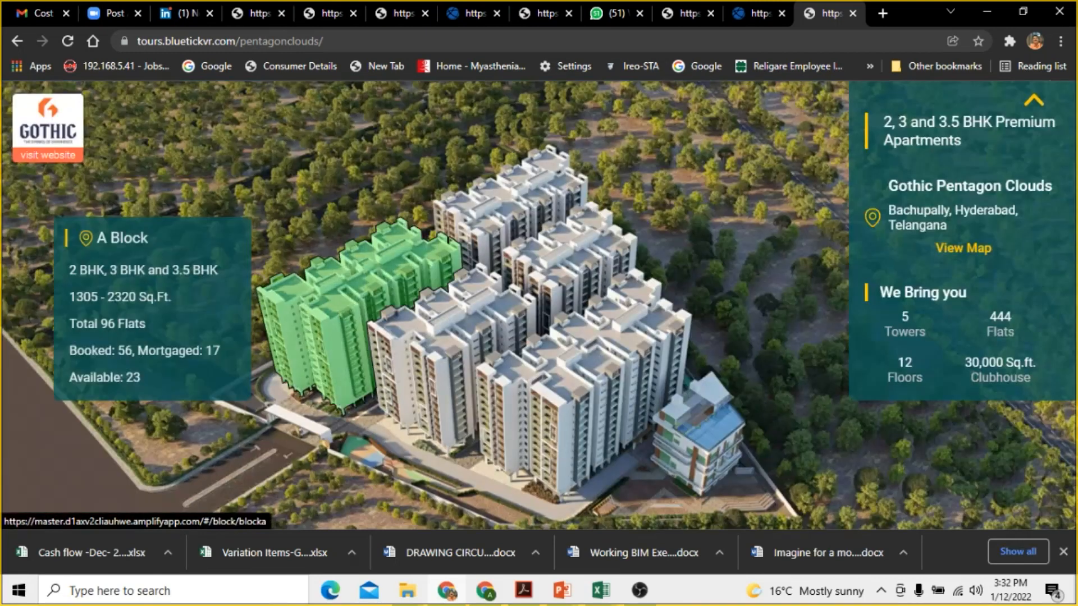
Step: Open the floor plan of flat A 801 on the 8th floor of A Block
{"action": "left_click", "coordinate": [359, 314]}
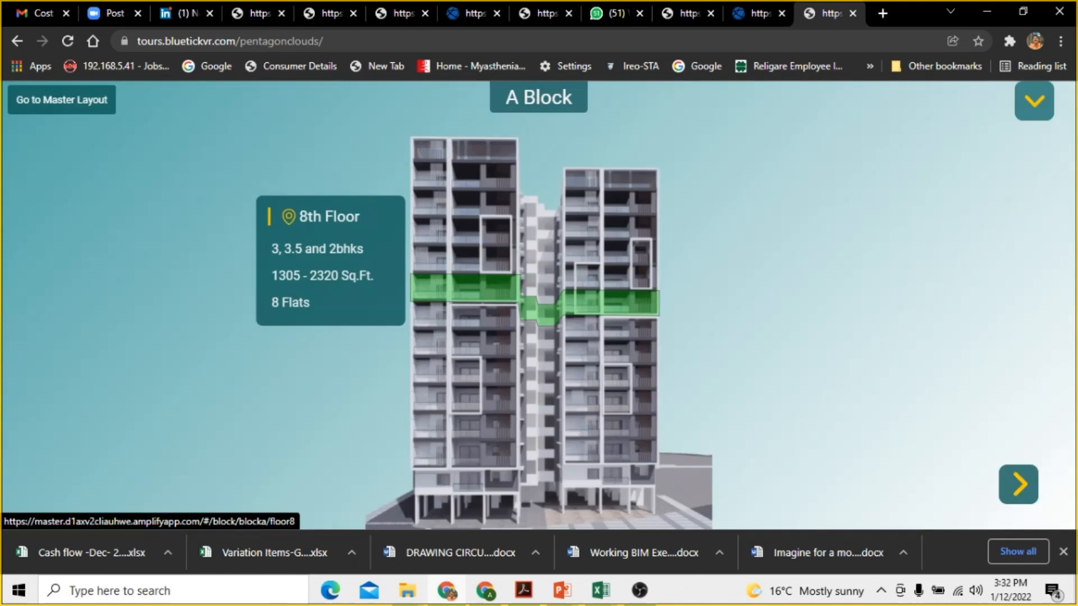
{"action": "left_click", "coordinate": [466, 288]}
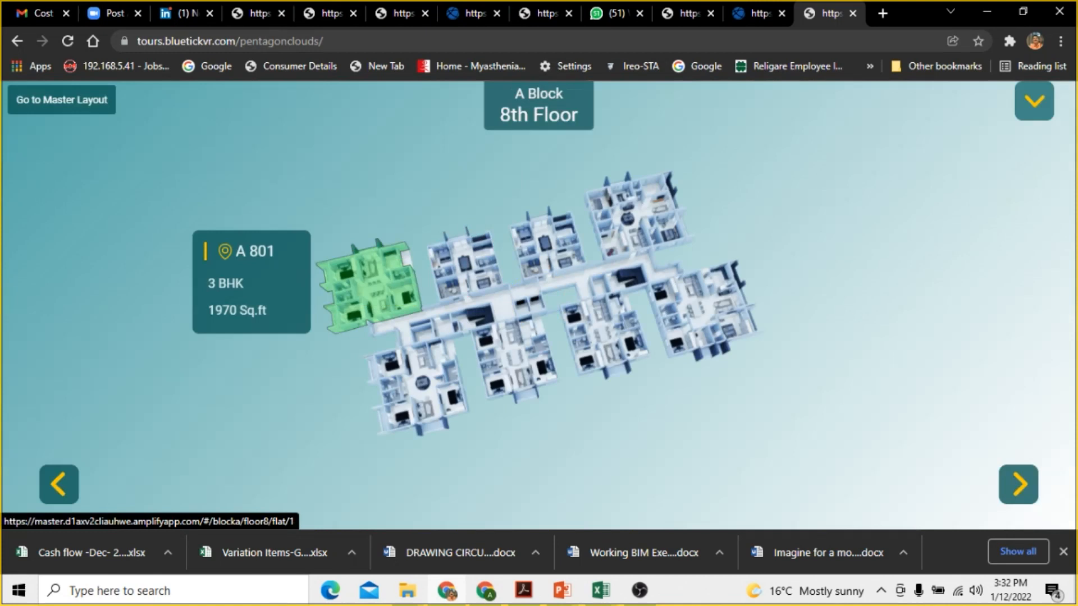
{"action": "left_click", "coordinate": [368, 284]}
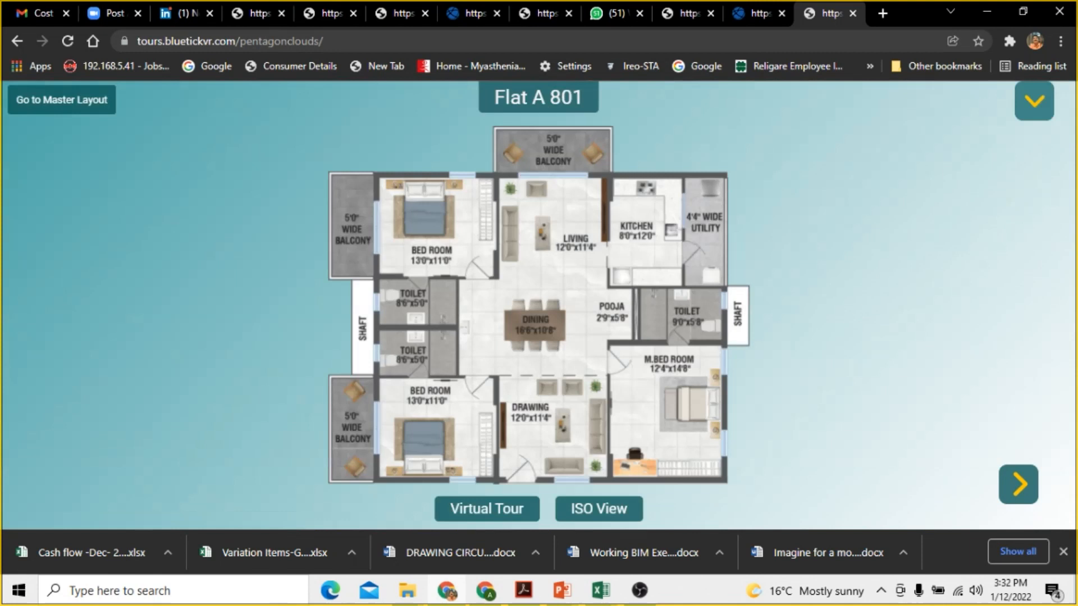
Step: View the isometric layout of flat A 801 and launch its virtual tour
{"action": "left_click", "coordinate": [599, 510]}
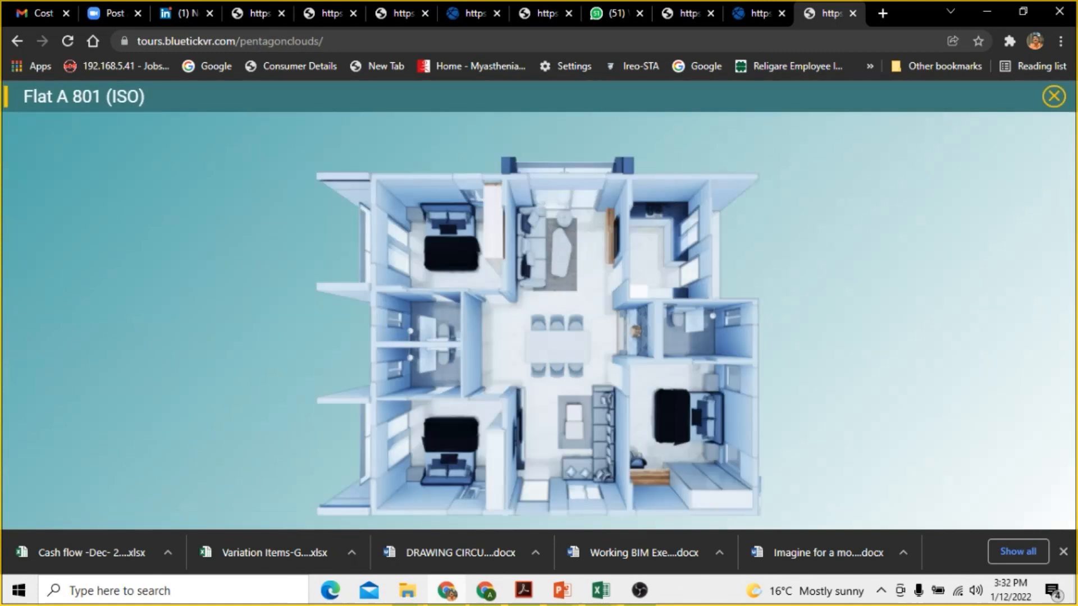
{"action": "left_click", "coordinate": [1054, 97]}
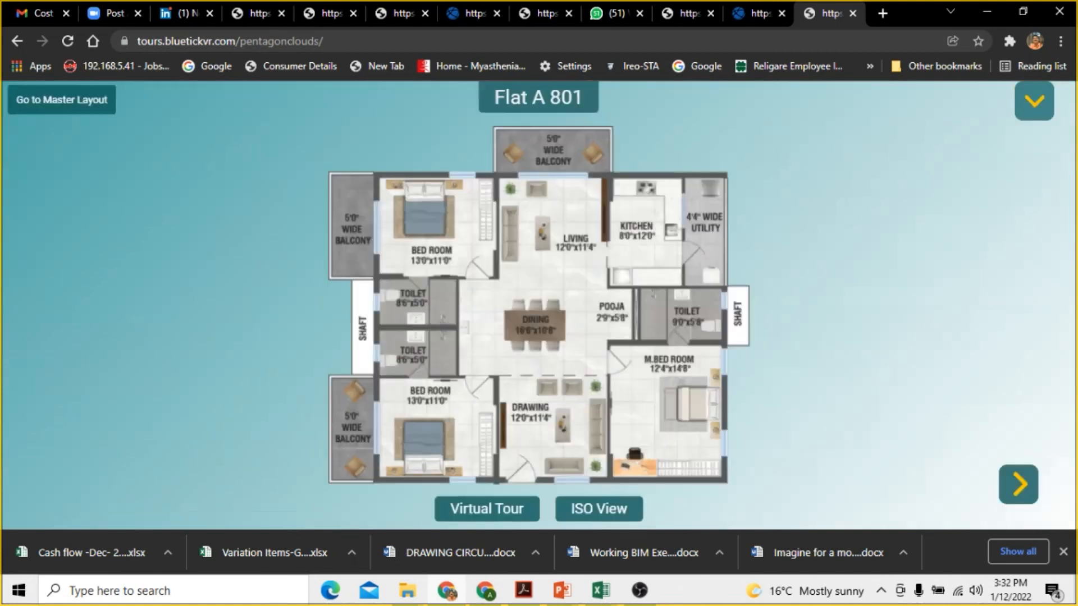
{"action": "left_click", "coordinate": [486, 509]}
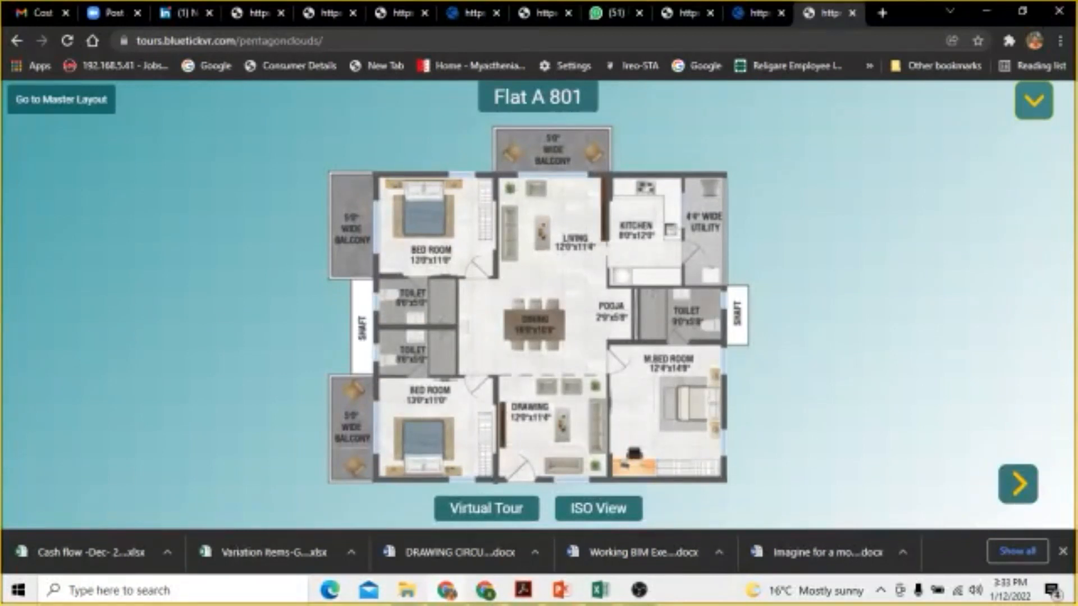
Step: Add flat A 801 to the flat comparison and collapse its specifications
{"action": "left_click", "coordinate": [1033, 100]}
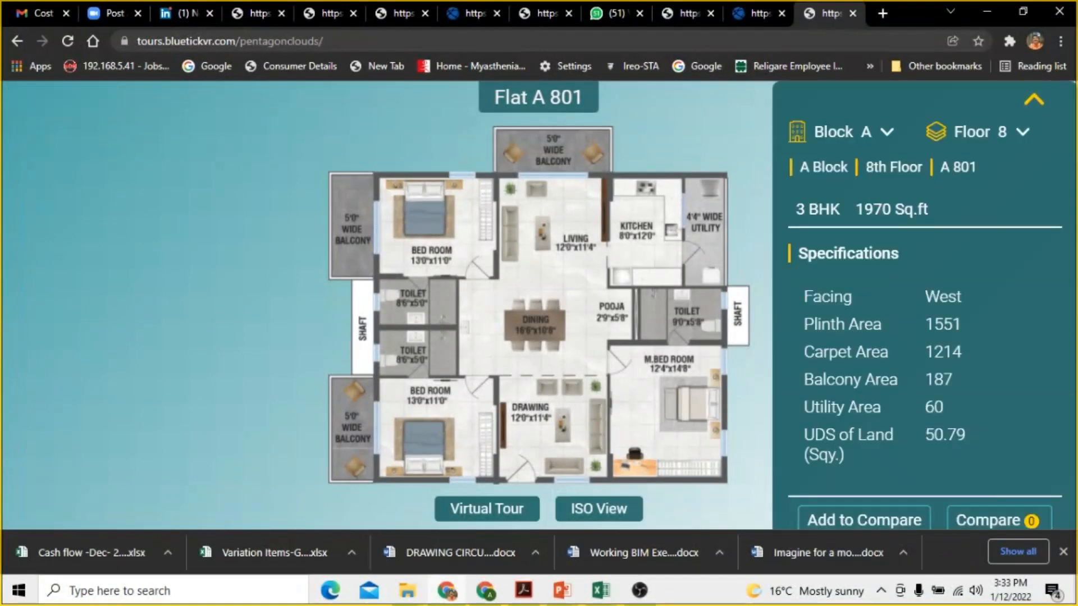
{"action": "left_click", "coordinate": [864, 519]}
{"action": "left_click", "coordinate": [1034, 101]}
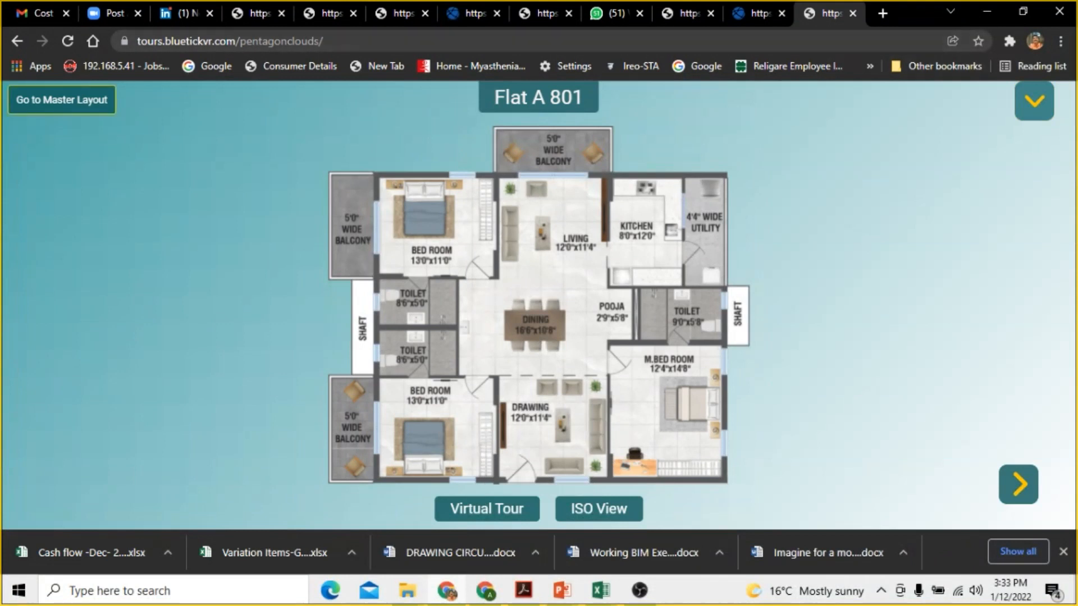
Step: Open flat C 703 on the 7th floor of C Block and add it to the flat comparison
{"action": "left_click", "coordinate": [62, 100]}
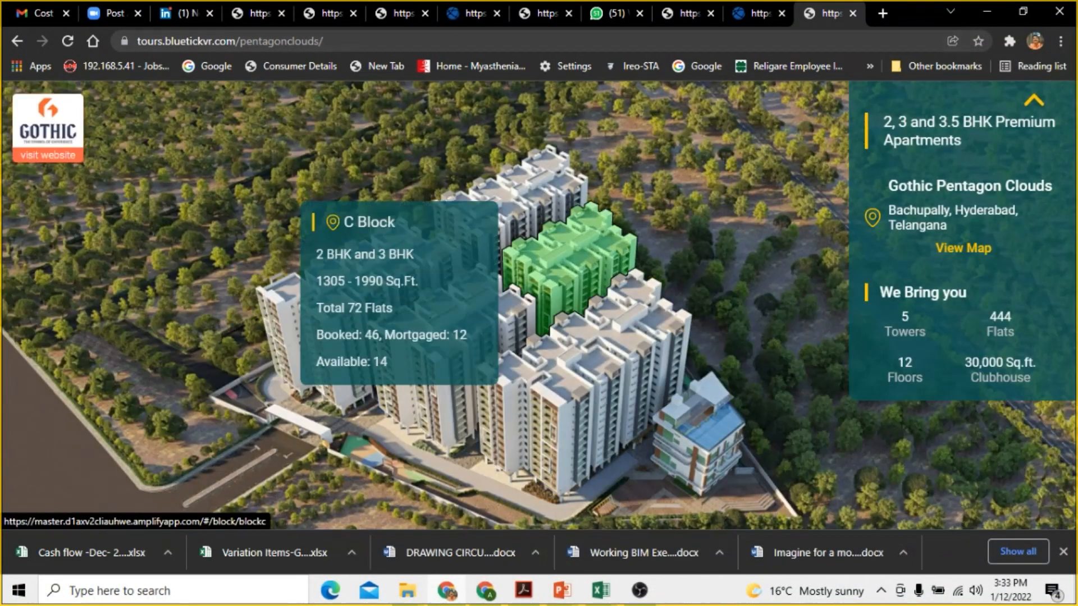
{"action": "left_click", "coordinate": [574, 283]}
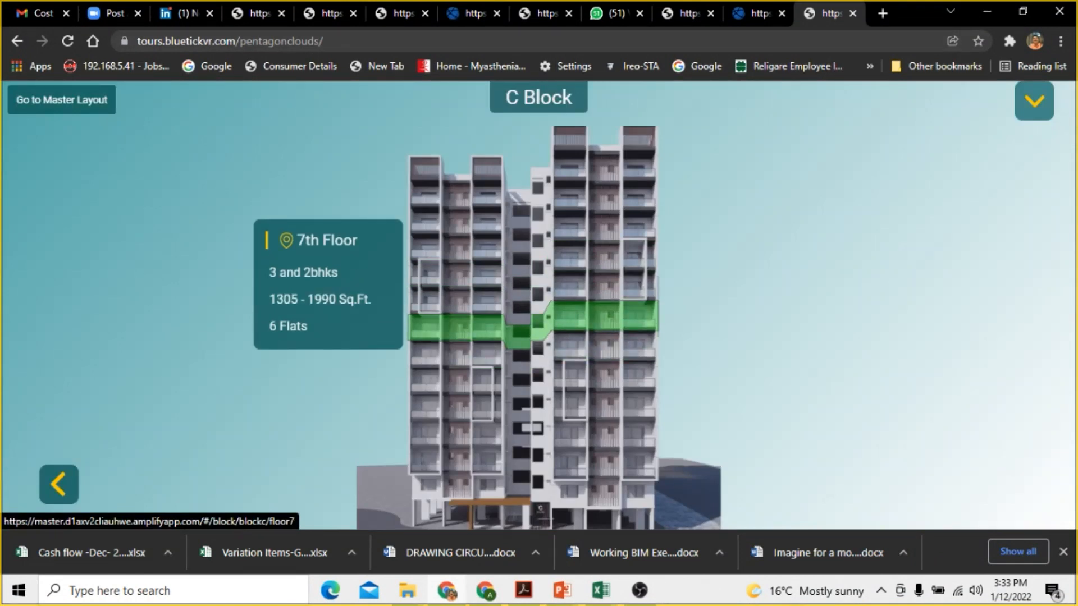
{"action": "left_click", "coordinate": [534, 323]}
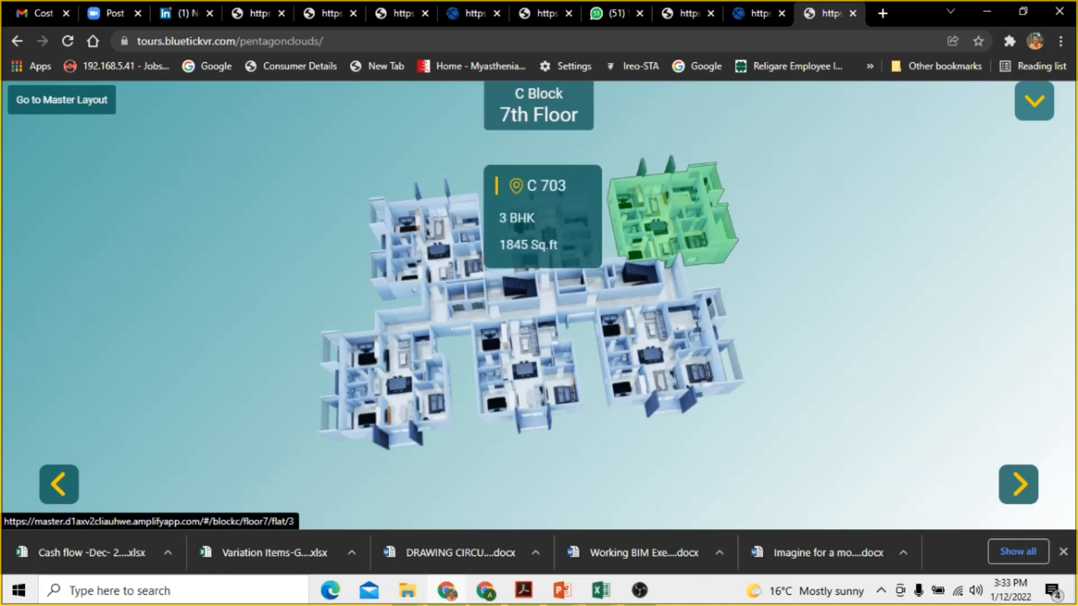
{"action": "left_click", "coordinate": [673, 216]}
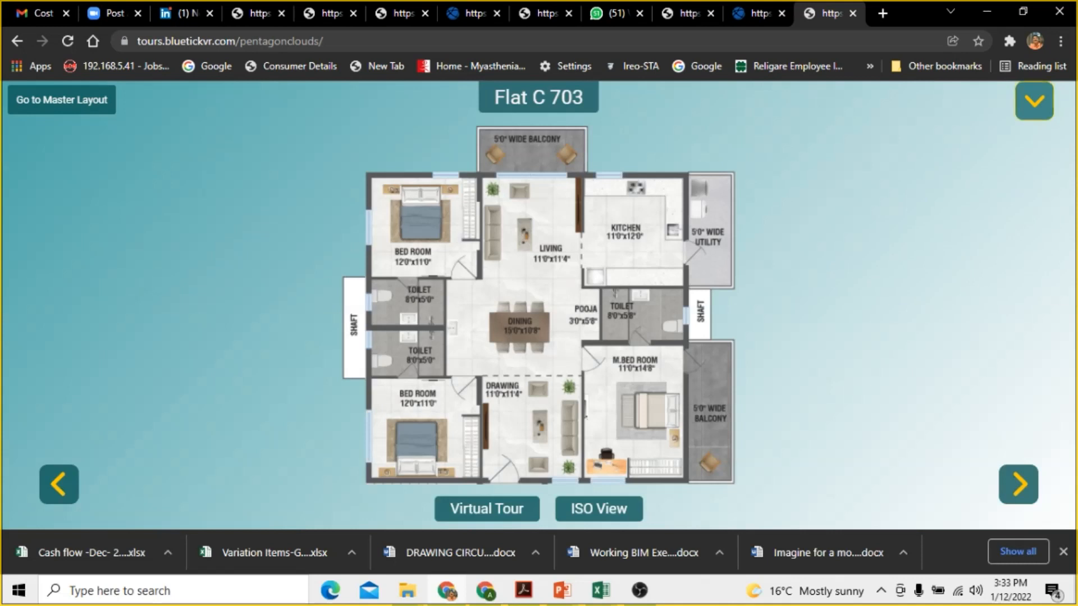
{"action": "left_click", "coordinate": [1034, 101]}
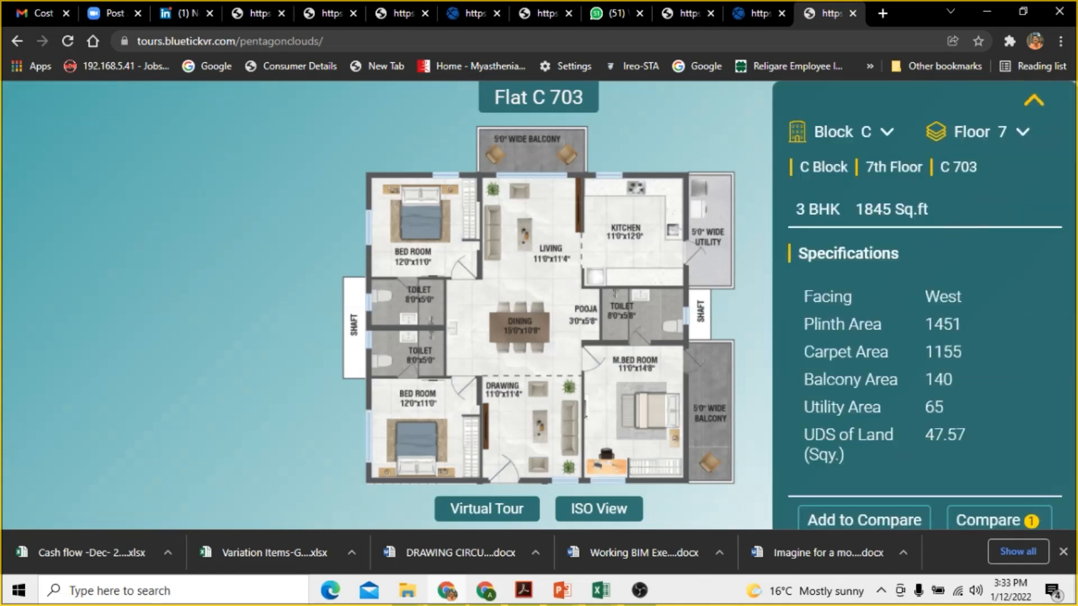
{"action": "left_click", "coordinate": [864, 520]}
Step: Compare the plans and area details of flats A 801 and C 703, and close the comparison
{"action": "left_click", "coordinate": [999, 520]}
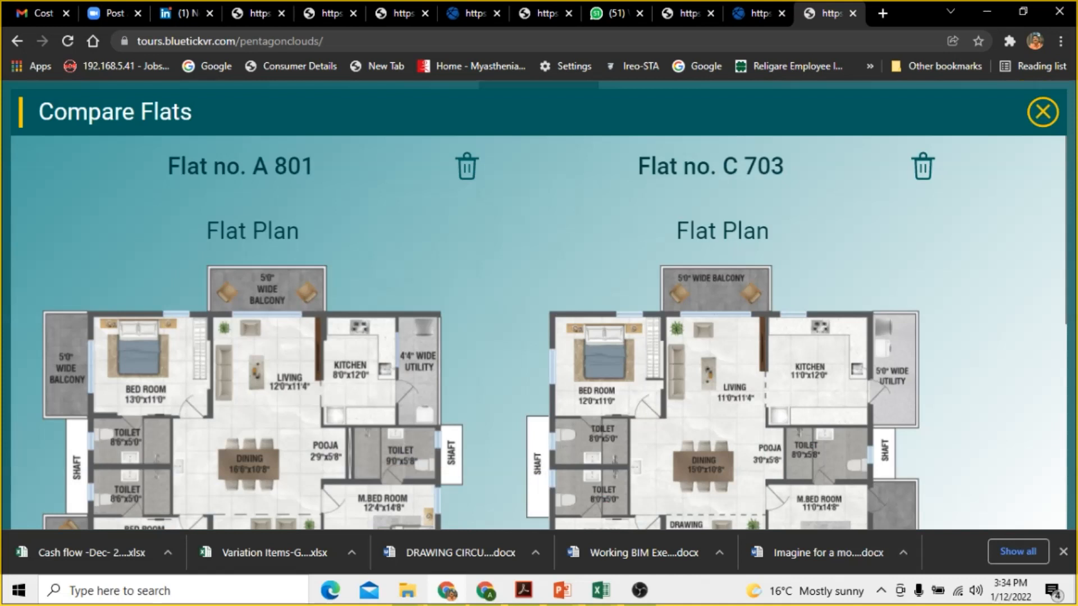
{"action": "scroll", "coordinate": [482, 333], "scroll_direction": "down", "scroll_amount": 6}
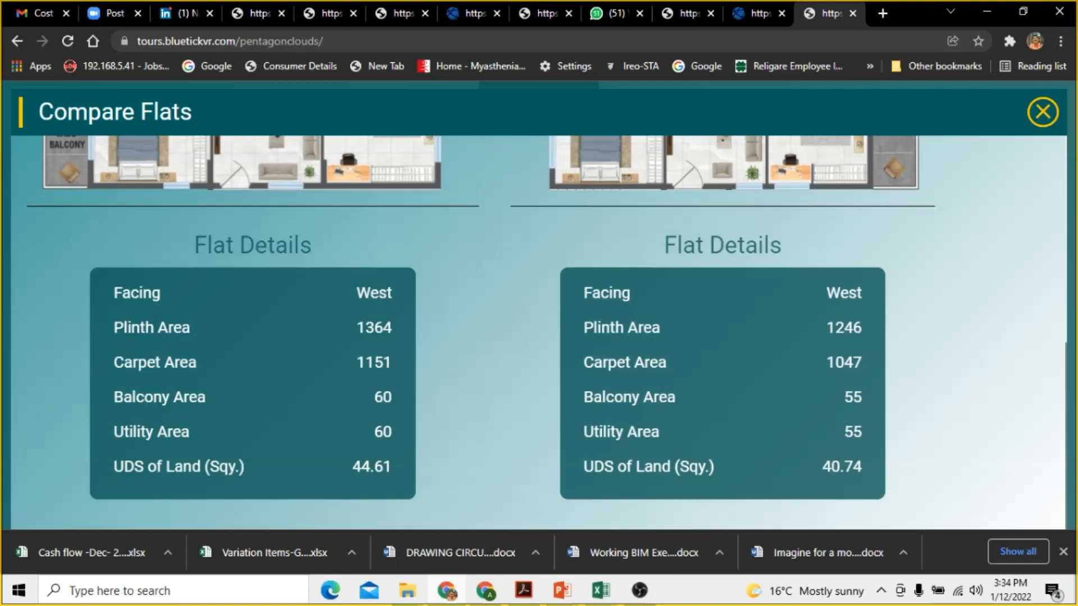
{"action": "scroll", "coordinate": [539, 331], "scroll_direction": "up", "scroll_amount": 8}
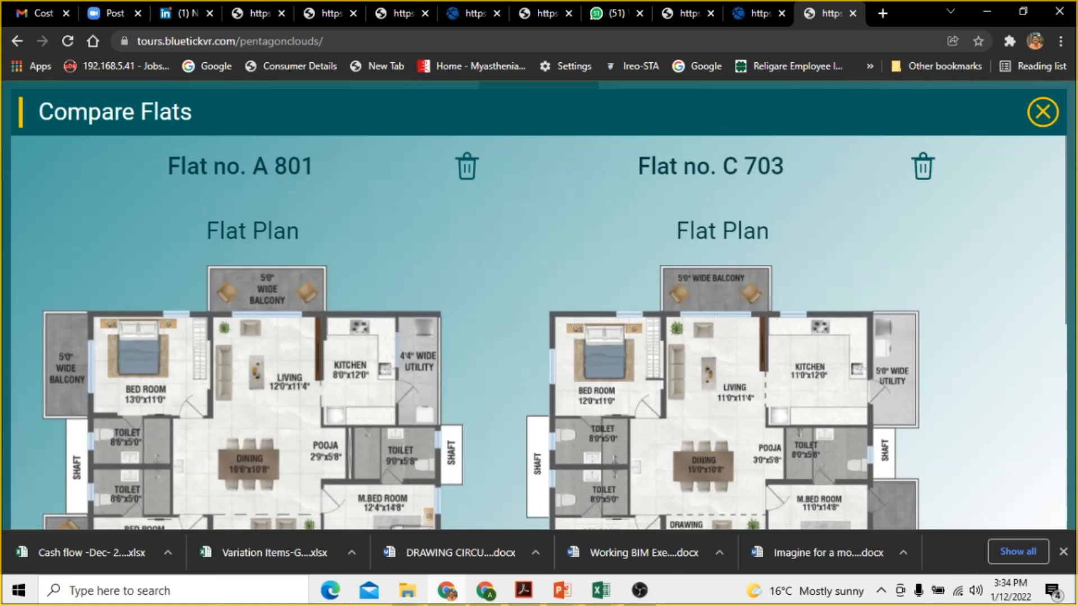
{"action": "left_click", "coordinate": [1043, 112]}
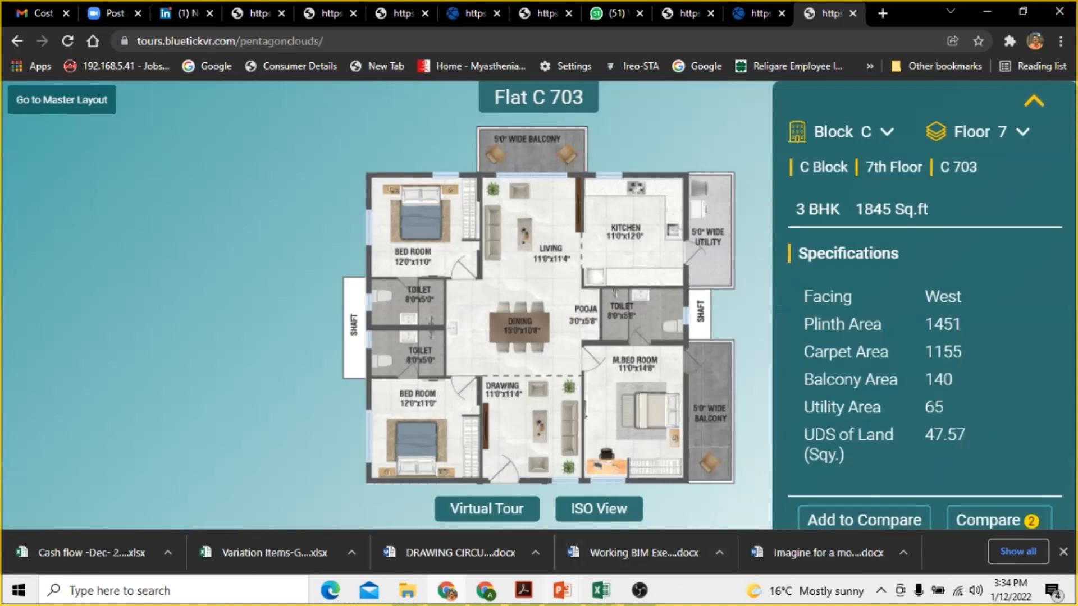
Step: Switch to the PowerPoint presentation and show the slide comparing traditional cost management with Autodesk Construction Cloud in the slide show
{"action": "left_click", "coordinate": [562, 591]}
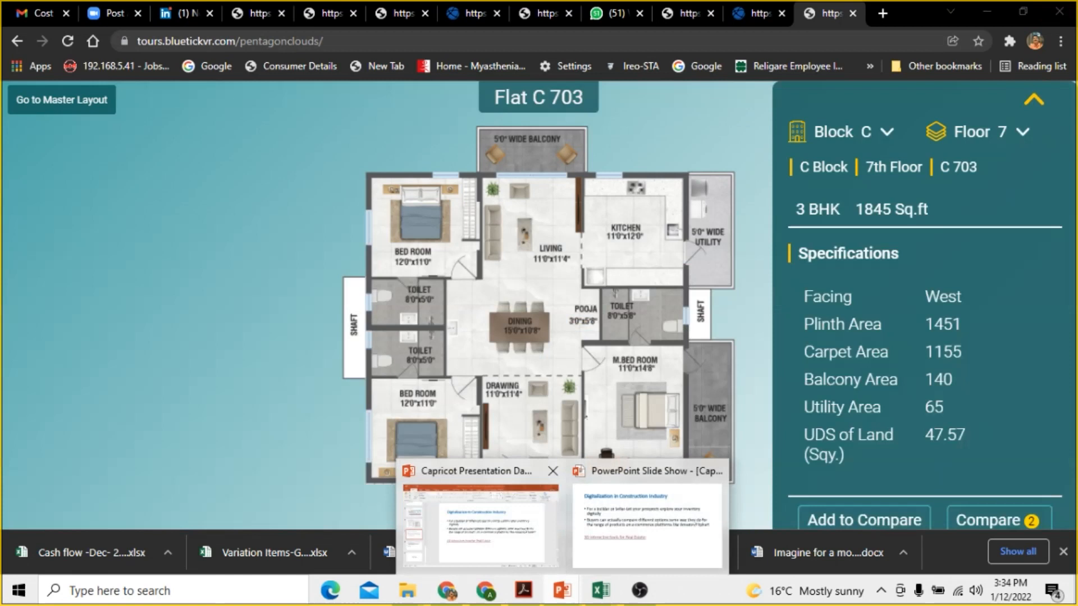
{"action": "left_click", "coordinate": [480, 525]}
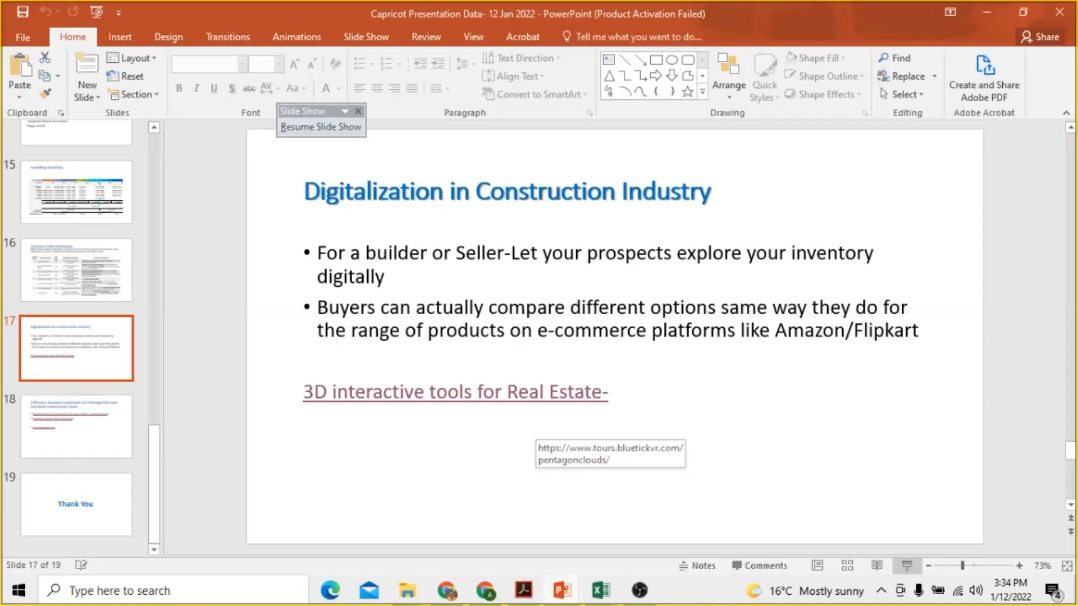
{"action": "left_click", "coordinate": [77, 427]}
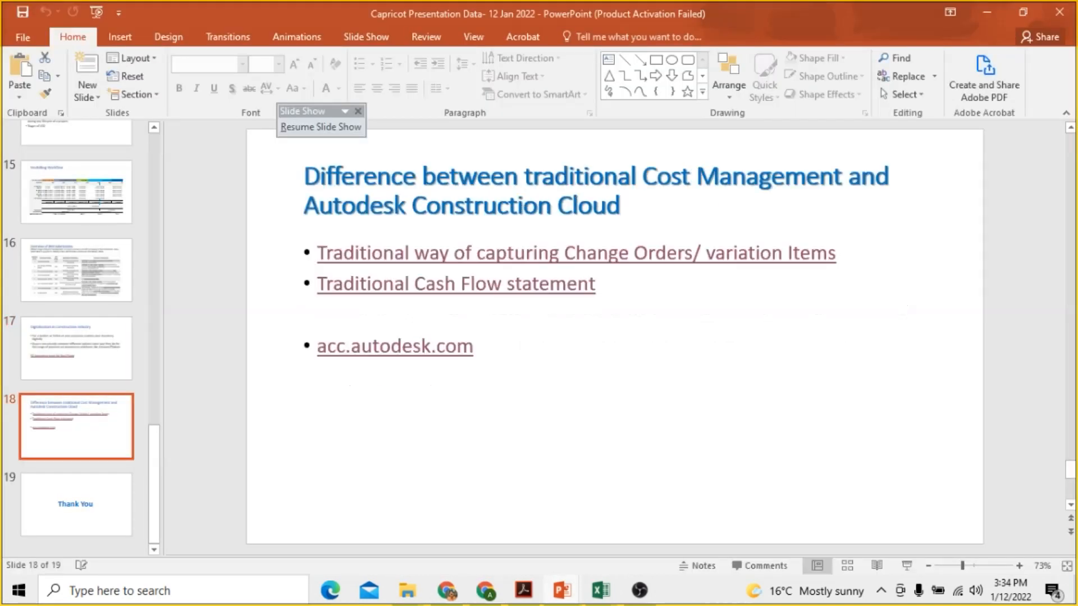
{"action": "left_click", "coordinate": [906, 565]}
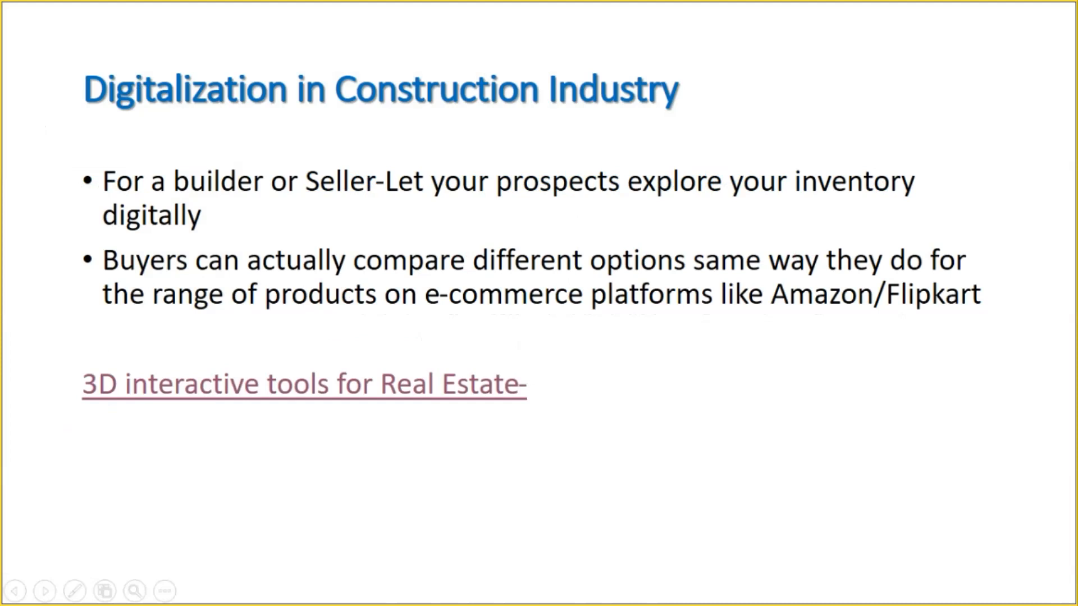
{"action": "key", "text": "Right"}
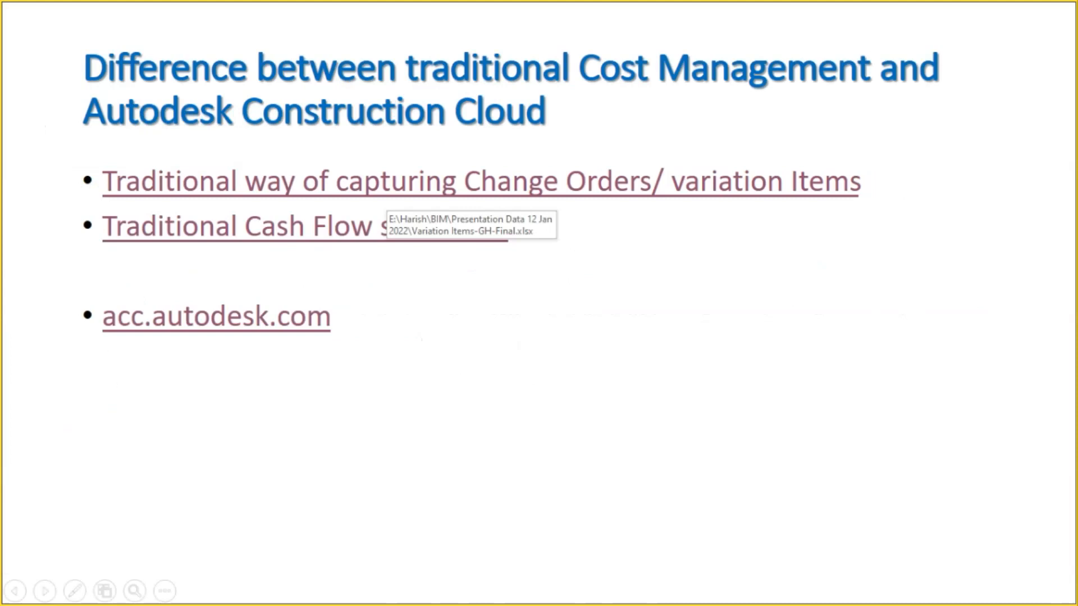
Step: Open the linked workbook on traditional change orders and variation items, and examine its column headings and first work packages
{"action": "left_click", "coordinate": [383, 223]}
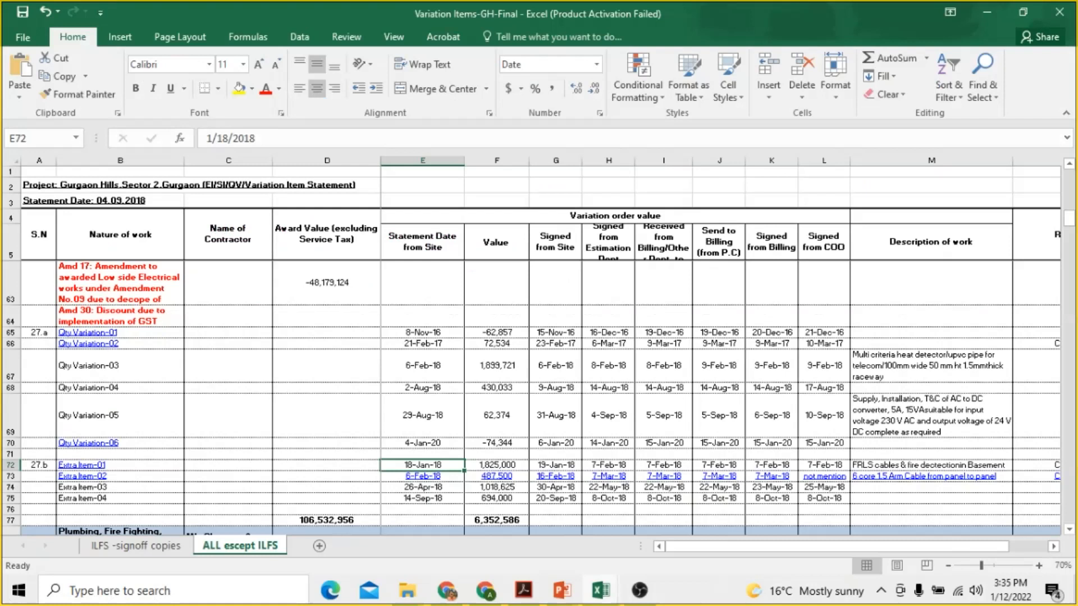
{"action": "scroll", "coordinate": [531, 398], "scroll_direction": "up", "scroll_amount": 15}
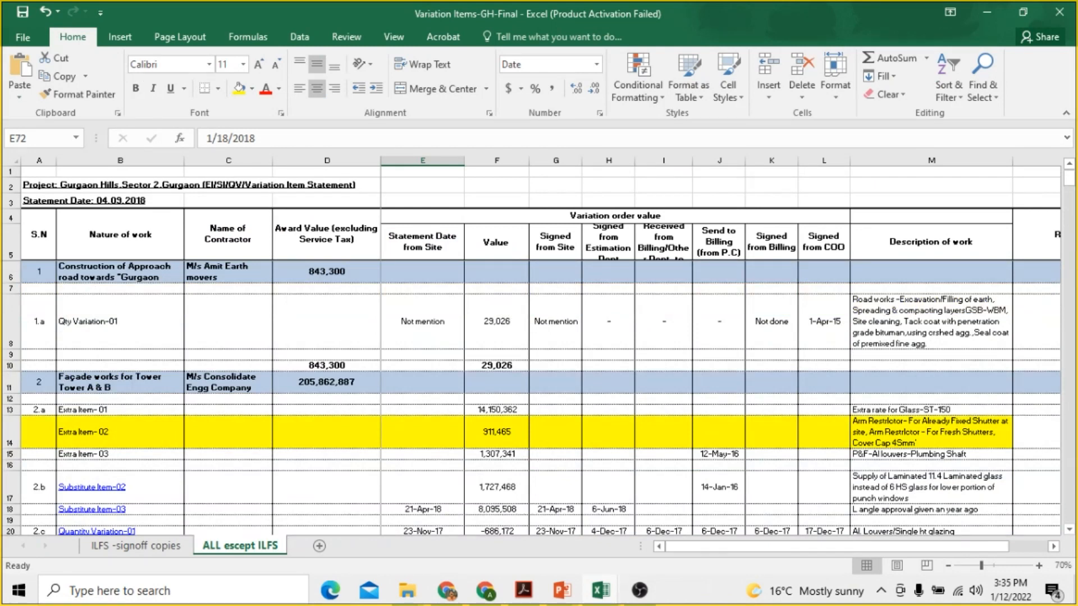
{"action": "left_click", "coordinate": [423, 242]}
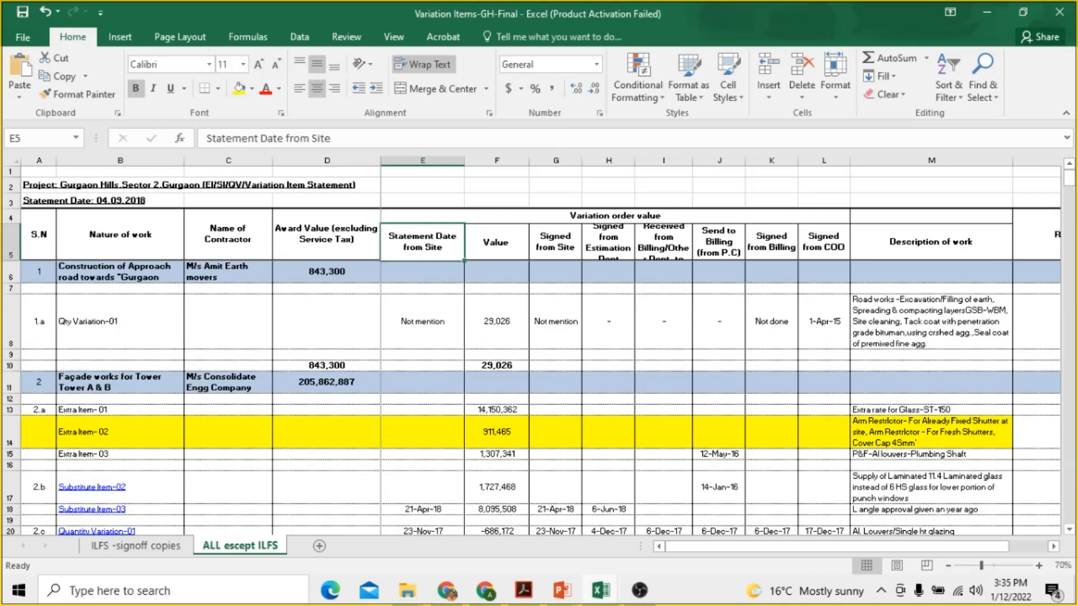
{"action": "scroll", "coordinate": [532, 393], "scroll_direction": "down", "scroll_amount": 2}
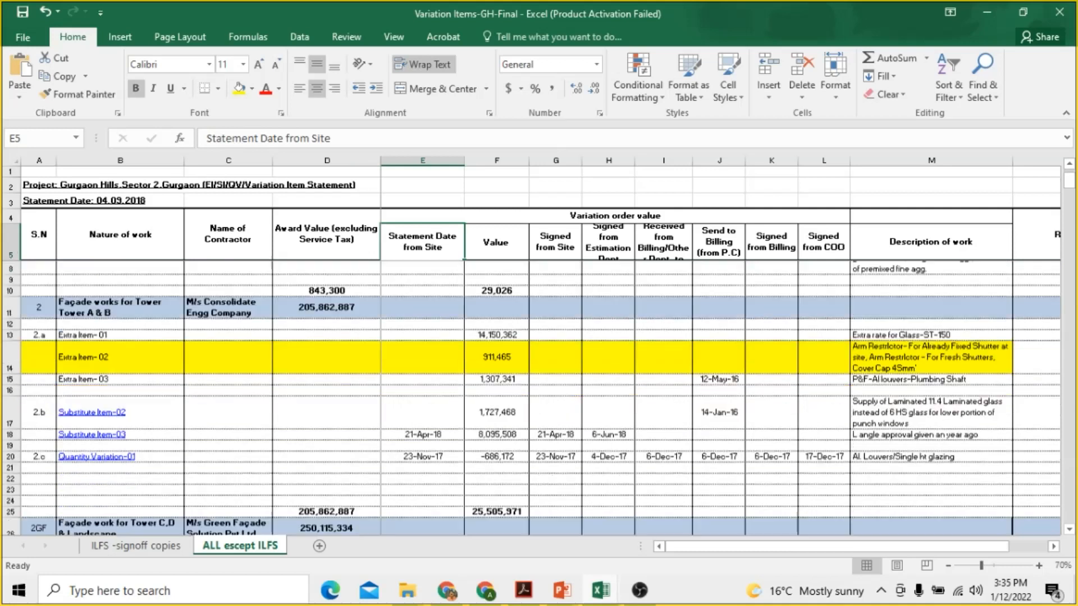
{"action": "scroll", "coordinate": [532, 392], "scroll_direction": "up", "scroll_amount": 2}
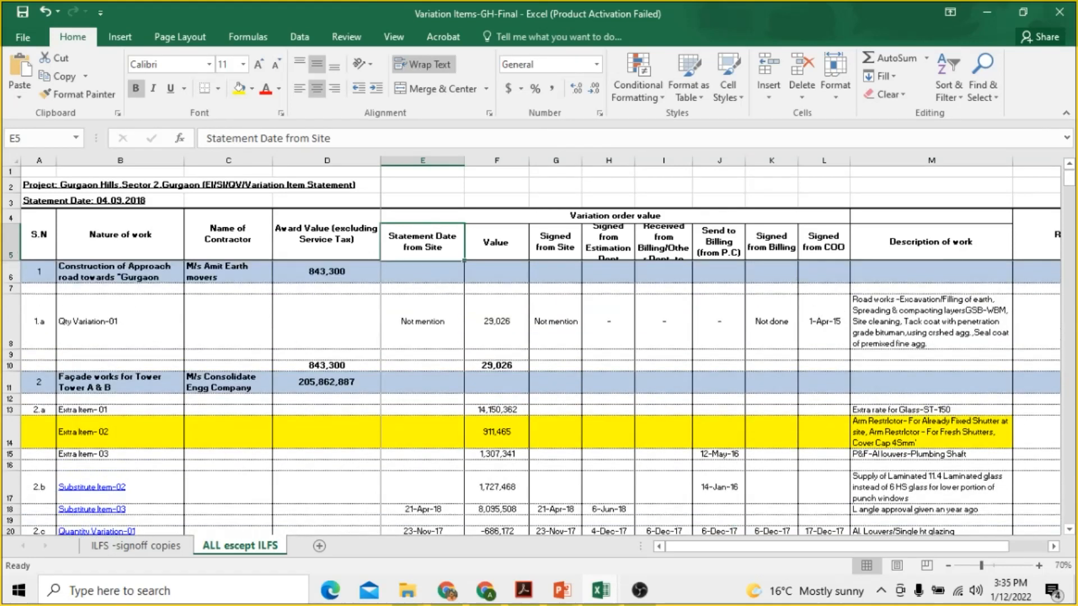
{"action": "scroll", "coordinate": [532, 393], "scroll_direction": "down", "scroll_amount": 2}
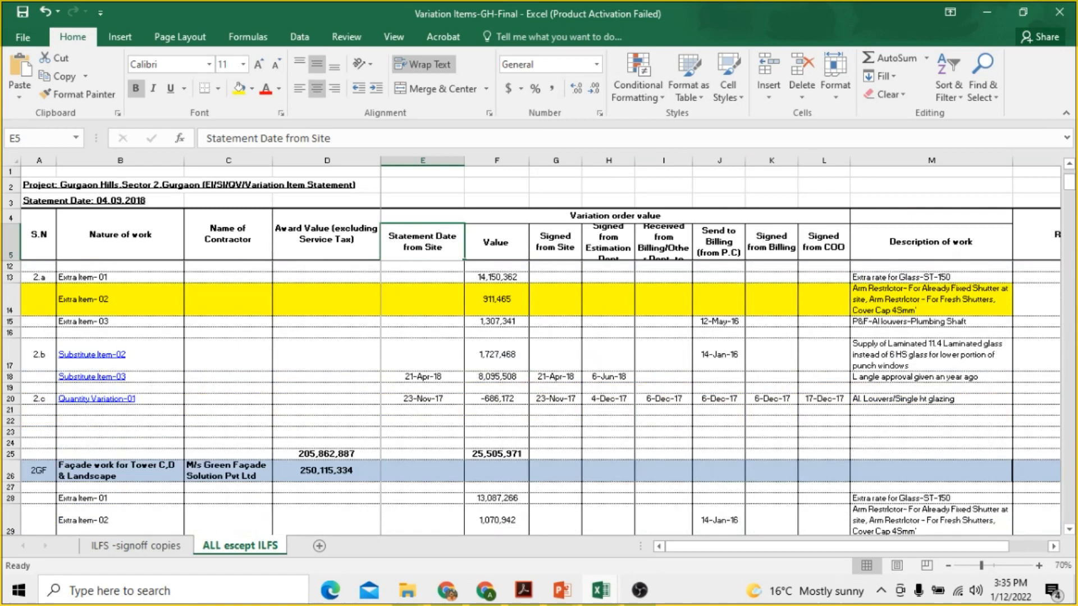
Step: Review the sign-off dates of Quantity Variation-01 for the Tower A & B façade works from site to COO, and minimize the workbook
{"action": "left_click", "coordinate": [555, 399]}
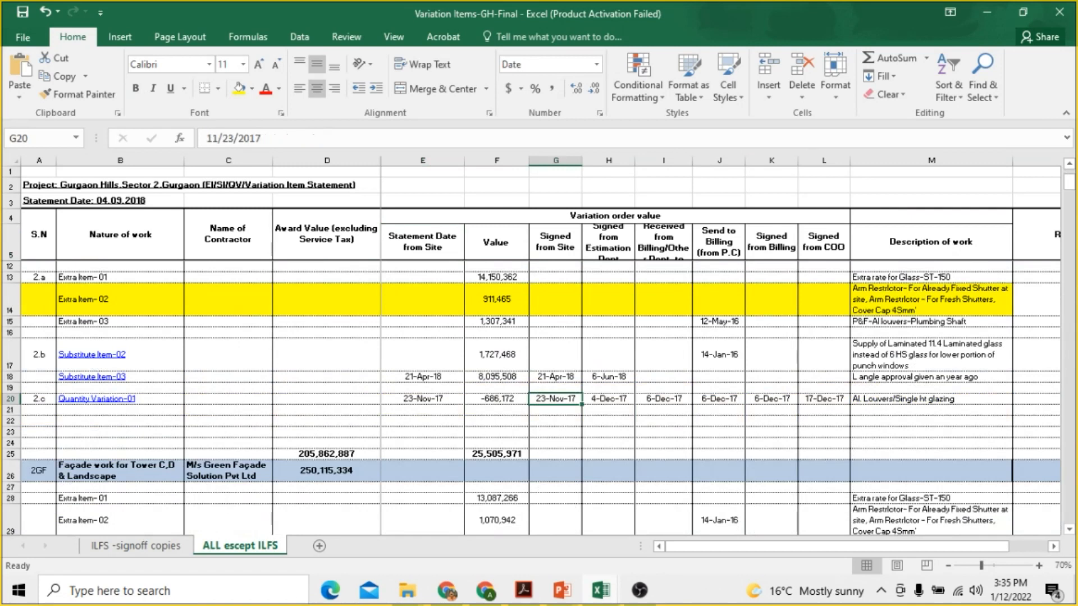
{"action": "left_click", "coordinate": [823, 399]}
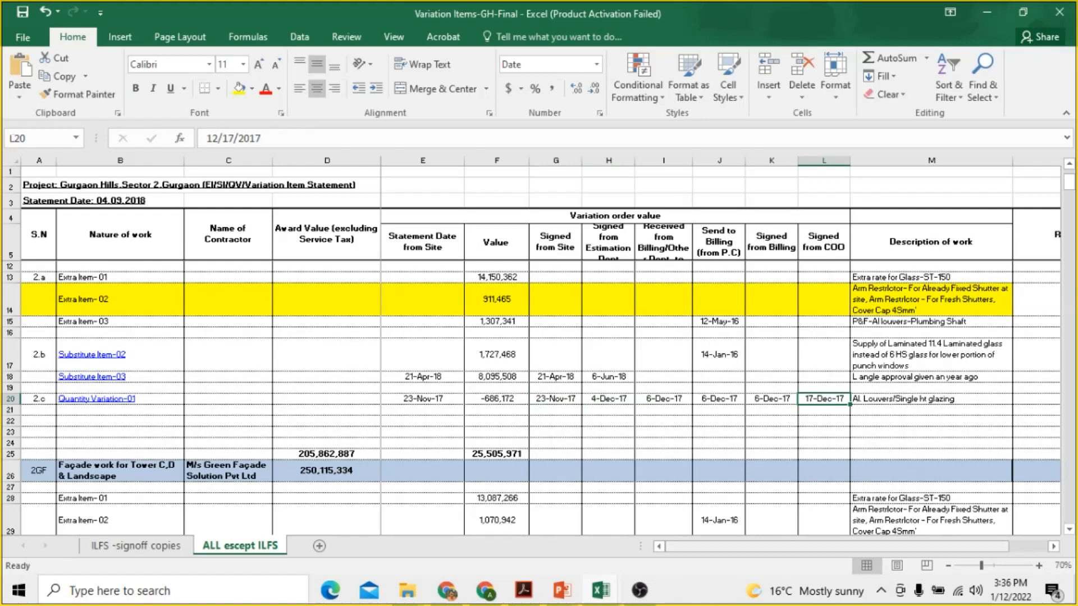
{"action": "mouse_move", "coordinate": [808, 545]}
{"action": "left_mouse_down"}
{"action": "mouse_move", "coordinate": [845, 546]}
{"action": "mouse_move", "coordinate": [808, 546]}
{"action": "left_mouse_up"}
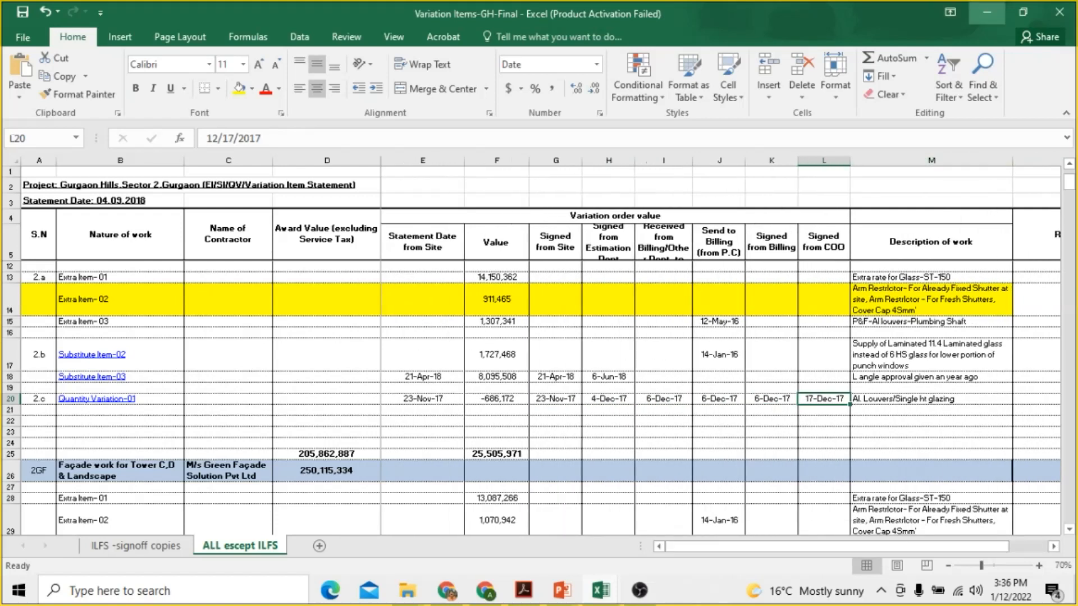
{"action": "left_click", "coordinate": [986, 12]}
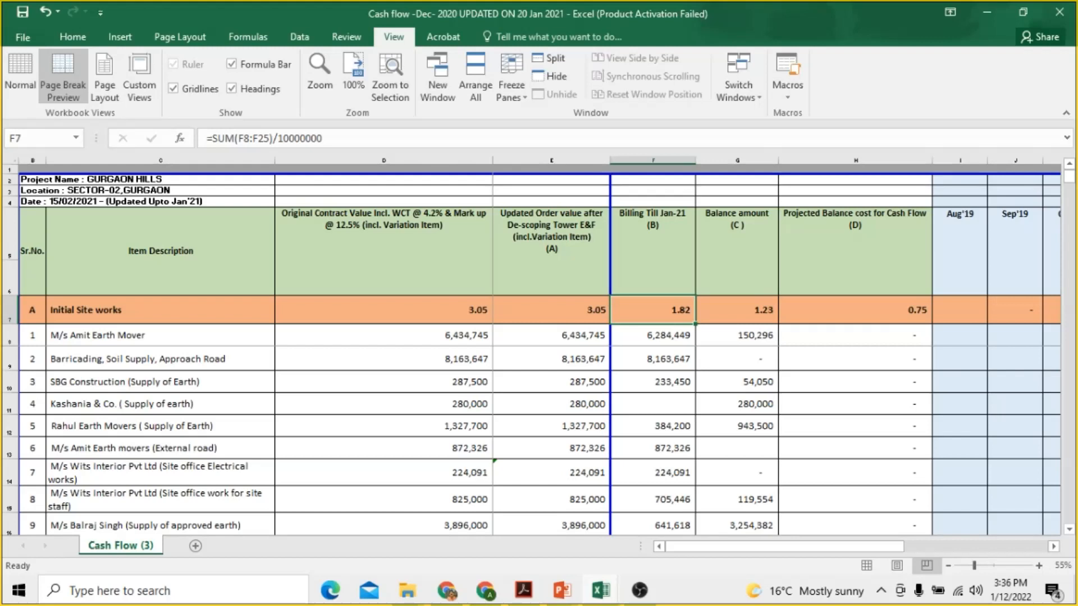
Step: Review the original contract value, updated order value and billing headings of the Gurgaon Hills cash flow sheet
{"action": "left_click", "coordinate": [384, 251]}
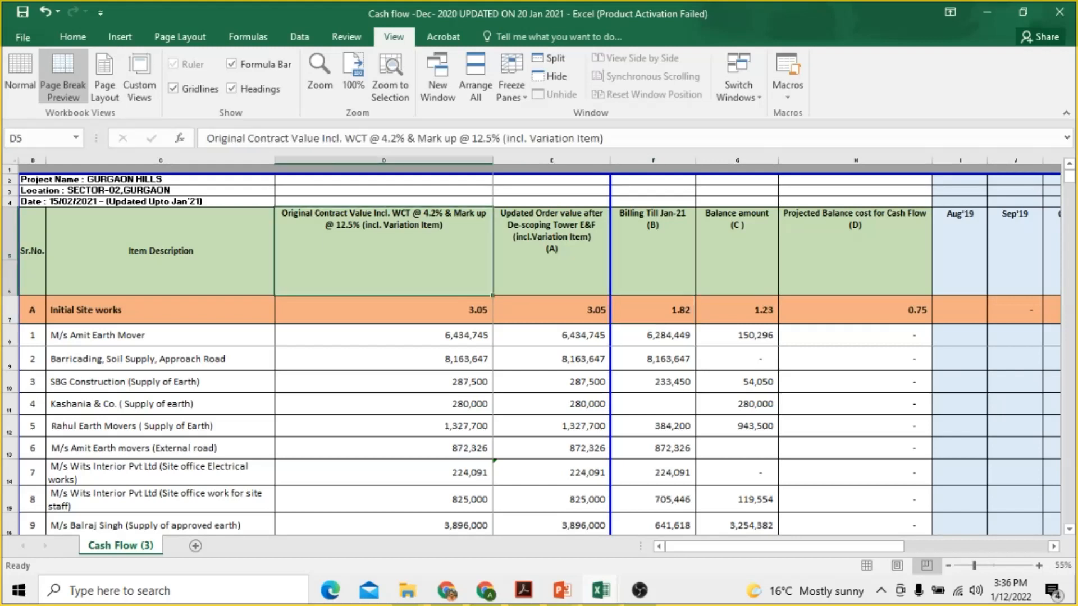
{"action": "left_click", "coordinate": [552, 251]}
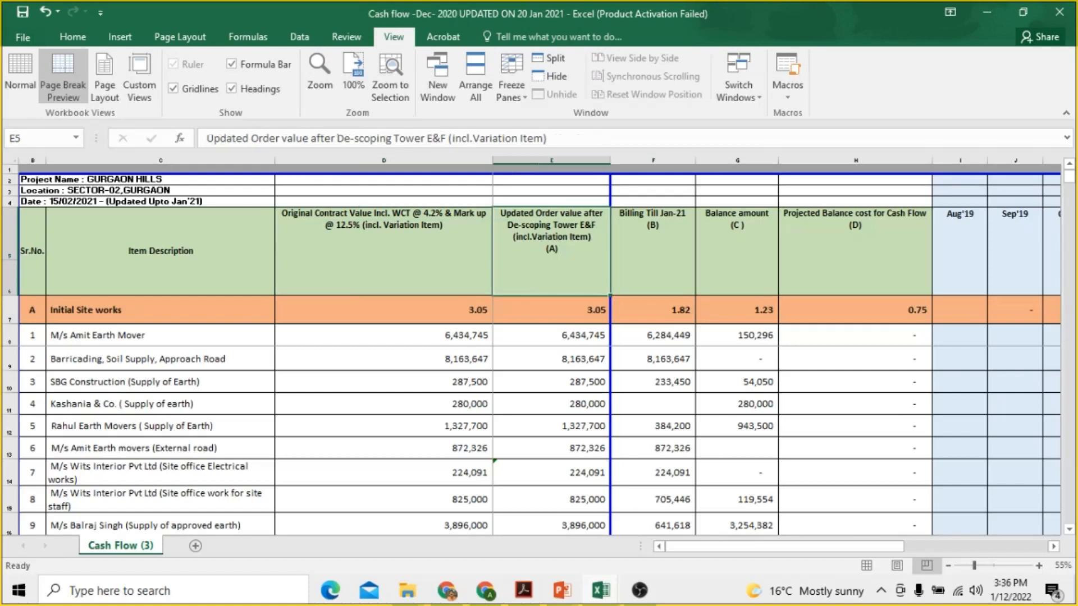
{"action": "left_click", "coordinate": [653, 250]}
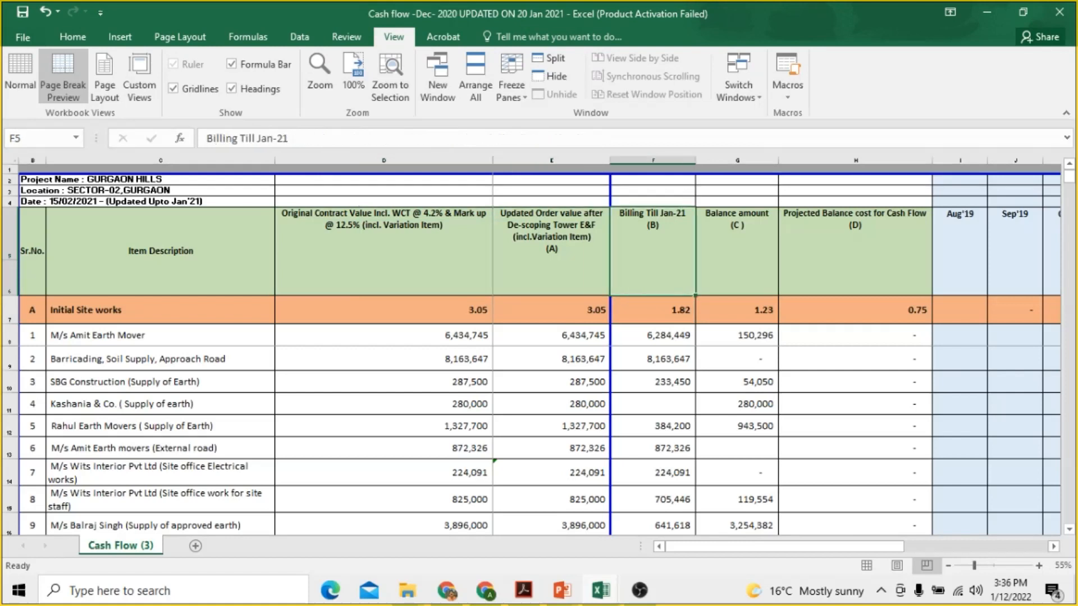
Step: Trace the swimming pool and water body waterproofing item through its contract value, order value, billing, balance and projected balance cost
{"action": "scroll", "coordinate": [531, 440], "scroll_direction": "down", "scroll_amount": 11}
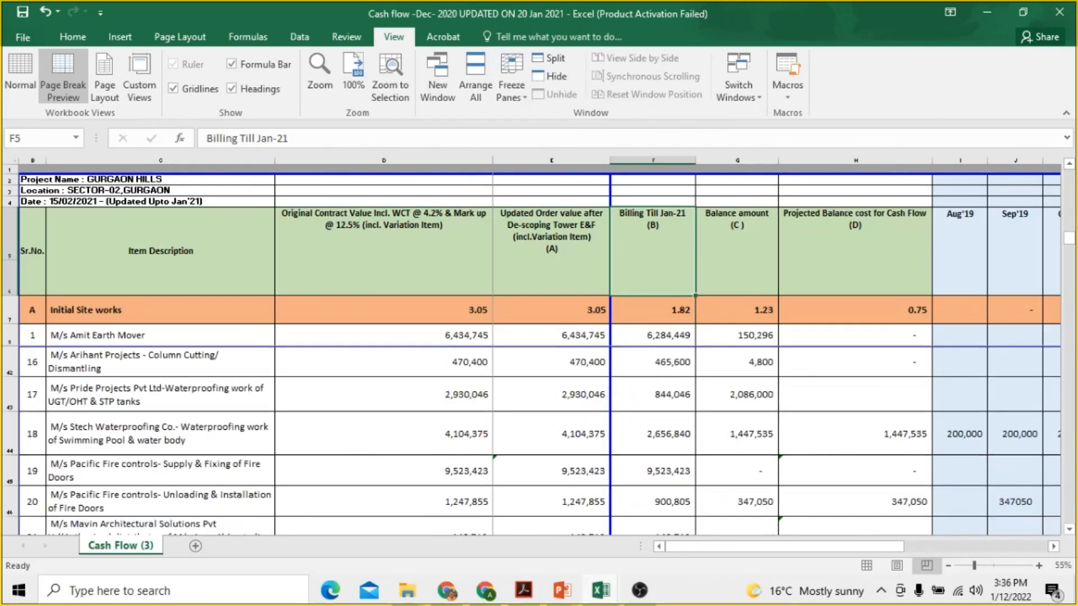
{"action": "left_click", "coordinate": [161, 434]}
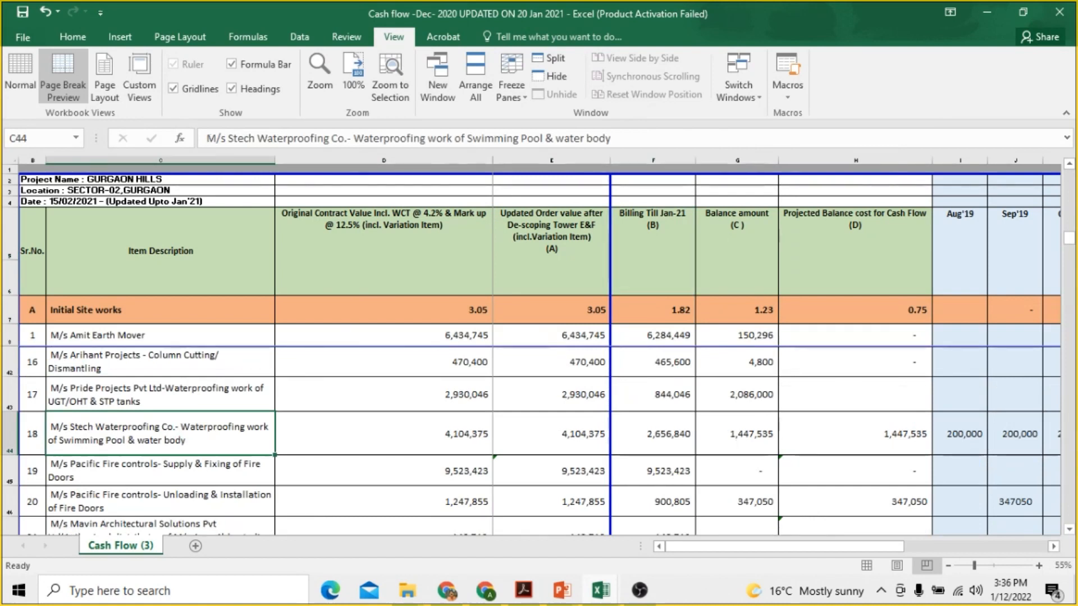
{"action": "left_click", "coordinate": [383, 434]}
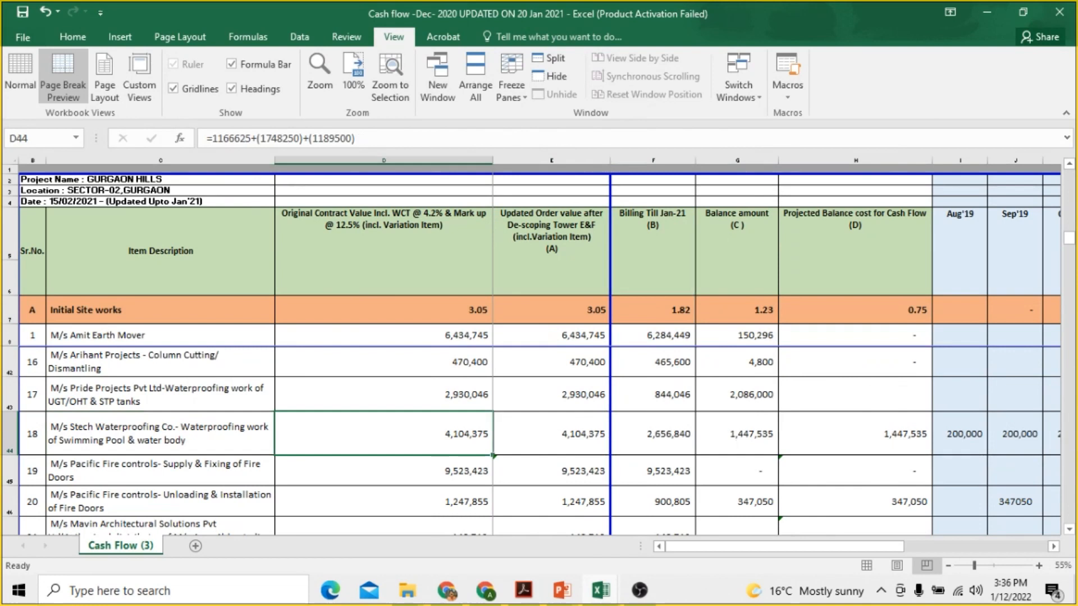
{"action": "left_click", "coordinate": [551, 434]}
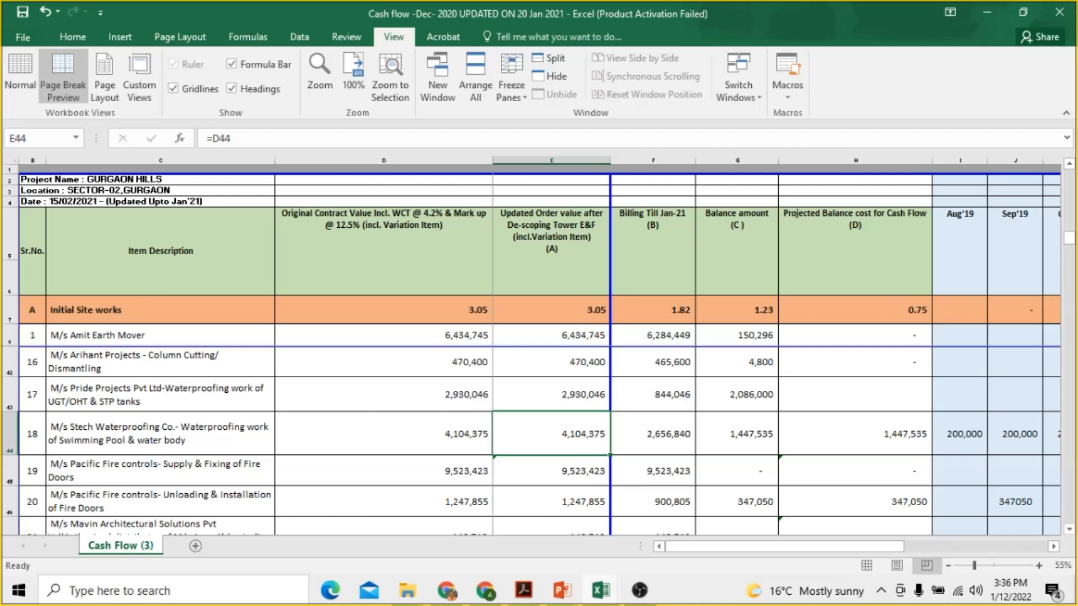
{"action": "left_click", "coordinate": [653, 434]}
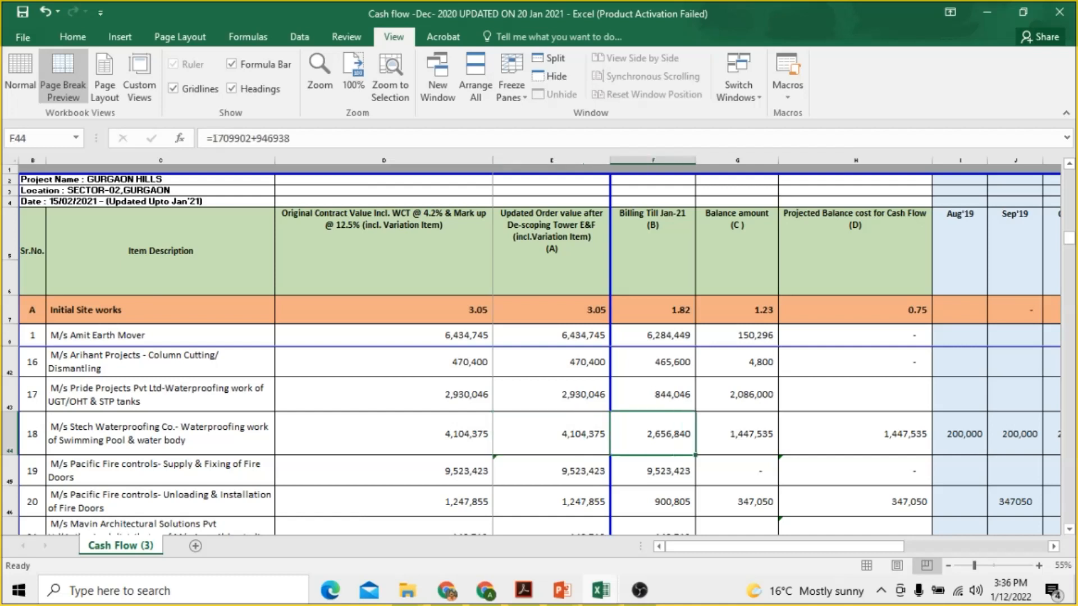
{"action": "left_click", "coordinate": [737, 434]}
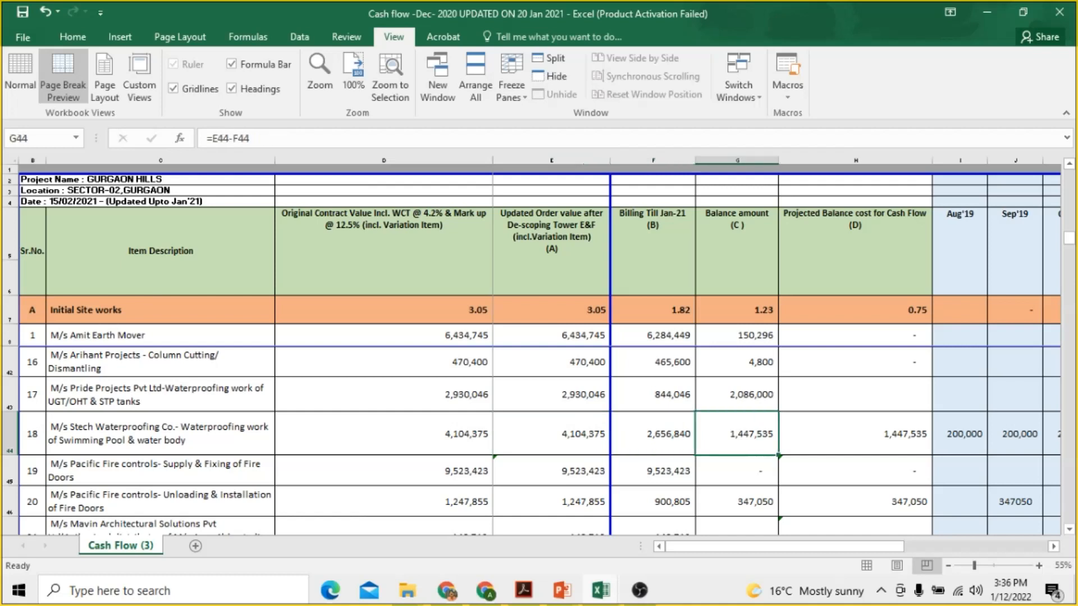
{"action": "left_click", "coordinate": [855, 434]}
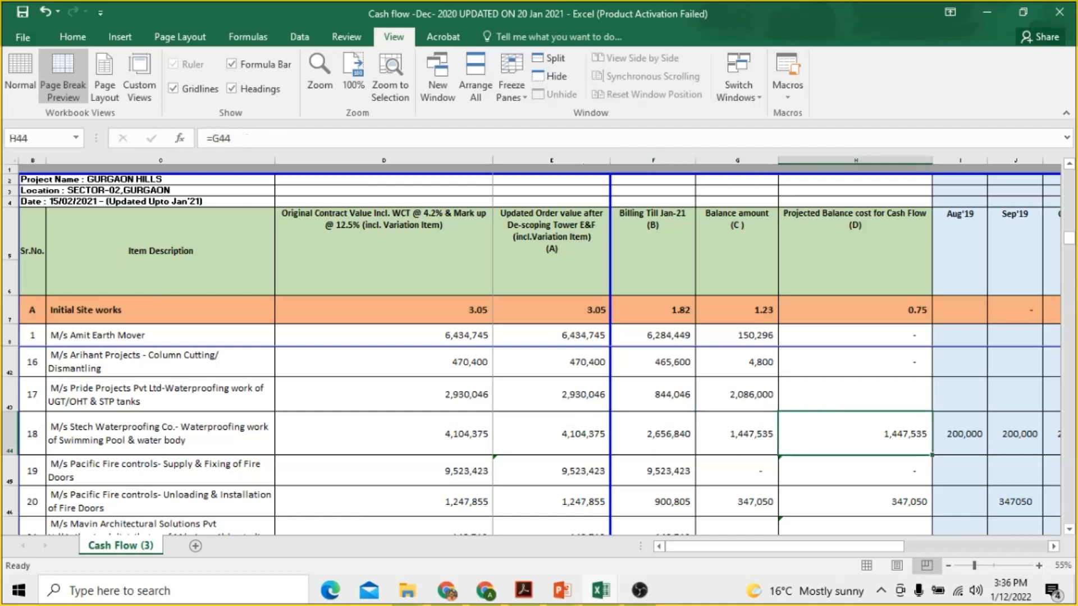
{"action": "left_click", "coordinate": [737, 433]}
{"action": "left_click", "coordinate": [855, 434]}
{"action": "left_click", "coordinate": [737, 434]}
{"action": "left_click", "coordinate": [855, 434]}
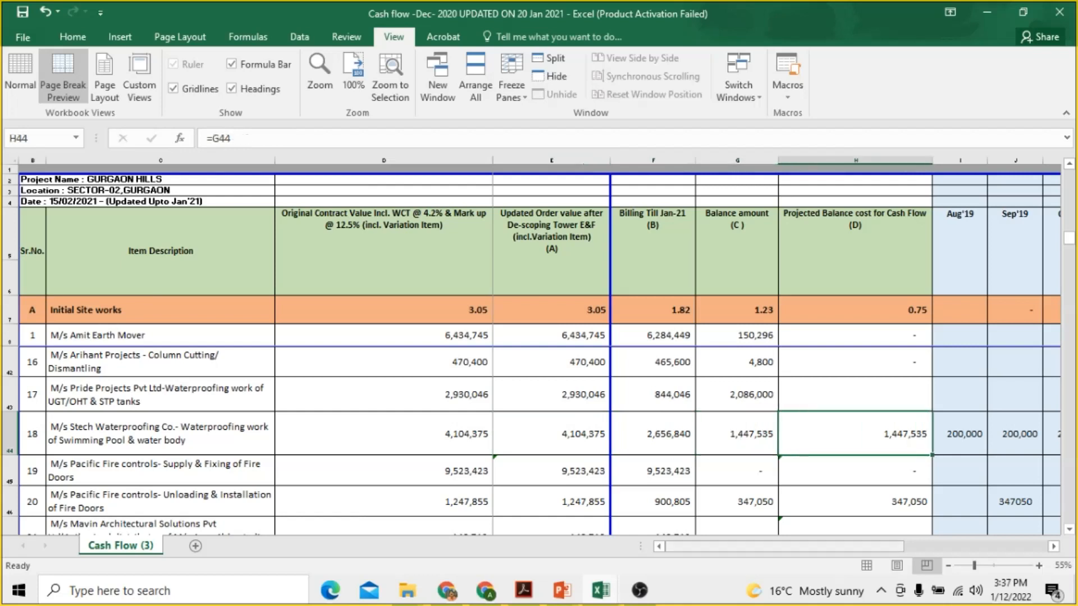
Step: Examine the monthly cash flow columns from Aug'19 to Dec'19 and the projected cost from Aug'19 onwards, and minimize the workbook
{"action": "scroll", "coordinate": [776, 354], "scroll_direction": "right", "scroll_amount": 3}
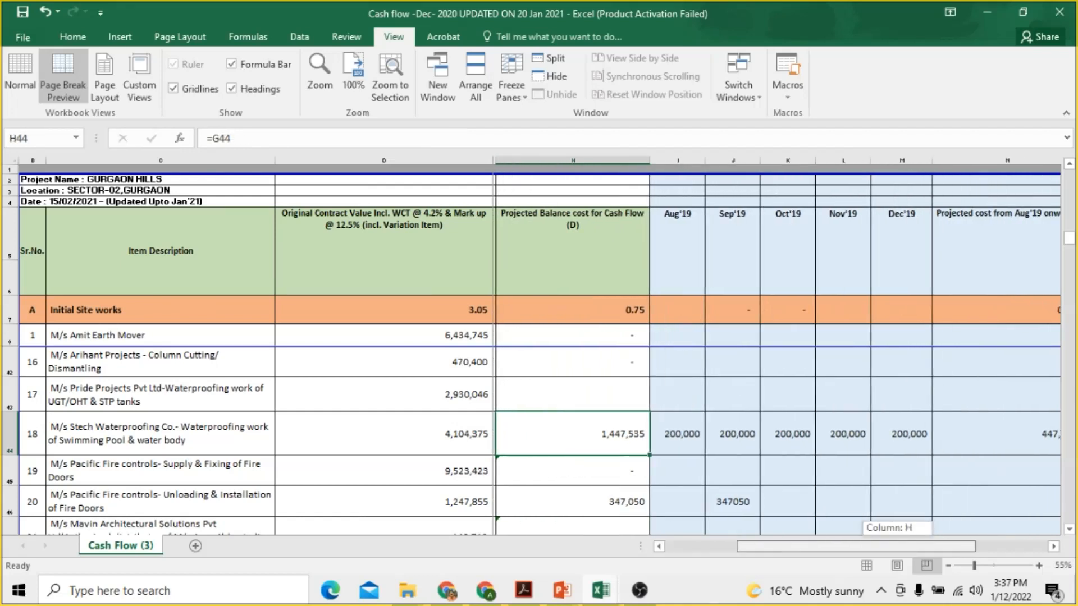
{"action": "scroll", "coordinate": [777, 354], "scroll_direction": "right", "scroll_amount": 1}
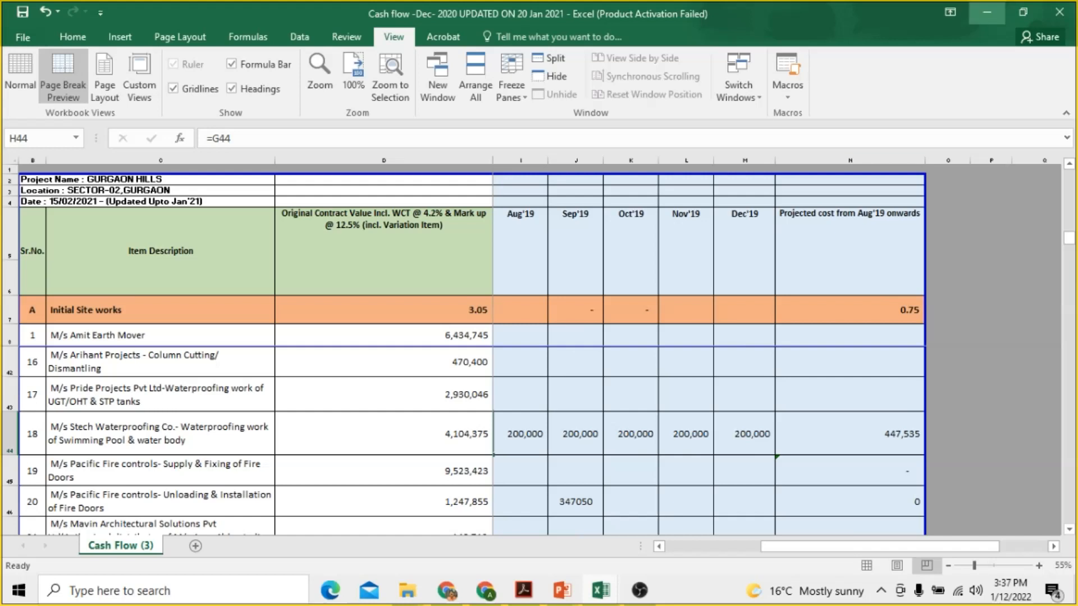
{"action": "left_click", "coordinate": [987, 13]}
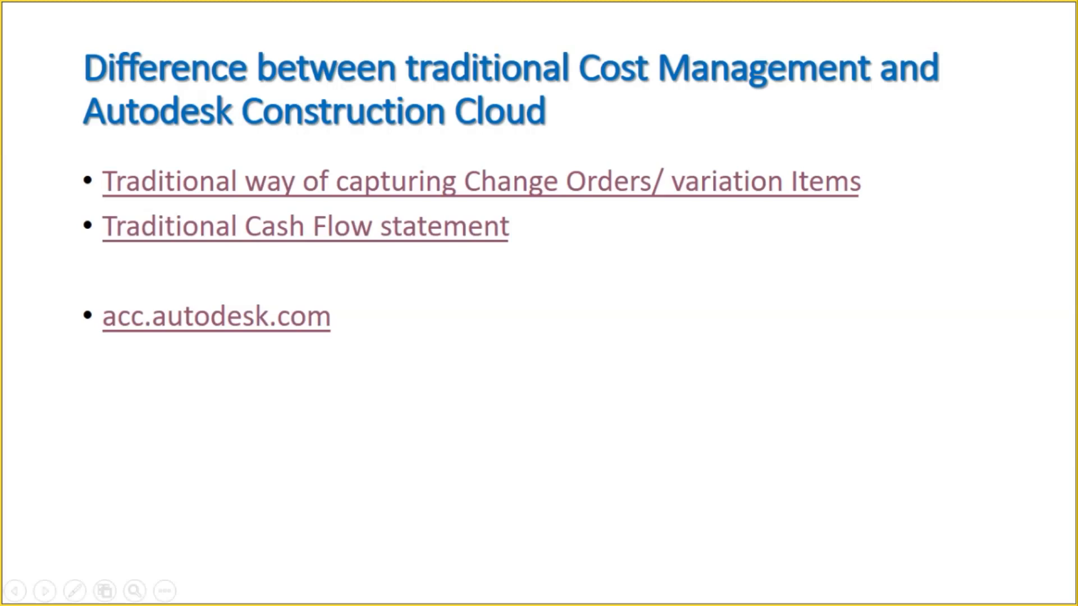
Step: Try to open the acc.autodesk.com link from the slide, minimize the browser, and end the slide show
{"action": "left_click", "coordinate": [216, 317]}
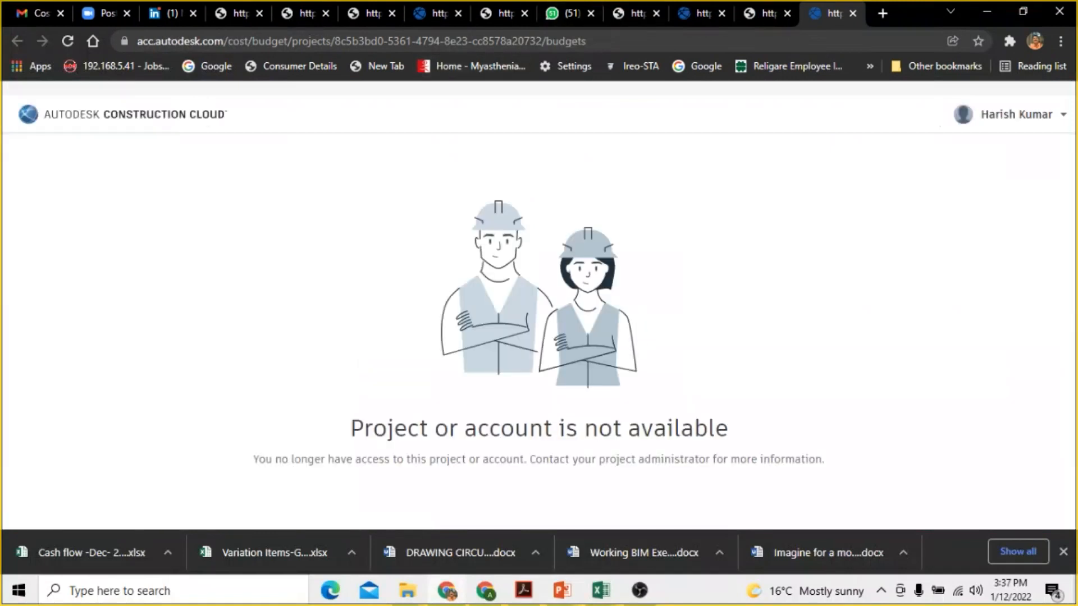
{"action": "left_click", "coordinate": [371, 13]}
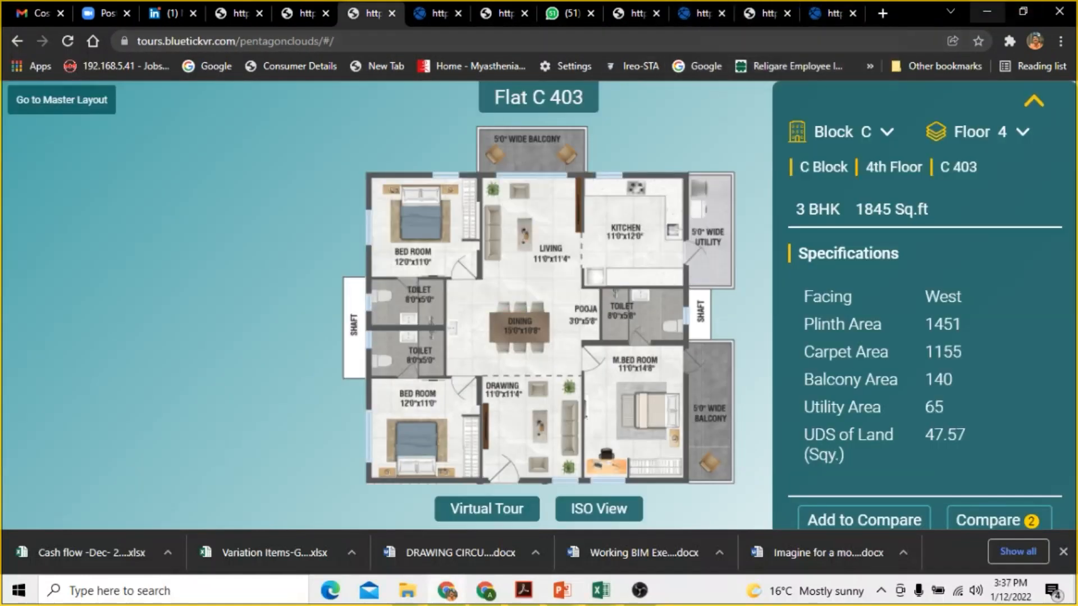
{"action": "left_click", "coordinate": [987, 12]}
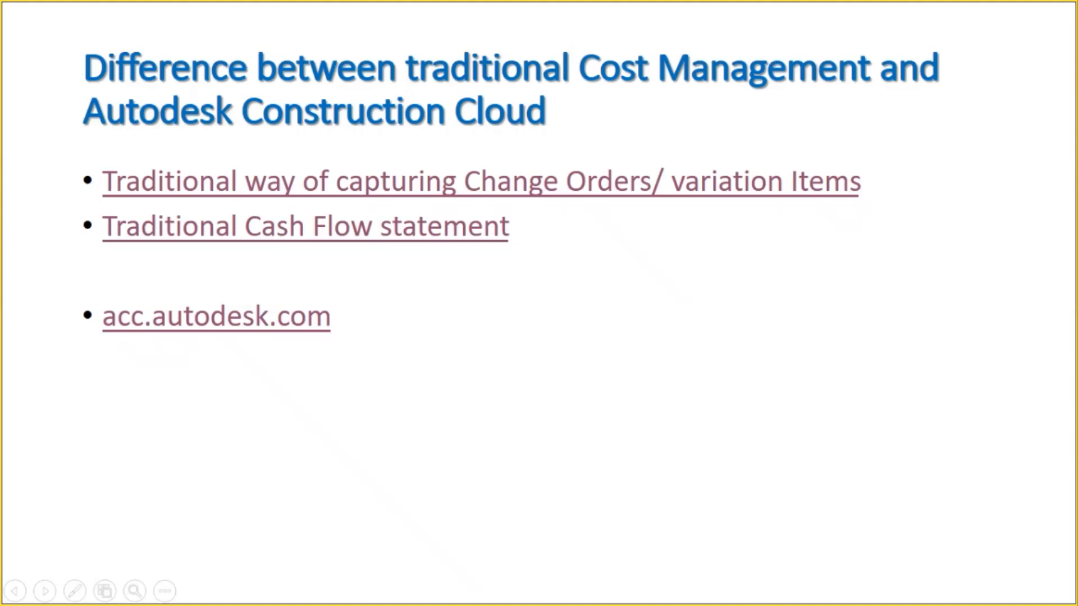
{"action": "mouse_move", "coordinate": [894, 72]}
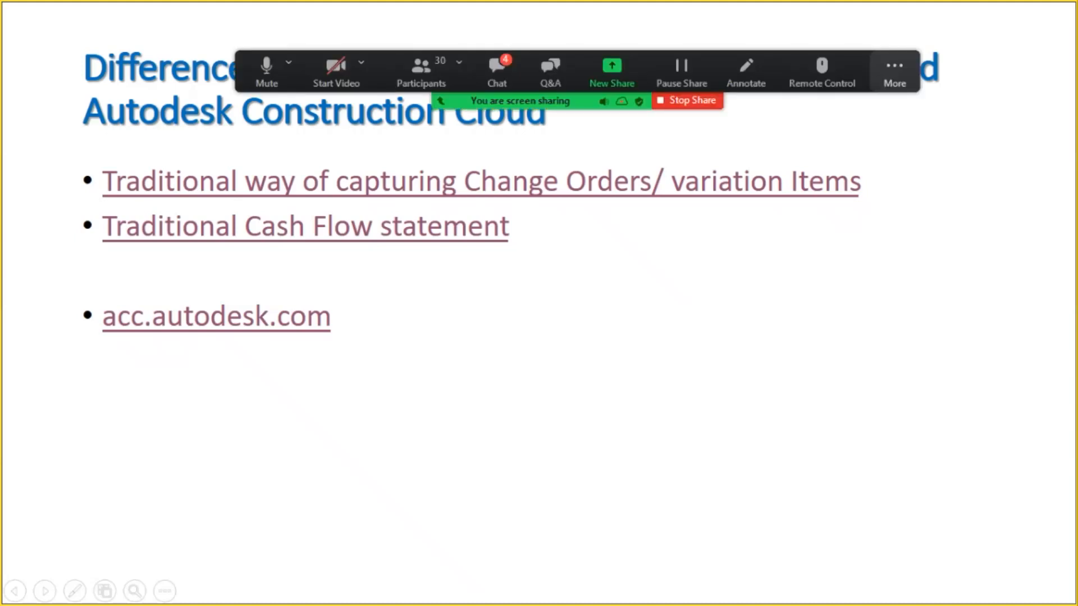
{"action": "key", "text": "Escape"}
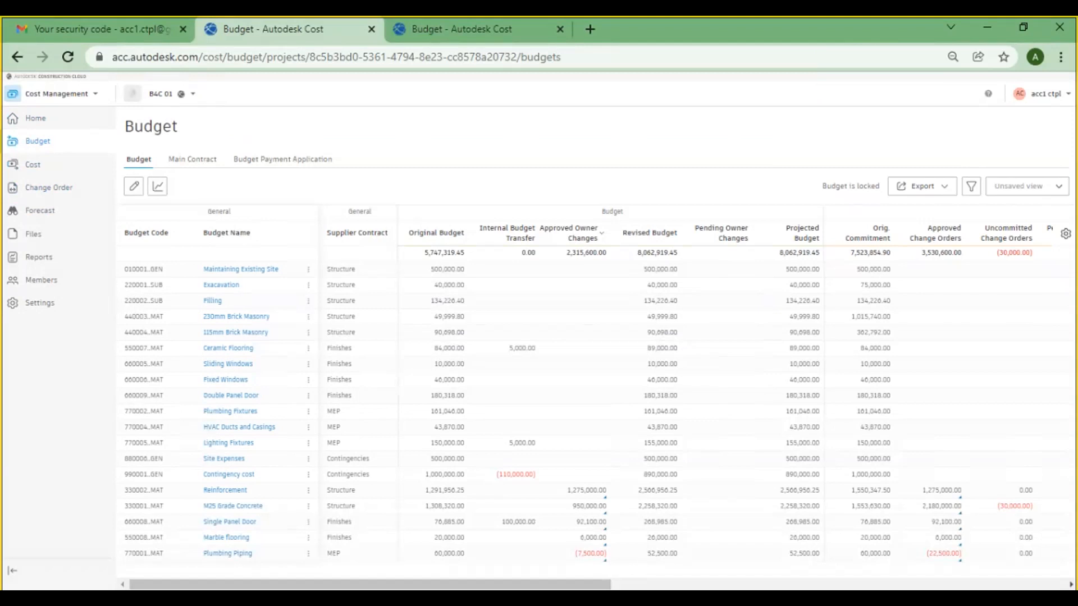
Step: Review the main contract of project B4C 01, and examine the budget's cost, forecast and variance columns
{"action": "left_click", "coordinate": [193, 160]}
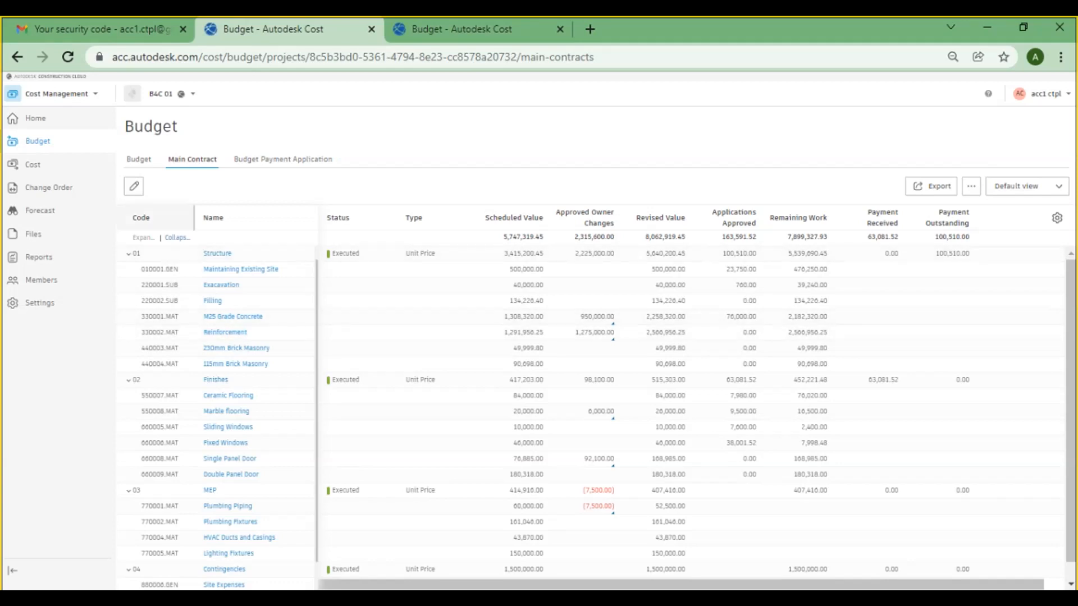
{"action": "left_click", "coordinate": [139, 159]}
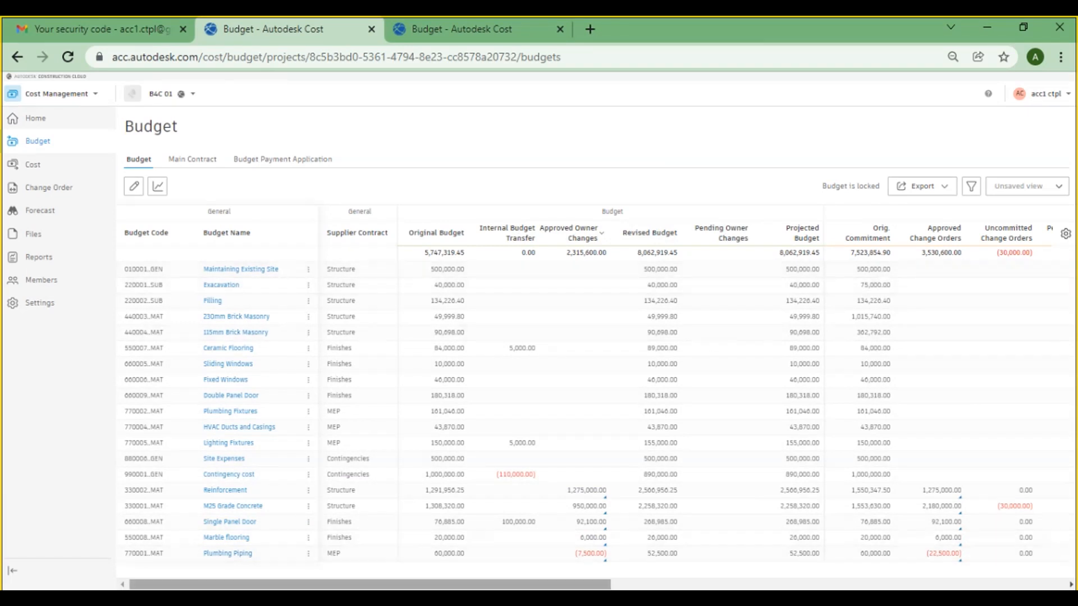
{"action": "left_click_drag", "start_coordinate": [370, 584], "coordinate": [570, 584]}
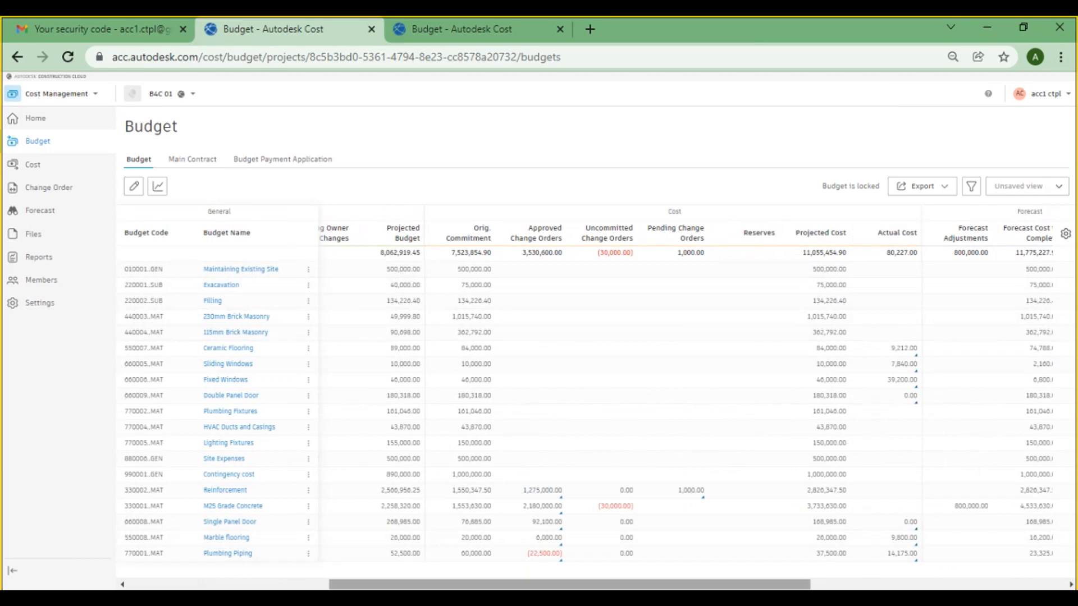
{"action": "left_click_drag", "start_coordinate": [569, 584], "coordinate": [824, 584]}
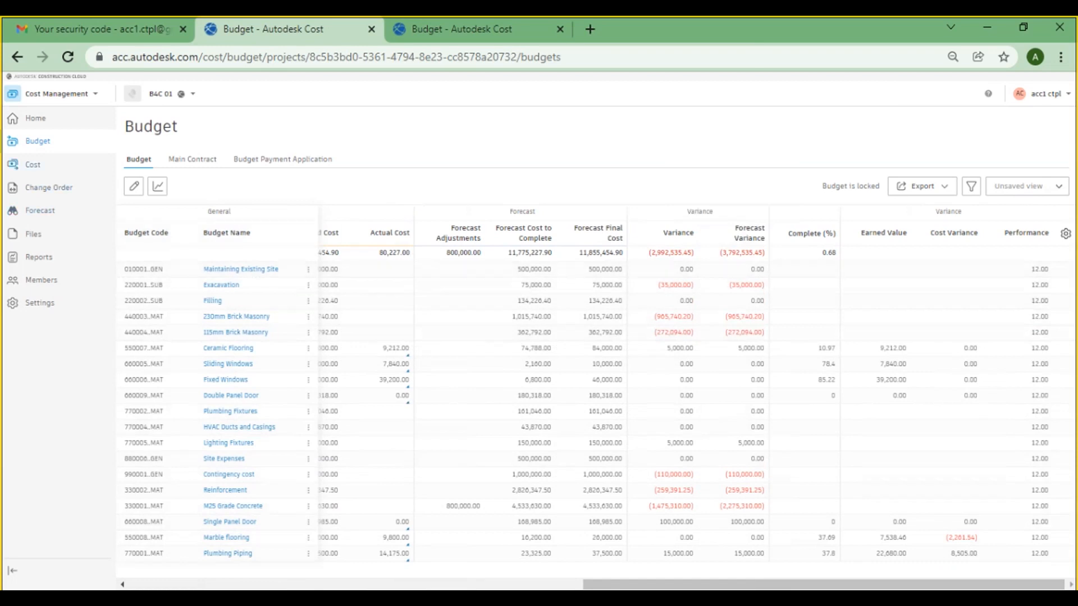
Step: View the project's cost contracts and cost payment applications, and open the list of potential change orders
{"action": "left_click", "coordinate": [33, 164]}
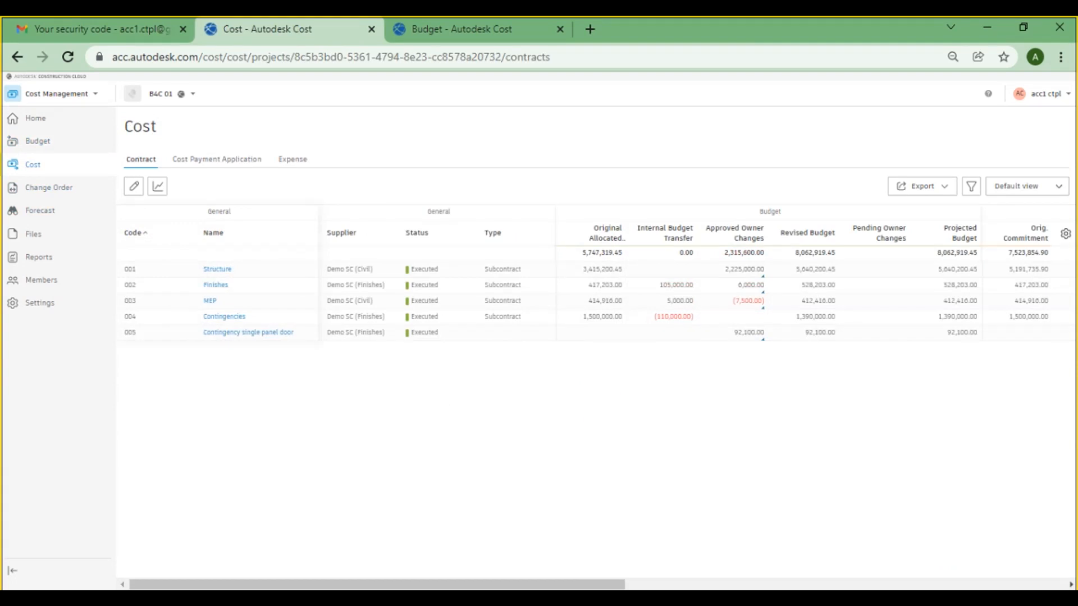
{"action": "left_click", "coordinate": [216, 160]}
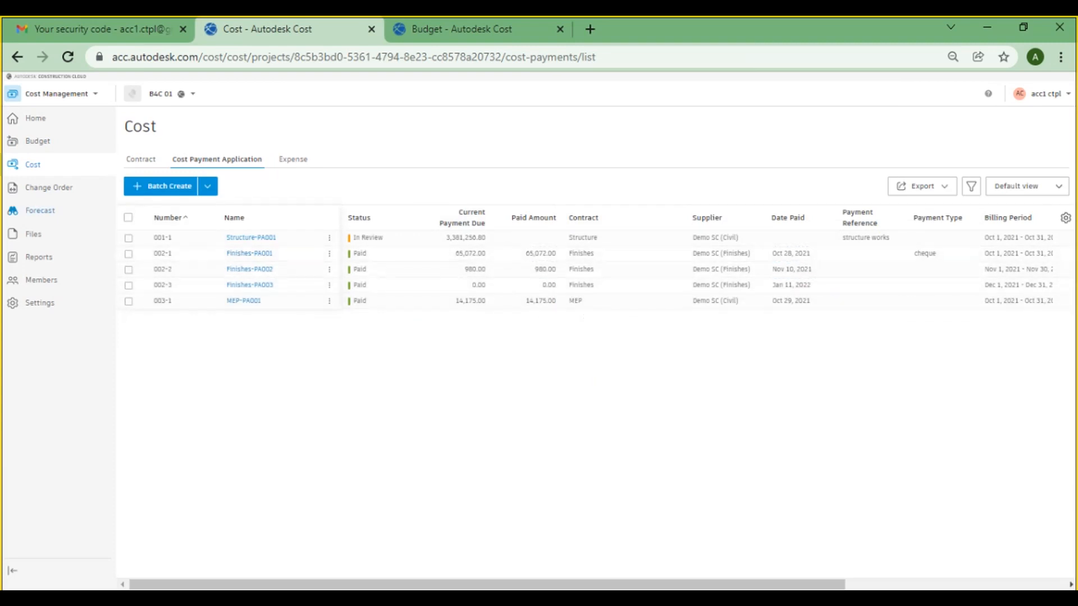
{"action": "left_click", "coordinate": [49, 187]}
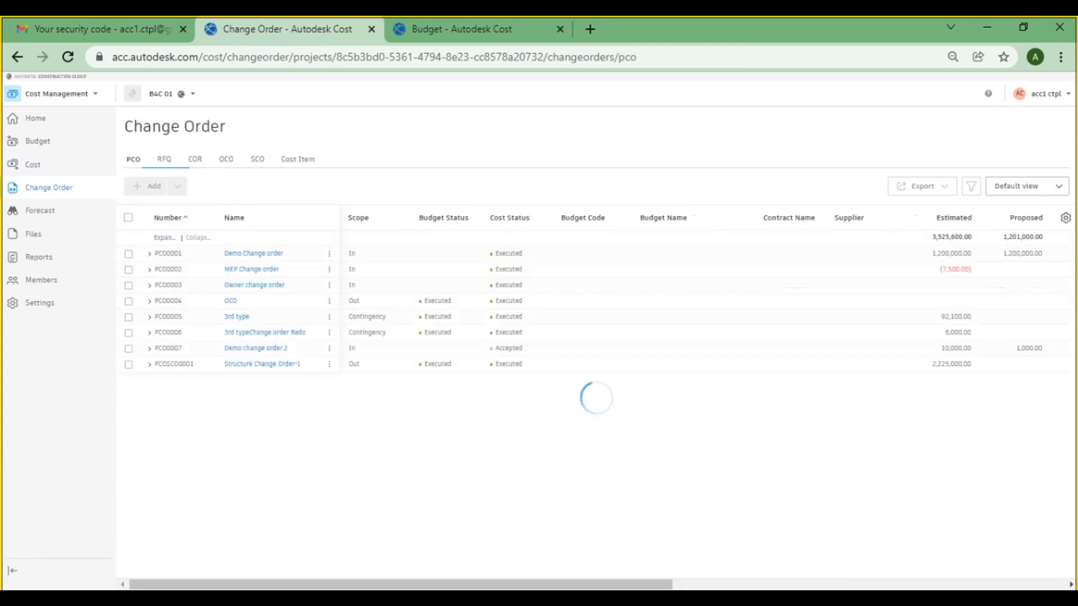
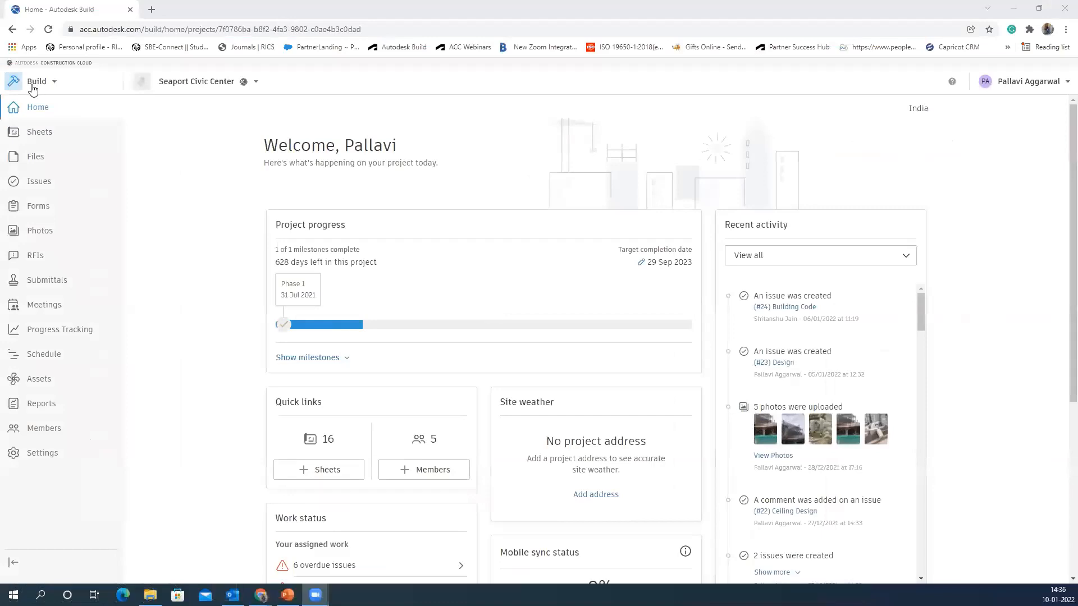
Step: Switch the Seaport Civic Center project from Build to Cost Management and set the home calendar to the day view
{"action": "left_click", "coordinate": [54, 84]}
{"action": "left_click", "coordinate": [54, 84]}
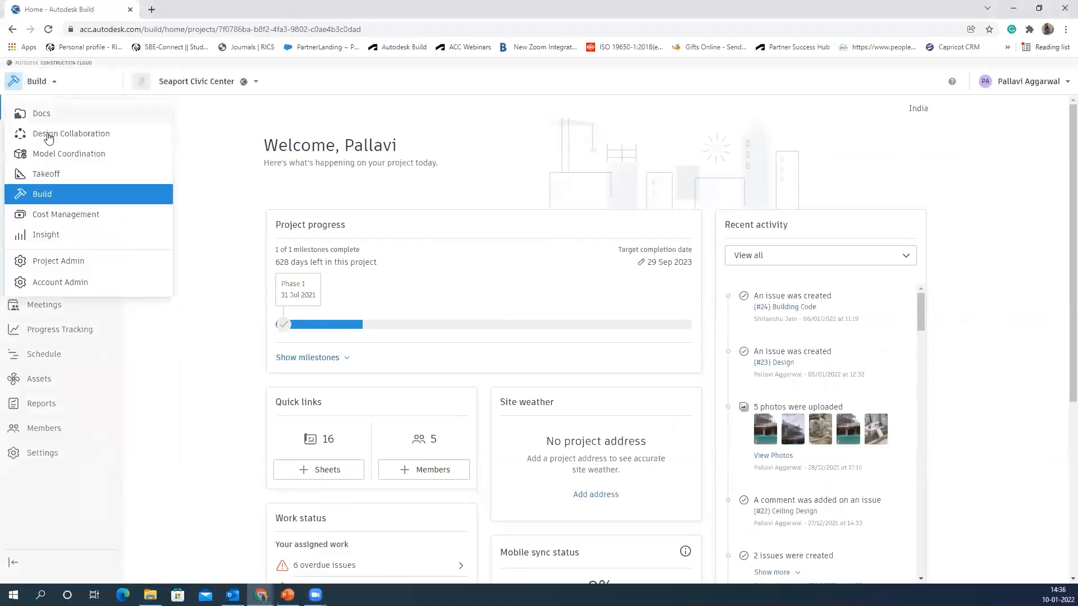
{"action": "left_click", "coordinate": [52, 214]}
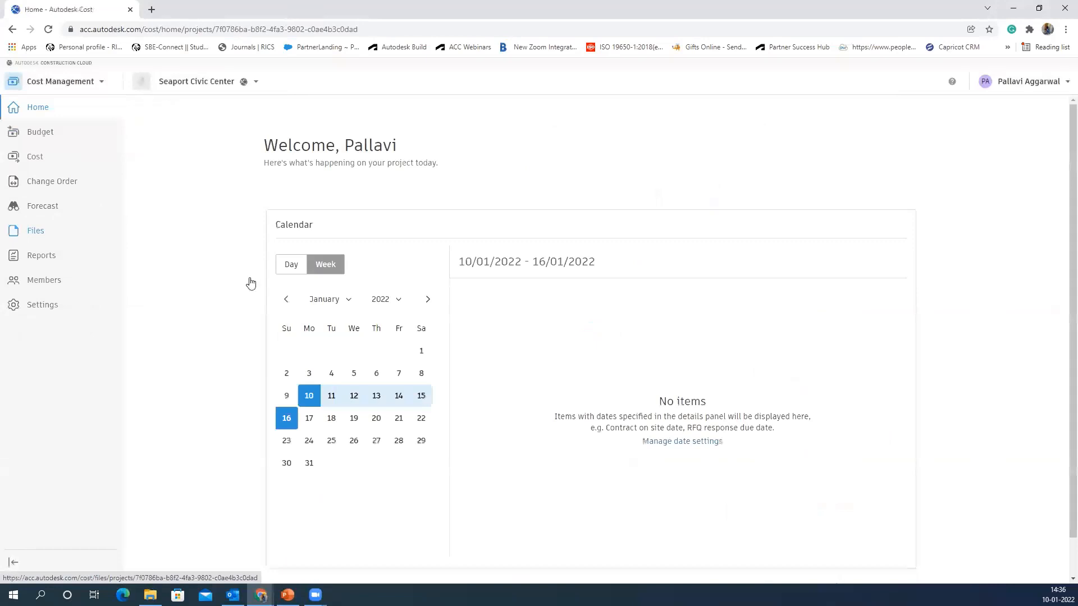
{"action": "left_click", "coordinate": [293, 264]}
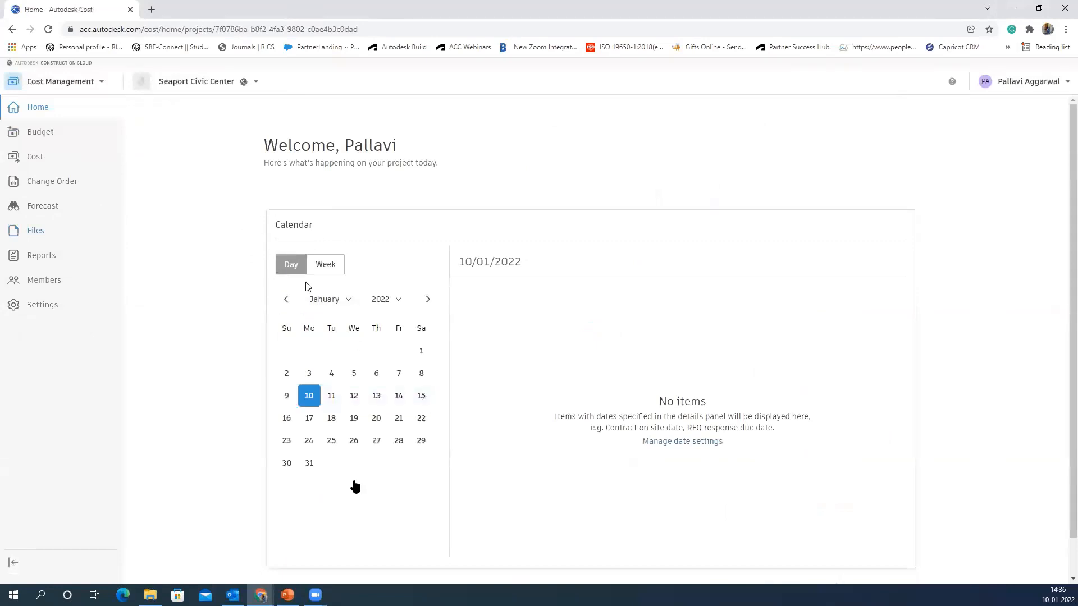
{"action": "left_click", "coordinate": [264, 535]}
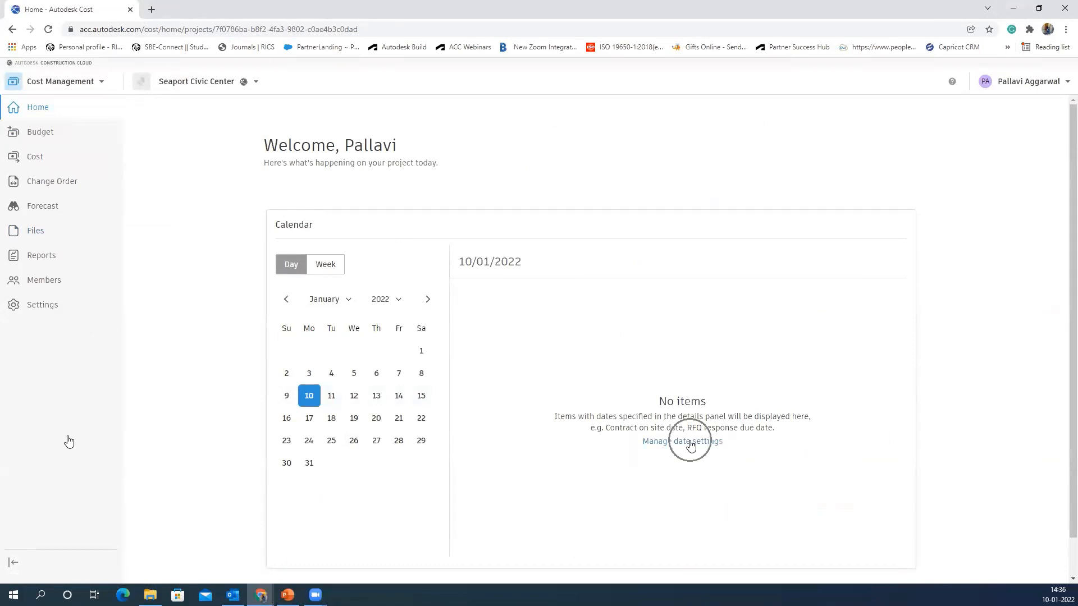
{"action": "mouse_move", "coordinate": [91, 457]}
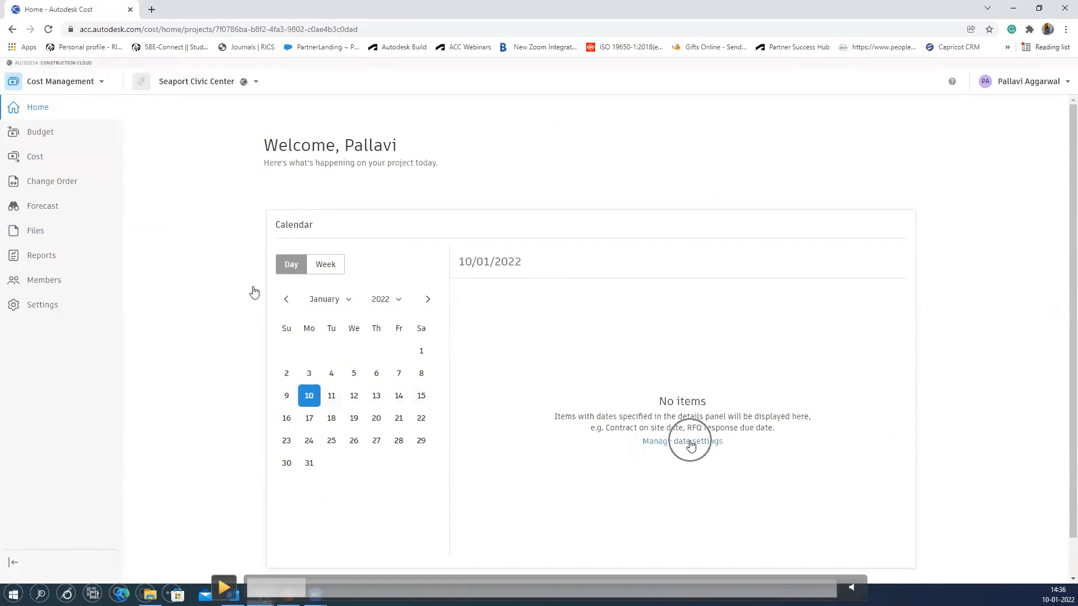
Step: Open the Cost Management settings and examine the list of metric units of measure
{"action": "left_click", "coordinate": [523, 267]}
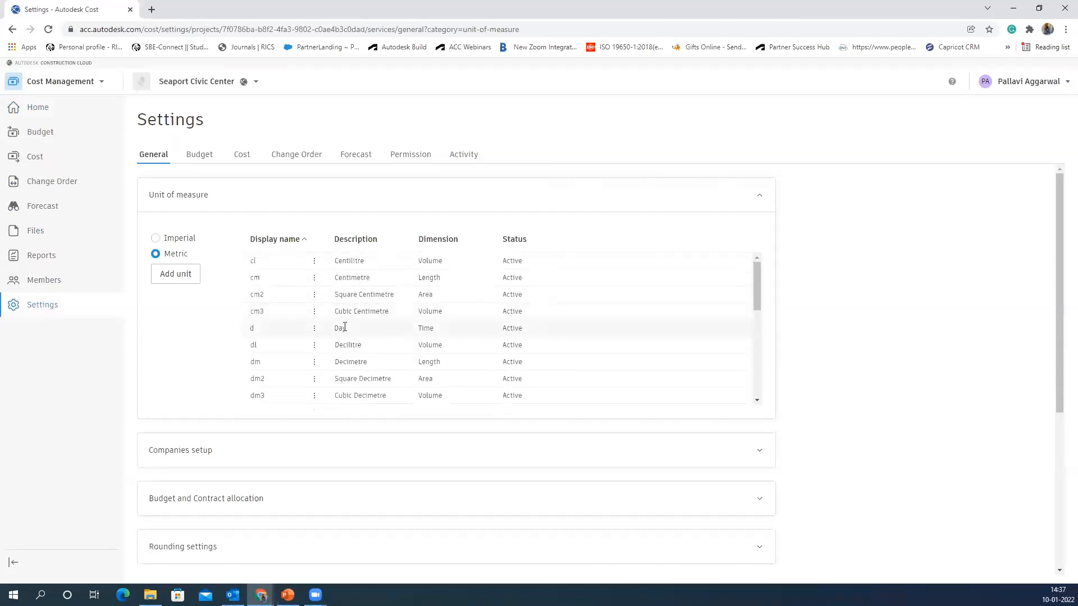
{"action": "left_click", "coordinate": [360, 313]}
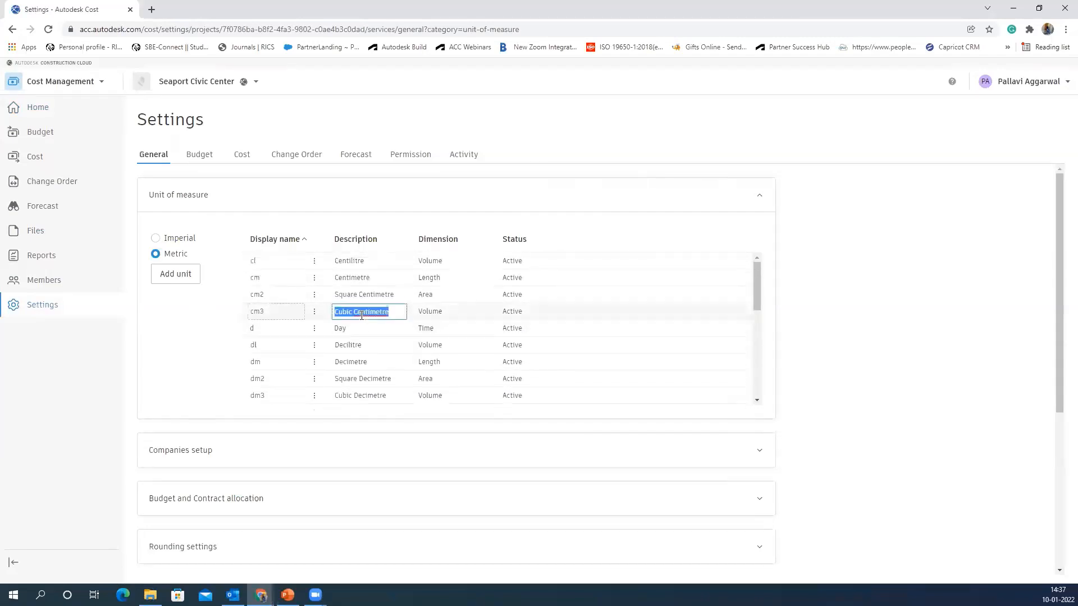
{"action": "left_click", "coordinate": [292, 331]}
{"action": "scroll", "coordinate": [392, 356], "scroll_direction": "down", "scroll_amount": 3}
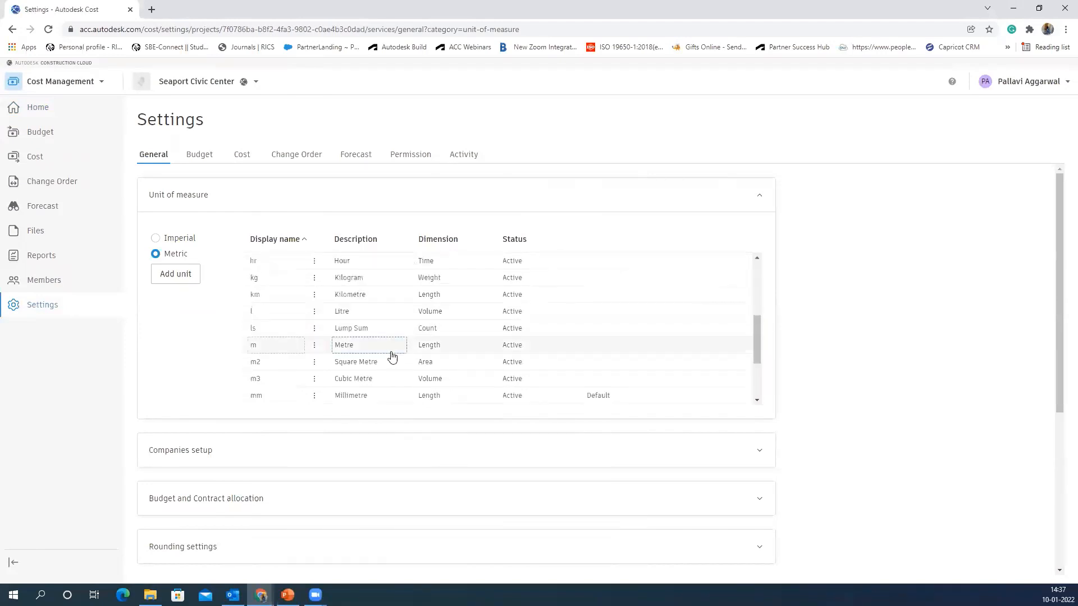
Step: Review the companies and contacts assigned to the owner, general contractor, architect and notary roles in the Companies setup
{"action": "left_click", "coordinate": [759, 195]}
{"action": "scroll", "coordinate": [382, 253], "scroll_direction": "down", "scroll_amount": 1}
{"action": "left_click", "coordinate": [352, 204]}
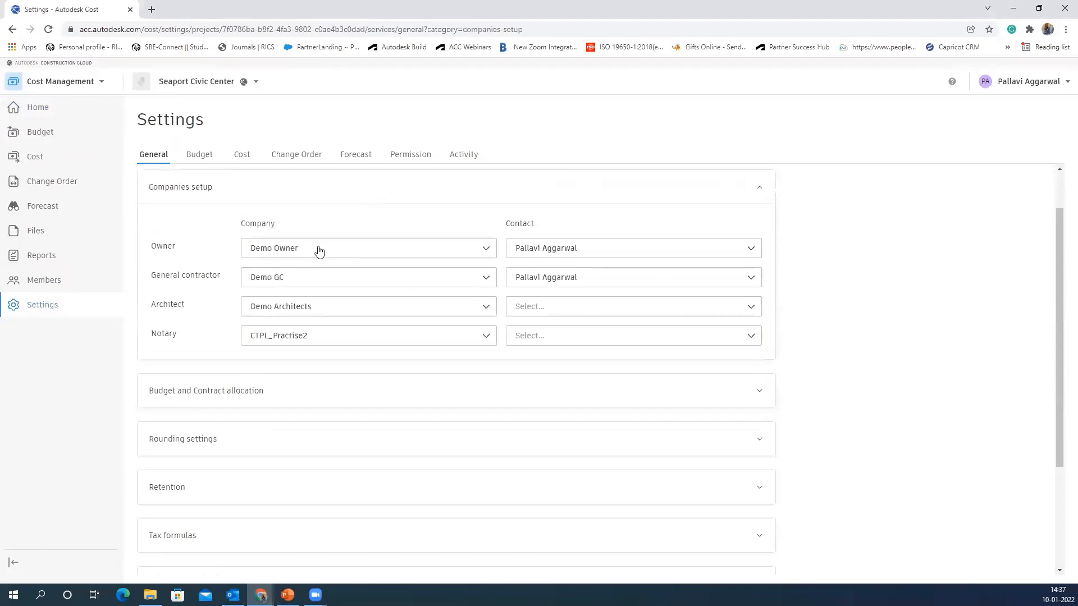
{"action": "key", "text": "ctrl"}
{"action": "scroll", "coordinate": [525, 282], "scroll_direction": "down", "scroll_amount": 1}
{"action": "scroll", "coordinate": [198, 228], "scroll_direction": "up", "scroll_amount": 1}
{"action": "left_click", "coordinate": [755, 191]}
{"action": "scroll", "coordinate": [753, 197], "scroll_direction": "up", "scroll_amount": 1}
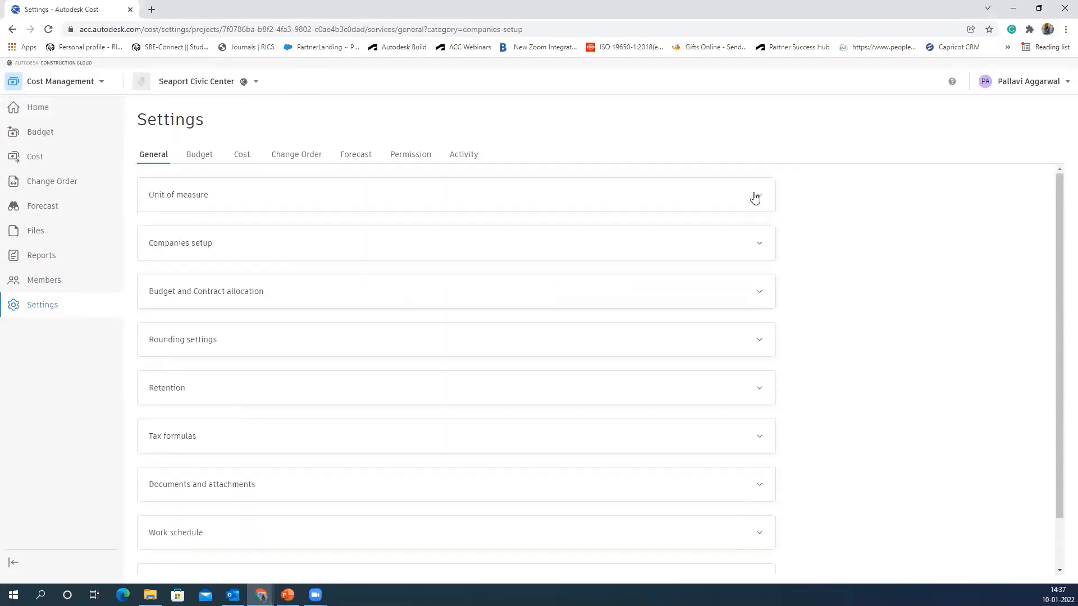
Step: Examine the Budget and Contract allocation setting for allocating a budget to more than one contract, including its note
{"action": "left_click", "coordinate": [257, 305]}
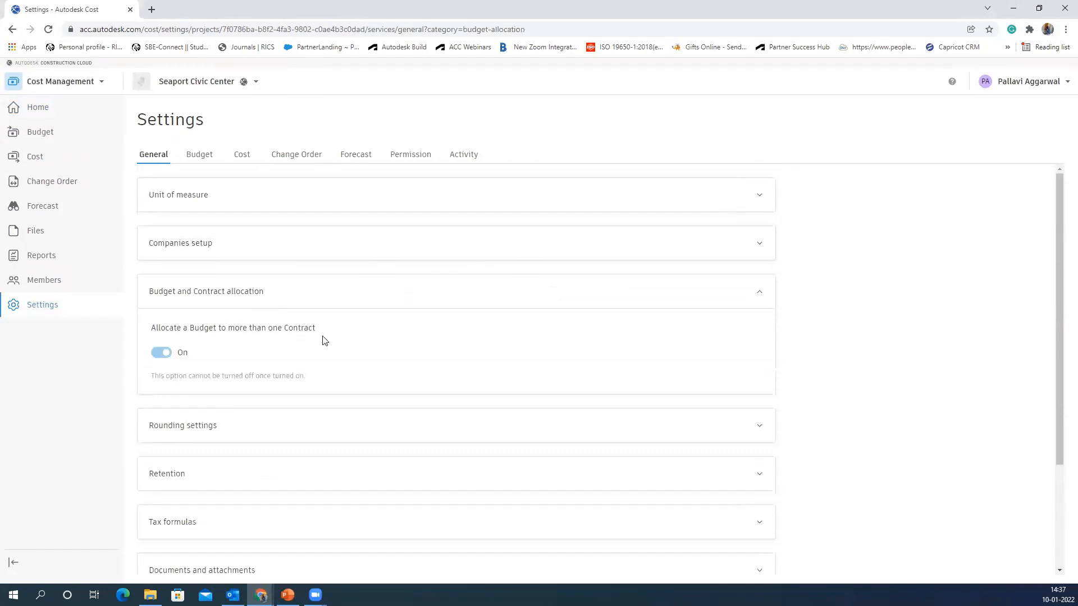
{"action": "key", "text": "ctrl"}
{"action": "left_click_drag", "start_coordinate": [151, 375], "coordinate": [304, 378]}
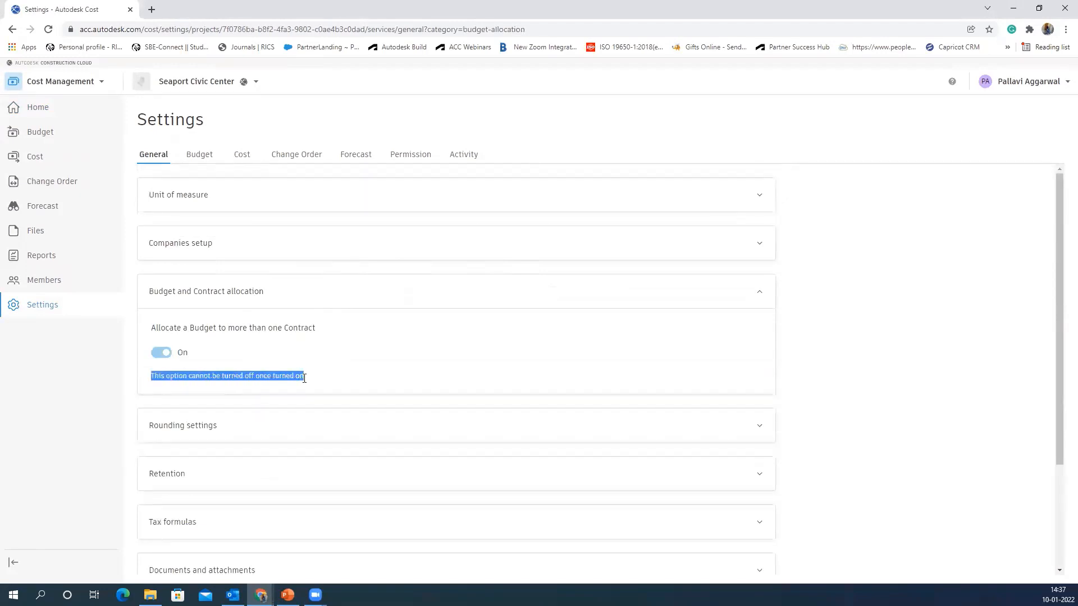
{"action": "left_click", "coordinate": [324, 376]}
{"action": "left_click", "coordinate": [756, 291]}
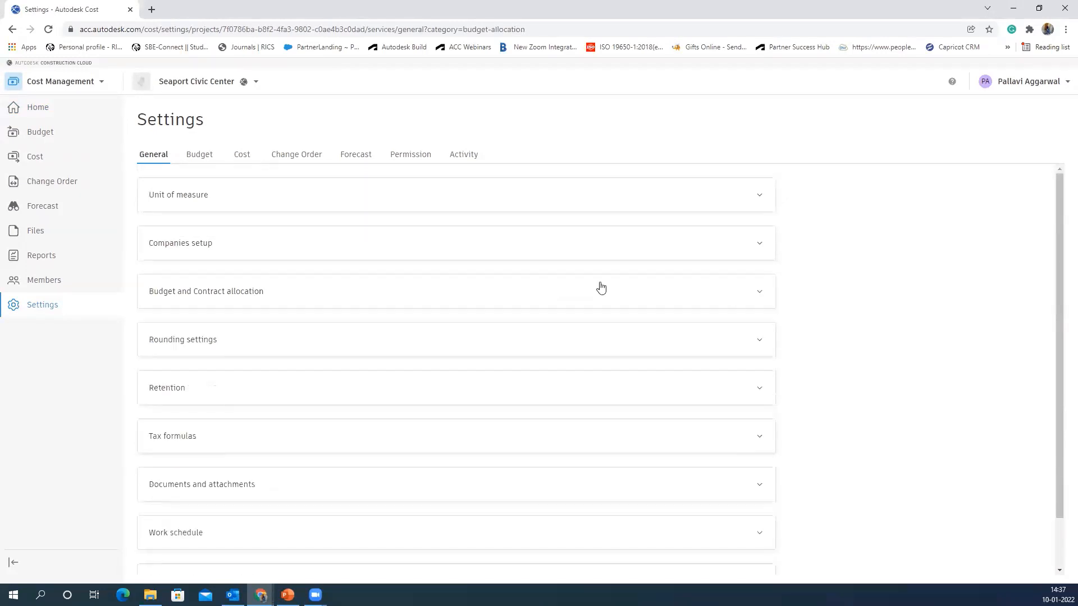
Step: Review the rounding rule options and pick 0.01 as the accuracy in the rounding settings
{"action": "scroll", "coordinate": [505, 294], "scroll_direction": "down", "scroll_amount": 1}
{"action": "left_click", "coordinate": [489, 285]}
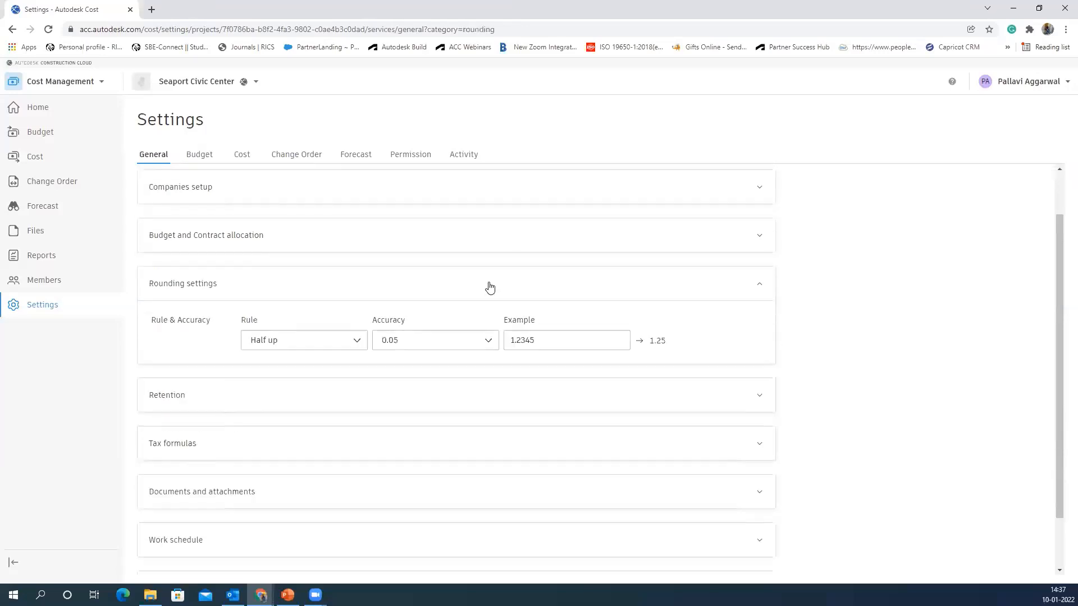
{"action": "left_click", "coordinate": [353, 347]}
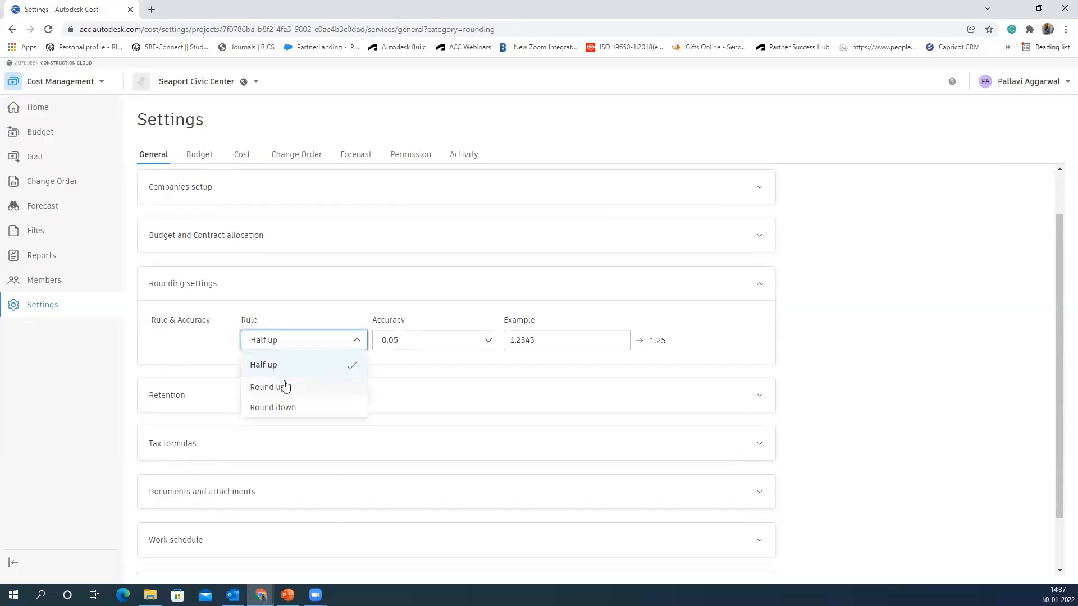
{"action": "left_click", "coordinate": [456, 342]}
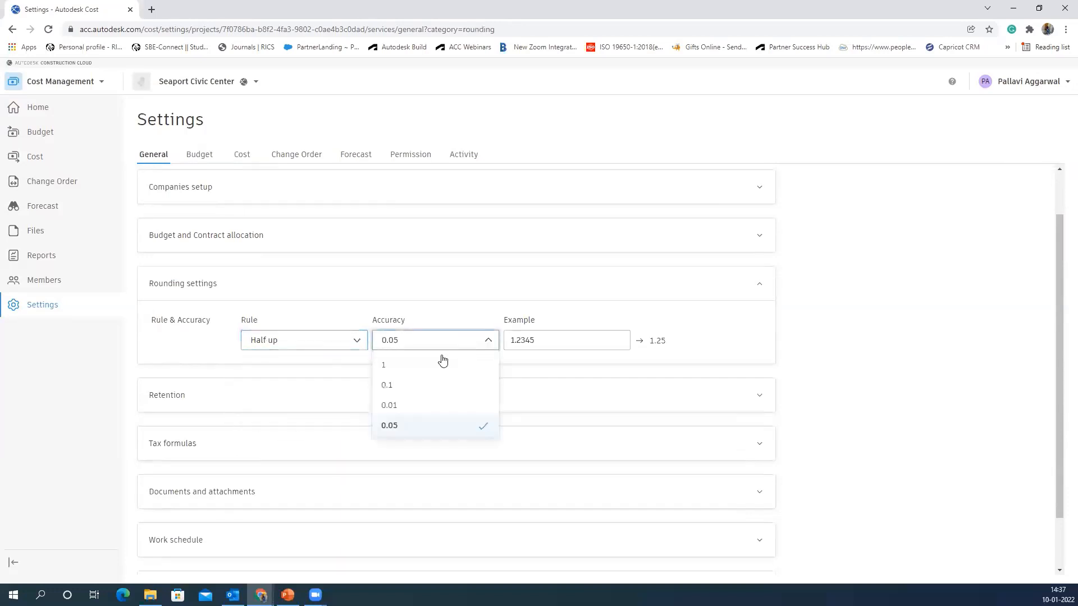
{"action": "left_click", "coordinate": [395, 407]}
{"action": "left_click", "coordinate": [189, 349]}
{"action": "left_click", "coordinate": [758, 286]}
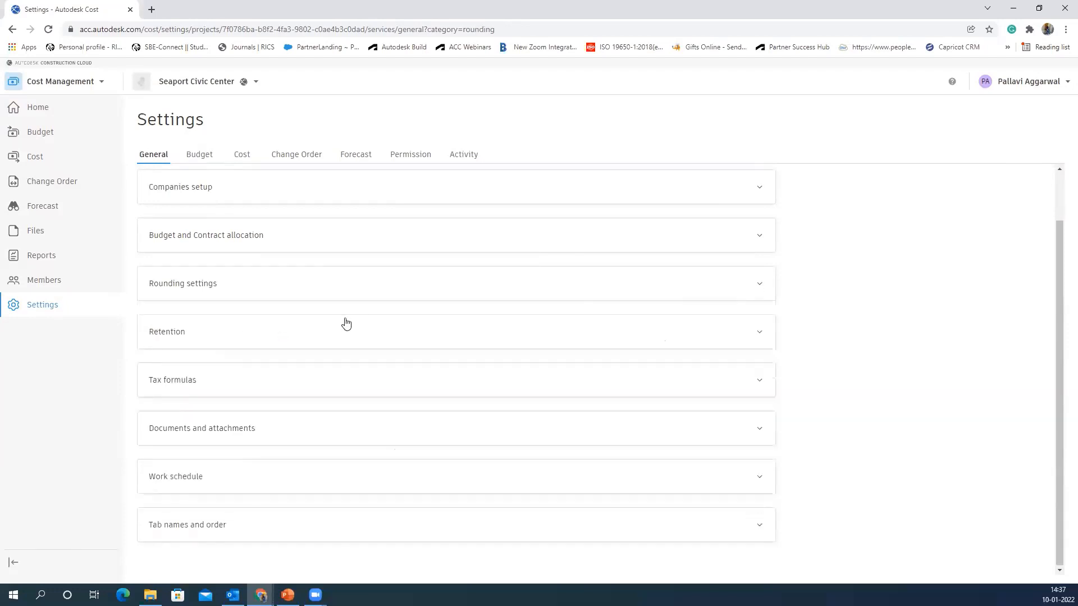
Step: Set the Budget Payment Application's default retention on materials on site to 5% in the retention settings
{"action": "left_click", "coordinate": [345, 324]}
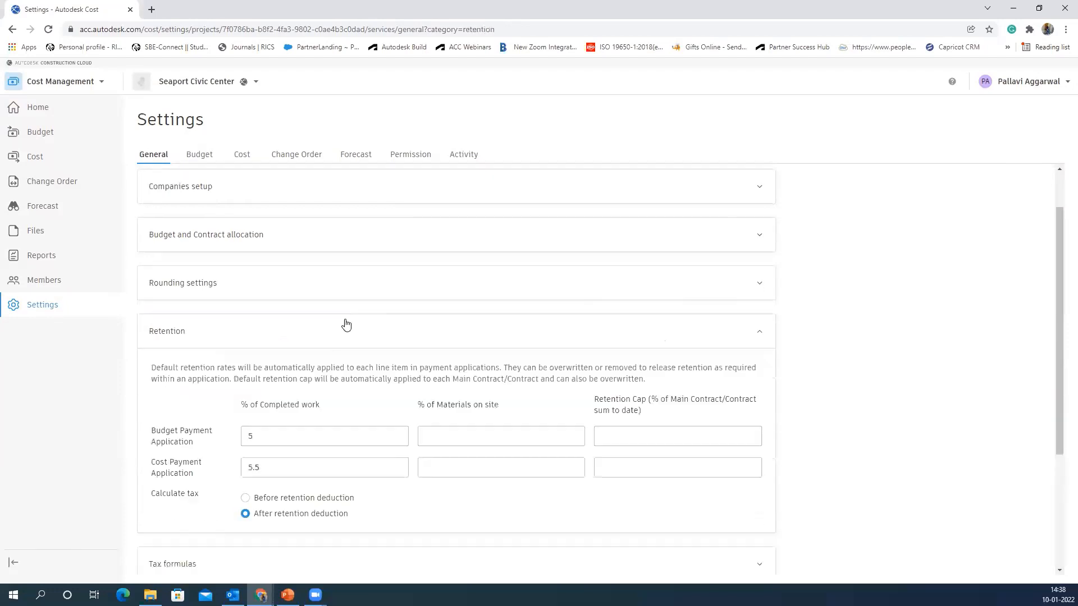
{"action": "left_click", "coordinate": [318, 331]}
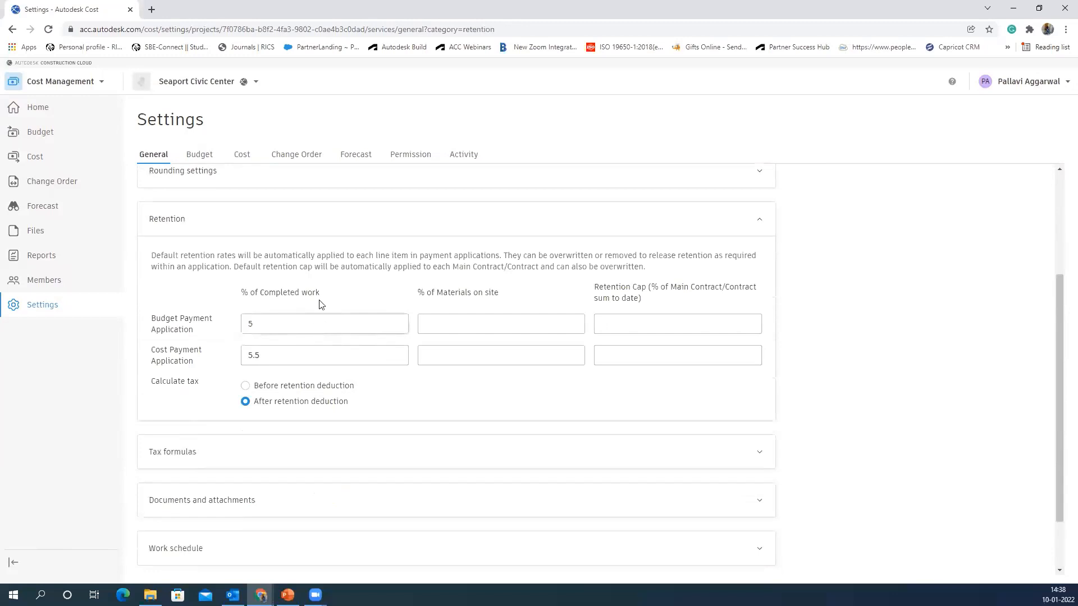
{"action": "left_click", "coordinate": [473, 323]}
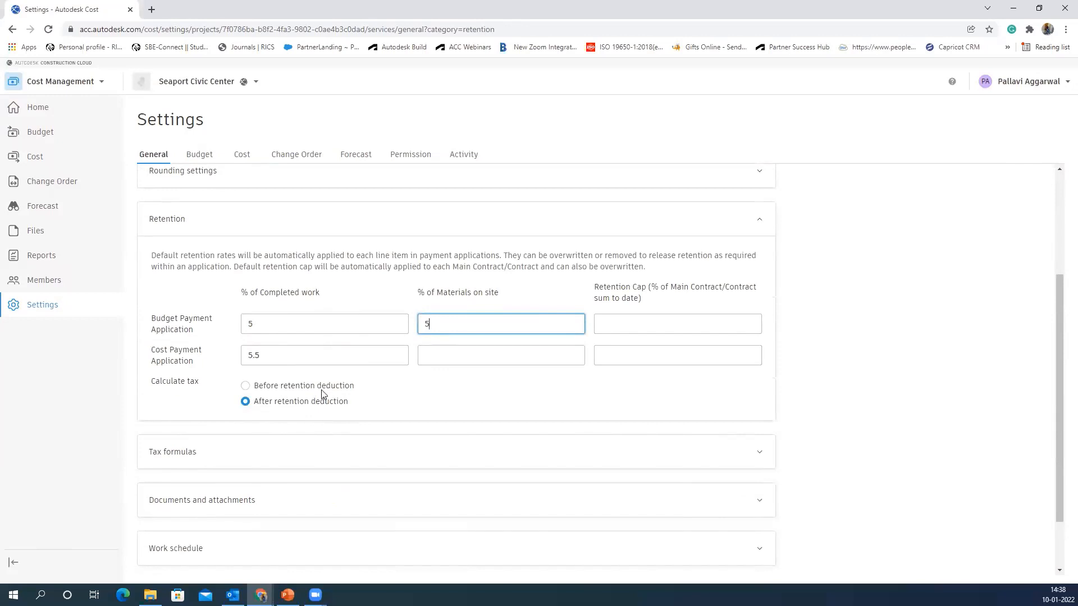
{"action": "left_click", "coordinate": [757, 225]}
Step: Inspect the SGST and CGST entries of the existing tax formula, then leave it without saving
{"action": "left_click", "coordinate": [417, 373]}
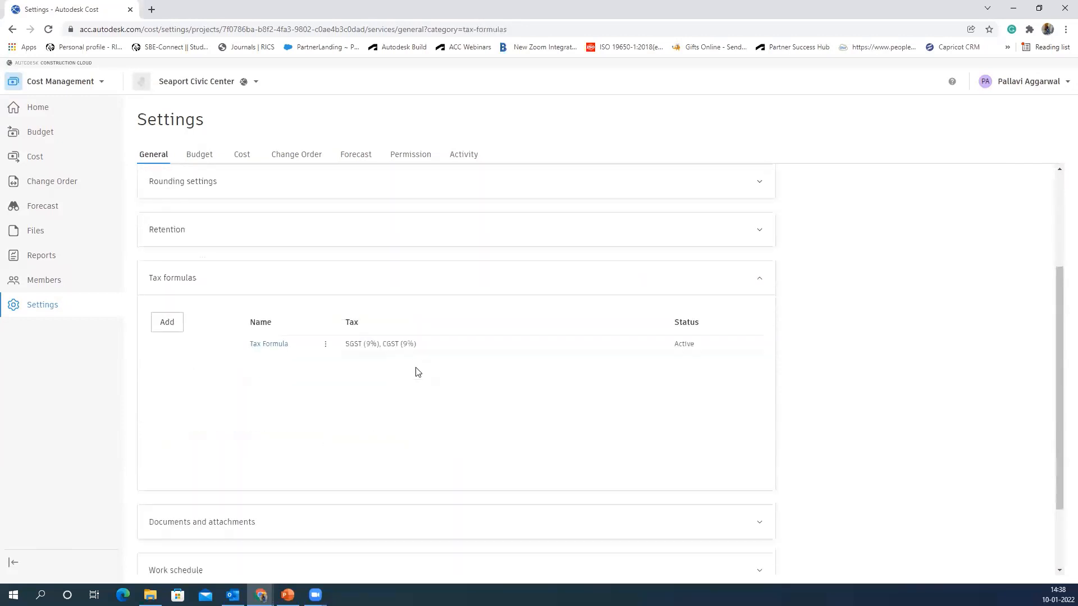
{"action": "left_click", "coordinate": [176, 320]}
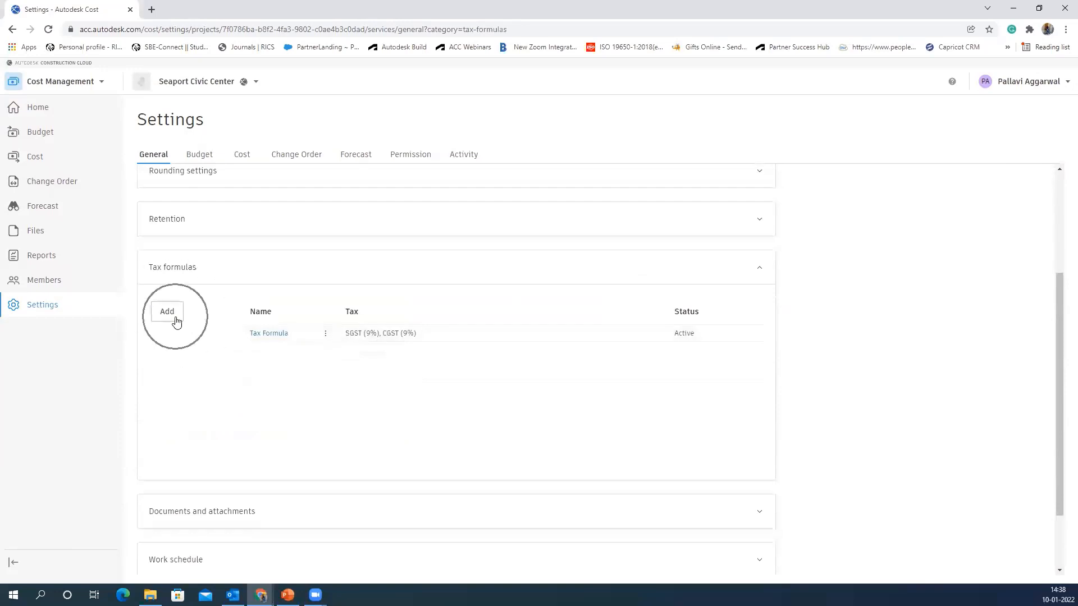
{"action": "left_click", "coordinate": [261, 335]}
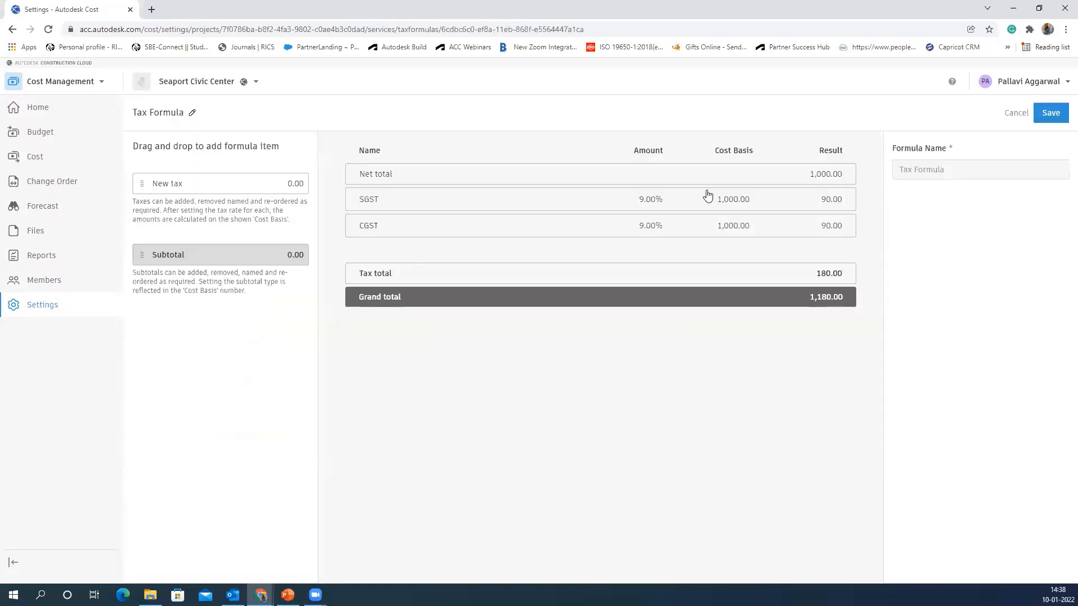
{"action": "left_click", "coordinate": [652, 226]}
{"action": "left_click", "coordinate": [660, 233]}
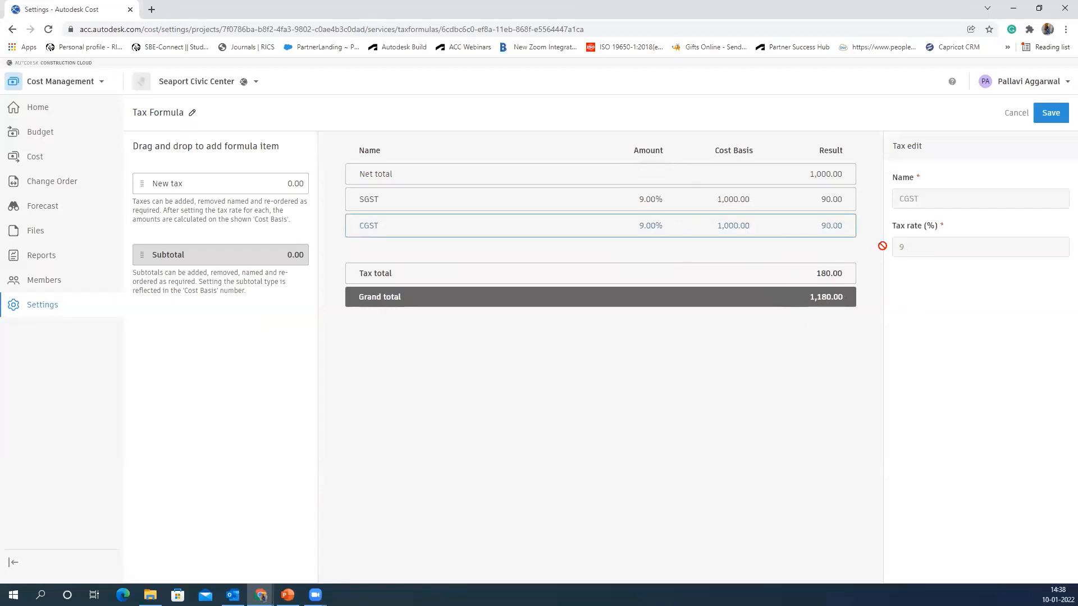
{"action": "left_click", "coordinate": [605, 206]}
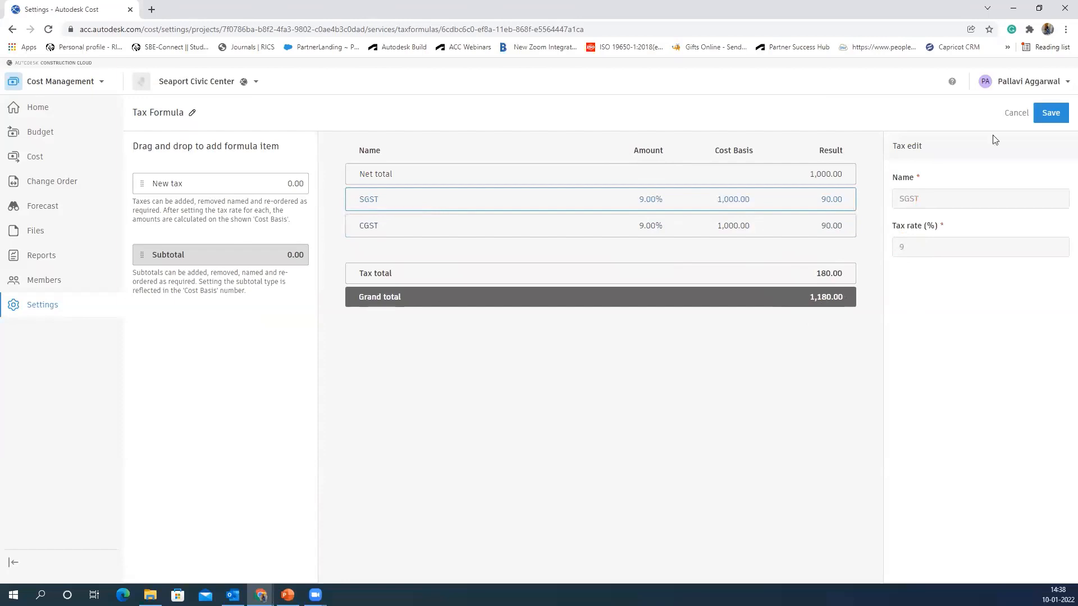
{"action": "left_click", "coordinate": [1015, 114]}
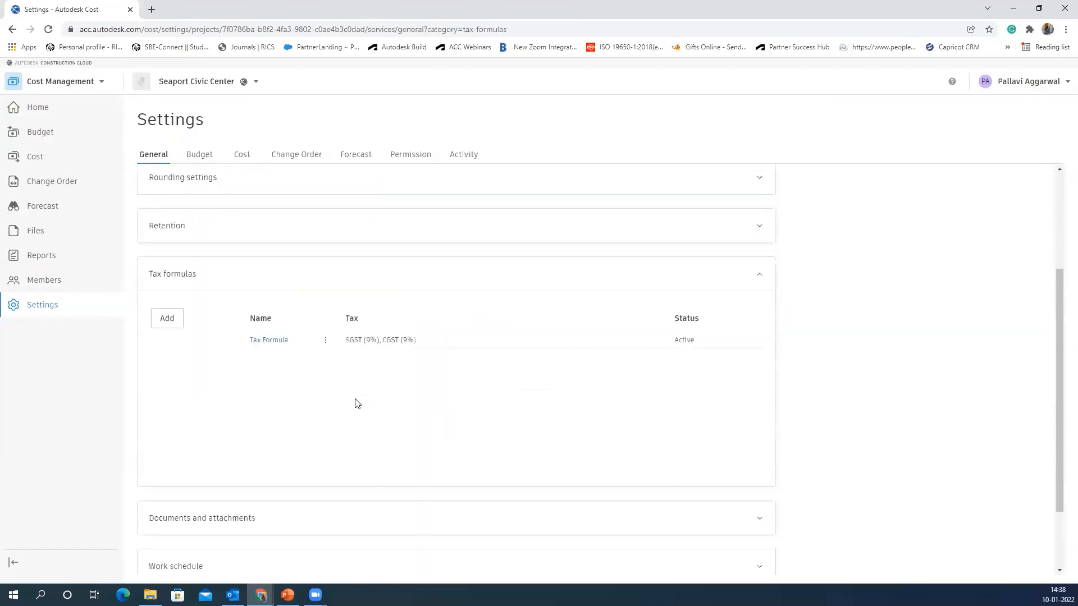
Step: Look at the name field and tax area of a blank new tax formula, then cancel it and close the tax formulas
{"action": "left_click", "coordinate": [167, 319]}
{"action": "left_click", "coordinate": [566, 188]}
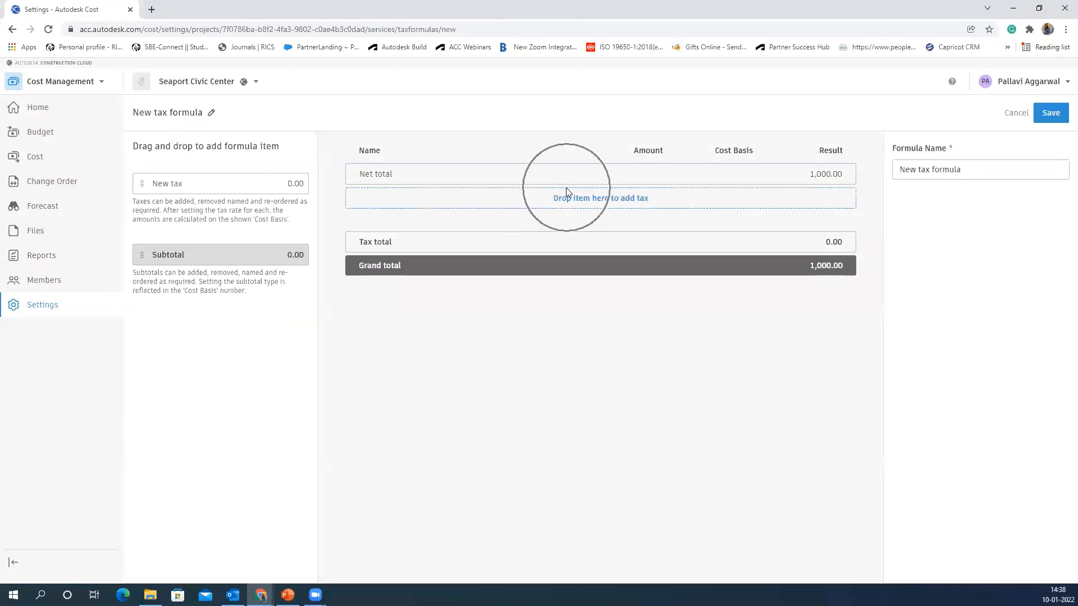
{"action": "left_click", "coordinate": [927, 170]}
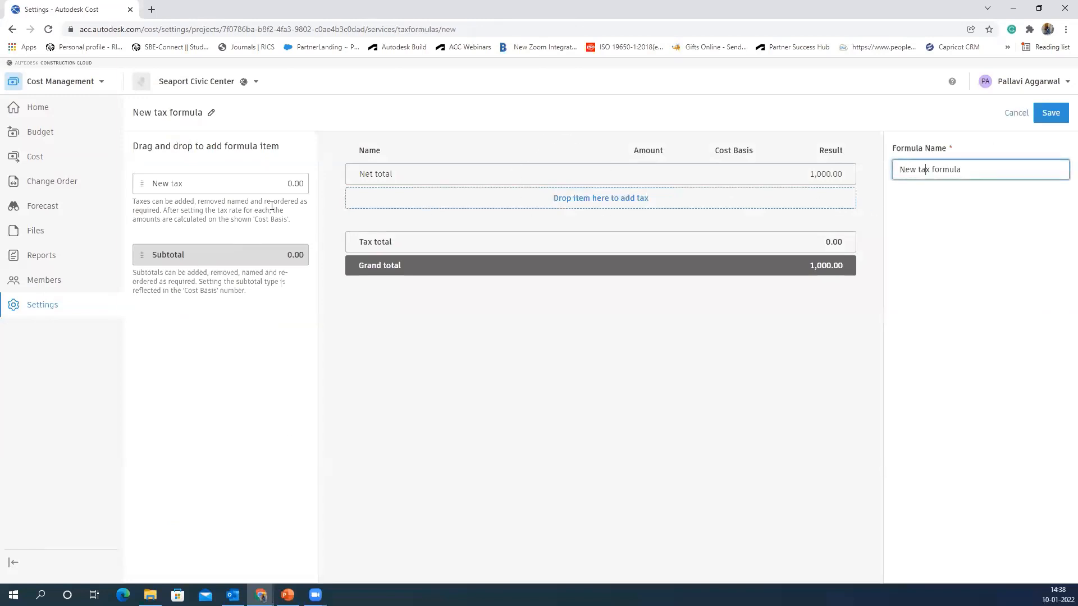
{"action": "left_click", "coordinate": [567, 199]}
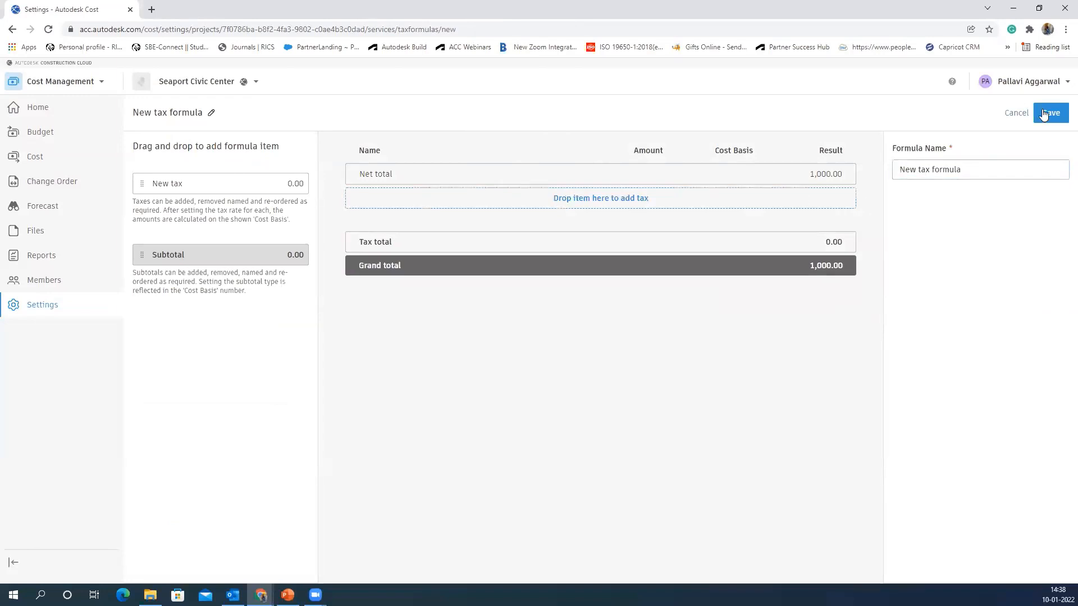
{"action": "left_click", "coordinate": [1015, 114]}
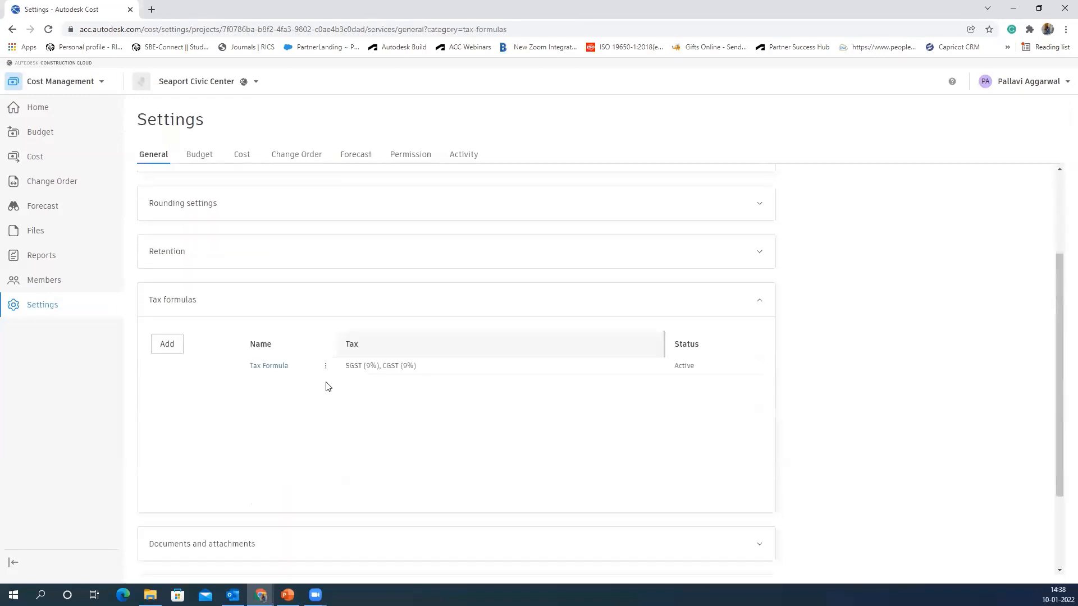
{"action": "left_click", "coordinate": [753, 271]}
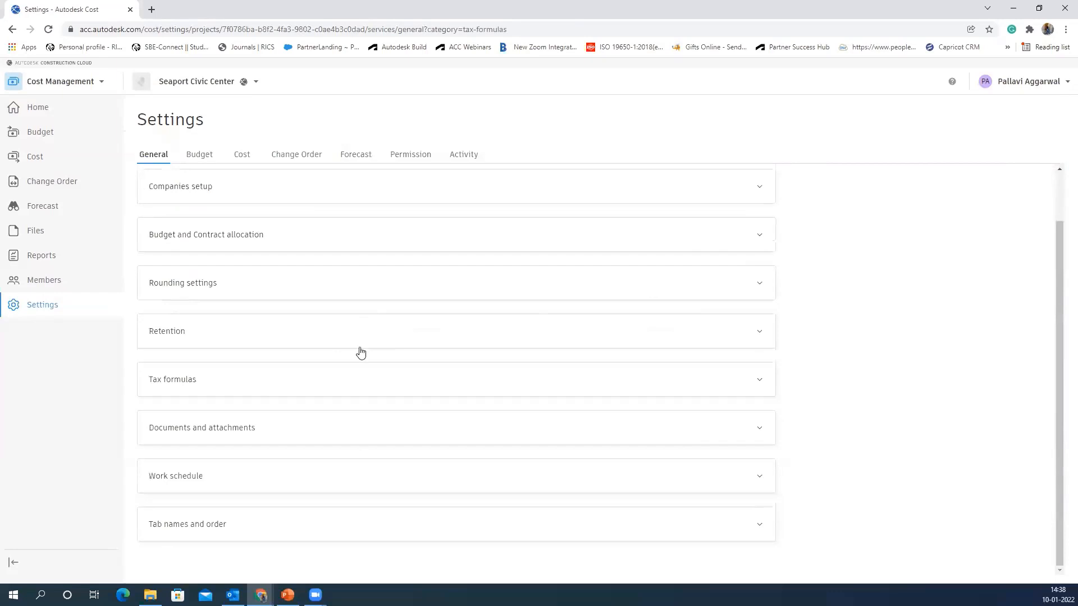
Step: Browse the Autodesk Docs folder choices for documents and attachments down to 2. Execution > Cost, and cancel the folder selection
{"action": "left_click", "coordinate": [236, 427]}
{"action": "left_click", "coordinate": [153, 505]}
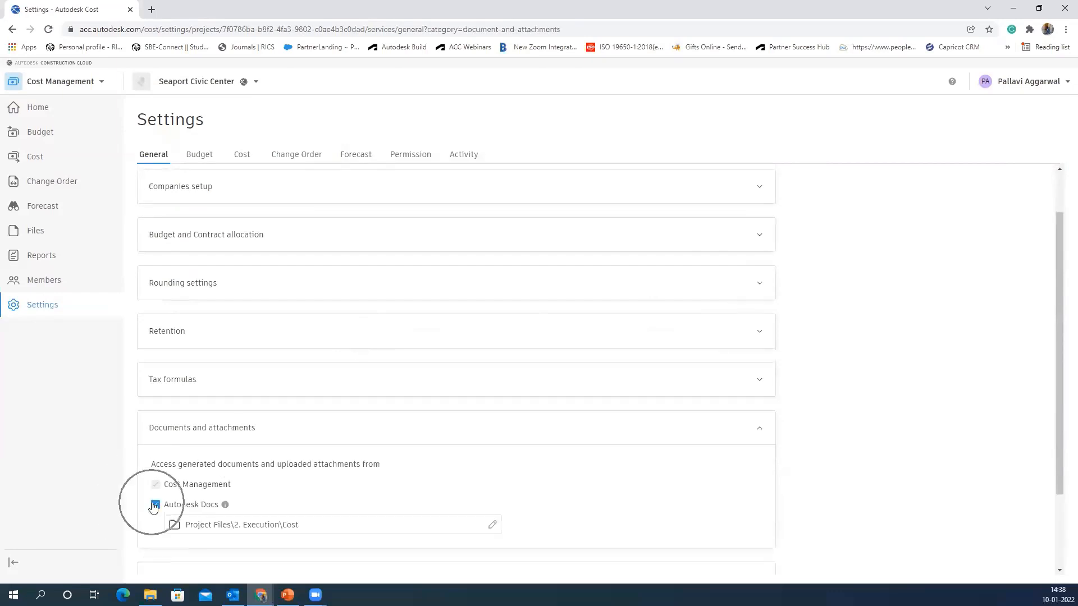
{"action": "left_click", "coordinate": [270, 526]}
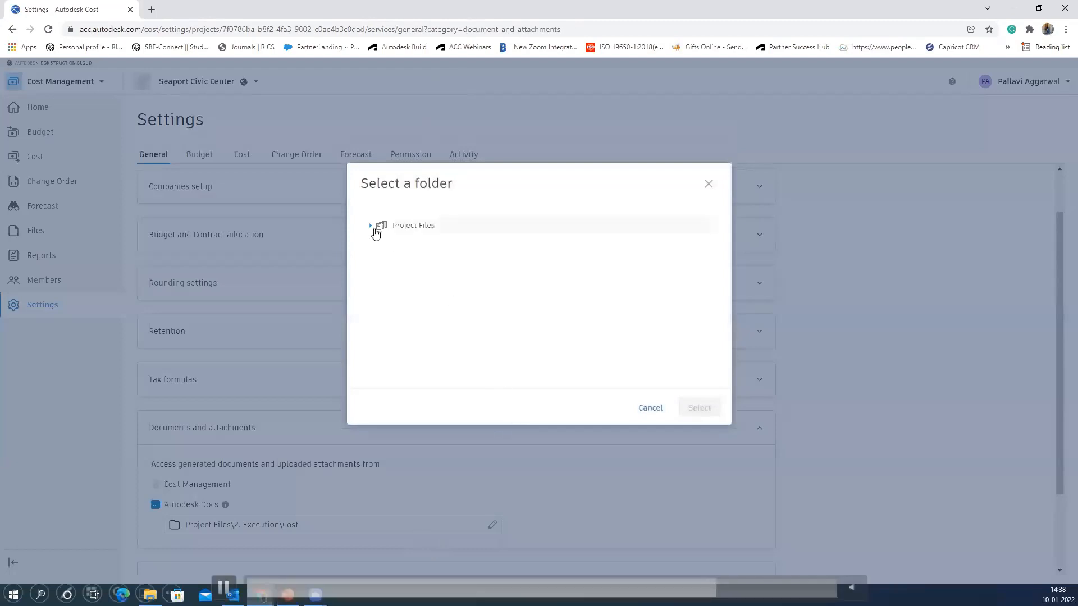
{"action": "left_click", "coordinate": [372, 228]}
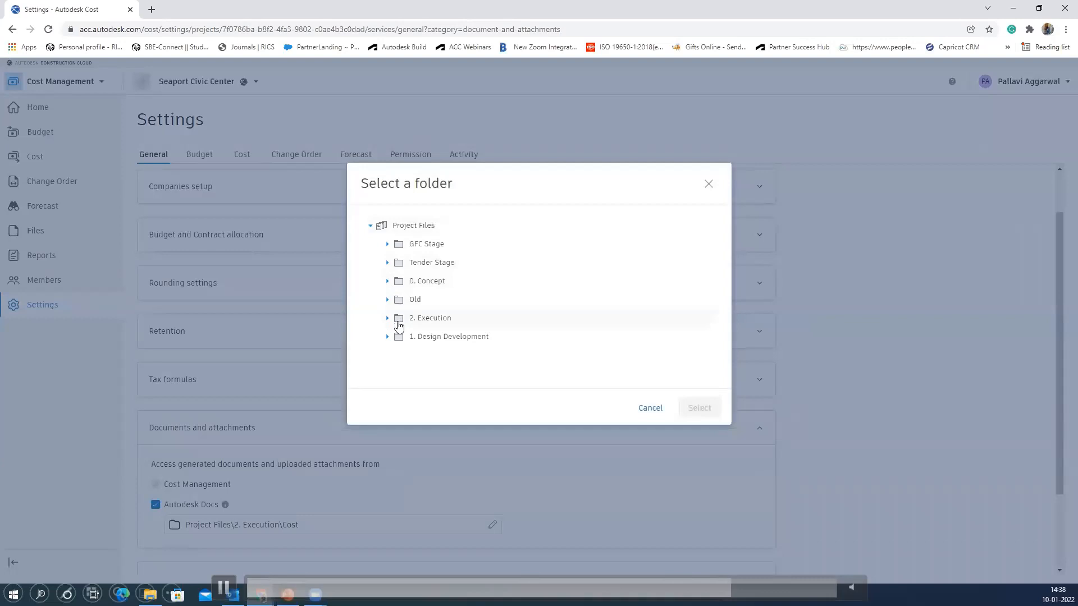
{"action": "left_click", "coordinate": [387, 319]}
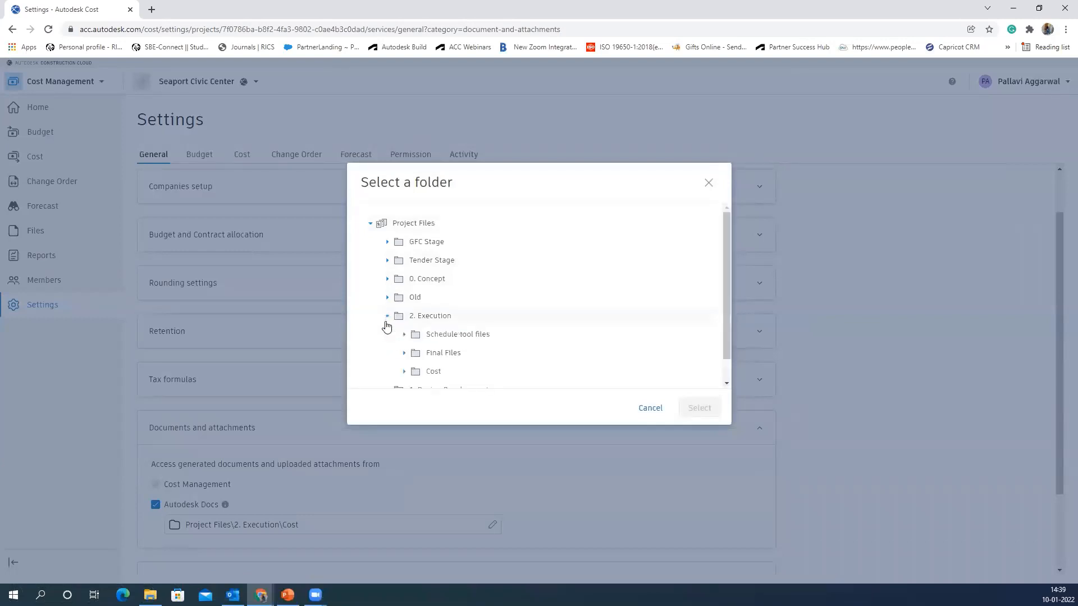
{"action": "scroll", "coordinate": [407, 347], "scroll_direction": "down", "scroll_amount": 1}
{"action": "left_click", "coordinate": [418, 349]}
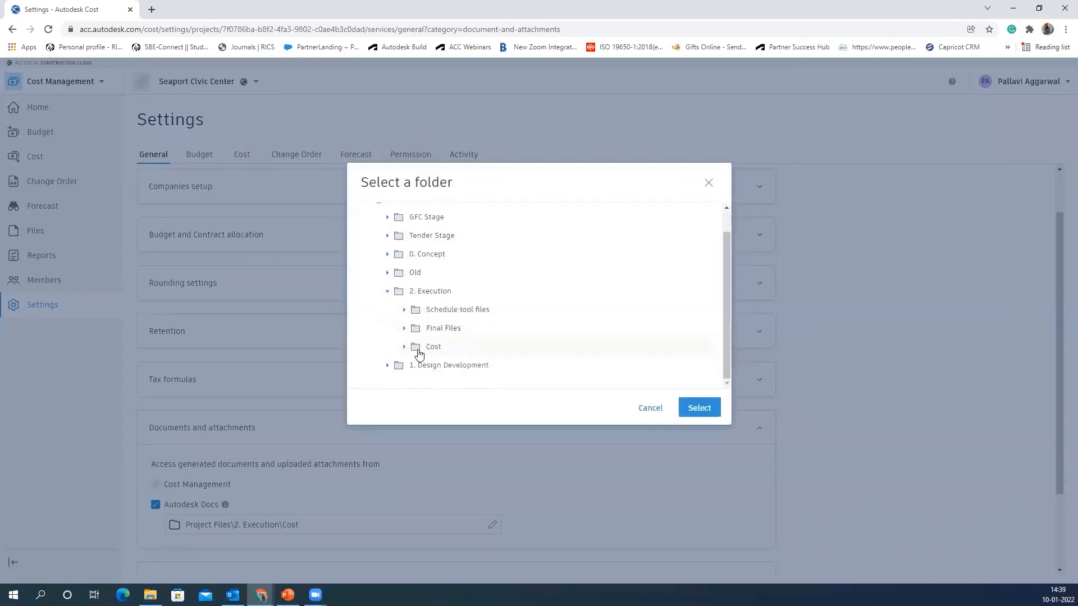
{"action": "left_click", "coordinate": [404, 347]}
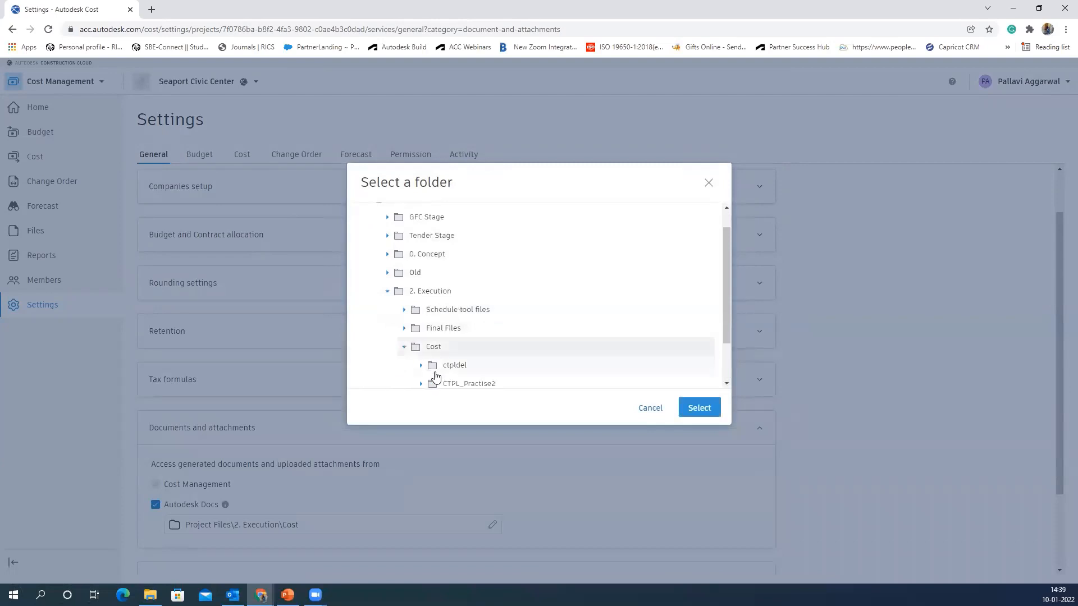
{"action": "scroll", "coordinate": [435, 376], "scroll_direction": "down", "scroll_amount": 1}
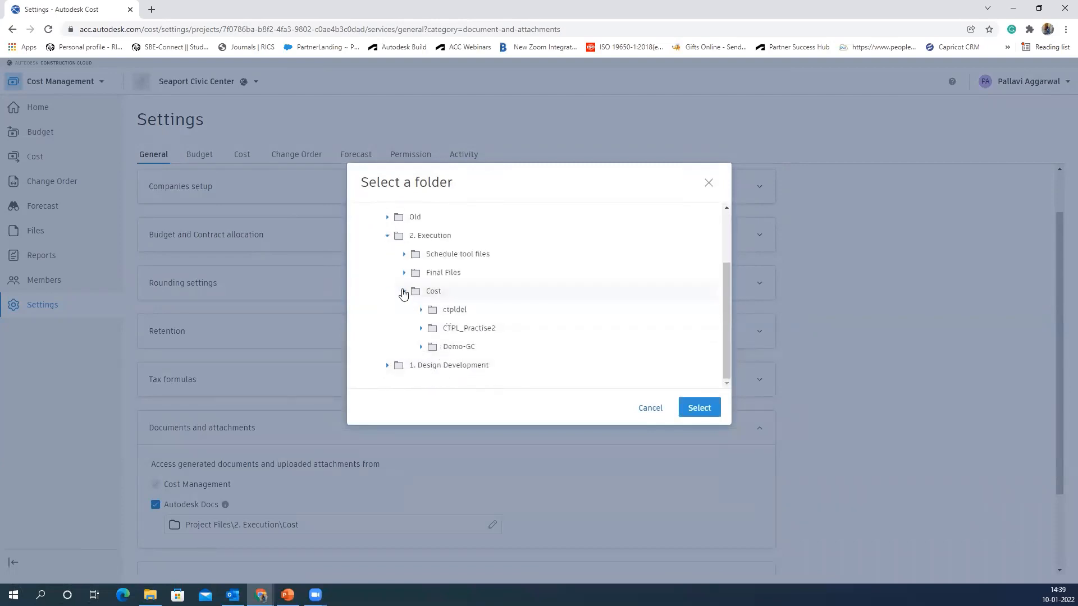
{"action": "left_click", "coordinate": [404, 291]}
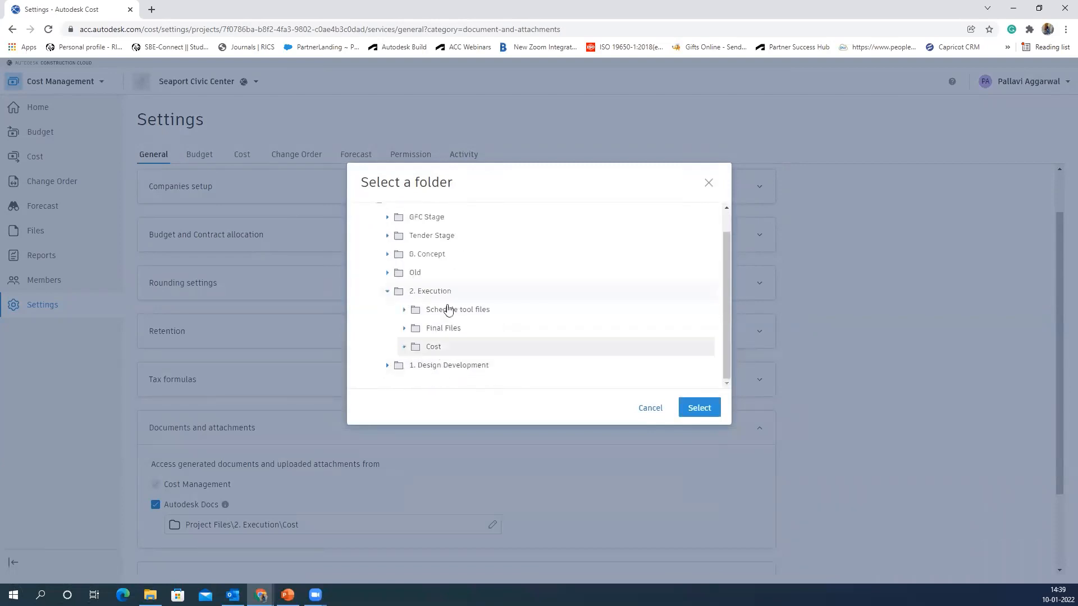
{"action": "left_click", "coordinate": [643, 409]}
{"action": "scroll", "coordinate": [398, 471], "scroll_direction": "down", "scroll_amount": 2}
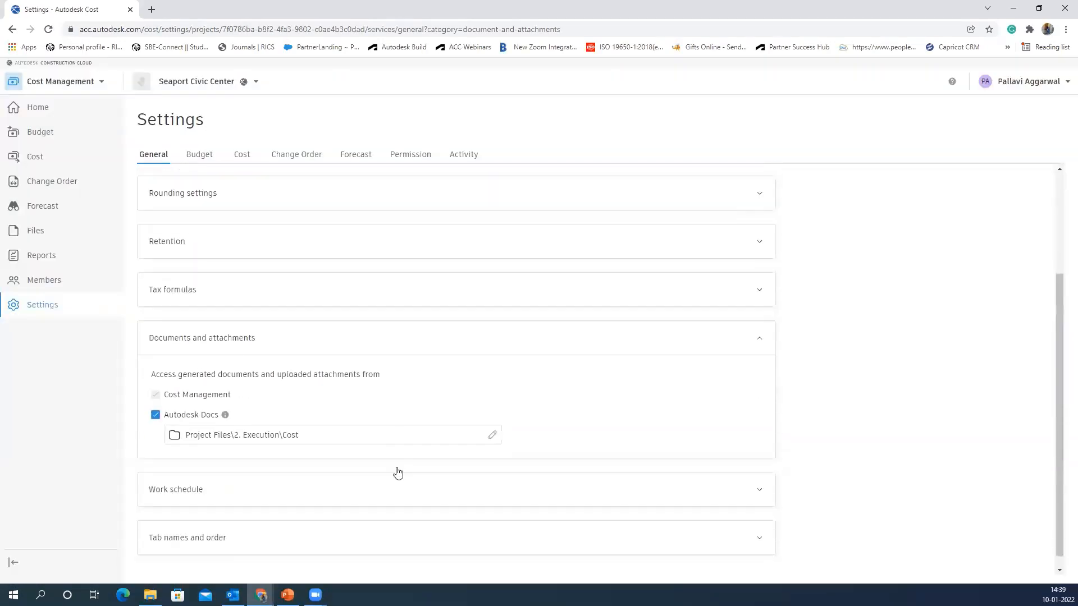
Step: Review the work schedule and the tab names and order, and open the Cost Payment Application's customised name for editing
{"action": "left_click", "coordinate": [289, 480]}
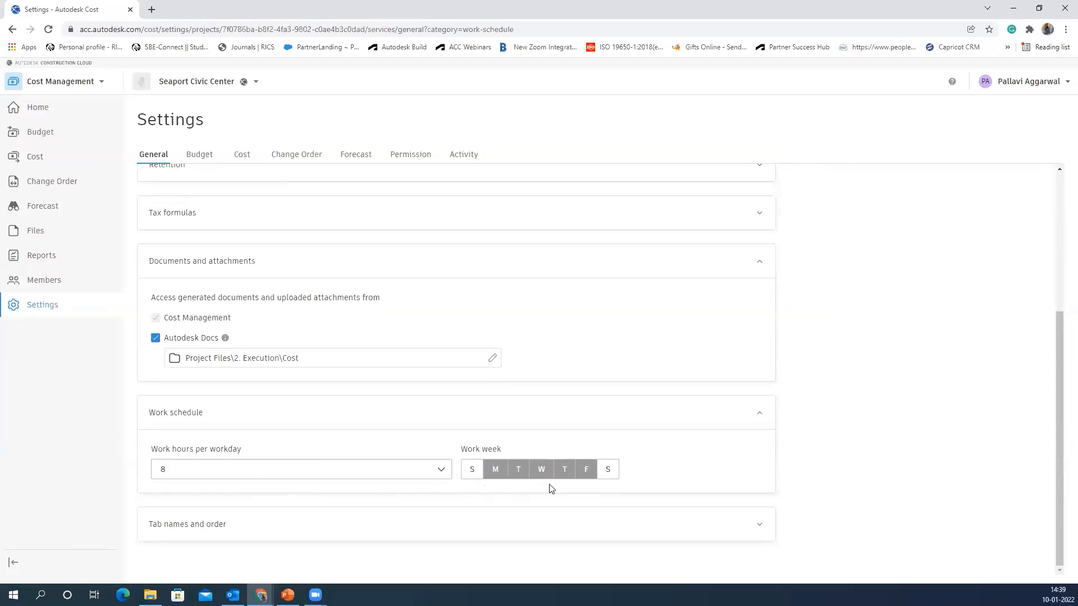
{"action": "left_click", "coordinate": [239, 526]}
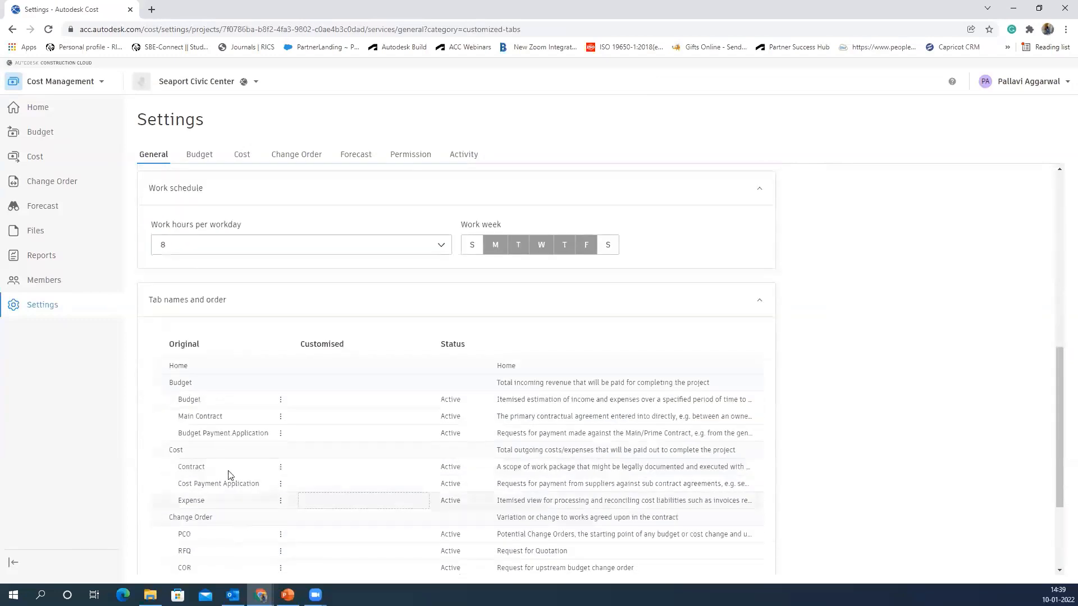
{"action": "left_click", "coordinate": [314, 489]}
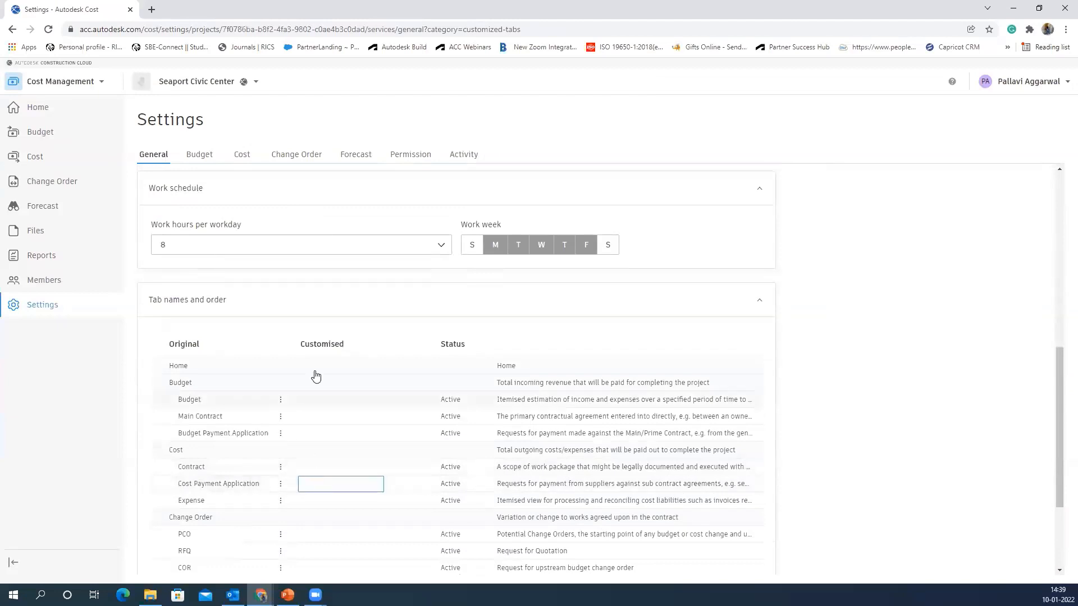
Step: Review the remaining entries of the tab names and order list, down to the Forecast tabs
{"action": "key", "text": "ctrl"}
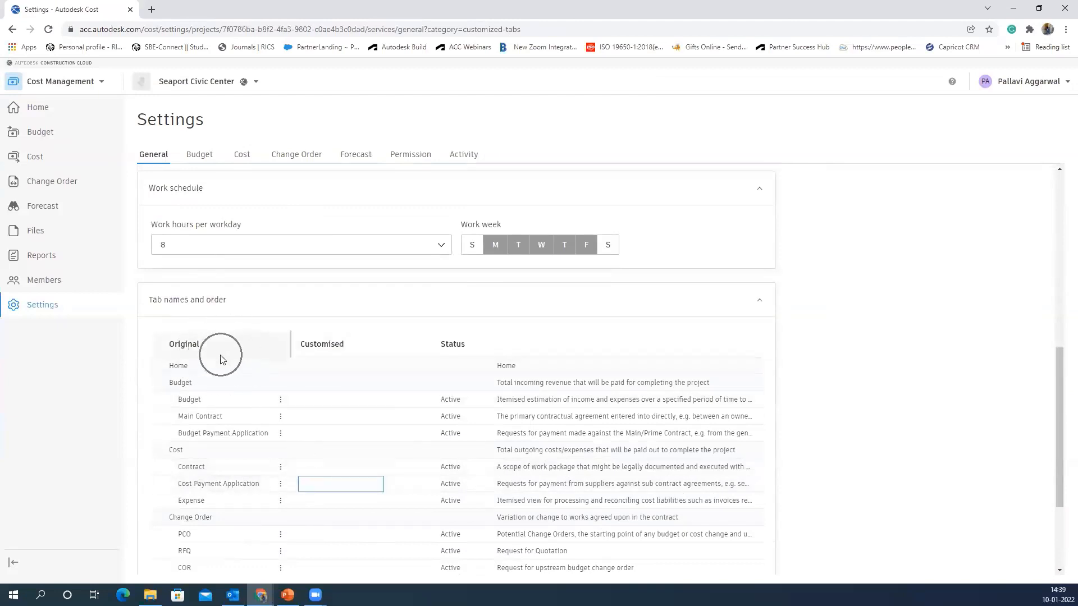
{"action": "key", "text": "ctrl"}
{"action": "scroll", "coordinate": [338, 376], "scroll_direction": "down", "scroll_amount": 3}
{"action": "key", "text": "ctrl"}
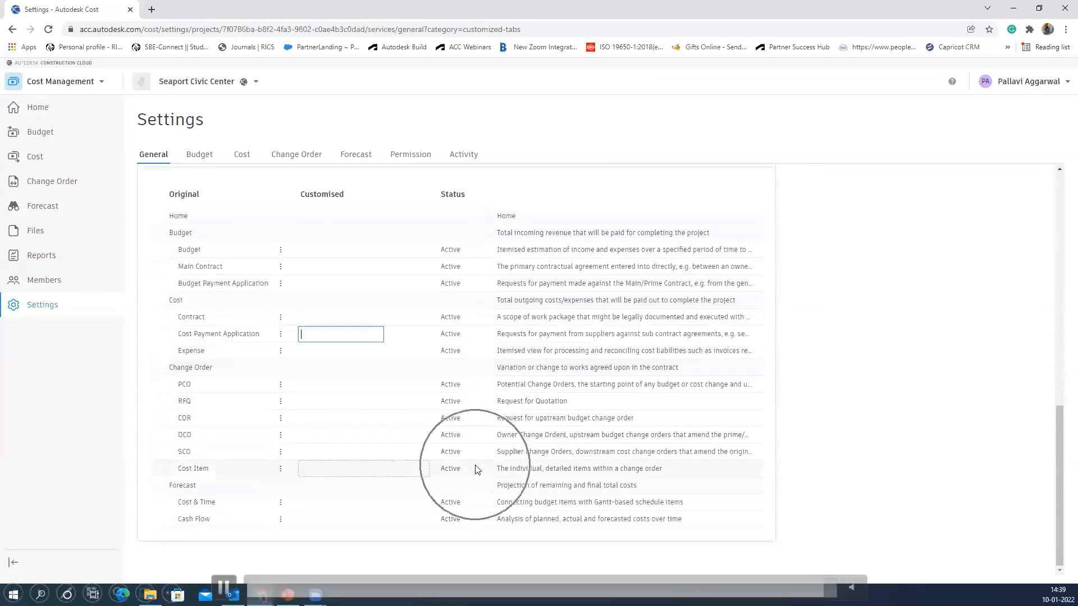
{"action": "scroll", "coordinate": [351, 483], "scroll_direction": "up", "scroll_amount": 3}
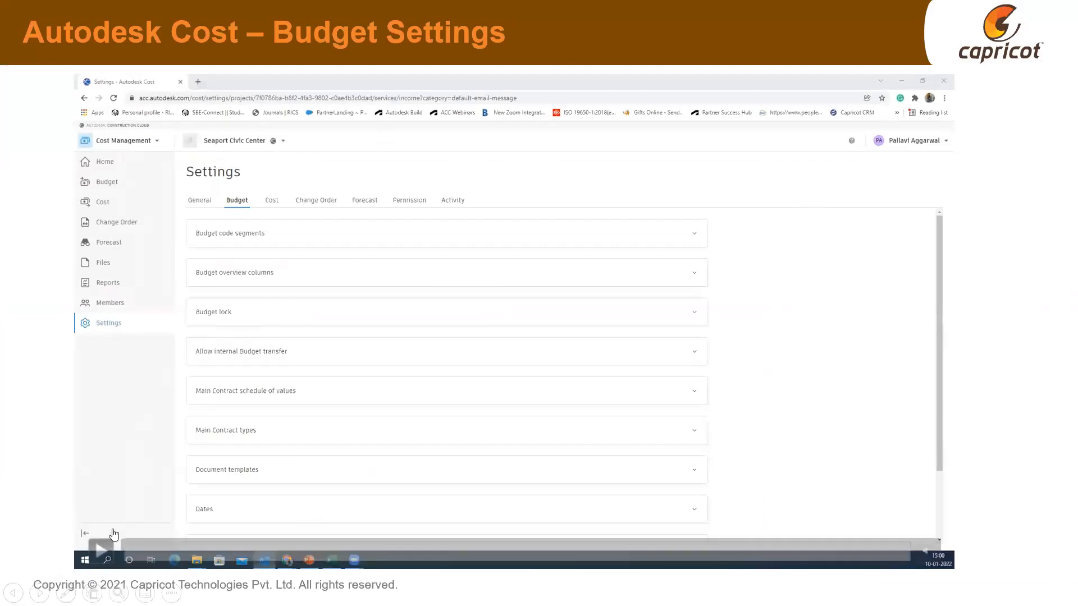
Step: Review the budget code segments in the Budget settings, including the Cost Code and Cost Type master lists
{"action": "left_click", "coordinate": [278, 478]}
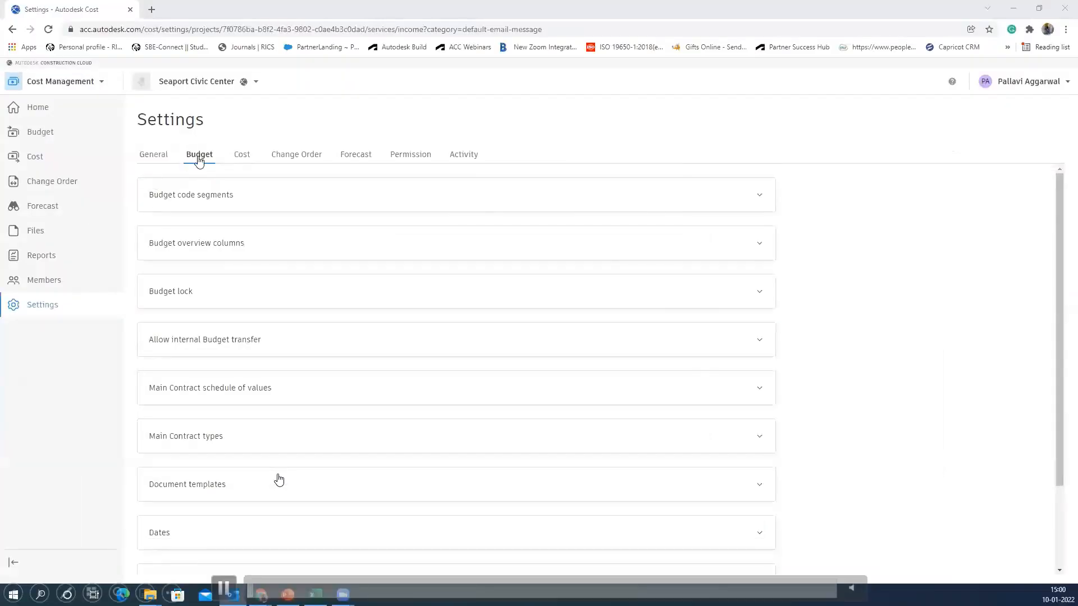
{"action": "left_click", "coordinate": [228, 585]}
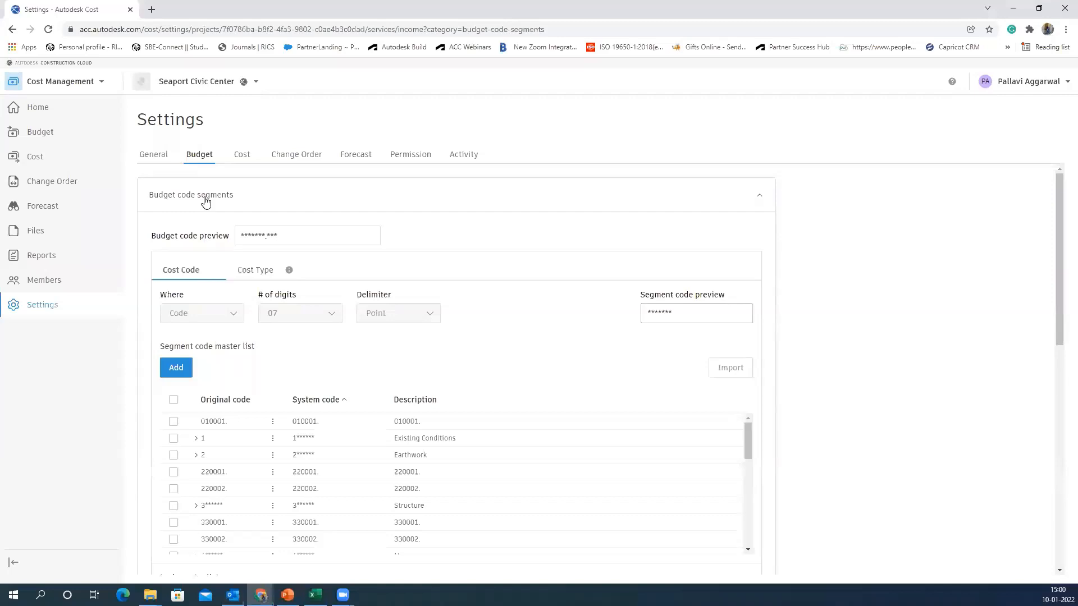
{"action": "left_click", "coordinate": [307, 274]}
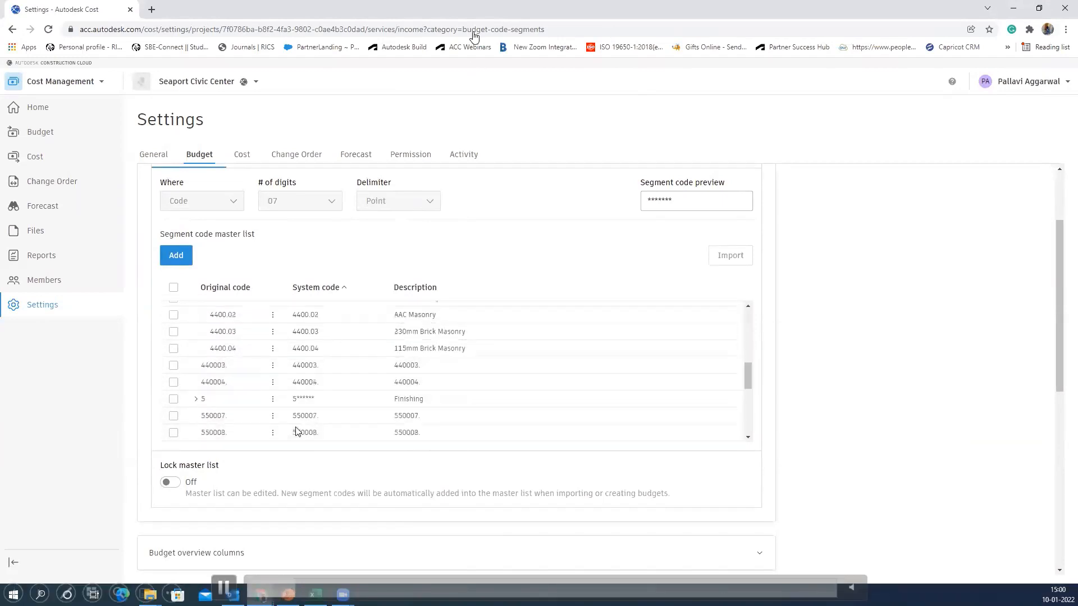
{"action": "left_click", "coordinate": [397, 310]}
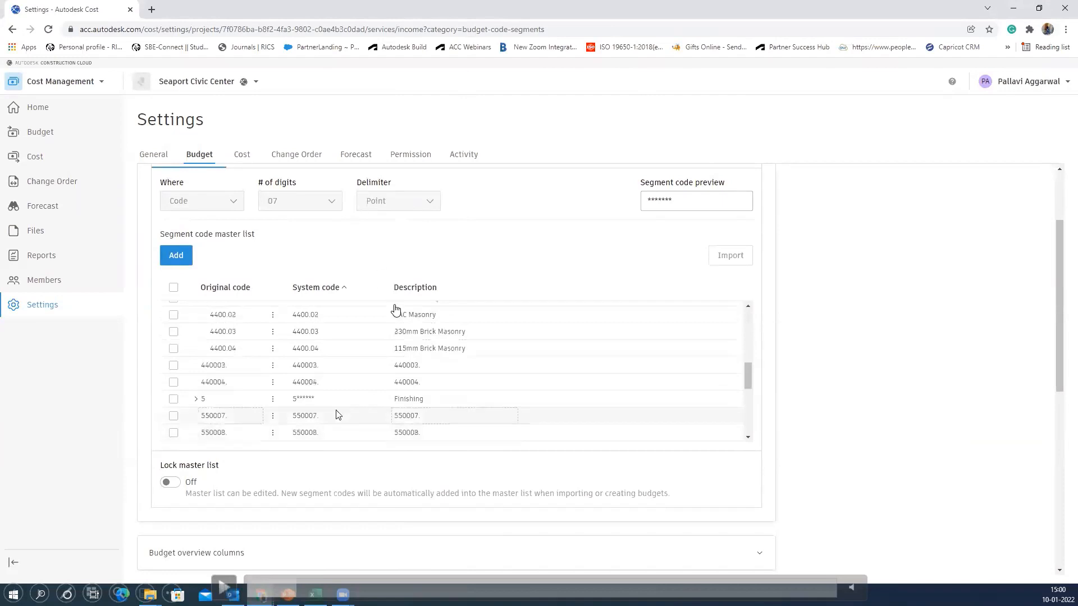
{"action": "left_click", "coordinate": [397, 310]}
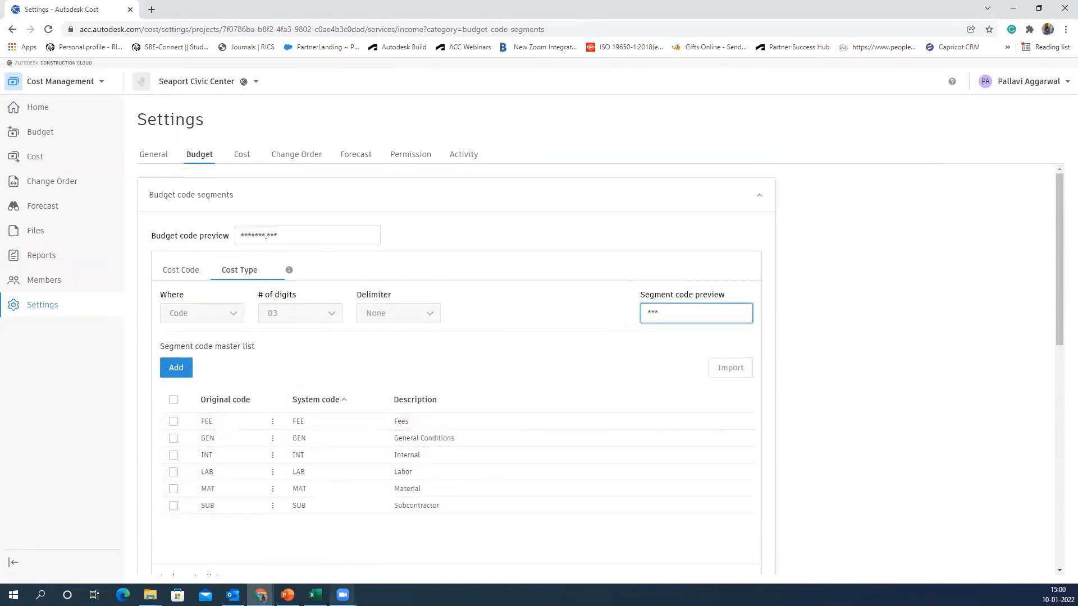
Step: Switch to the DEMO_Cost Code list workbook in Excel and examine the ICMS and CSI master code segment example sheets
{"action": "left_click", "coordinate": [314, 595]}
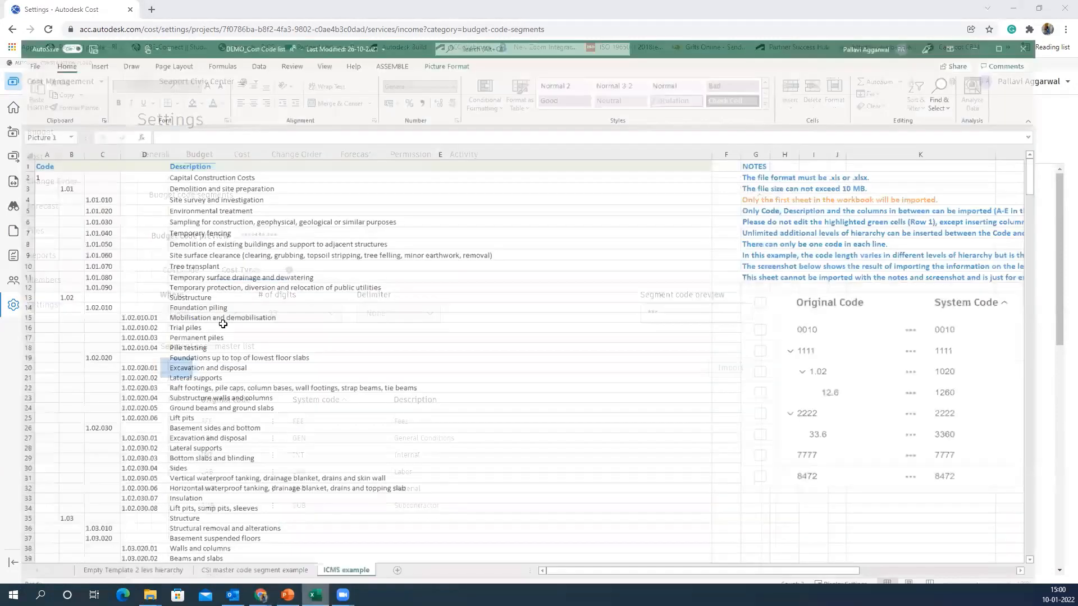
{"action": "scroll", "coordinate": [325, 295], "scroll_direction": "down", "scroll_amount": 1}
{"action": "scroll", "coordinate": [325, 294], "scroll_direction": "up", "scroll_amount": 1}
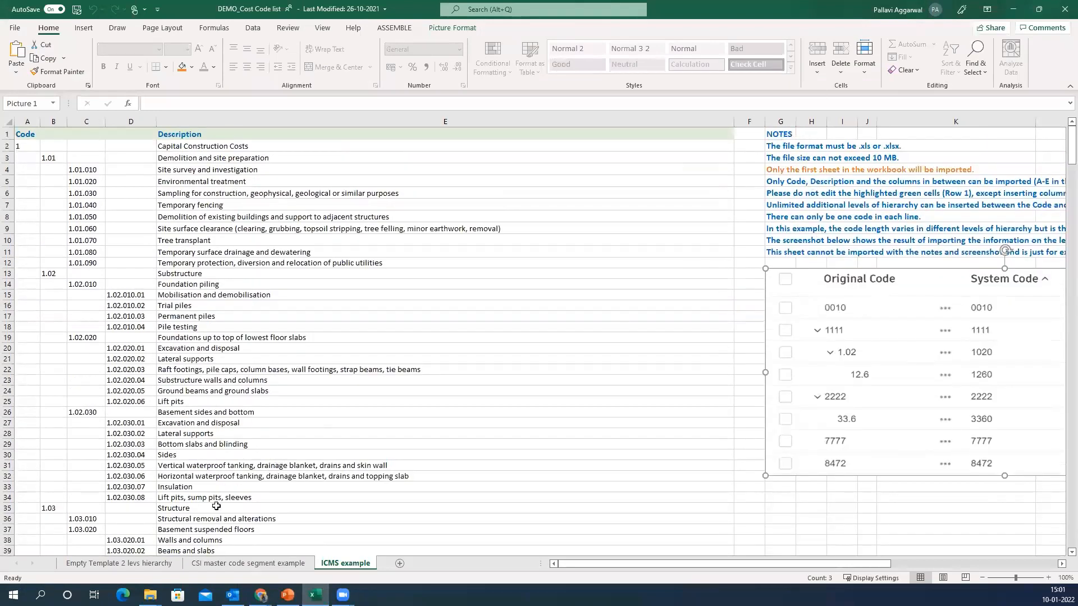
{"action": "left_click", "coordinate": [225, 569]}
{"action": "scroll", "coordinate": [170, 497], "scroll_direction": "up", "scroll_amount": 5}
{"action": "scroll", "coordinate": [171, 497], "scroll_direction": "up", "scroll_amount": 9}
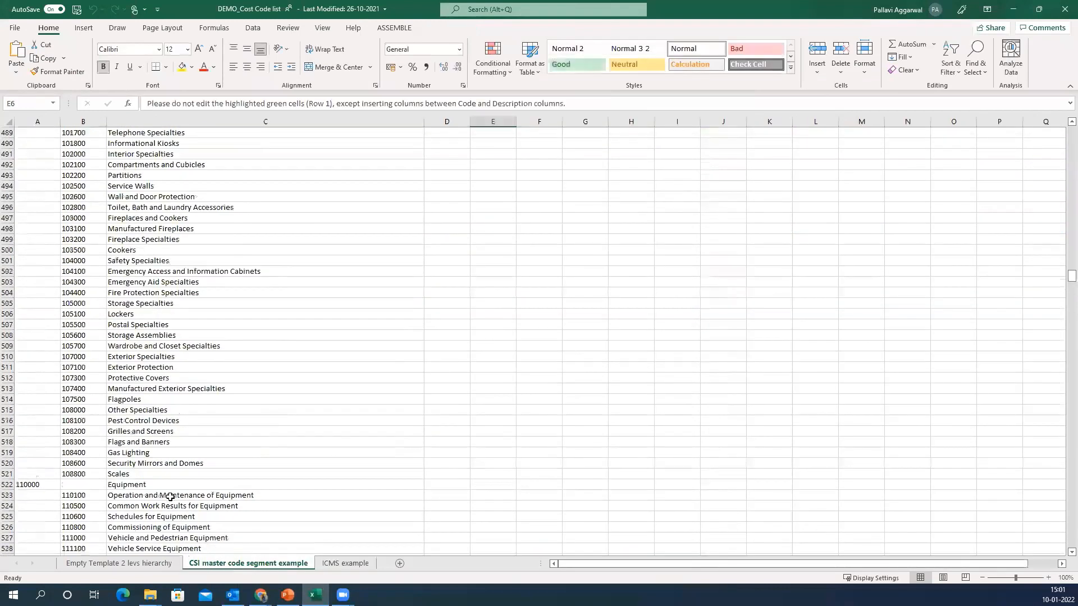
{"action": "scroll", "coordinate": [170, 497], "scroll_direction": "up", "scroll_amount": 2}
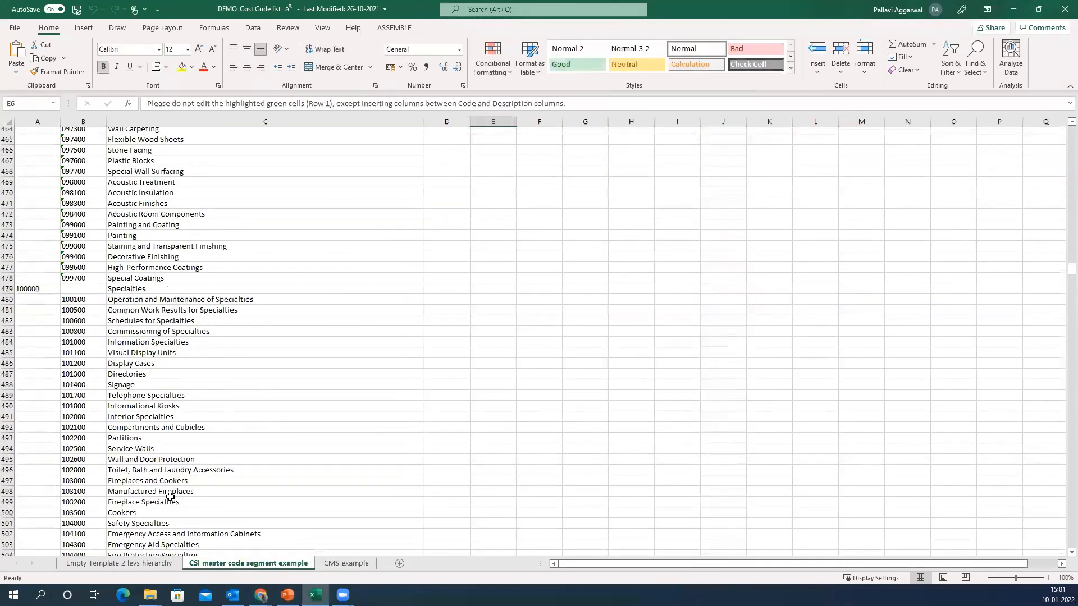
{"action": "scroll", "coordinate": [146, 502], "scroll_direction": "up", "scroll_amount": 2}
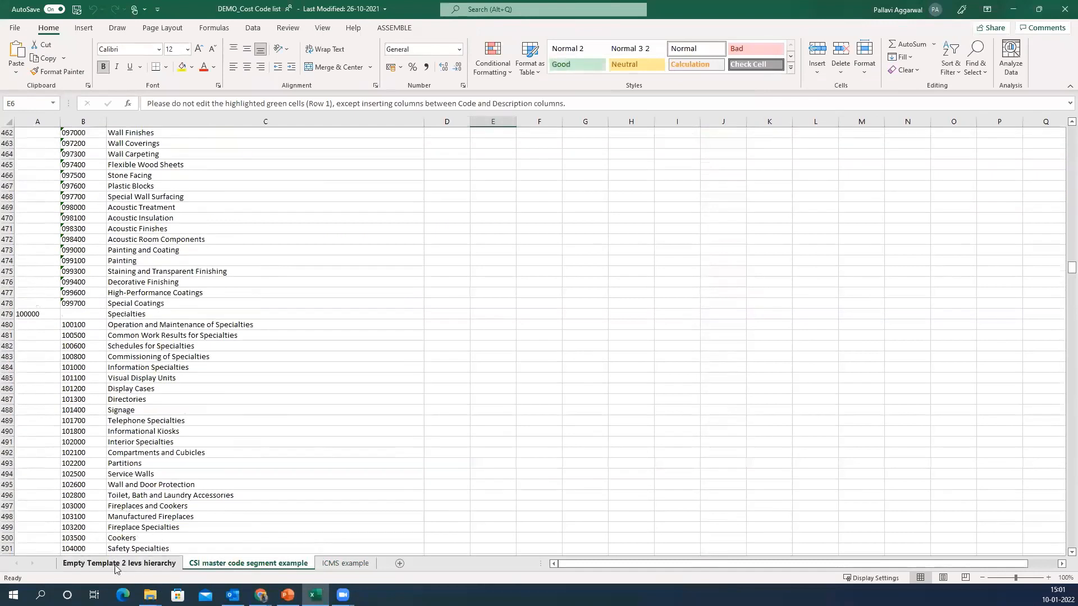
Step: Examine the code hierarchy on the Empty Template 2 levs hierarchy sheet, down to the Risk Allowances codes
{"action": "left_click", "coordinate": [117, 564]}
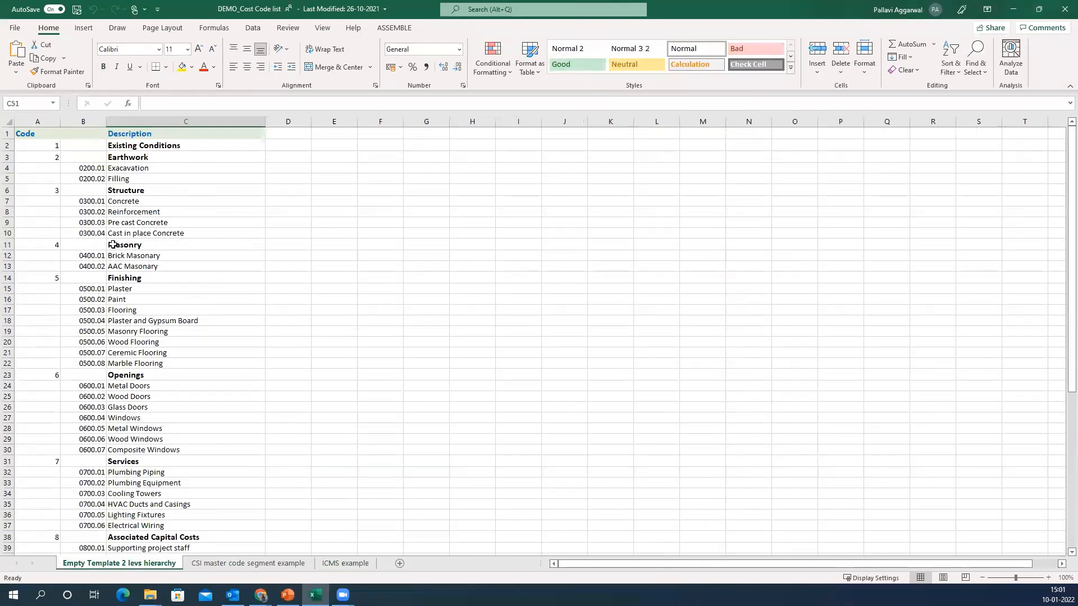
{"action": "scroll", "coordinate": [123, 403], "scroll_direction": "down", "scroll_amount": 2}
{"action": "scroll", "coordinate": [124, 402], "scroll_direction": "down", "scroll_amount": 2}
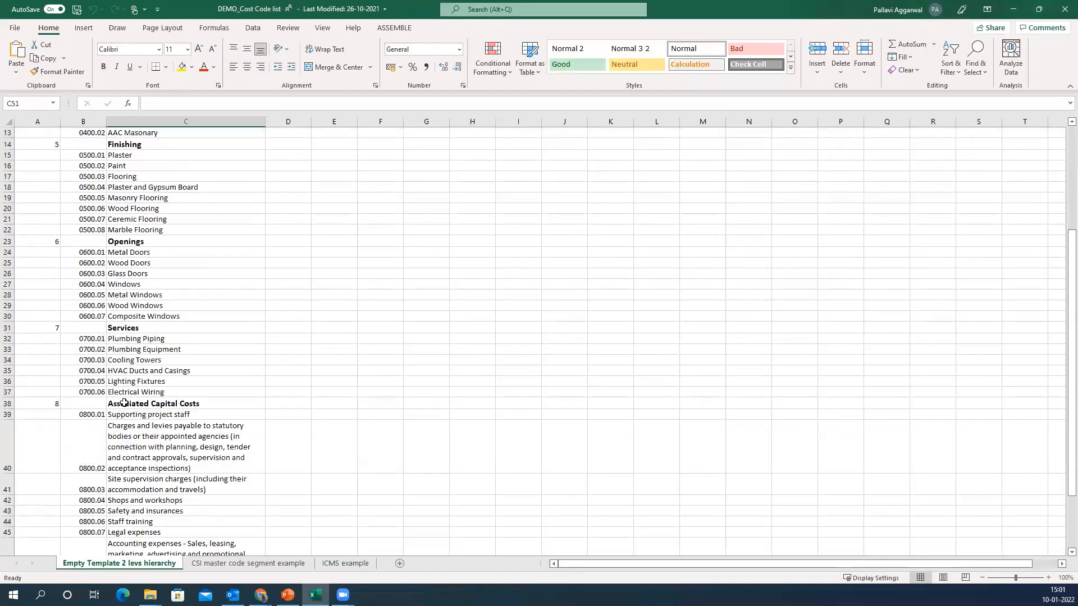
{"action": "scroll", "coordinate": [124, 403], "scroll_direction": "down", "scroll_amount": 3}
{"action": "scroll", "coordinate": [123, 403], "scroll_direction": "down", "scroll_amount": 2}
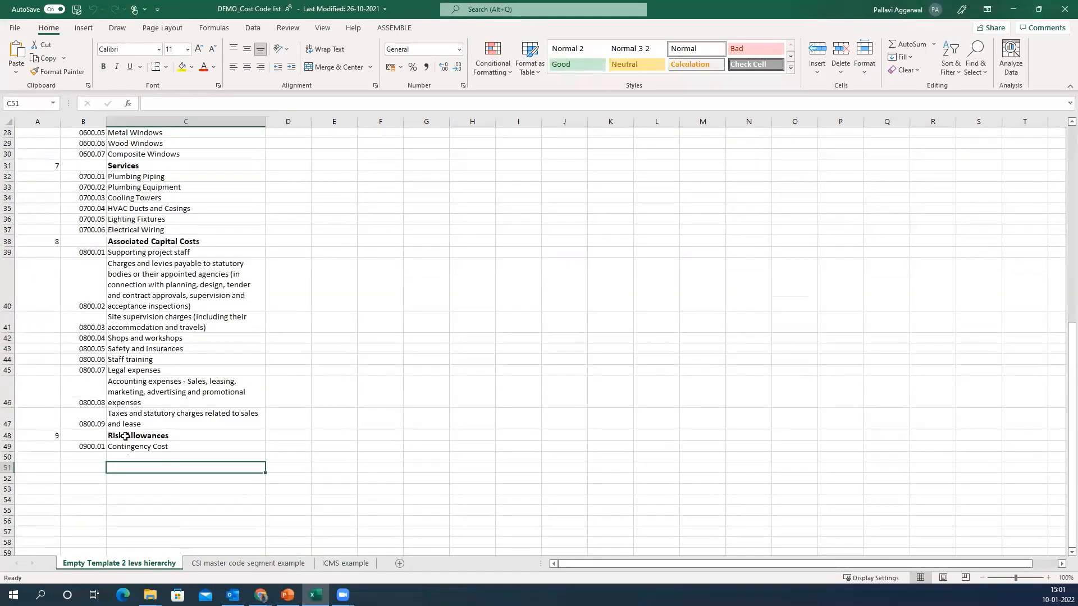
{"action": "left_click", "coordinate": [81, 448]}
{"action": "left_click", "coordinate": [120, 466]}
{"action": "left_click", "coordinate": [90, 417]}
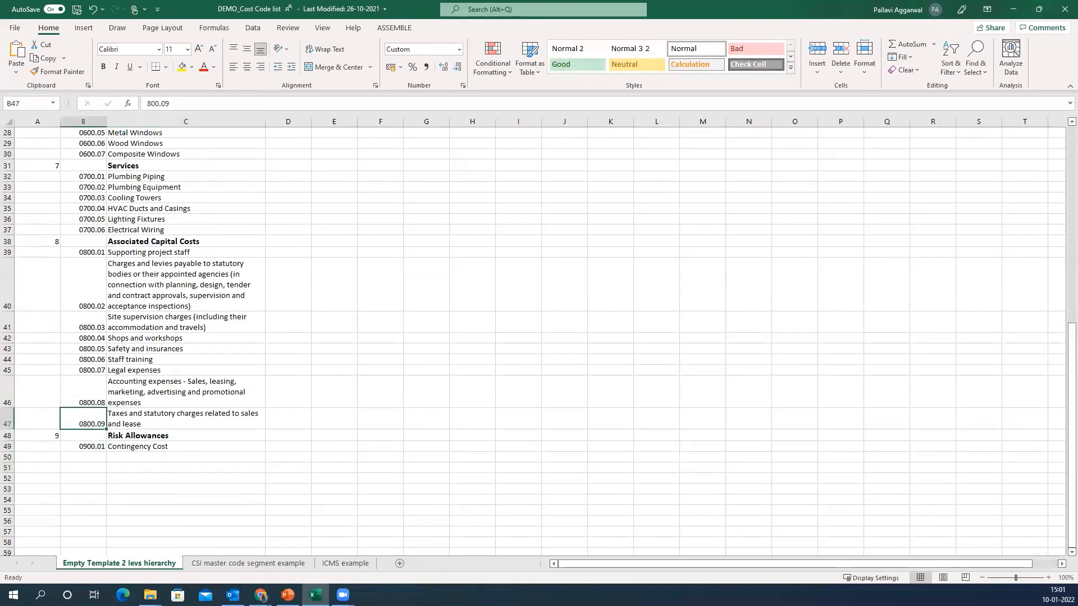
Step: Return to the Autodesk Cost settings in Chrome, review the Cost Code segment and budget code preview, and collapse the budget code segments
{"action": "mouse_move", "coordinate": [261, 596]}
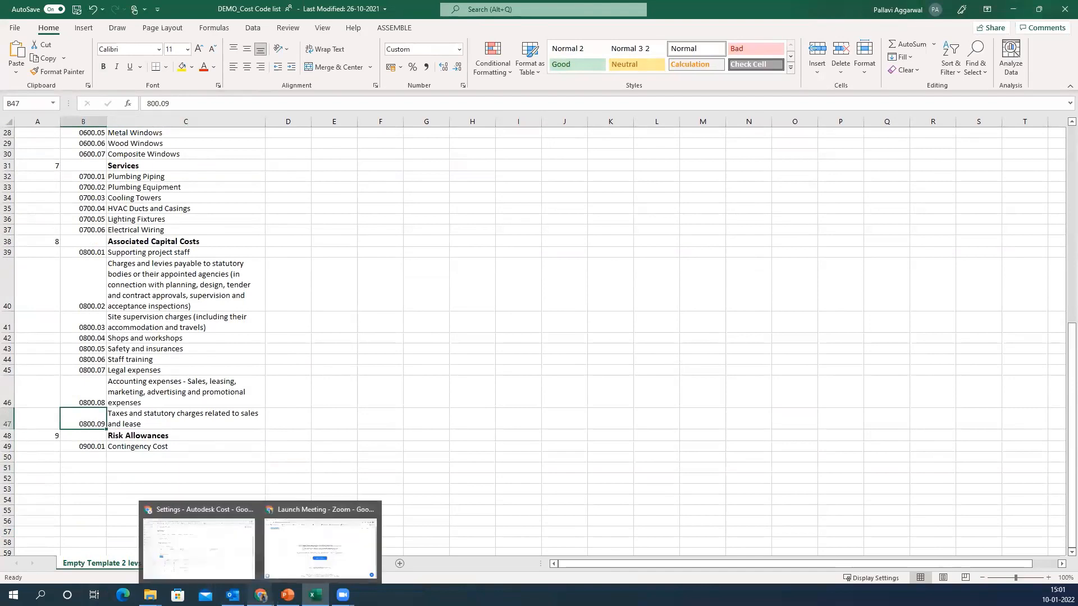
{"action": "left_click", "coordinate": [233, 553]}
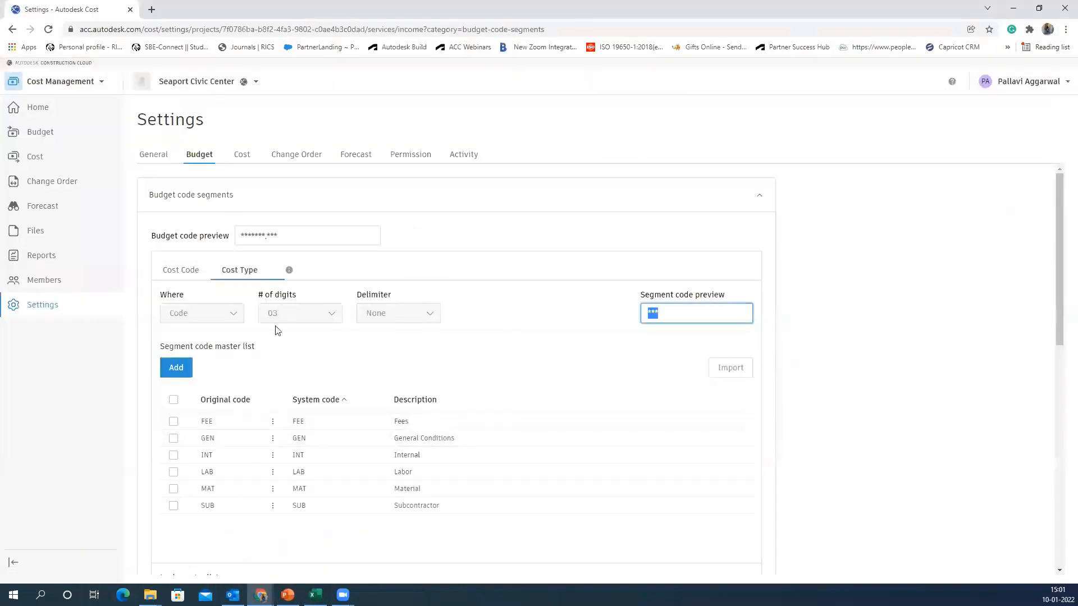
{"action": "left_click", "coordinate": [194, 272]}
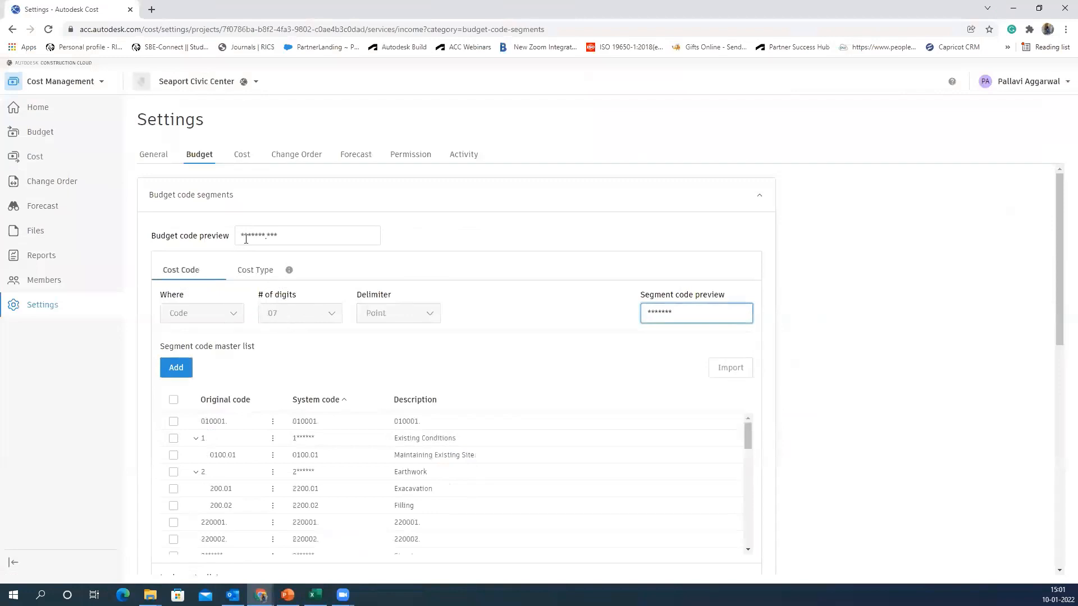
{"action": "mouse_move", "coordinate": [246, 239]}
{"action": "left_click", "coordinate": [758, 198]}
Step: Read the description of the budget overview columns setting, then collapse the section
{"action": "left_click", "coordinate": [218, 254]}
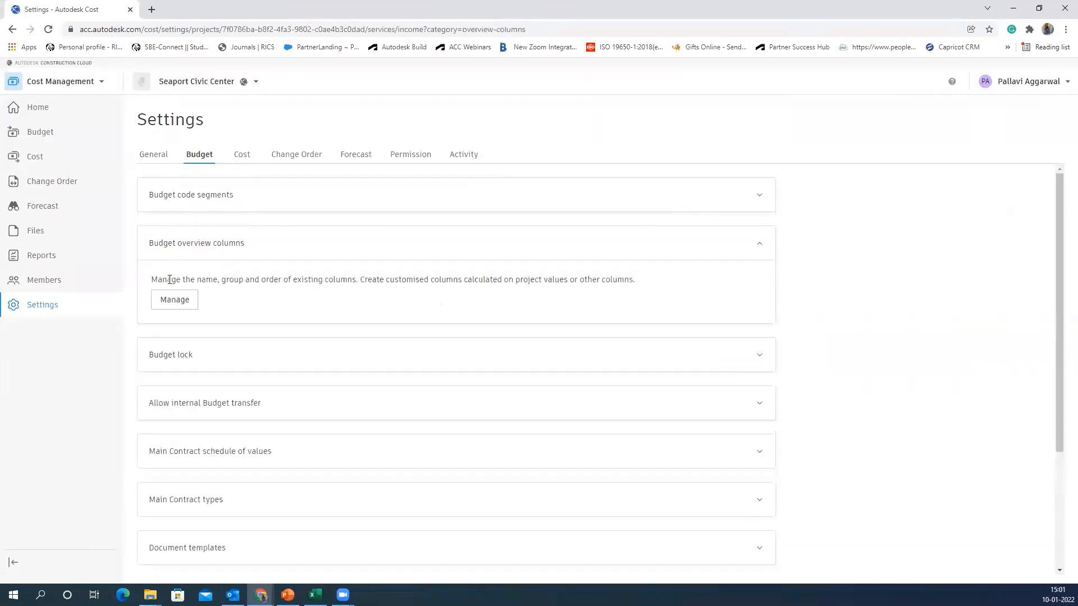
{"action": "left_click_drag", "start_coordinate": [154, 279], "coordinate": [494, 295]}
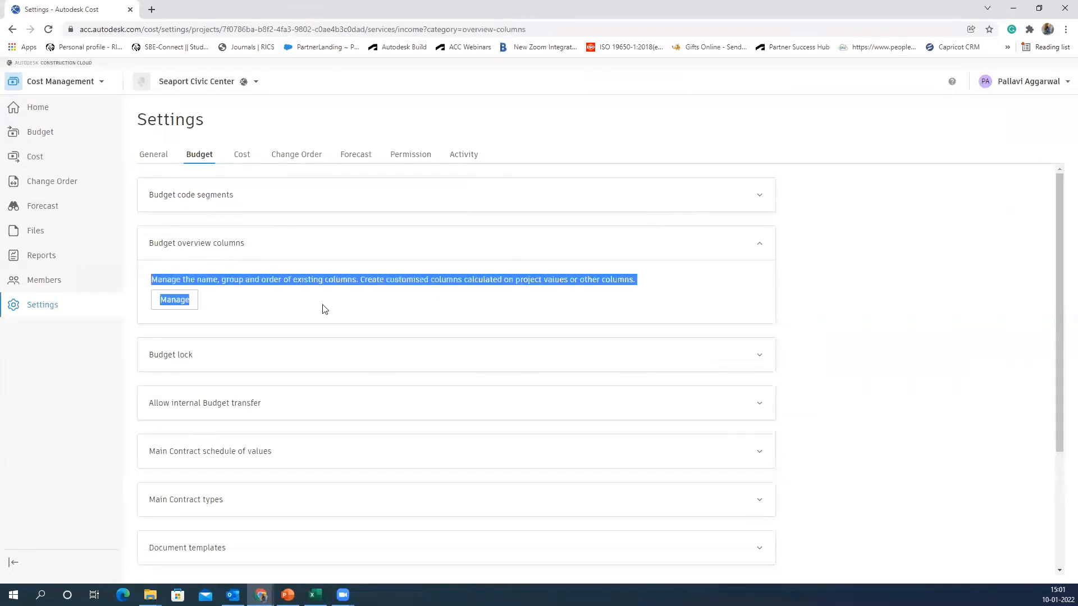
{"action": "left_click", "coordinate": [205, 300]}
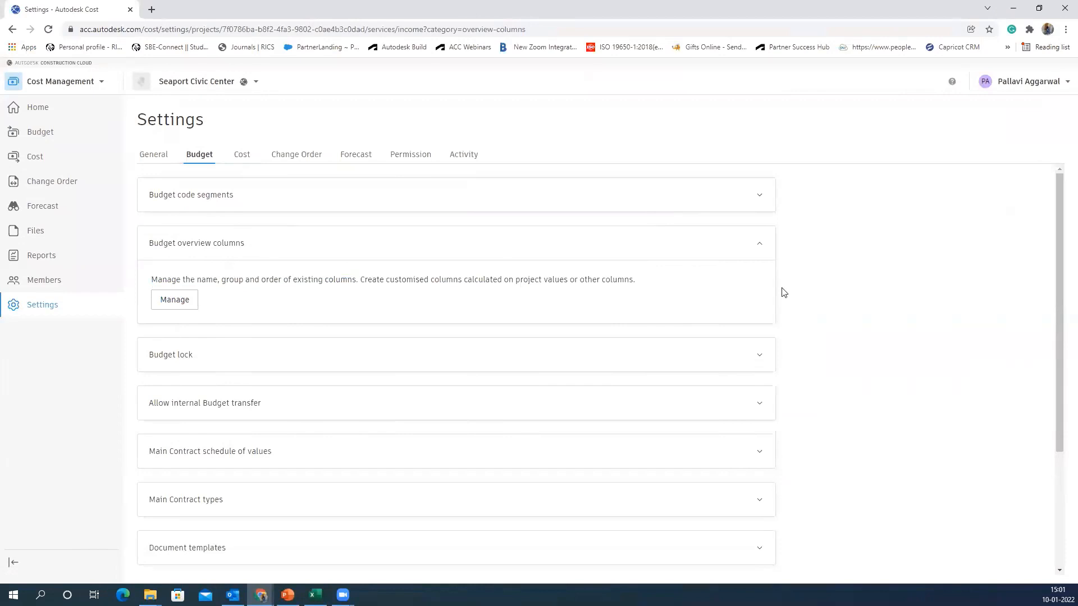
{"action": "left_click", "coordinate": [755, 244]}
Step: Check the budget lock and internal budget transfer settings, collapsing each section after viewing it
{"action": "scroll", "coordinate": [251, 308], "scroll_direction": "down", "scroll_amount": 1}
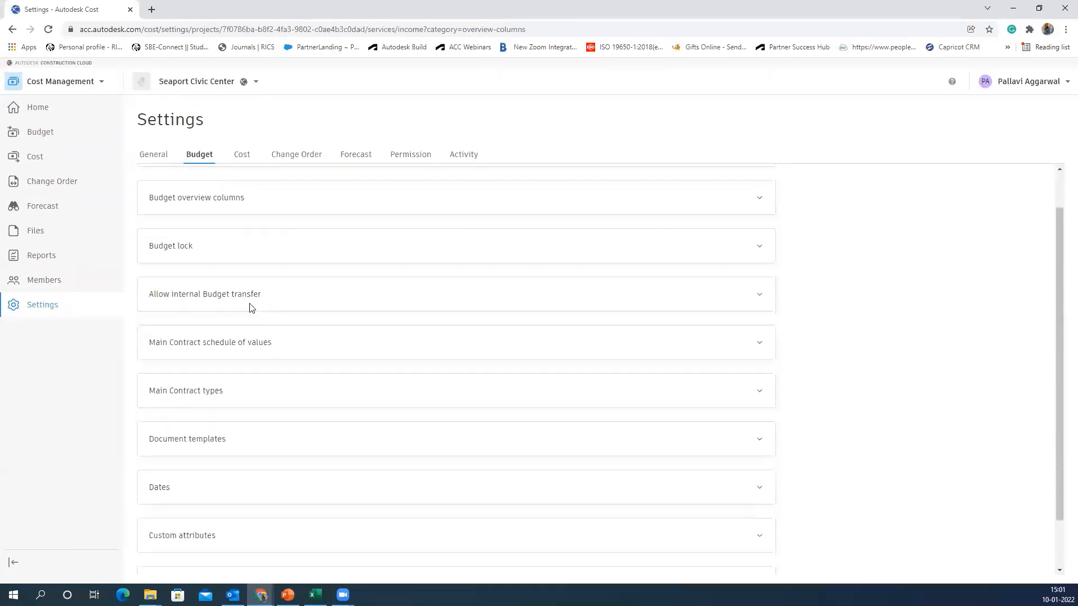
{"action": "left_click", "coordinate": [251, 234]}
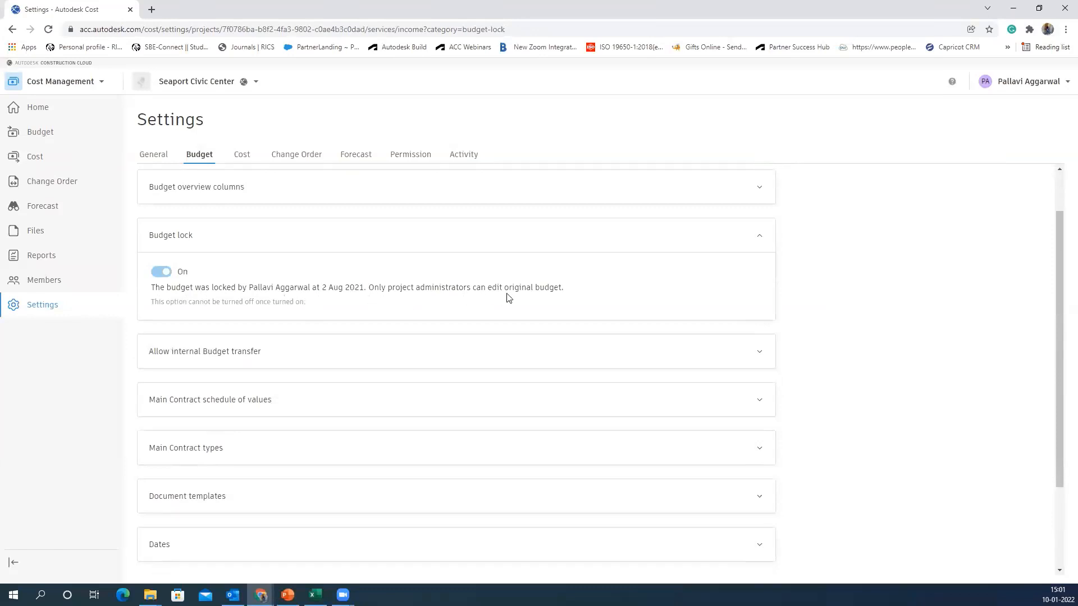
{"action": "left_click", "coordinate": [757, 238]}
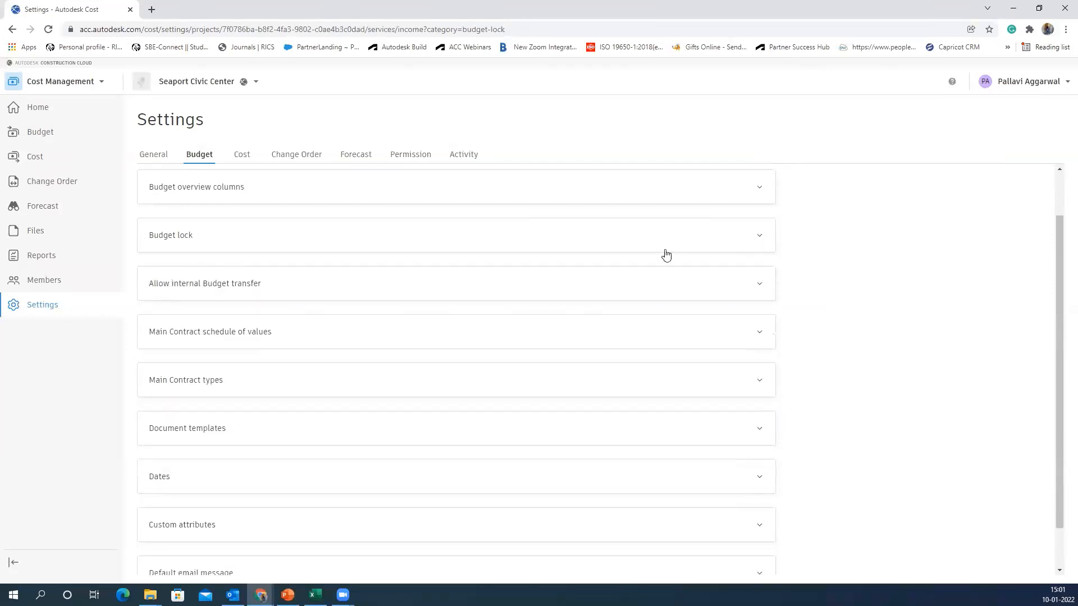
{"action": "left_click", "coordinate": [440, 294]}
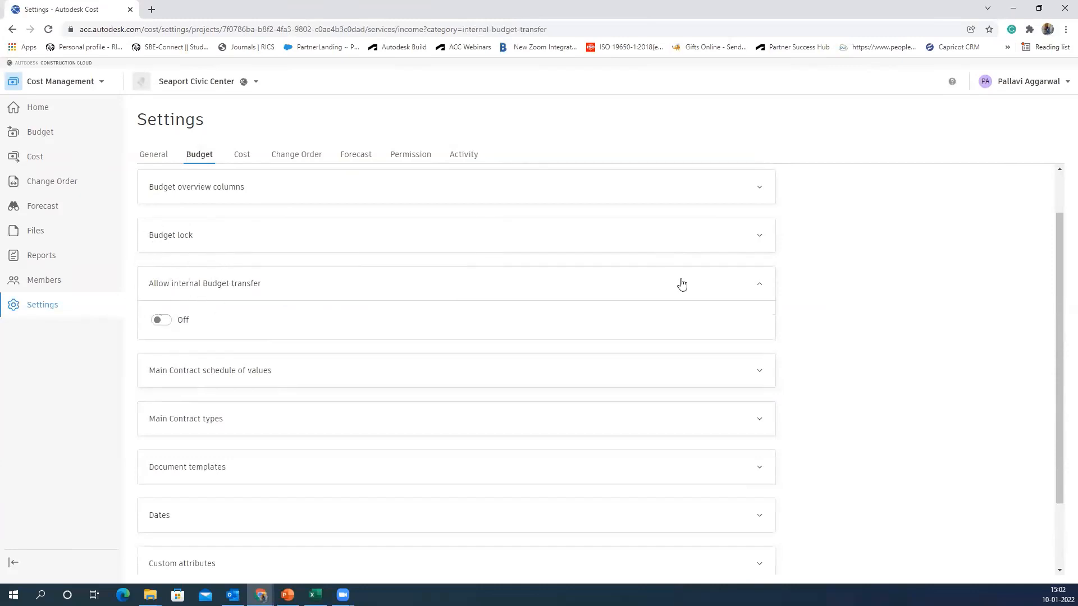
{"action": "left_click", "coordinate": [748, 289]}
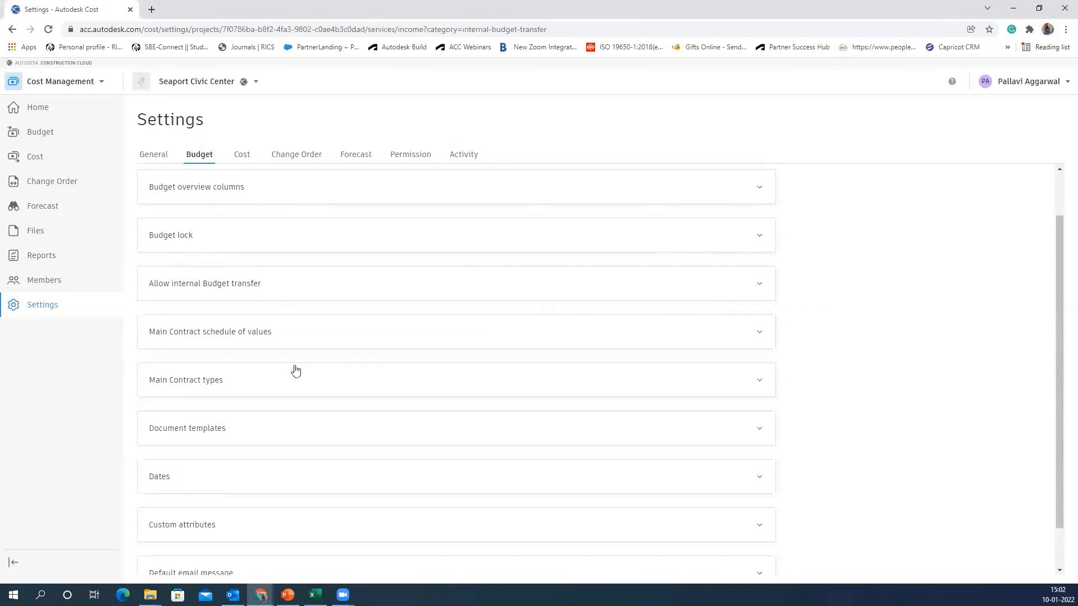
Step: Review the change order display options of the Main Contract schedule of values, then collapse the section
{"action": "left_click", "coordinate": [296, 347]}
{"action": "scroll", "coordinate": [270, 342], "scroll_direction": "down", "scroll_amount": 1}
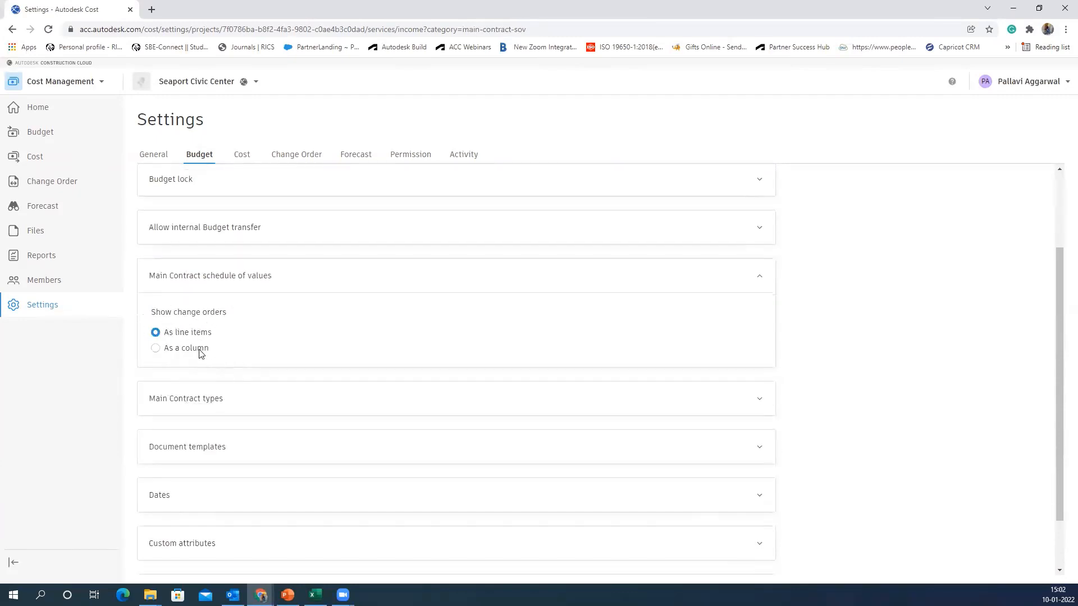
{"action": "left_click", "coordinate": [755, 284]}
Step: View the Main Contract types and the available action for the Fixed Price type without applying it
{"action": "left_click", "coordinate": [273, 341]}
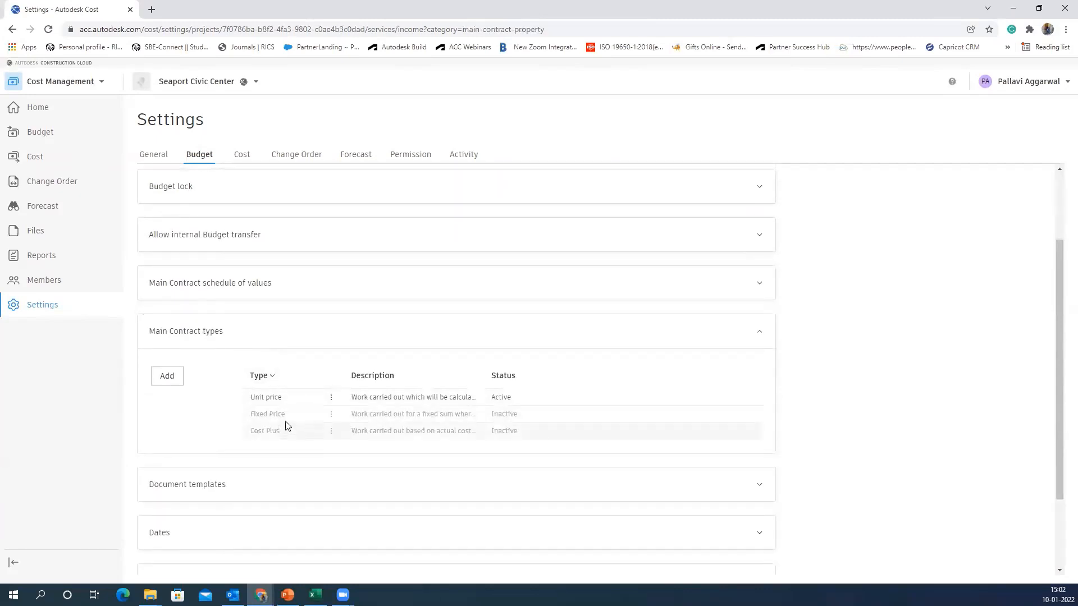
{"action": "left_click", "coordinate": [333, 417]}
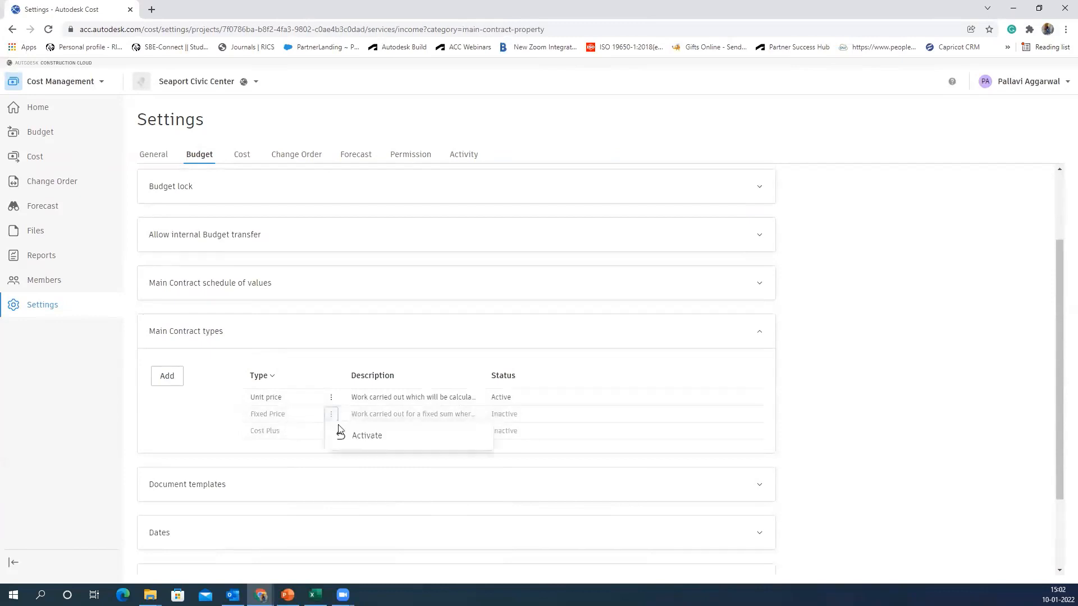
{"action": "left_click", "coordinate": [196, 403]}
Step: Look at the blank Type and Description fields of a new main contract type, discard it and collapse the section
{"action": "left_click", "coordinate": [167, 376]}
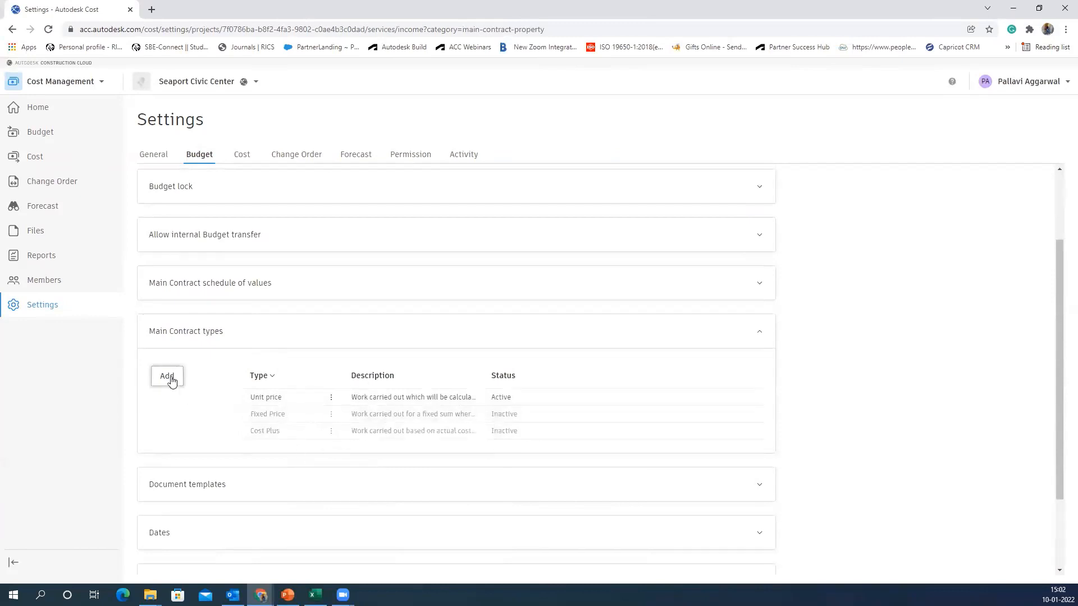
{"action": "left_click", "coordinate": [284, 396]}
{"action": "left_click", "coordinate": [382, 400]}
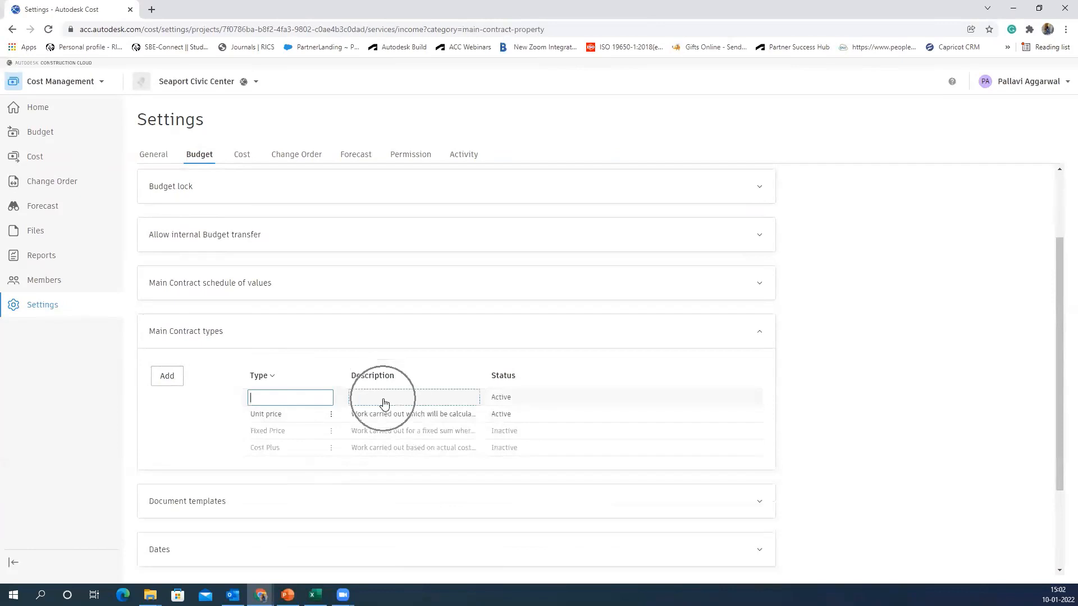
{"action": "left_click", "coordinate": [213, 408]}
{"action": "scroll", "coordinate": [213, 408], "scroll_direction": "down", "scroll_amount": 2}
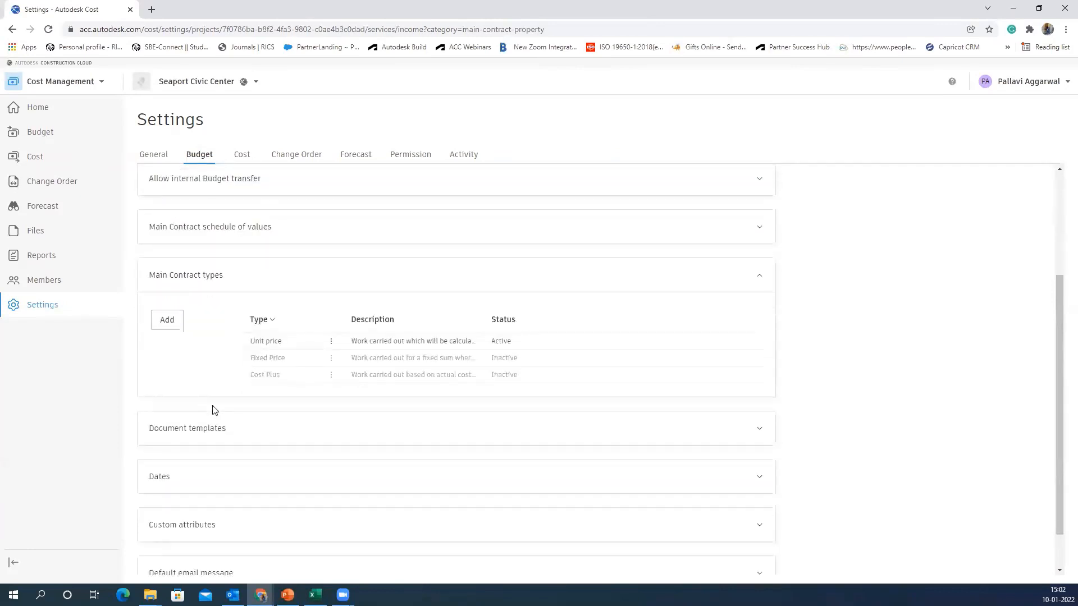
{"action": "left_click", "coordinate": [757, 230]}
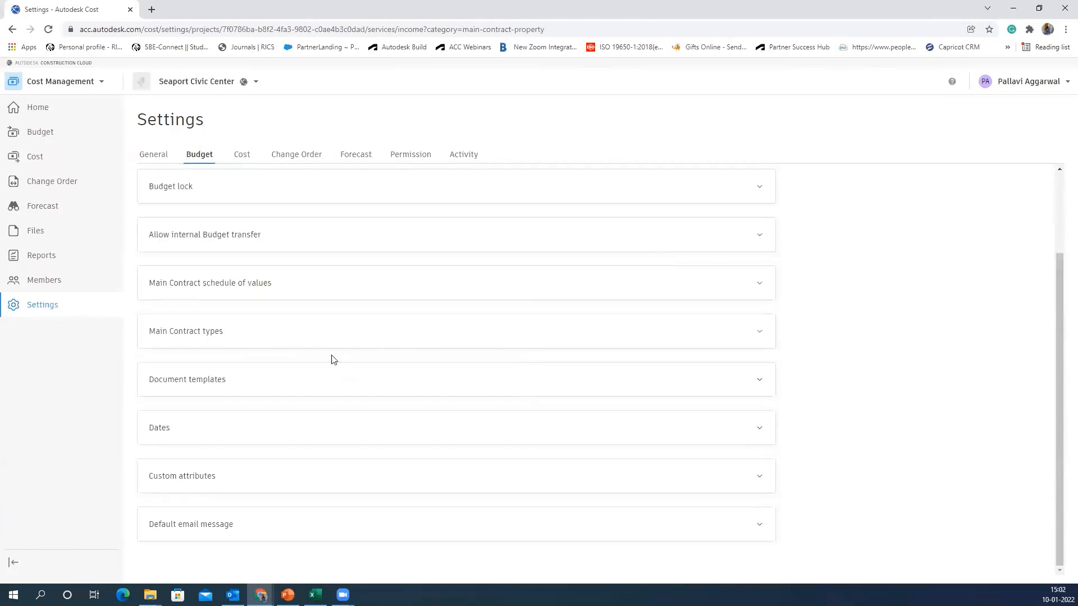
Step: Expand the budget's Document templates section and open the Main Contract templates for editing
{"action": "left_click", "coordinate": [250, 379]}
{"action": "scroll", "coordinate": [252, 400], "scroll_direction": "down", "scroll_amount": 2}
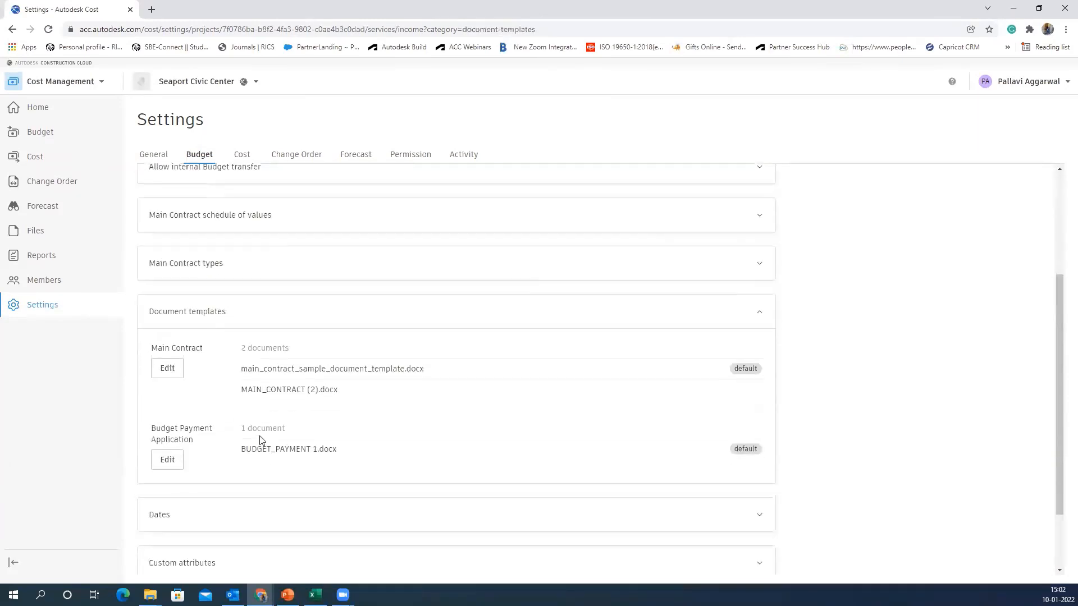
{"action": "left_click", "coordinate": [301, 340]}
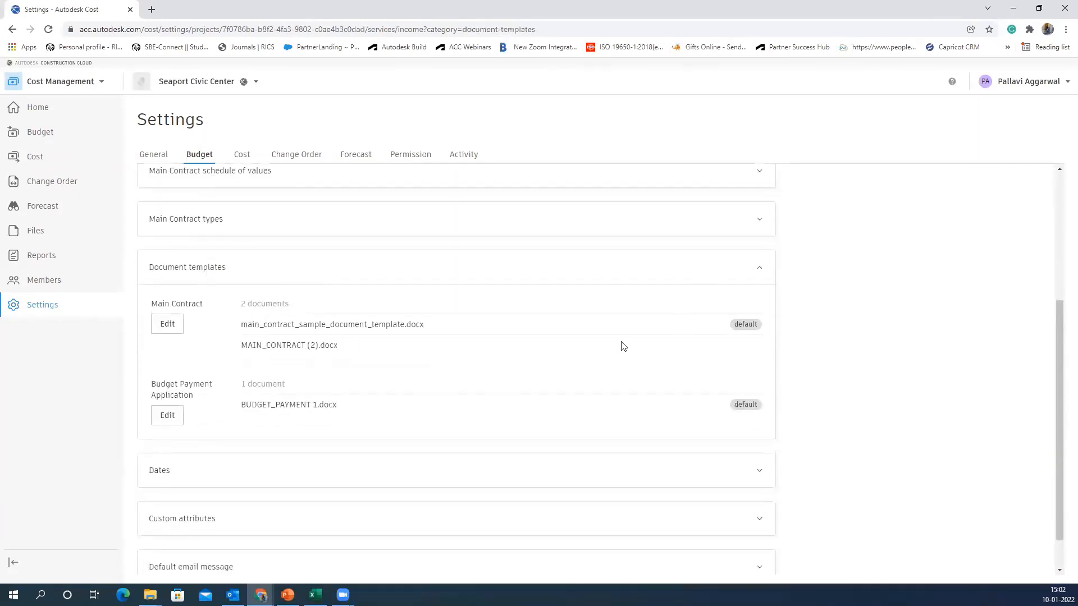
{"action": "left_click", "coordinate": [166, 328]}
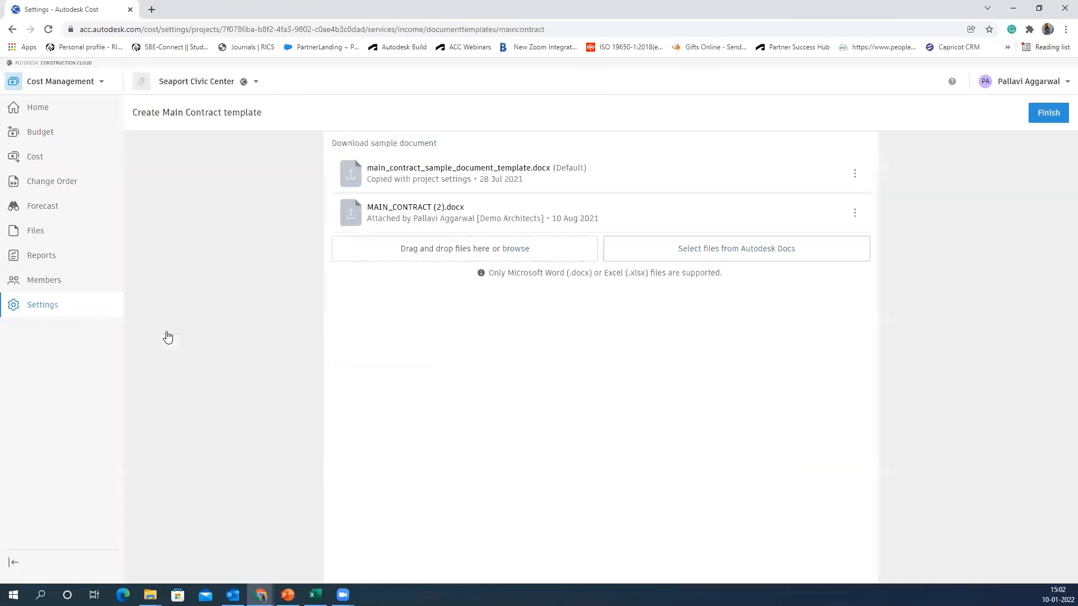
Step: Open main_contract_sample_document_template.docx and read its contract fields, schedule of values, signature block and optional tax layouts
{"action": "left_click", "coordinate": [507, 175]}
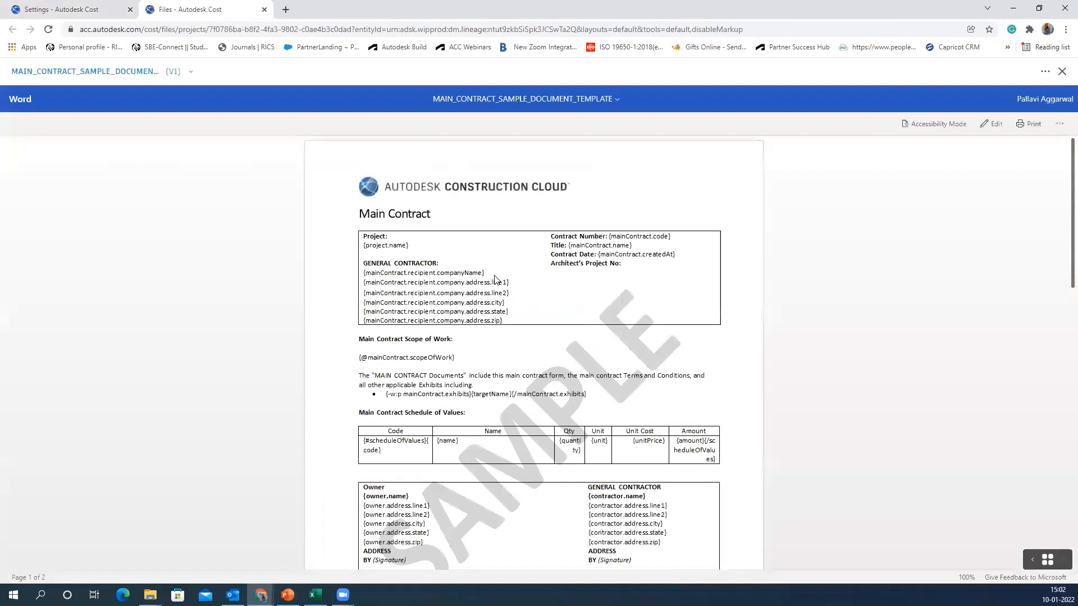
{"action": "scroll", "coordinate": [530, 302], "scroll_direction": "down", "scroll_amount": 2}
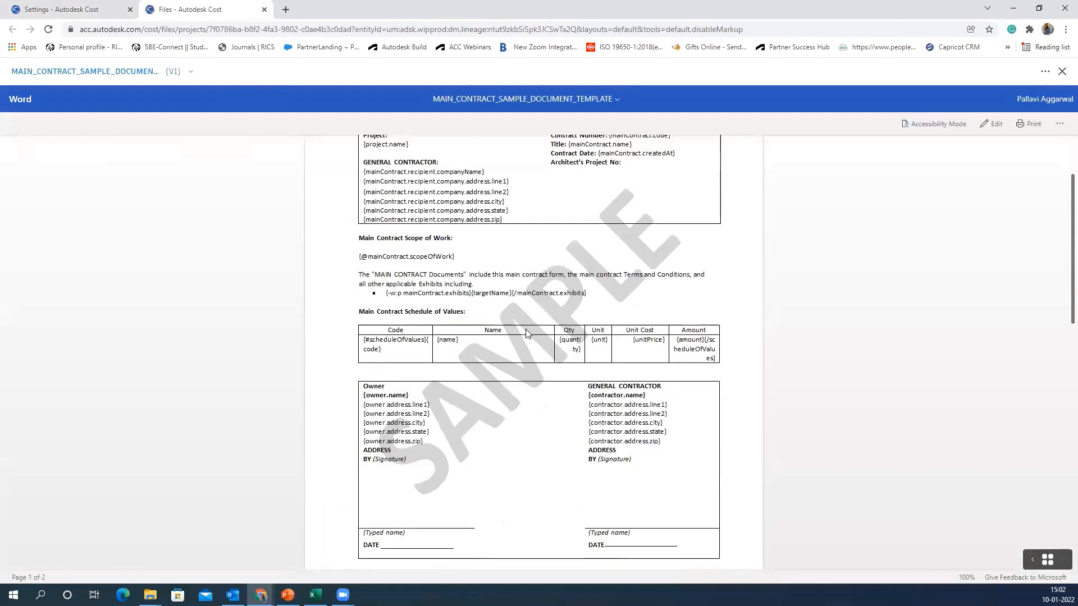
{"action": "scroll", "coordinate": [481, 203], "scroll_direction": "up", "scroll_amount": 2}
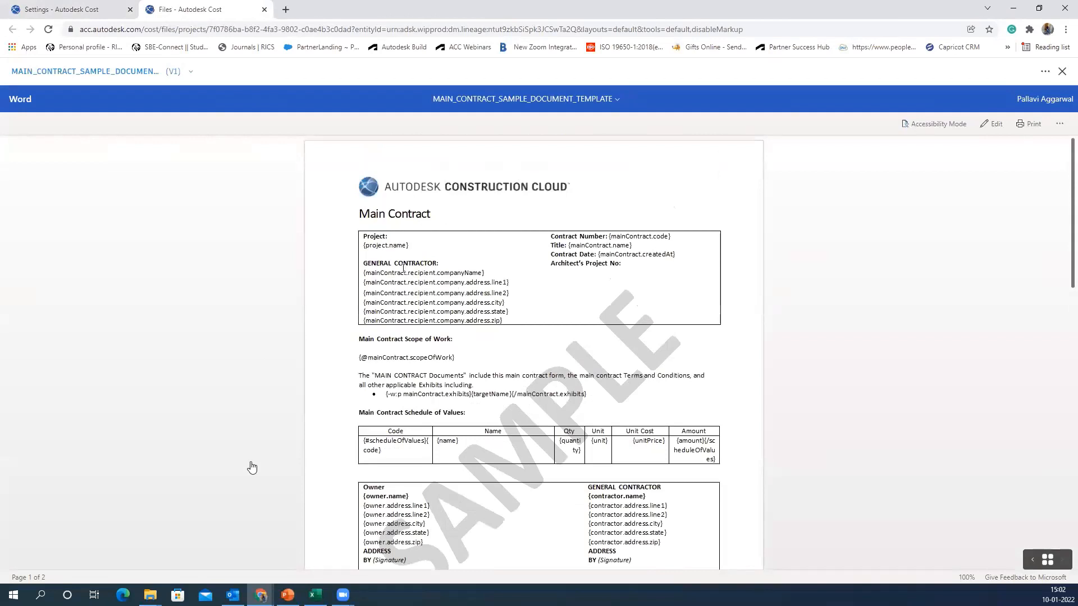
{"action": "key", "text": "ctrl+plus"}
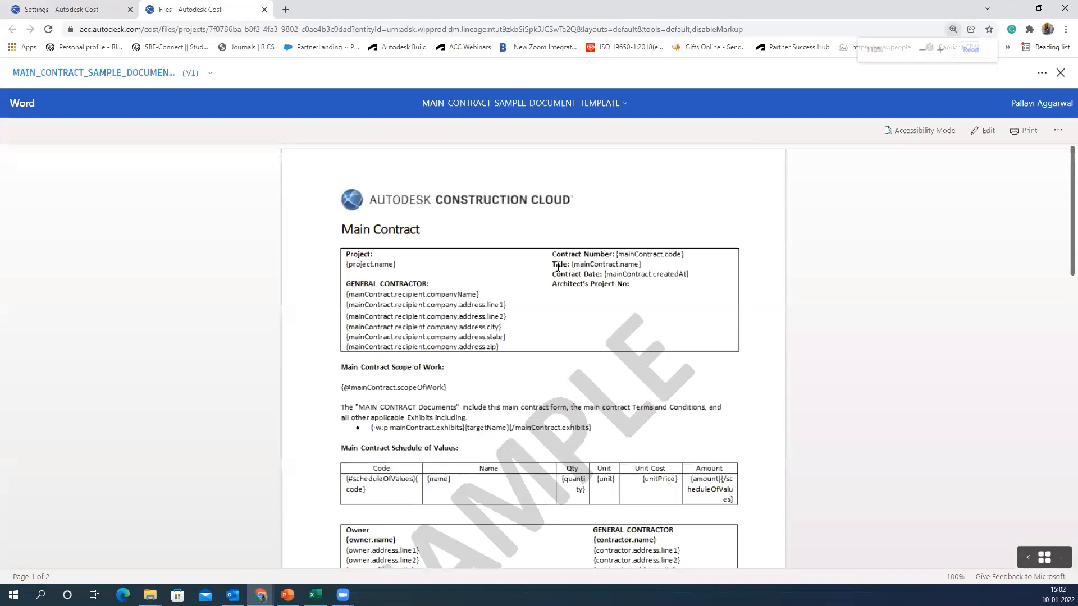
{"action": "left_click", "coordinate": [435, 453]}
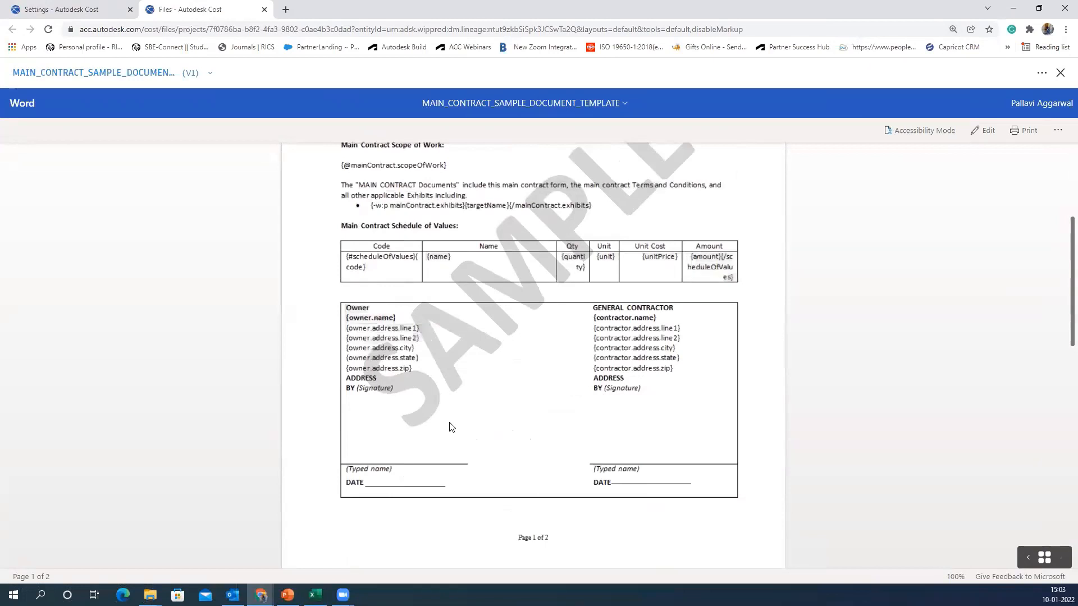
{"action": "scroll", "coordinate": [448, 428], "scroll_direction": "down", "scroll_amount": 5}
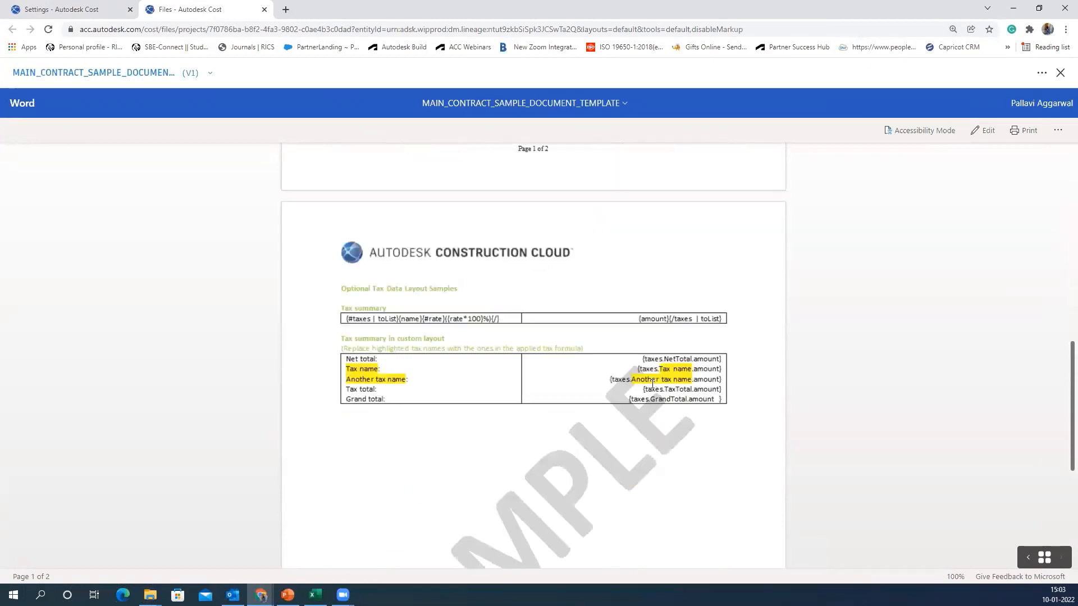
{"action": "scroll", "coordinate": [652, 384], "scroll_direction": "up", "scroll_amount": 5}
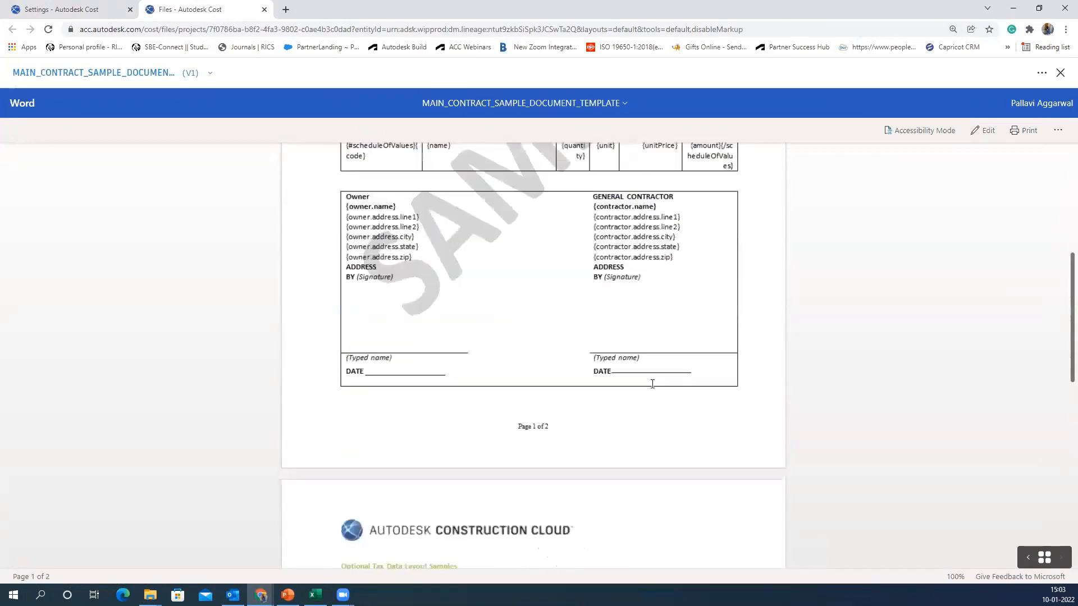
Step: Try to edit the main contract sample template in Word online, then close the document
{"action": "scroll", "coordinate": [652, 383], "scroll_direction": "up", "scroll_amount": 5}
{"action": "left_click", "coordinate": [982, 133]}
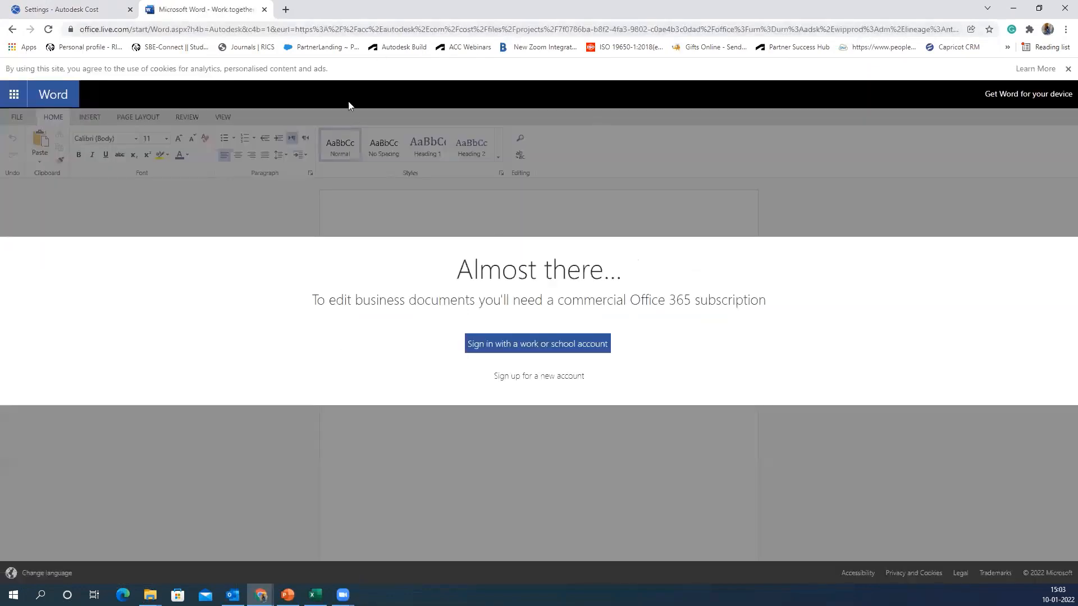
{"action": "left_click", "coordinate": [264, 9]}
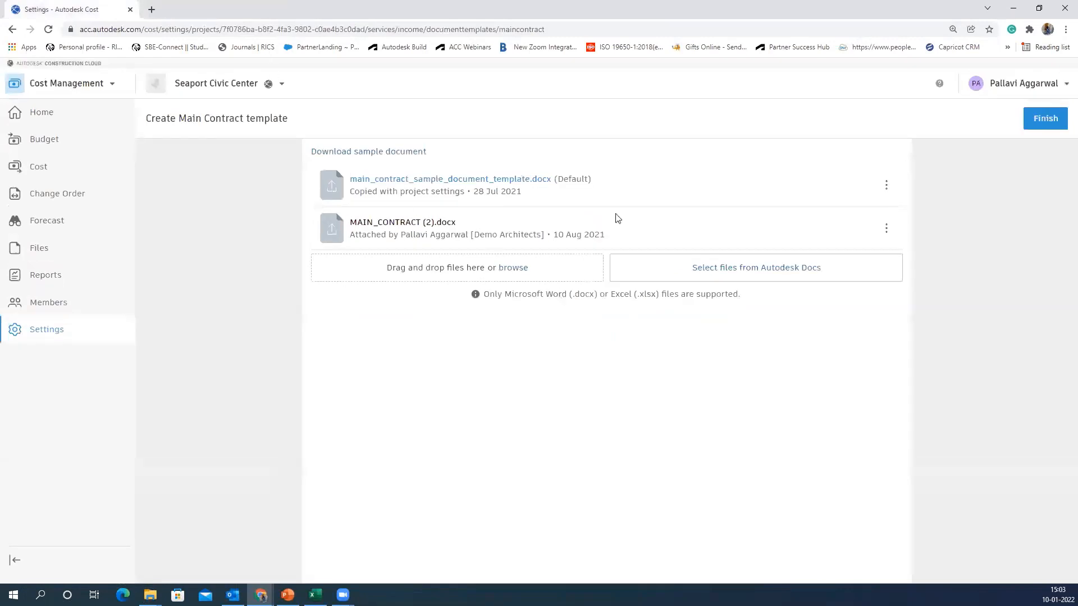
Step: View the available actions for the default sample template and for MAIN_CONTRACT (2).docx without applying any
{"action": "left_click", "coordinate": [887, 185]}
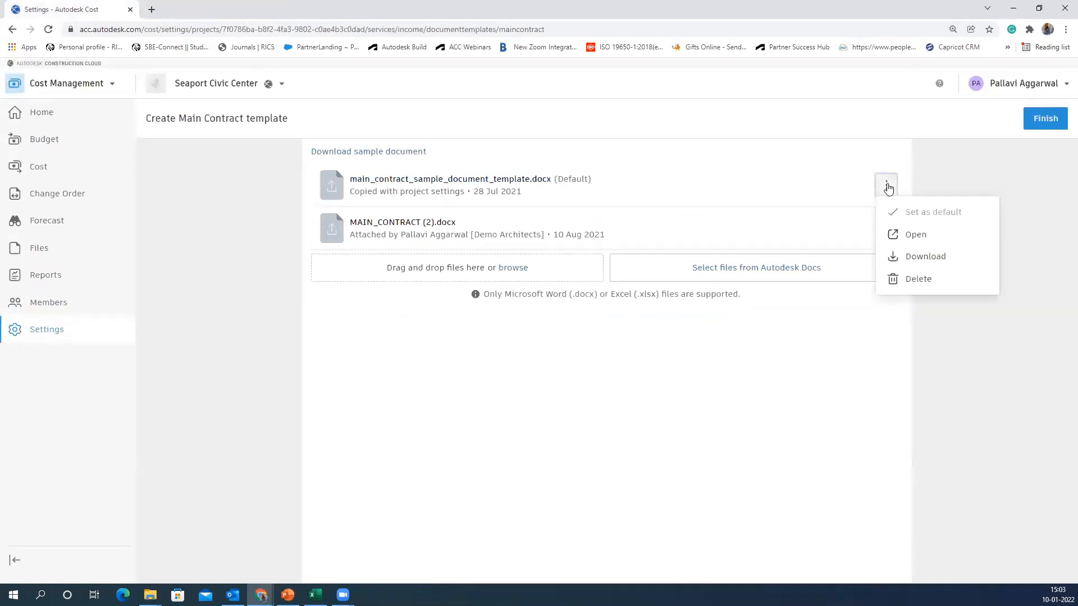
{"action": "left_click", "coordinate": [841, 344]}
{"action": "left_click", "coordinate": [886, 231]}
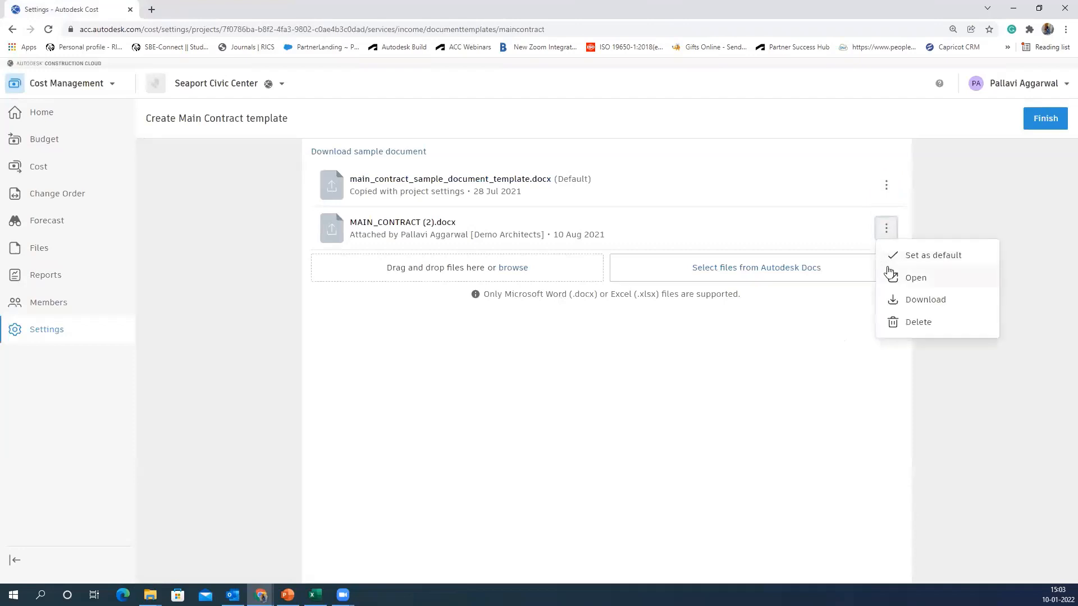
{"action": "left_click", "coordinate": [827, 340]}
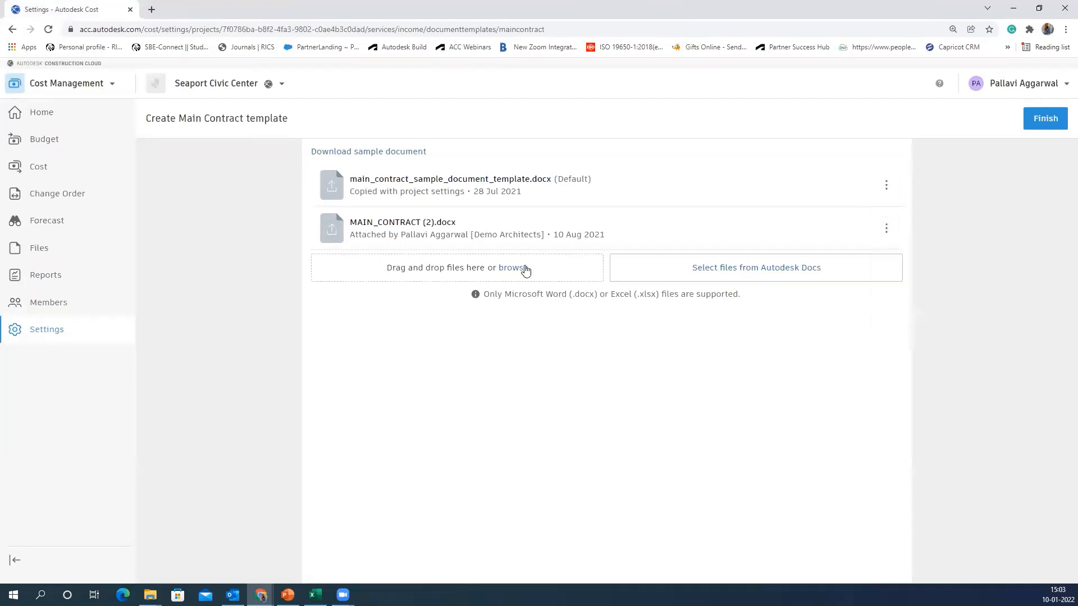
Step: Read through BUDGET_PAYMENT 1.docx, covering the payment details, variation order summary and tax layouts, at 100% browser zoom
{"action": "left_click", "coordinate": [643, 587]}
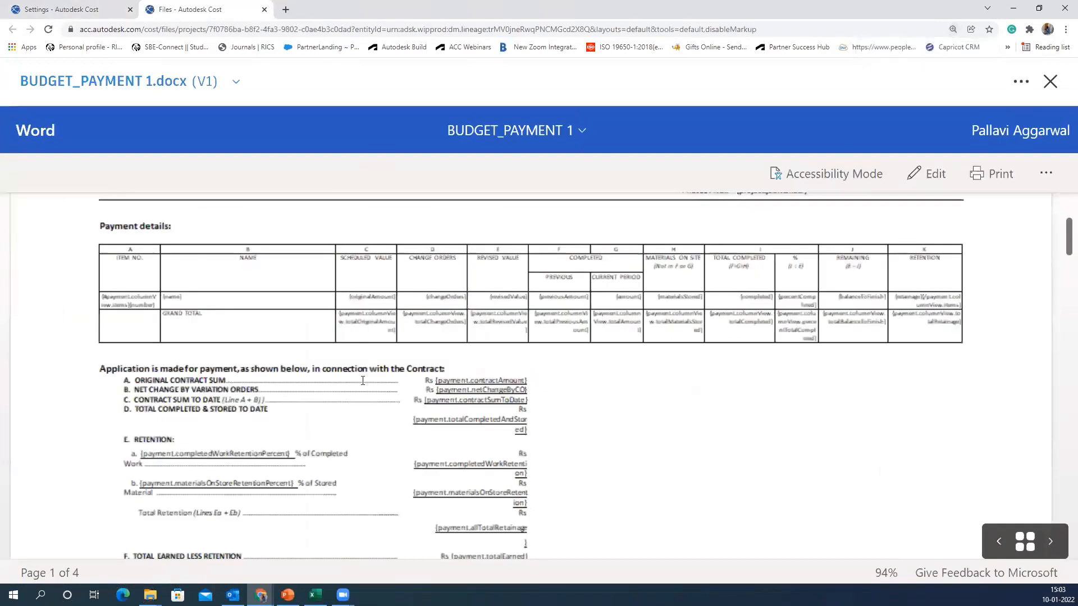
{"action": "scroll", "coordinate": [363, 386], "scroll_direction": "down", "scroll_amount": 5}
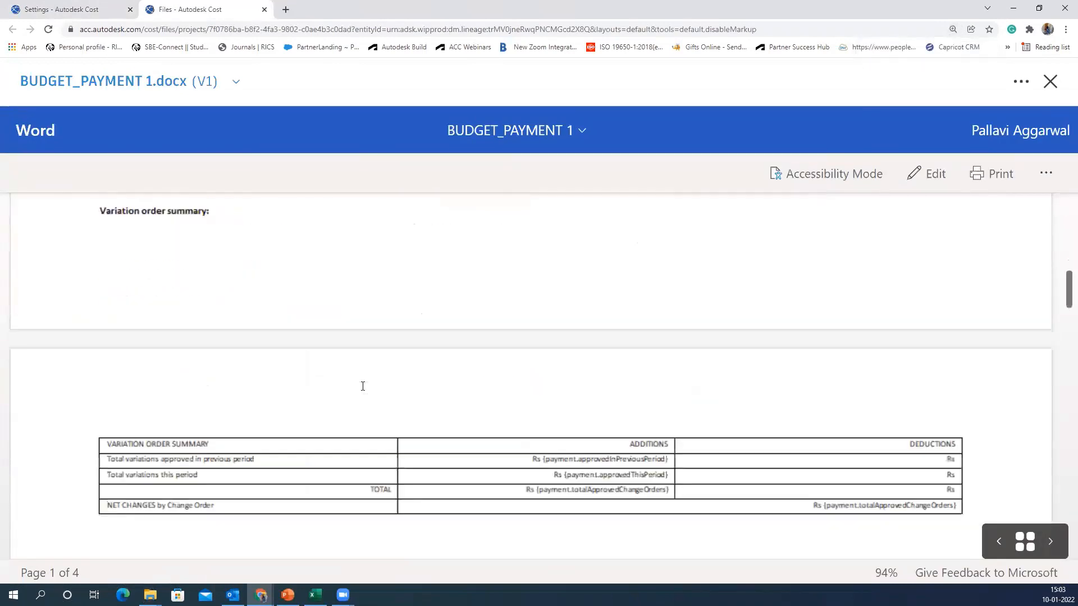
{"action": "scroll", "coordinate": [362, 389], "scroll_direction": "down", "scroll_amount": 3}
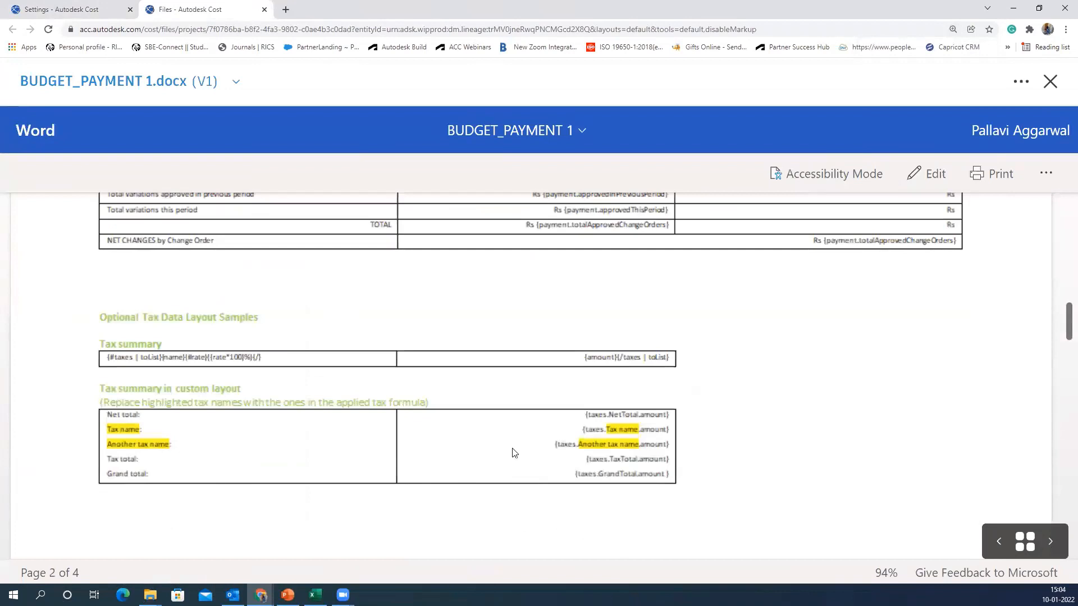
{"action": "key", "text": "ctrl+minus"}
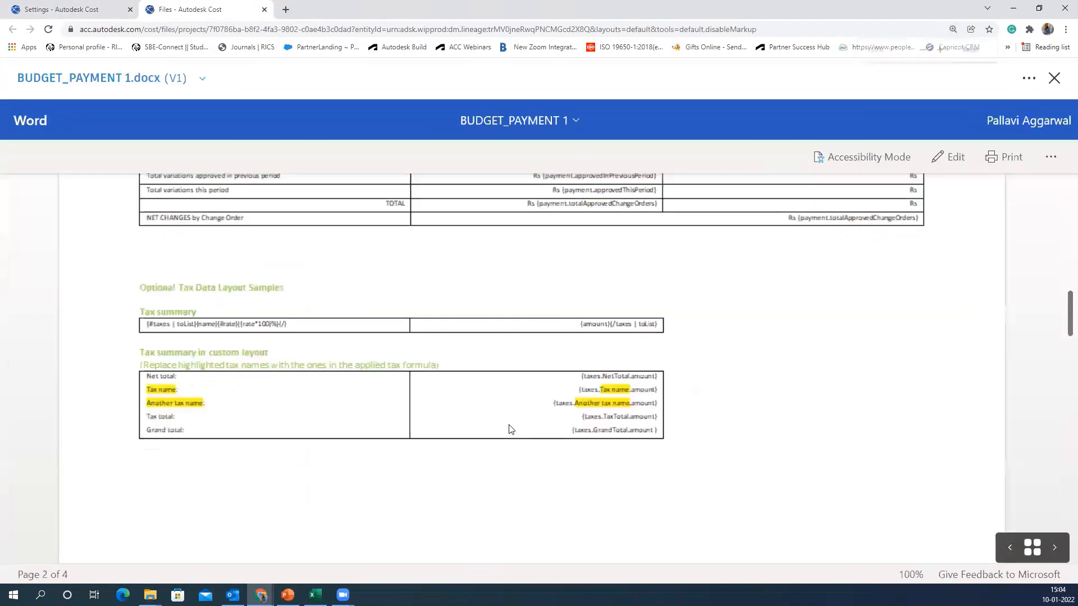
{"action": "key", "text": "ctrl+minus"}
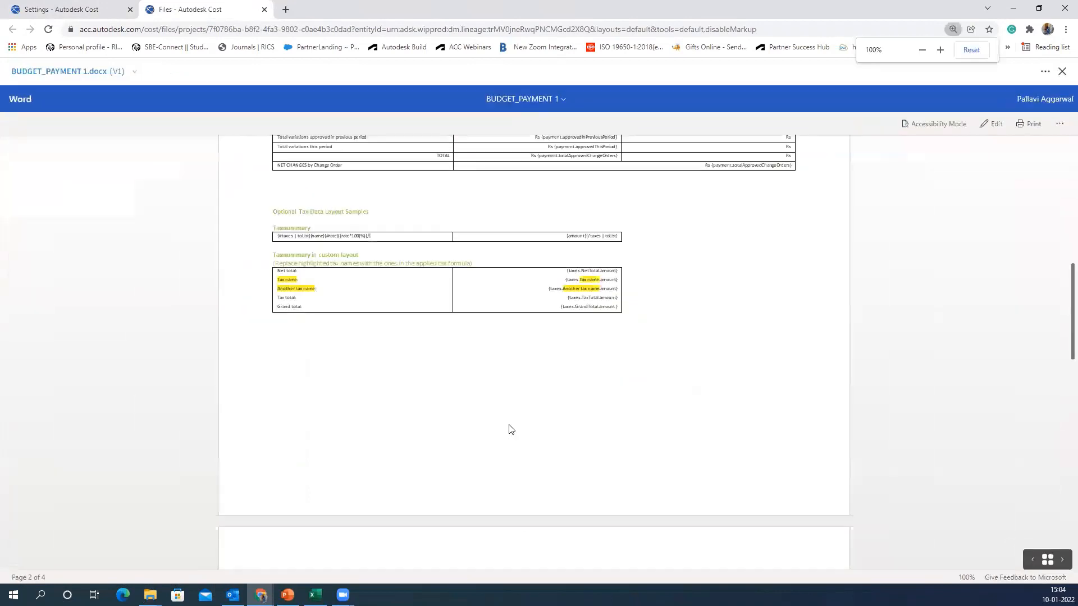
{"action": "scroll", "coordinate": [511, 418], "scroll_direction": "up", "scroll_amount": 5}
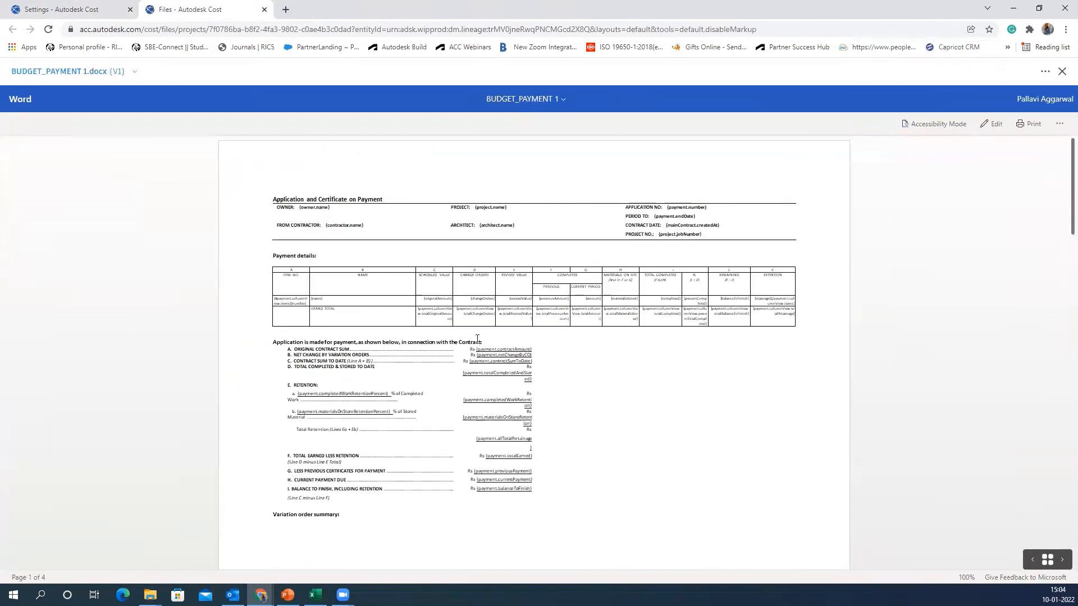
Step: Close the budget payment document, finish the template editing and collapse the Document templates section
{"action": "left_click", "coordinate": [265, 9]}
{"action": "left_click", "coordinate": [1047, 113]}
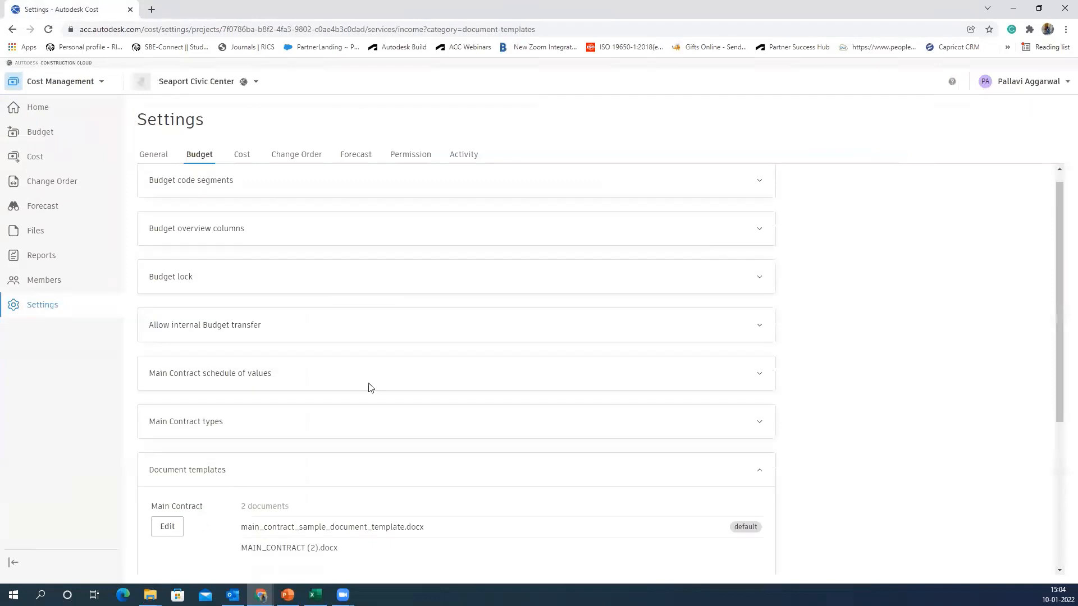
{"action": "scroll", "coordinate": [369, 385], "scroll_direction": "down", "scroll_amount": 3}
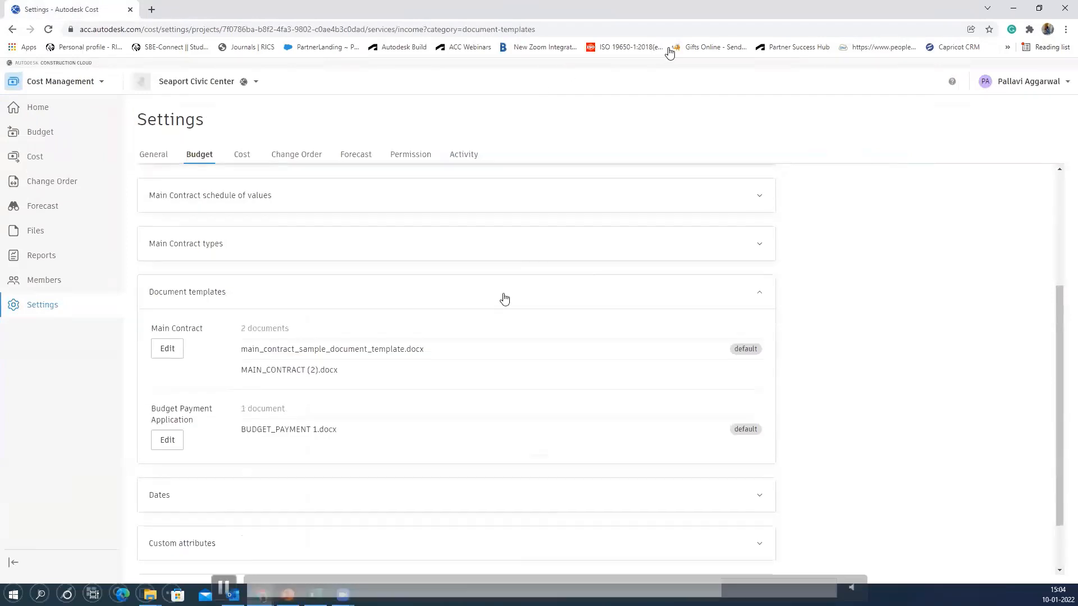
{"action": "left_click", "coordinate": [755, 294]}
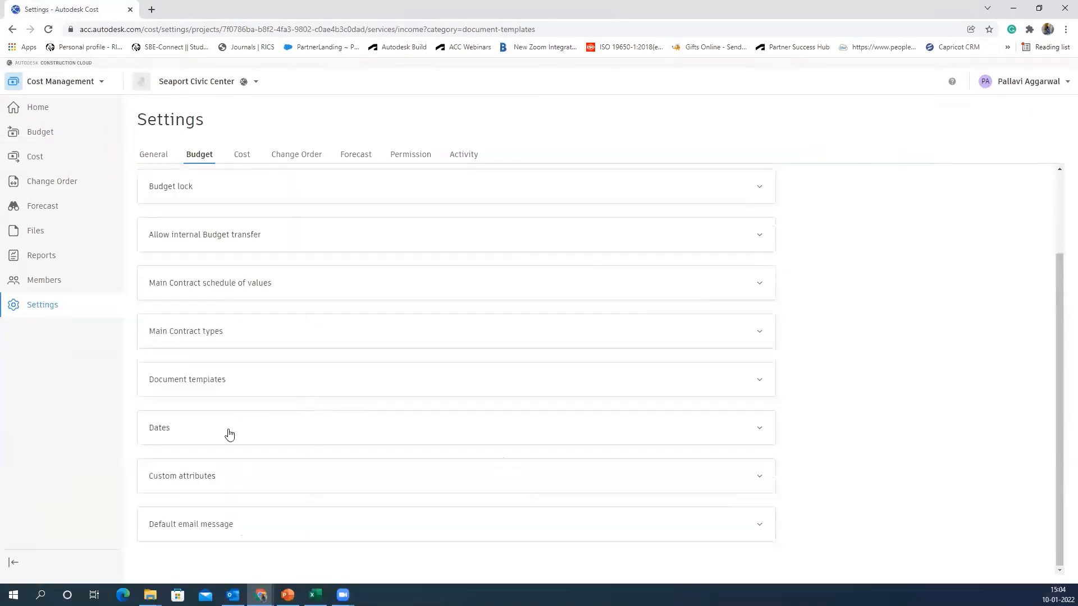
Step: Expand the budget's Dates section and open the Main Contract's Start date for editing
{"action": "left_click", "coordinate": [229, 429]}
{"action": "scroll", "coordinate": [258, 436], "scroll_direction": "down", "scroll_amount": 3}
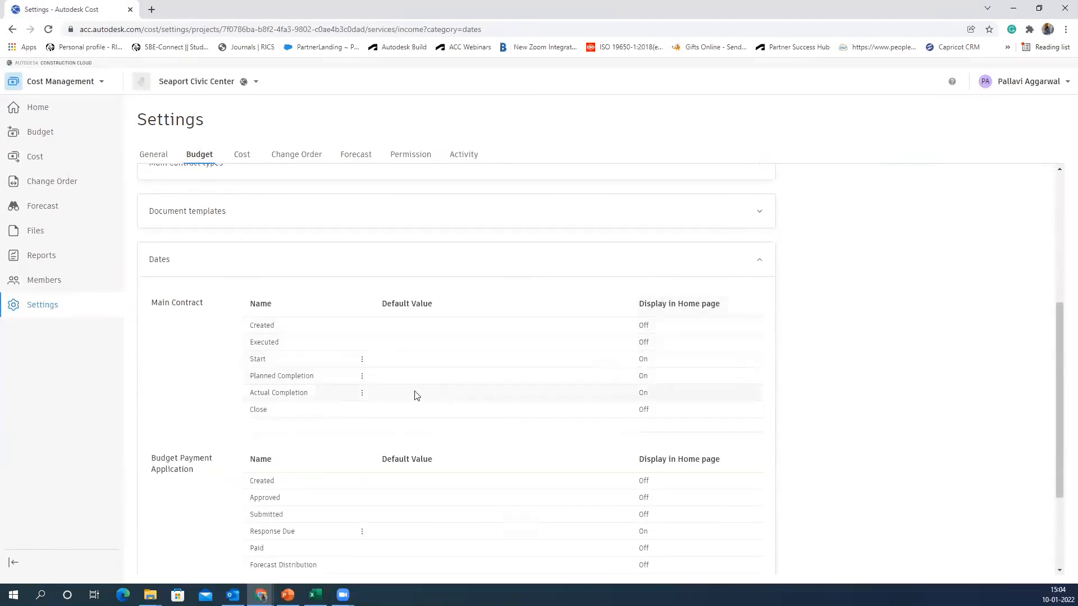
{"action": "left_click", "coordinate": [362, 360]}
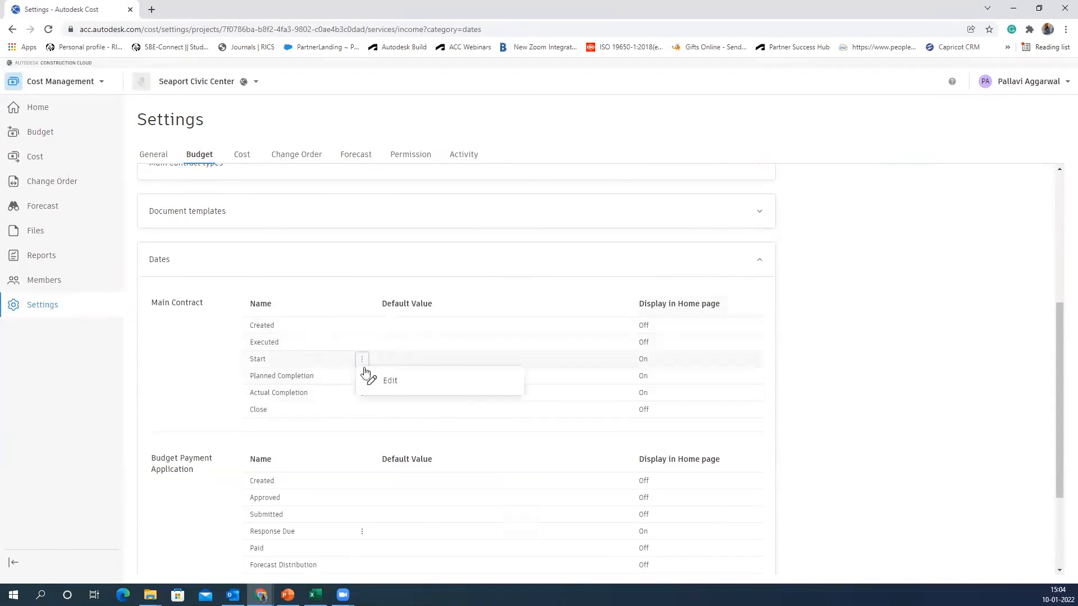
{"action": "left_click", "coordinate": [373, 381]}
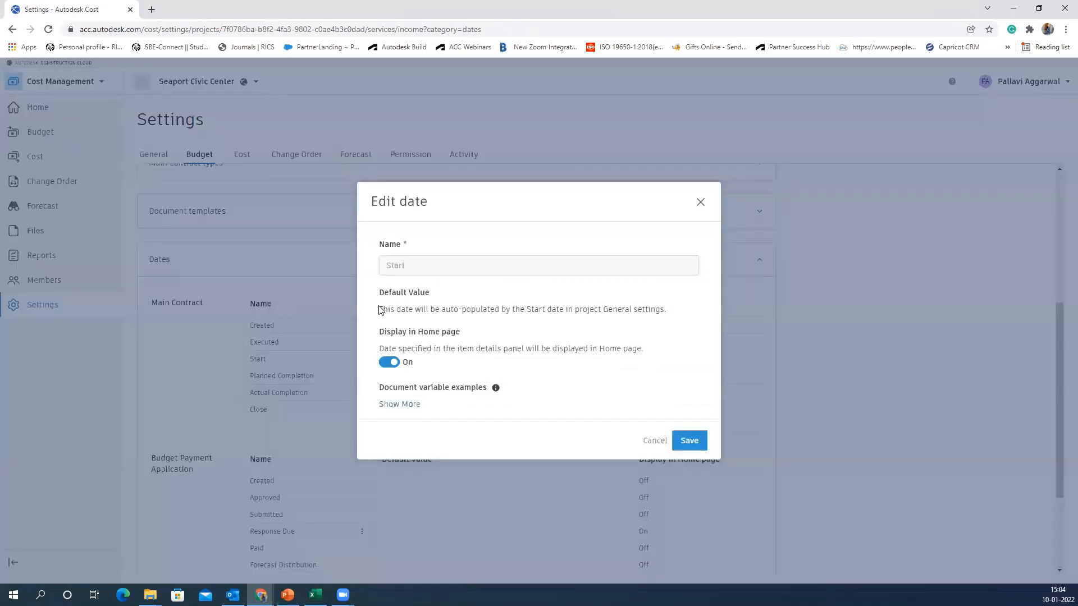
Step: Read the Start date's default value, Home page display and variable notes, then open the Budget Payment Application's Response Due date for editing
{"action": "left_click_drag", "start_coordinate": [379, 306], "coordinate": [666, 308]}
{"action": "left_click", "coordinate": [629, 343]}
{"action": "left_click_drag", "start_coordinate": [379, 350], "coordinate": [608, 378]}
{"action": "left_click", "coordinate": [608, 378]}
{"action": "left_click", "coordinate": [407, 405]}
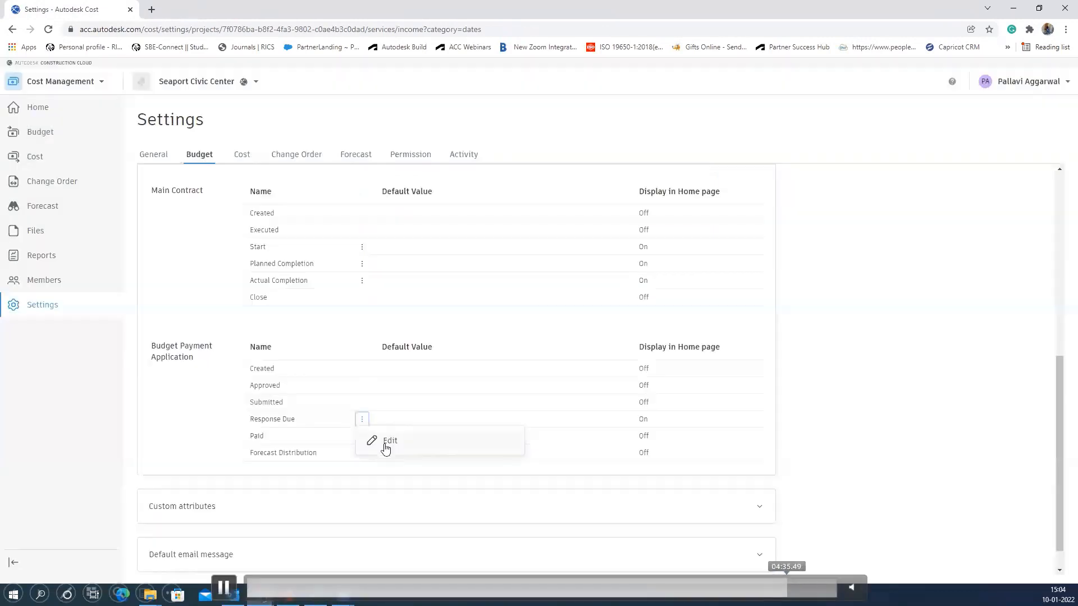
{"action": "left_click", "coordinate": [388, 442]}
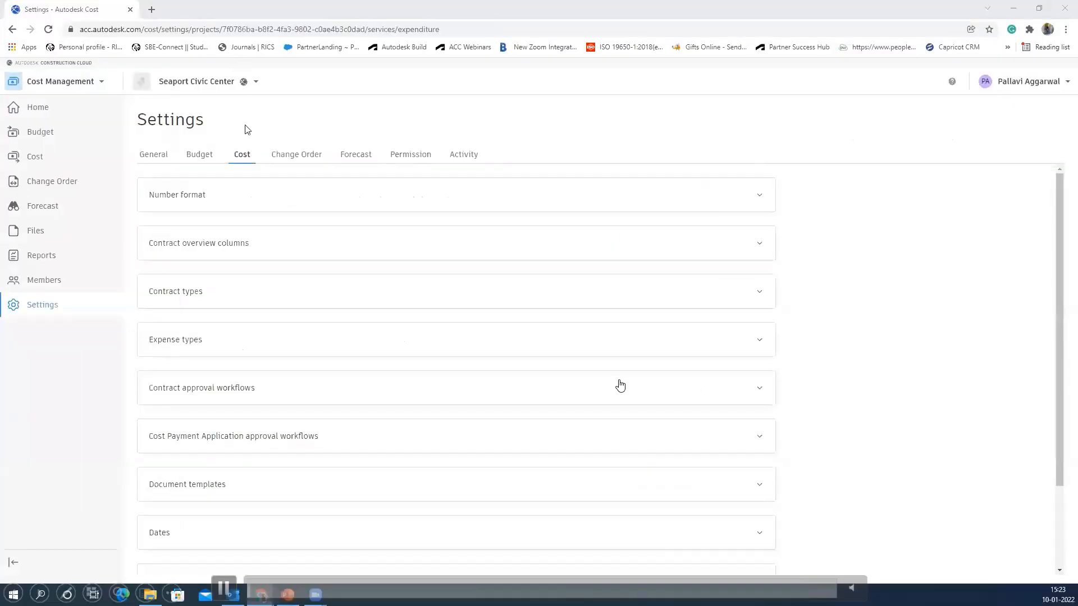
Step: Expand Number format in the Cost settings and open the Expense number format for editing
{"action": "left_click", "coordinate": [243, 164]}
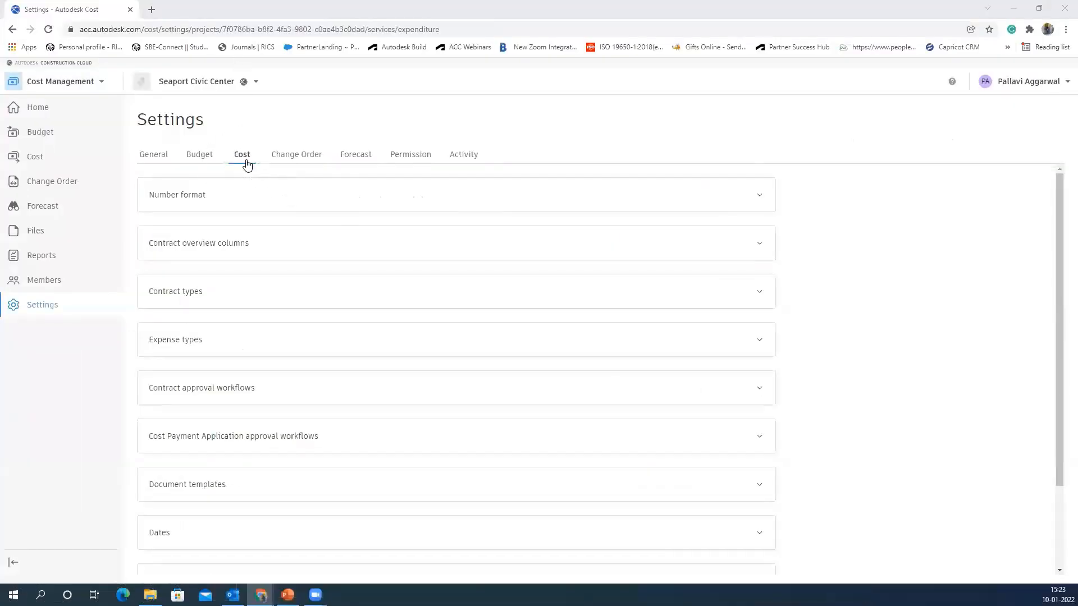
{"action": "left_click", "coordinate": [196, 196]}
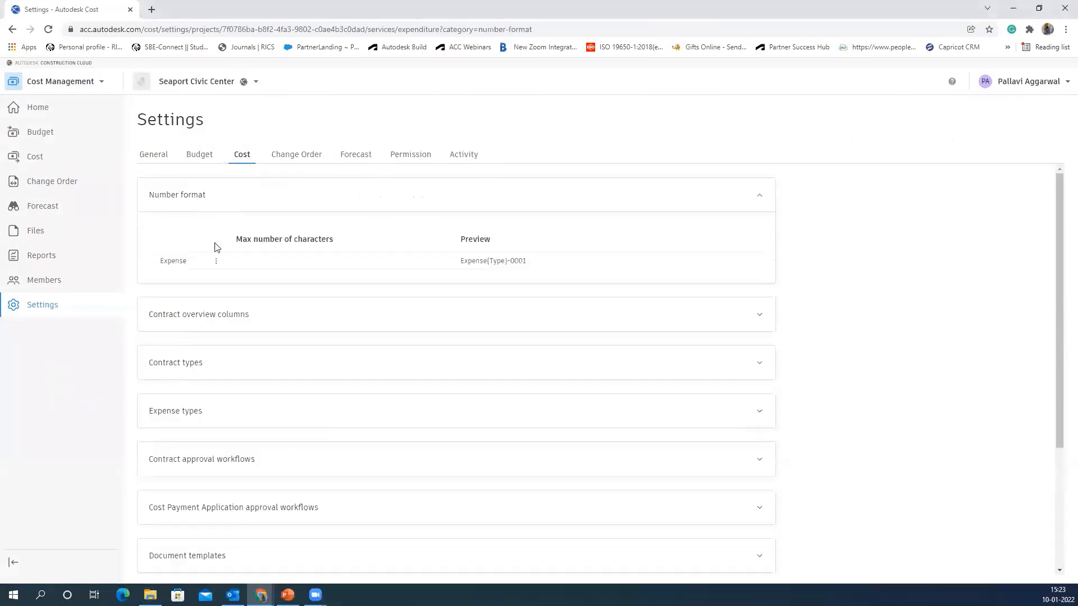
{"action": "left_click", "coordinate": [216, 261]}
{"action": "left_click", "coordinate": [234, 283]}
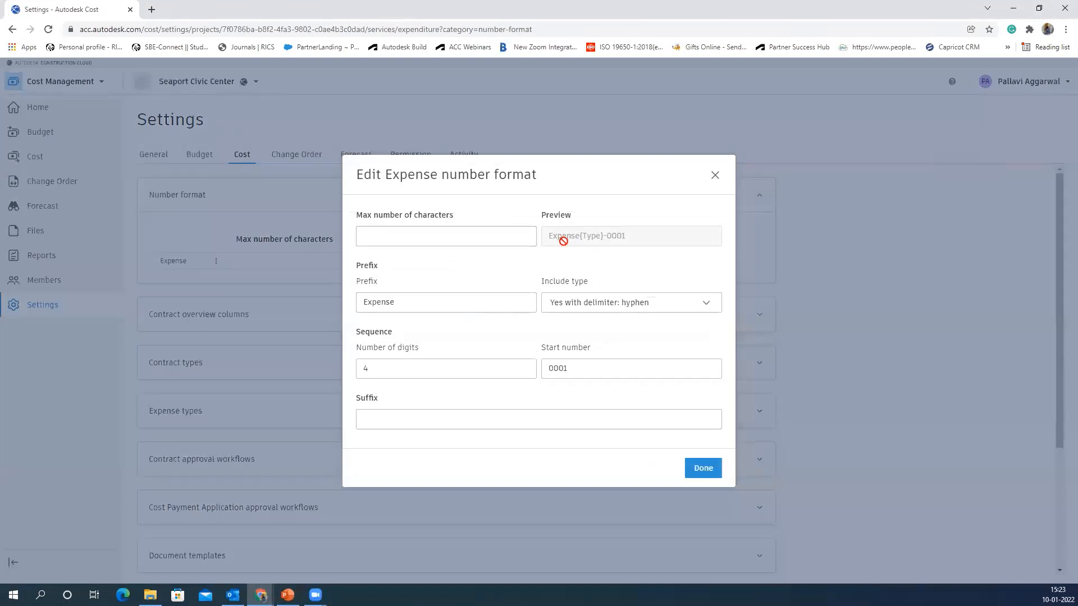
Step: Check the Expense number format's Include type options, set its prefix to Exp and apply the format
{"action": "left_click", "coordinate": [458, 308]}
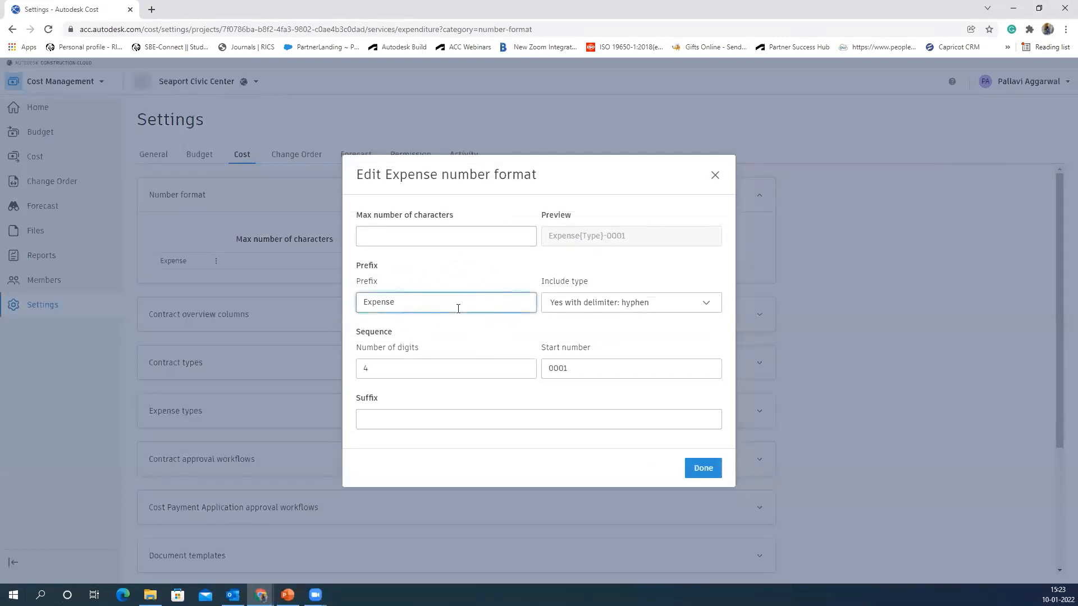
{"action": "left_click", "coordinate": [626, 309]}
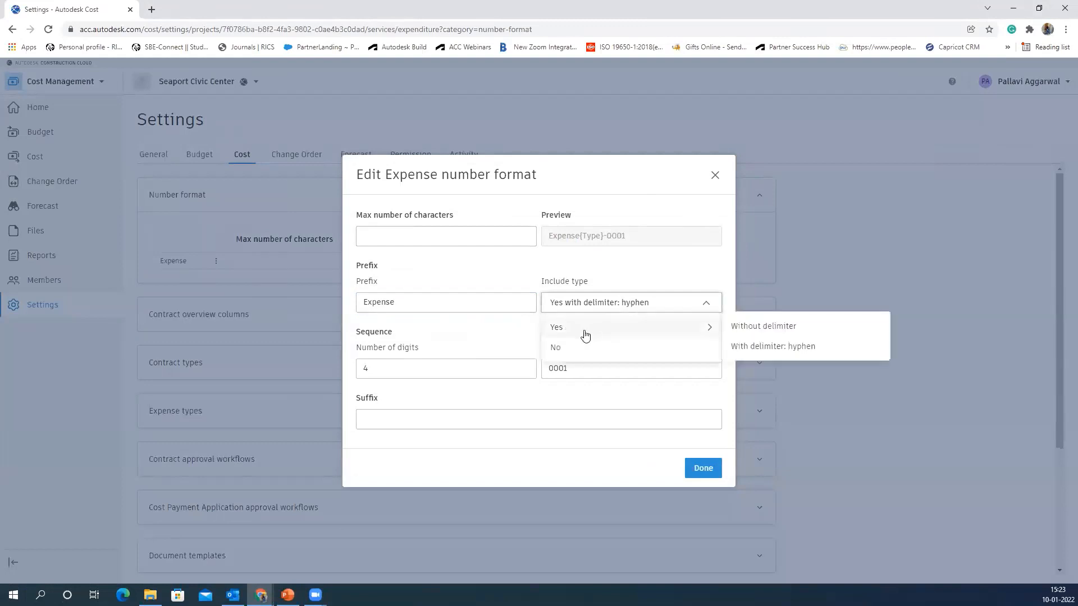
{"action": "left_click", "coordinate": [505, 330]}
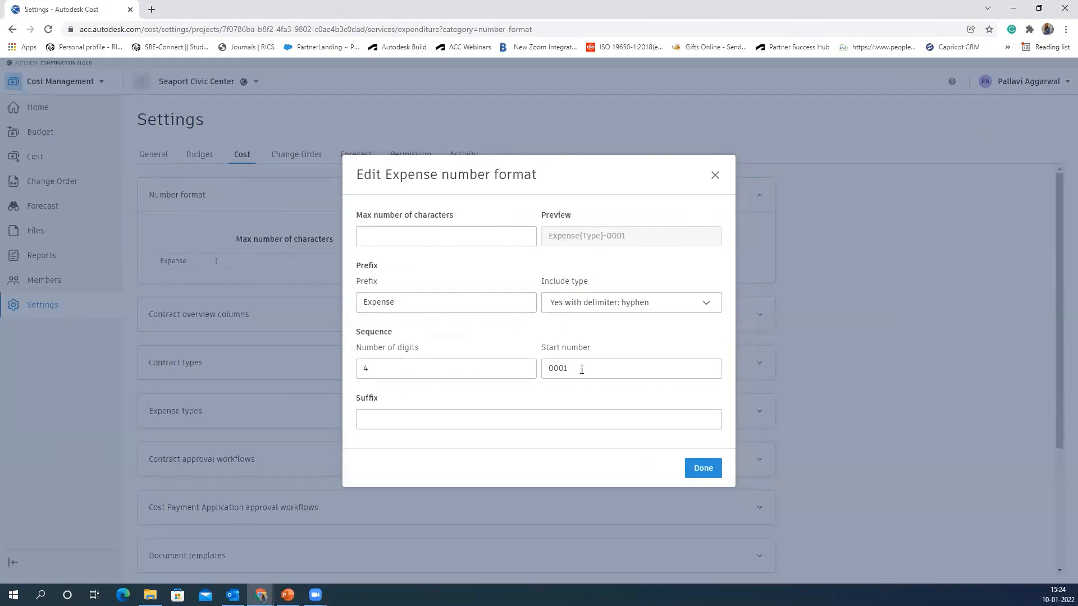
{"action": "left_click", "coordinate": [481, 419]}
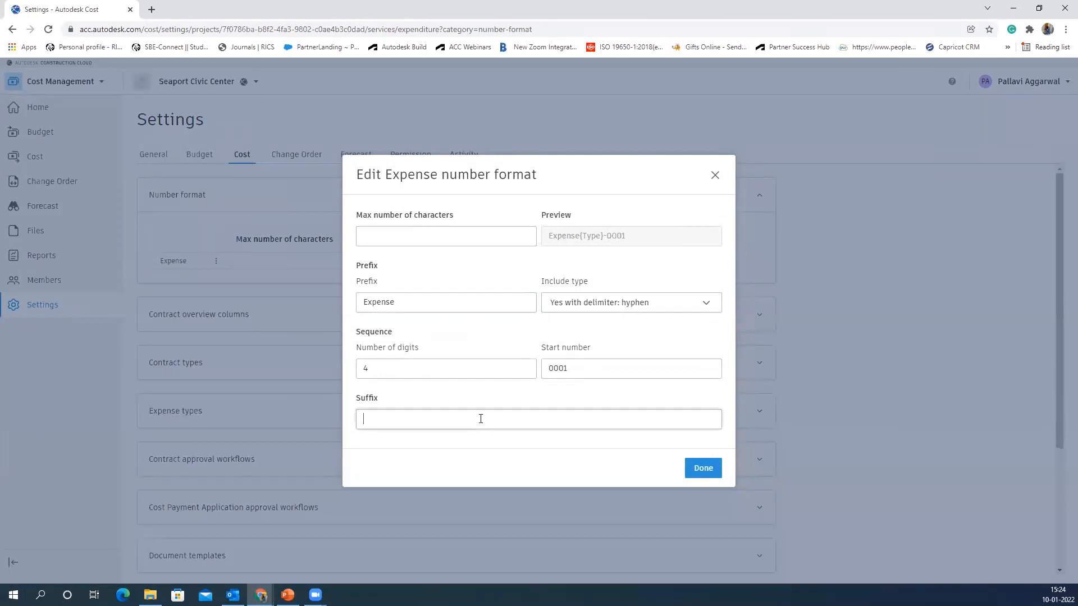
{"action": "left_click", "coordinate": [416, 298]}
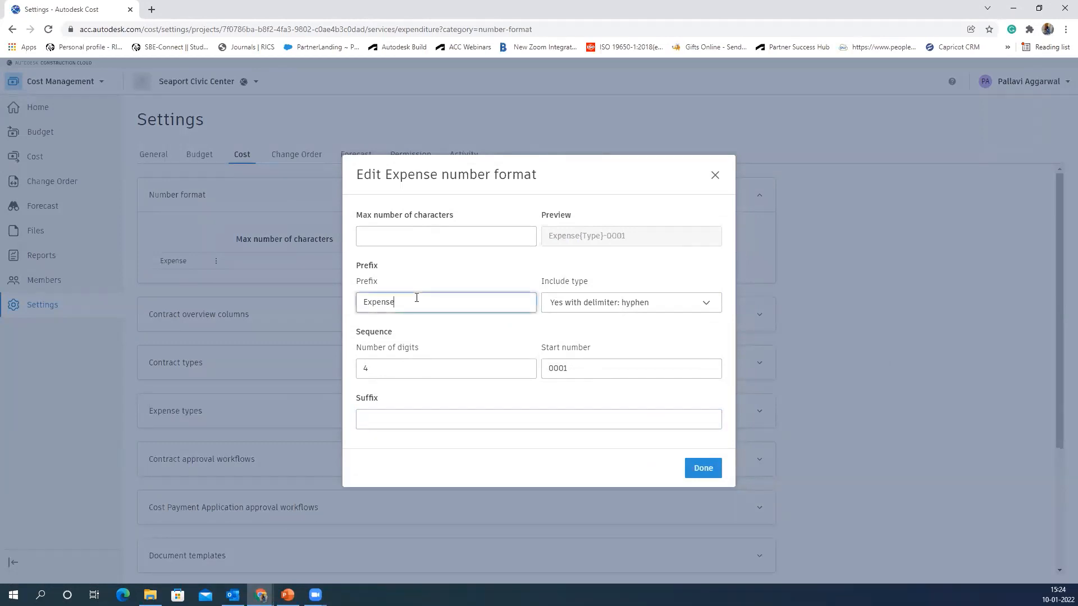
{"action": "key", "text": "BackSpace"}
{"action": "key", "text": "BackSpace"}
{"action": "key", "text": "BackSpace"}
{"action": "key", "text": "BackSpace"}
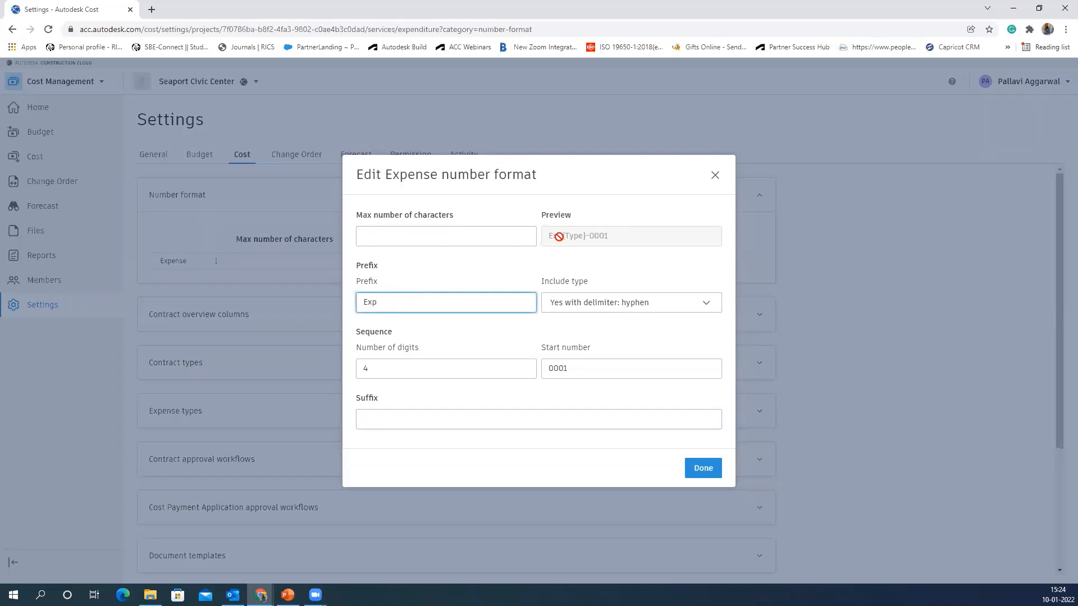
{"action": "left_click", "coordinate": [702, 469]}
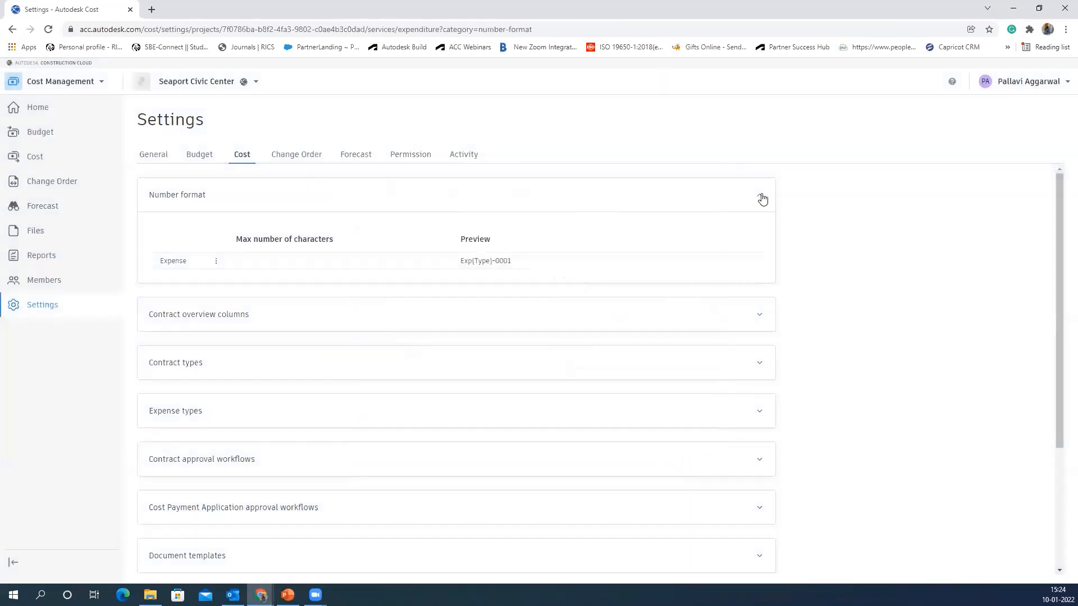
Step: Collapse the Number format section and open the Contract overview columns for editing
{"action": "left_click", "coordinate": [759, 195]}
{"action": "left_click", "coordinate": [745, 245]}
{"action": "left_click", "coordinate": [174, 306]}
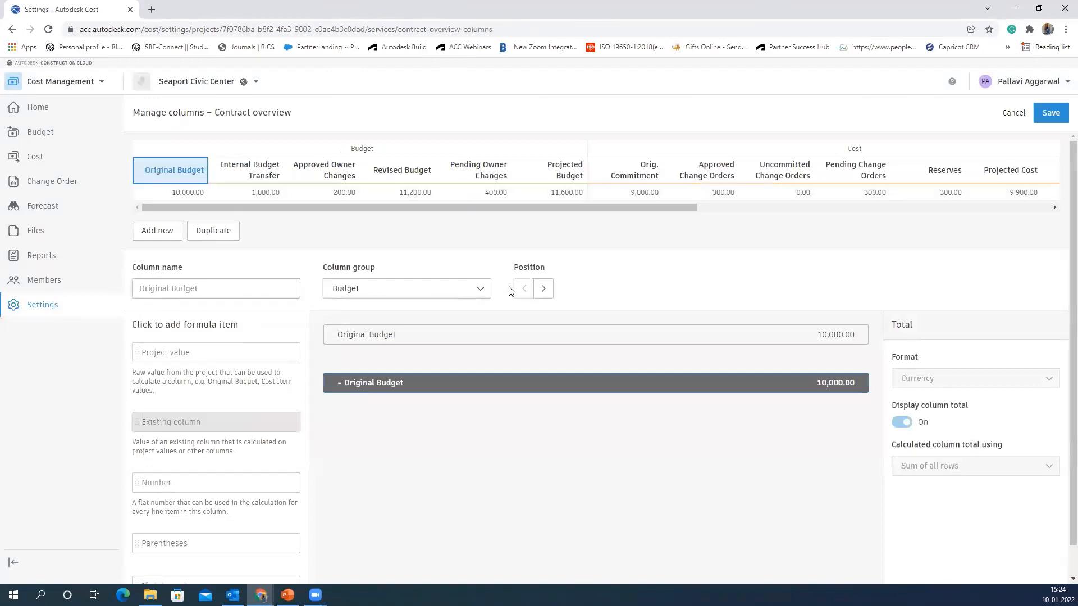
Step: Move the Original Budget column one position after Internal Budget Transfer and open its project value's preview amount for editing
{"action": "left_click", "coordinate": [543, 289]}
{"action": "left_click", "coordinate": [250, 177]}
{"action": "left_click", "coordinate": [842, 344]}
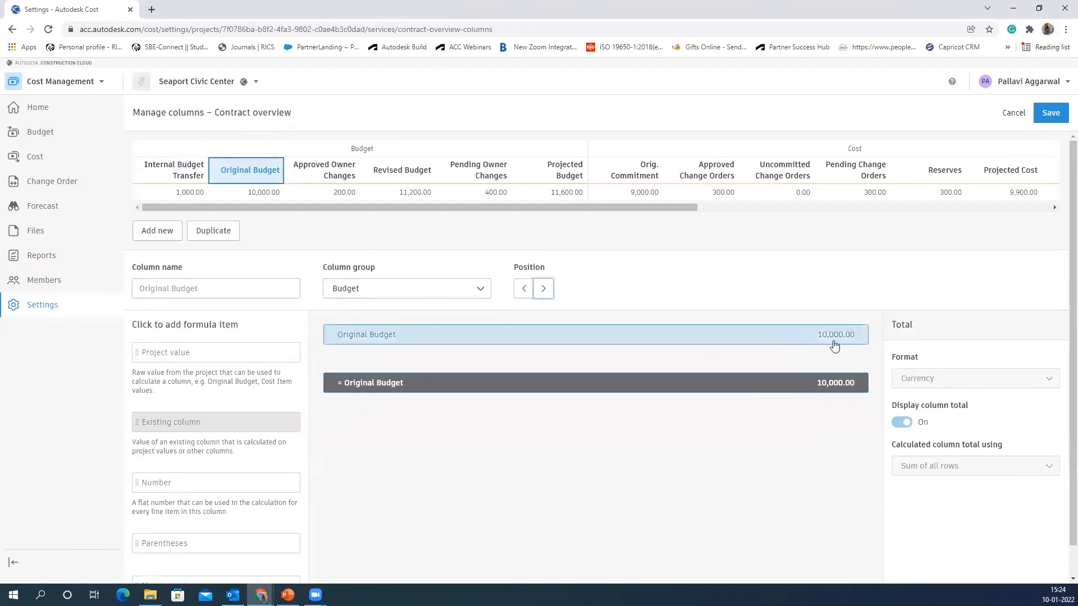
{"action": "left_click", "coordinate": [930, 425]}
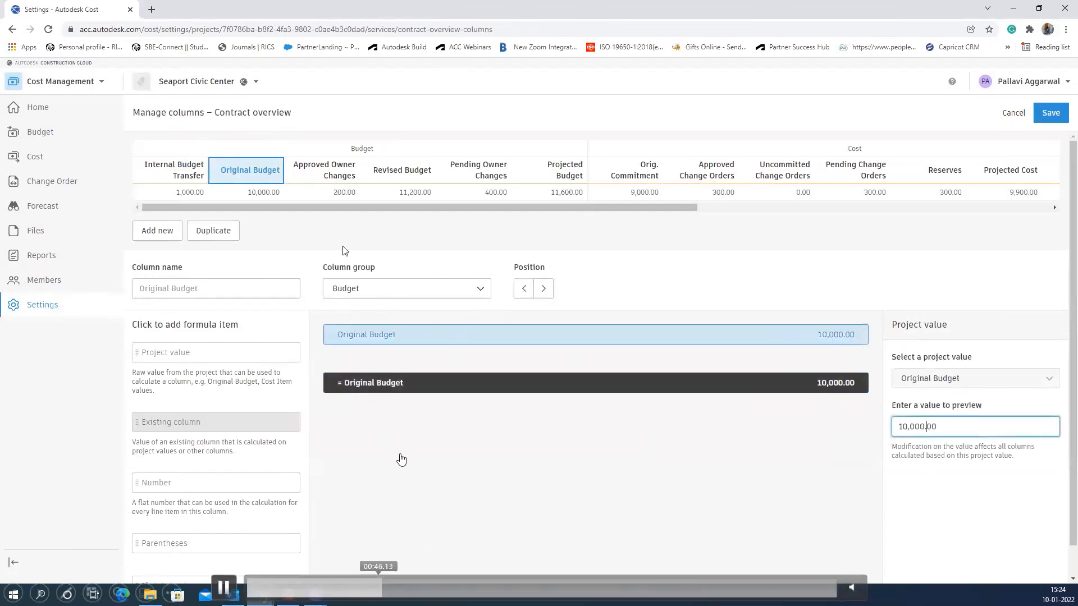
Step: Inspect the formula operators of the Approved Change Orders and Forecast Variance columns and cancel the column editing without saving
{"action": "left_click", "coordinate": [705, 169]}
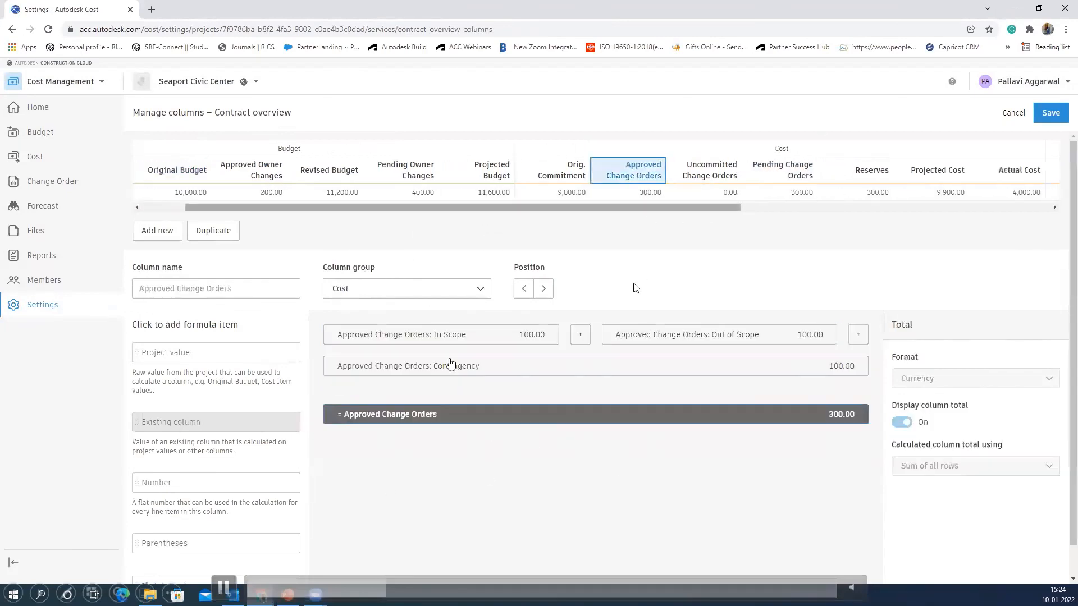
{"action": "left_click", "coordinate": [580, 335]}
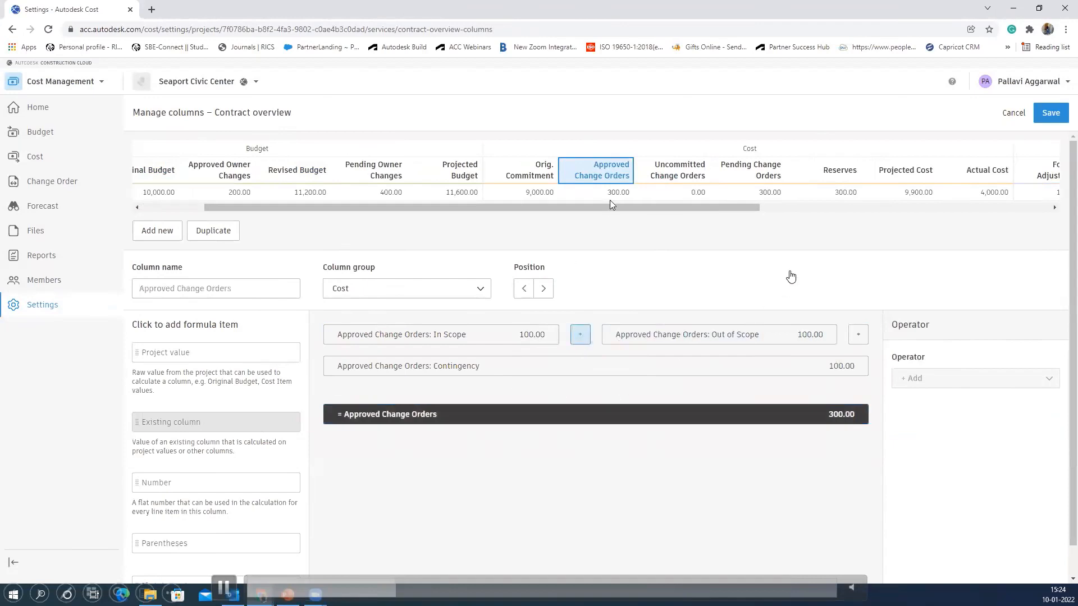
{"action": "mouse_move", "coordinate": [589, 169]}
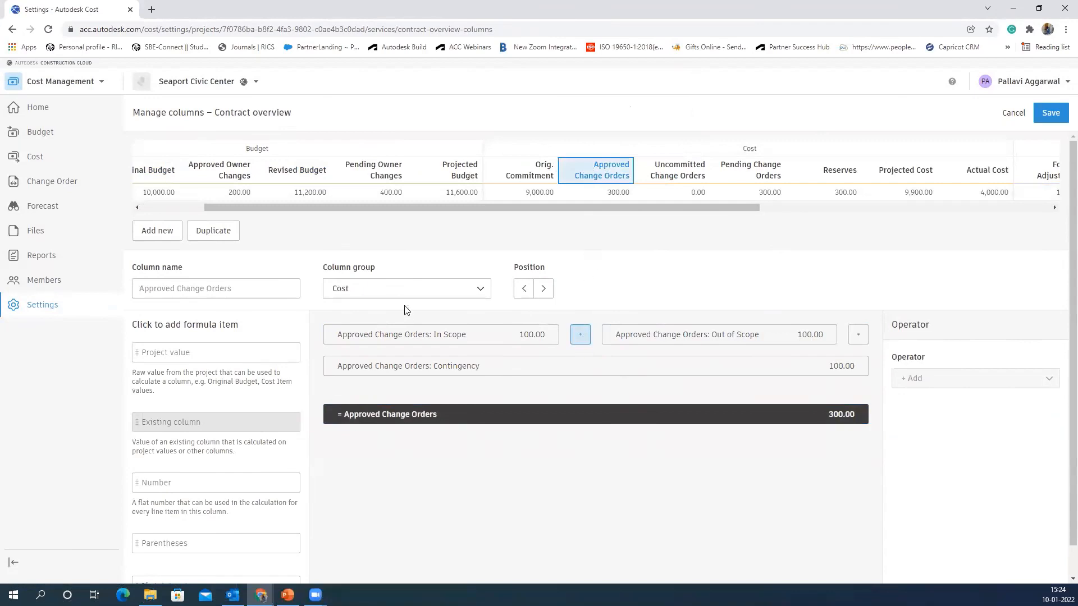
{"action": "scroll", "coordinate": [801, 218], "scroll_direction": "right", "scroll_amount": 8}
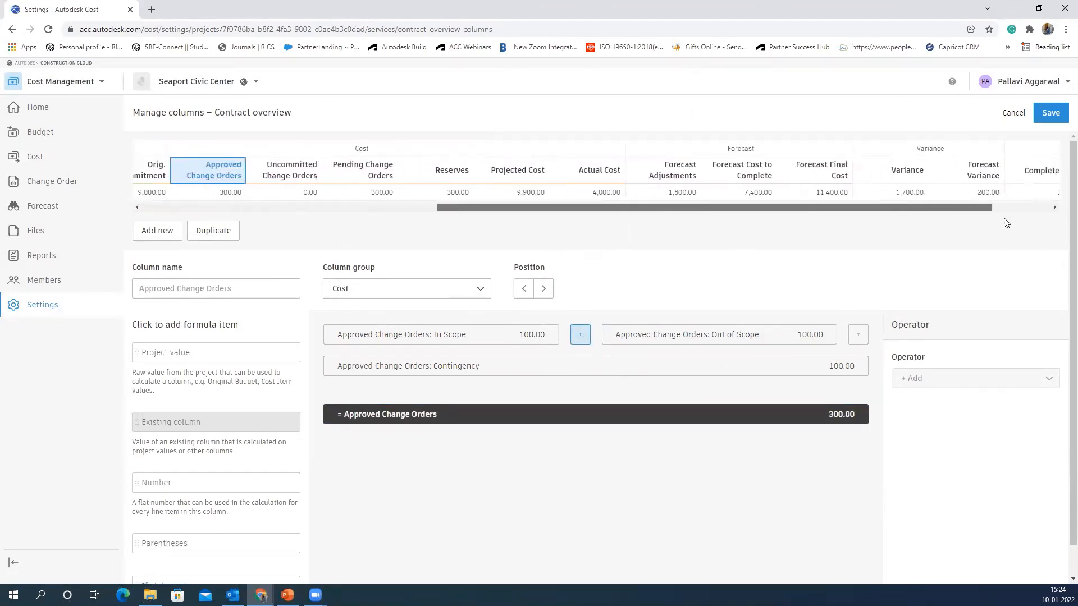
{"action": "left_click", "coordinate": [892, 170]}
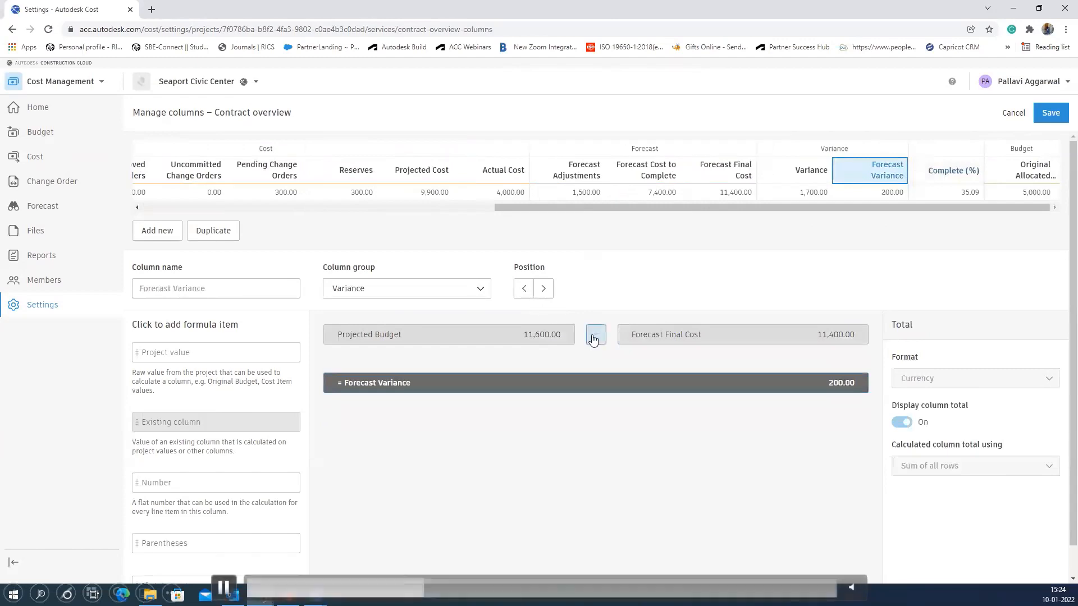
{"action": "left_click", "coordinate": [595, 339]}
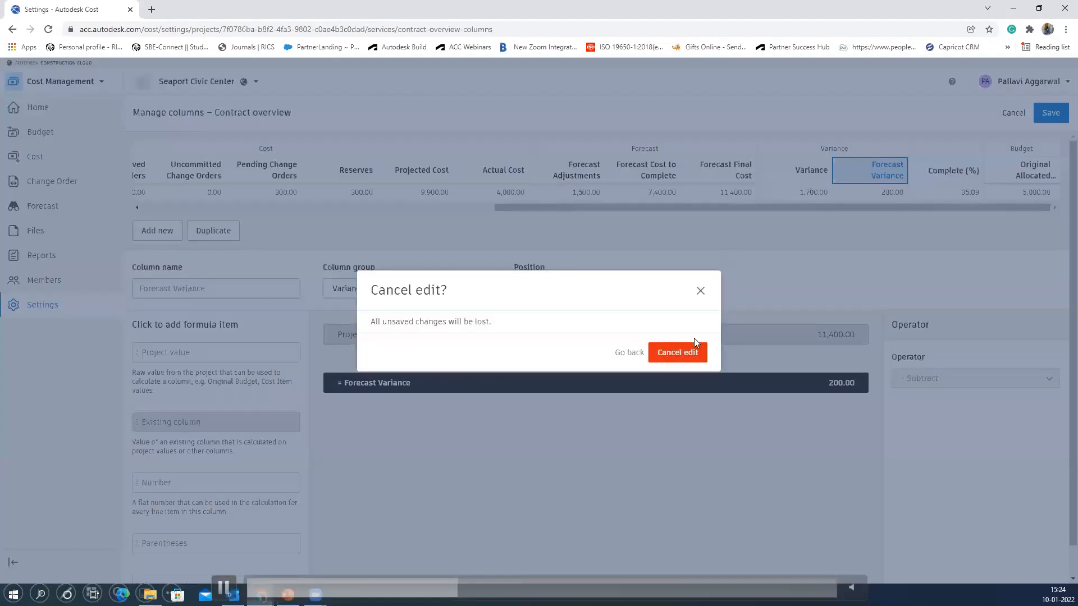
{"action": "left_click", "coordinate": [474, 587]}
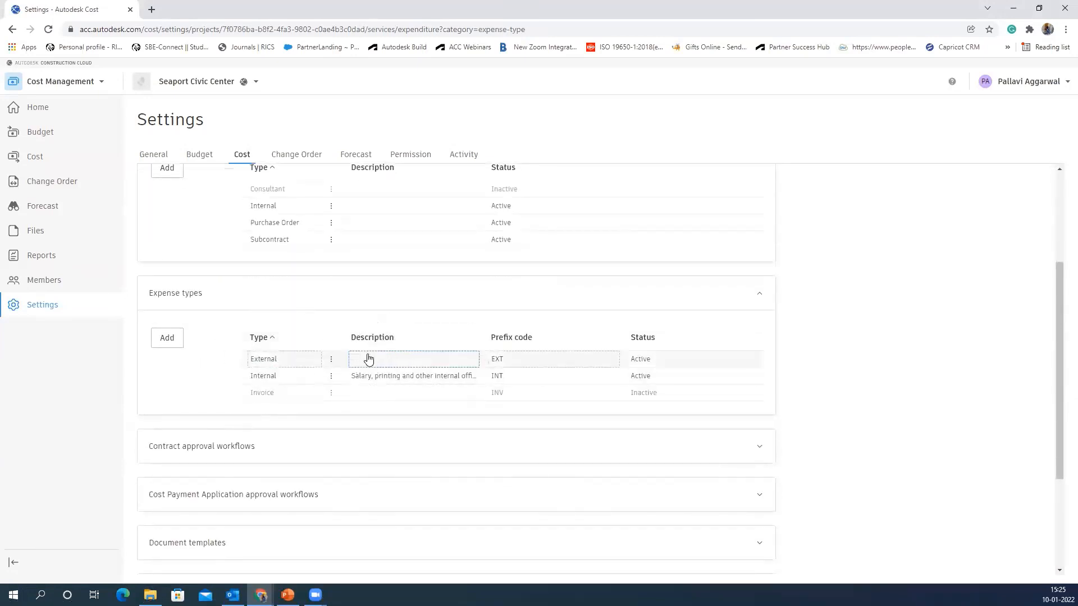
Step: Inspect the Internal expense type's description and prefix code, and the Invoice expense type, without changing them
{"action": "left_click", "coordinate": [375, 375]}
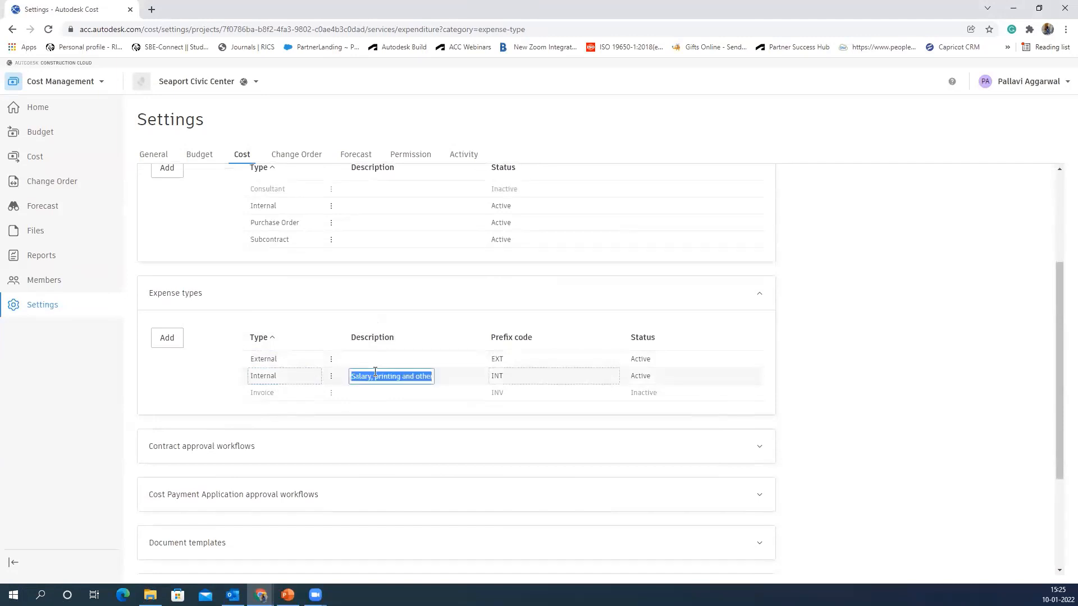
{"action": "left_click", "coordinate": [497, 382]}
{"action": "left_click", "coordinate": [296, 394]}
{"action": "left_click", "coordinate": [395, 403]}
{"action": "left_click", "coordinate": [221, 381]}
Step: Expand Contract approval workflows in the Cost settings and open the Demo_ContractsApprovalWorkflow configuration
{"action": "scroll", "coordinate": [224, 382], "scroll_direction": "down", "scroll_amount": 2}
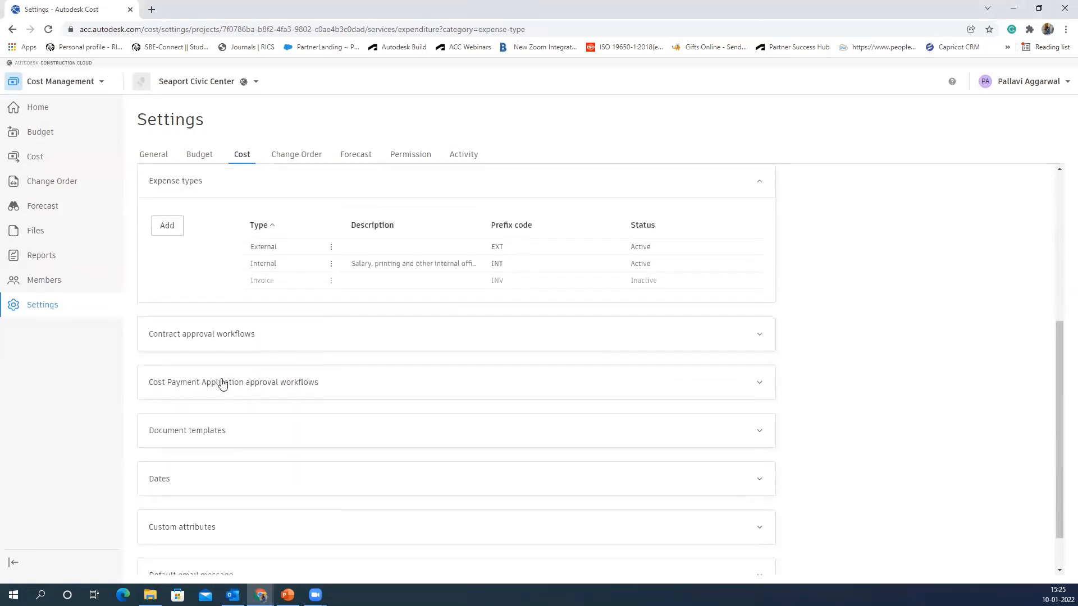
{"action": "left_click", "coordinate": [234, 347]}
{"action": "scroll", "coordinate": [233, 346], "scroll_direction": "down", "scroll_amount": 1}
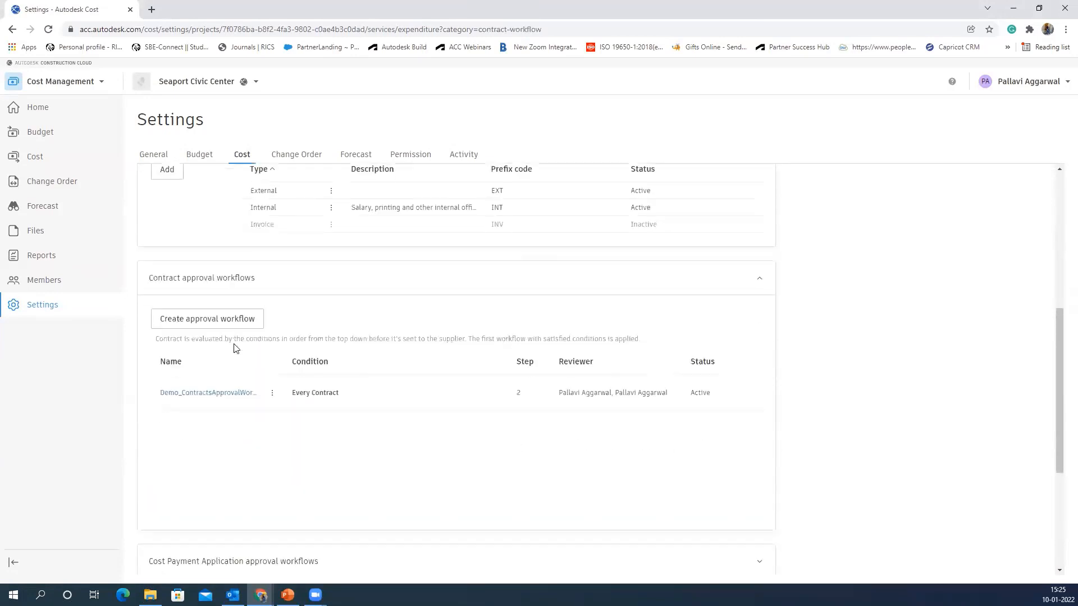
{"action": "left_click", "coordinate": [223, 392]}
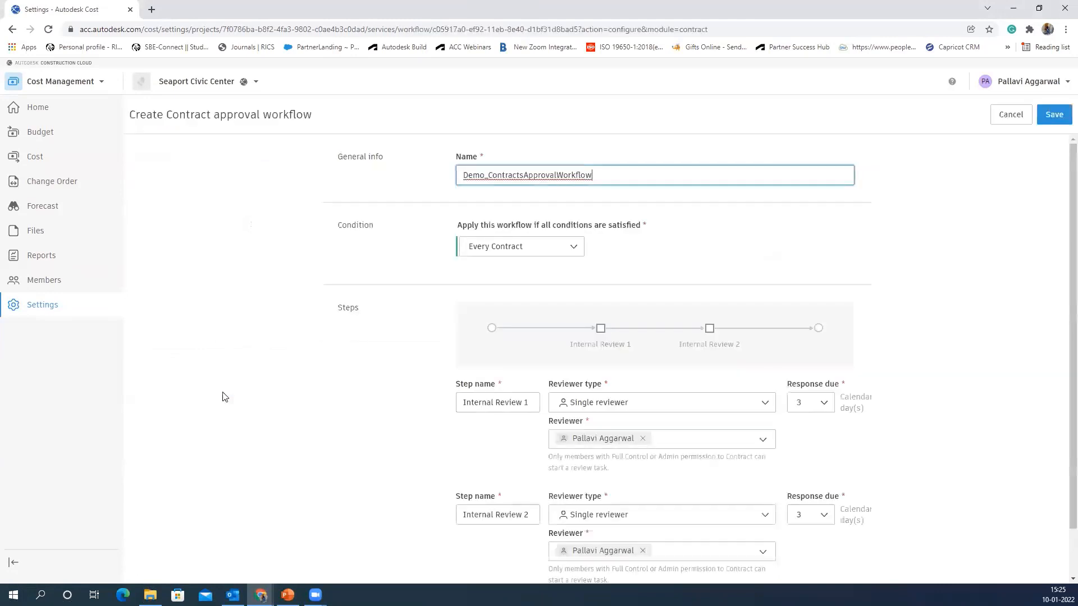
Step: Examine the workflow's condition choices and Internal Review 1's response due and reviewer type options, leaving them as they are
{"action": "left_click", "coordinate": [513, 243]}
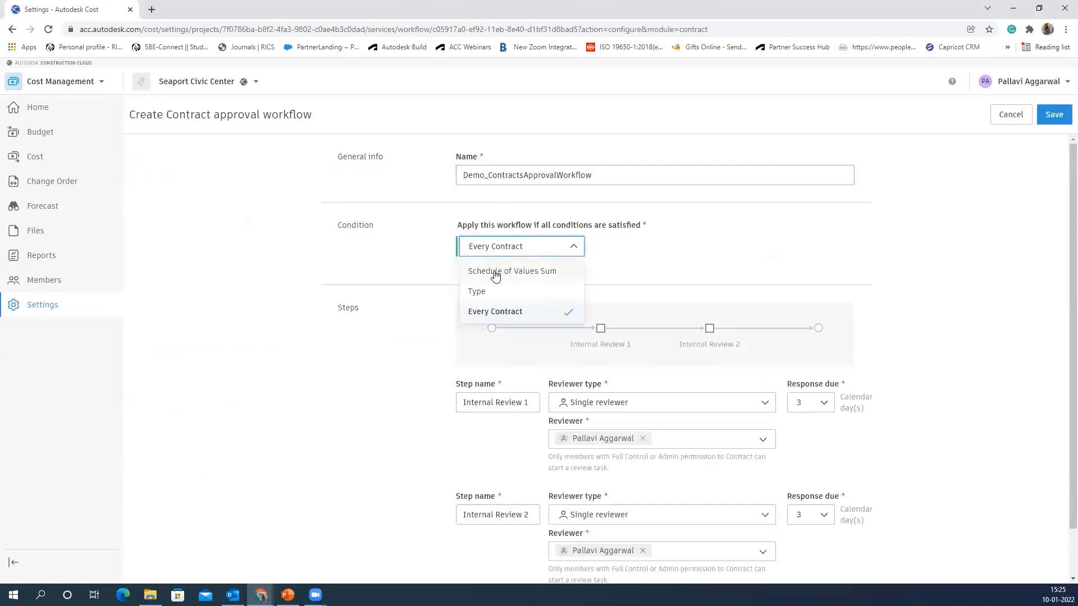
{"action": "left_click", "coordinate": [422, 281]}
{"action": "scroll", "coordinate": [605, 331], "scroll_direction": "down", "scroll_amount": 1}
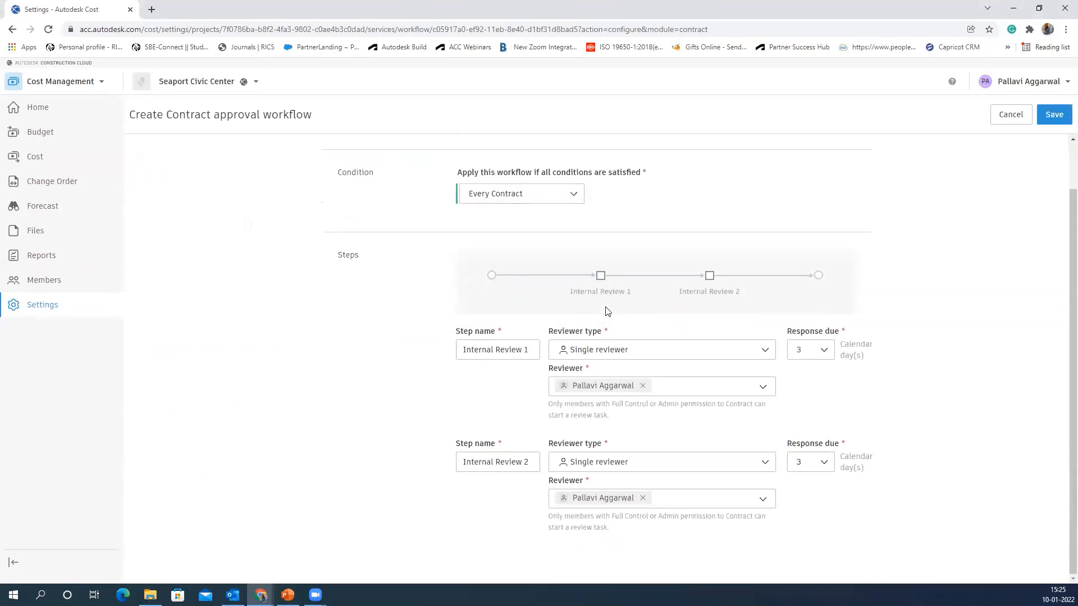
{"action": "left_click", "coordinate": [823, 351]}
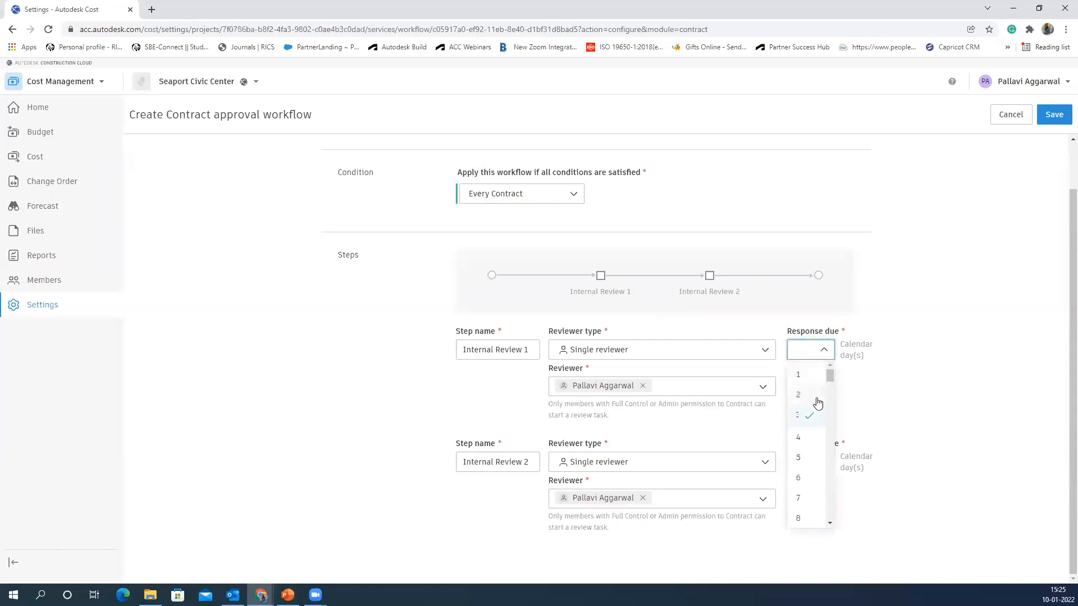
{"action": "left_click", "coordinate": [508, 381]}
{"action": "left_click", "coordinate": [596, 355]}
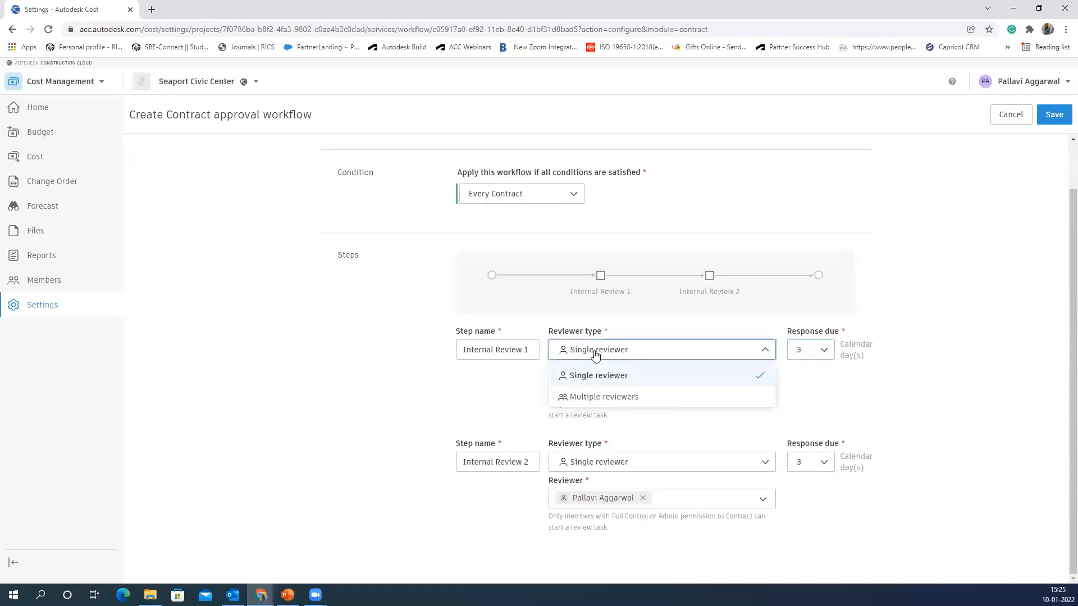
{"action": "left_click", "coordinate": [522, 391]}
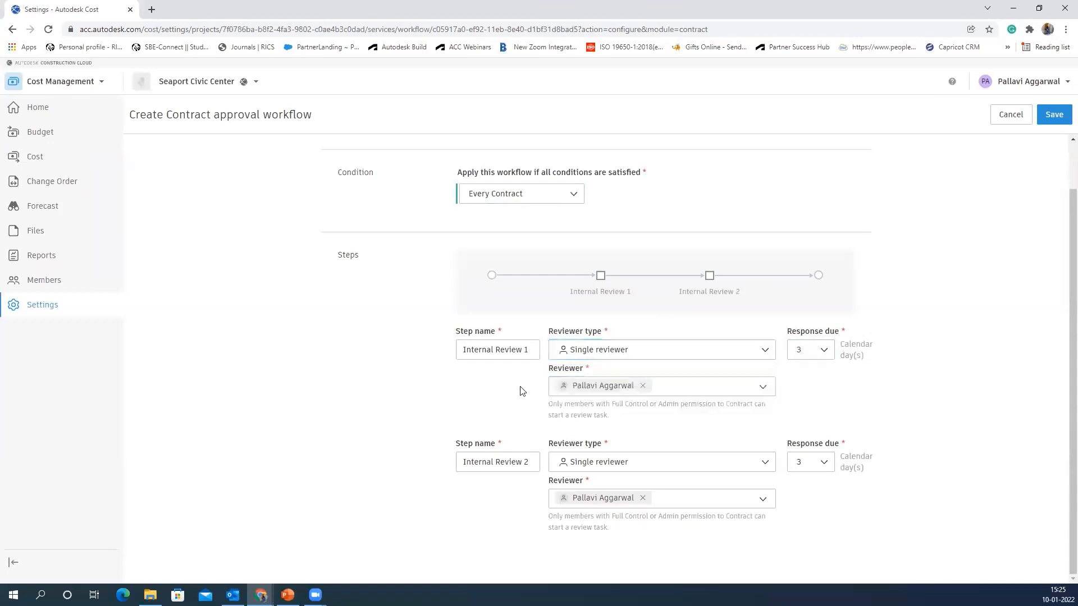
Step: Leave the contract approval workflow without saving and collapse the Contract approval workflows section
{"action": "key", "text": "ctrl"}
{"action": "key", "text": "ctrl"}
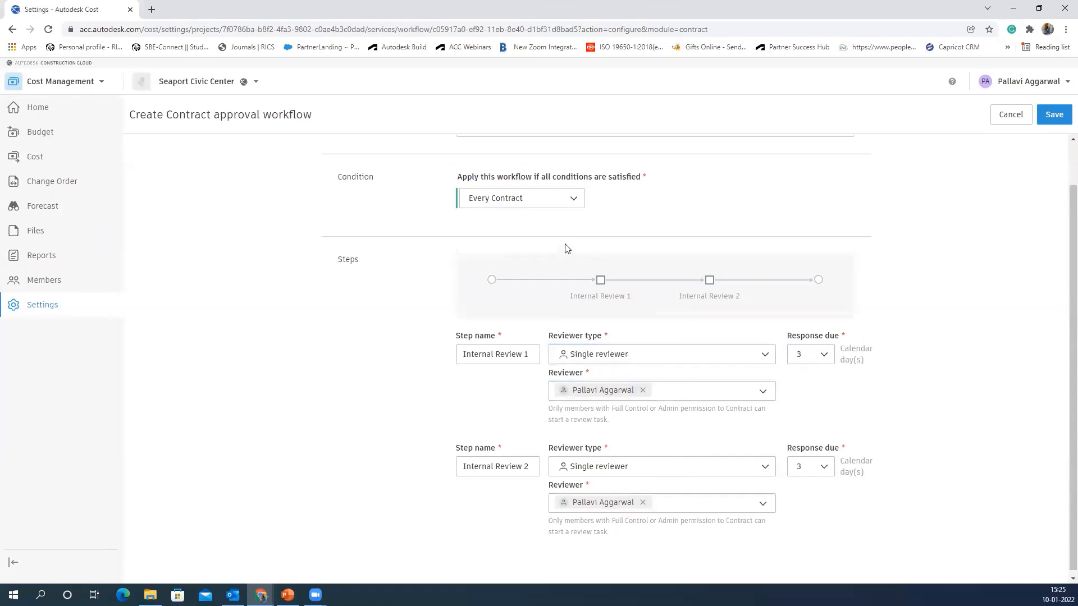
{"action": "scroll", "coordinate": [565, 245], "scroll_direction": "up", "scroll_amount": 1}
{"action": "key", "text": "ctrl"}
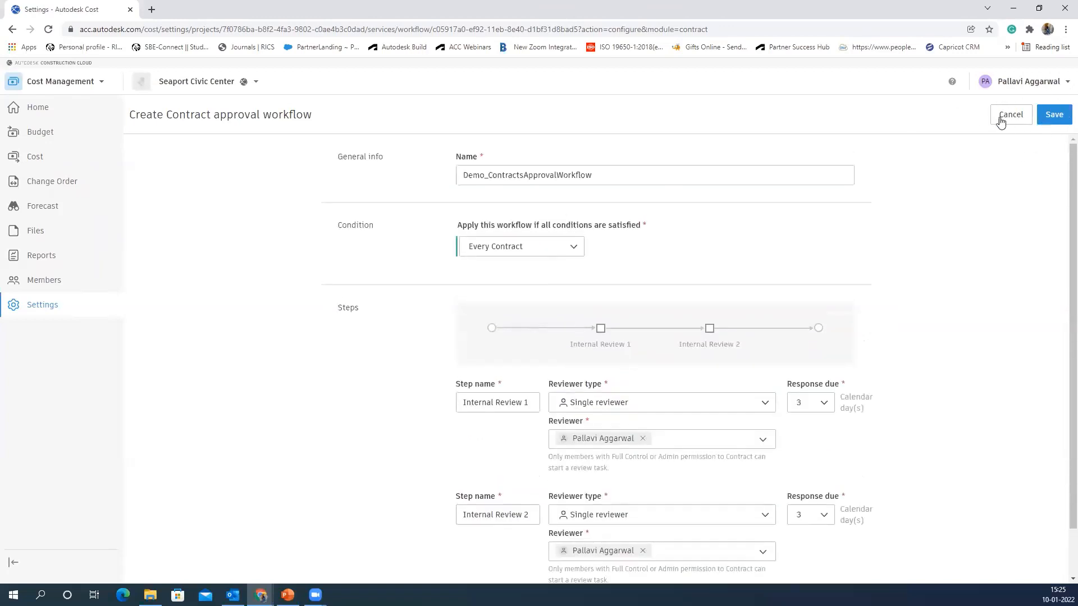
{"action": "left_click", "coordinate": [1014, 118]}
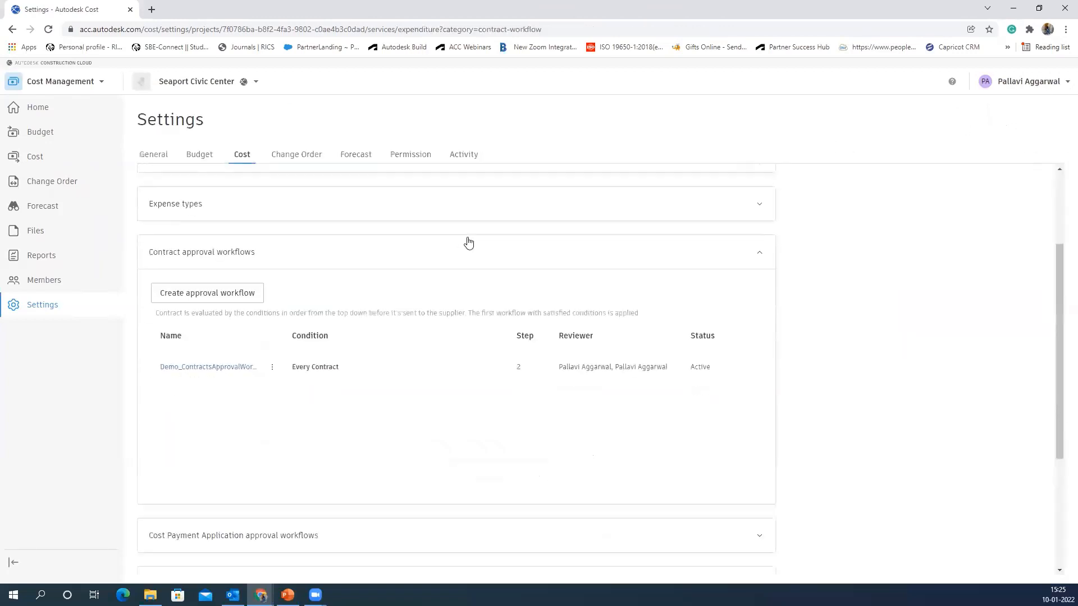
{"action": "left_click", "coordinate": [760, 254]}
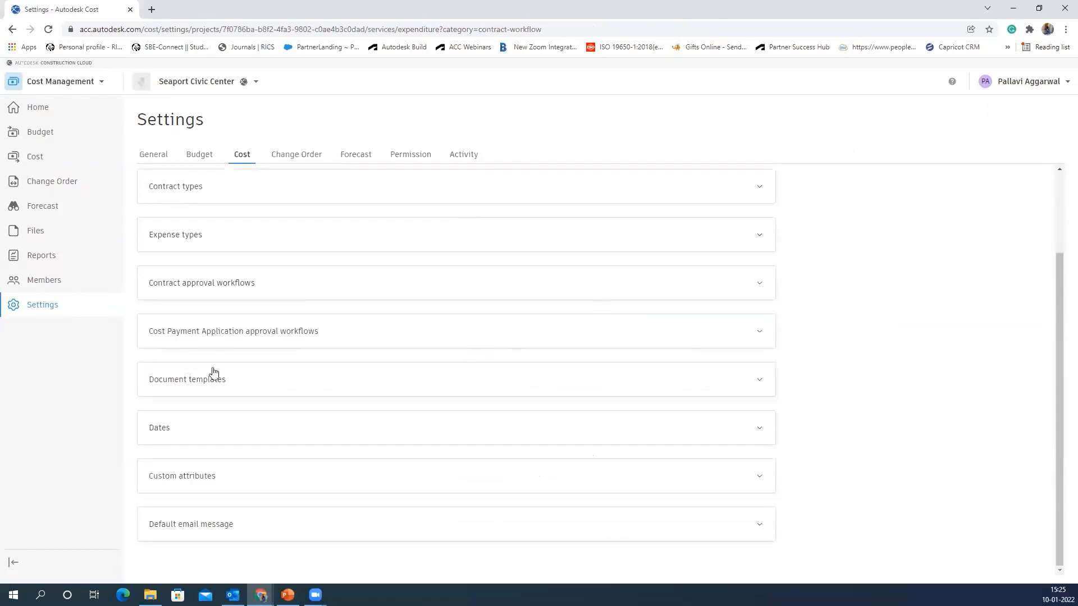
Step: Expand Document templates, open the Contract templates for editing and view contract_sample_document_template.docx
{"action": "left_click", "coordinate": [186, 383]}
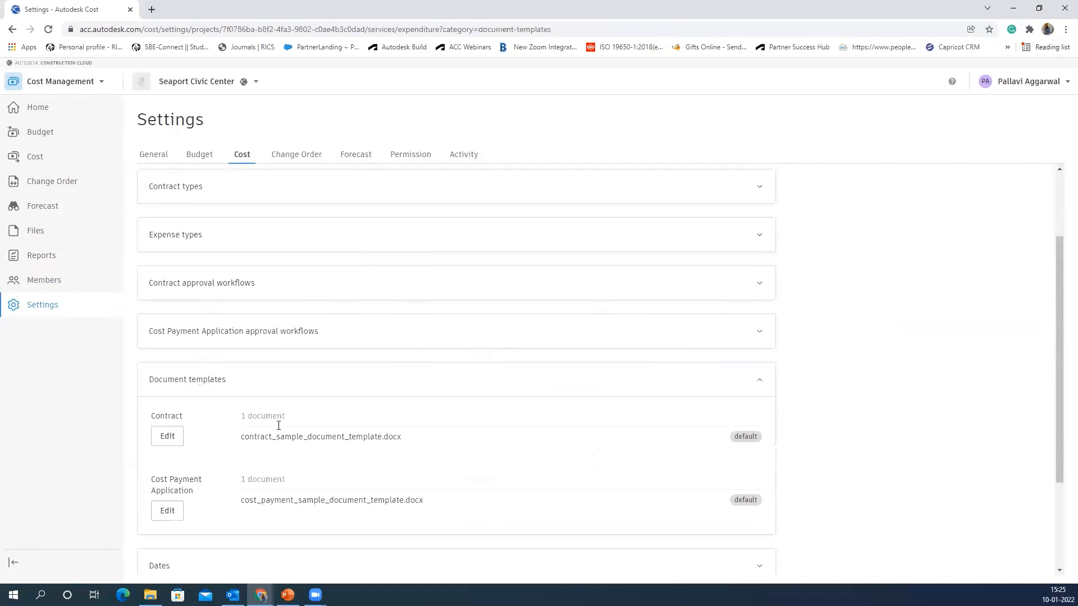
{"action": "left_click", "coordinate": [168, 381]}
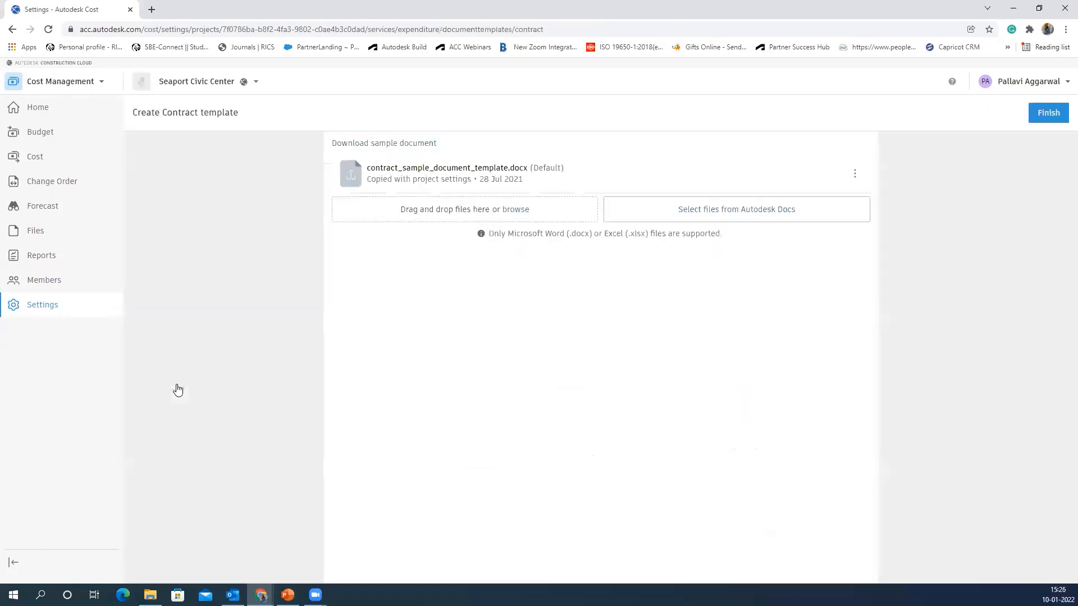
{"action": "left_click", "coordinate": [506, 176]}
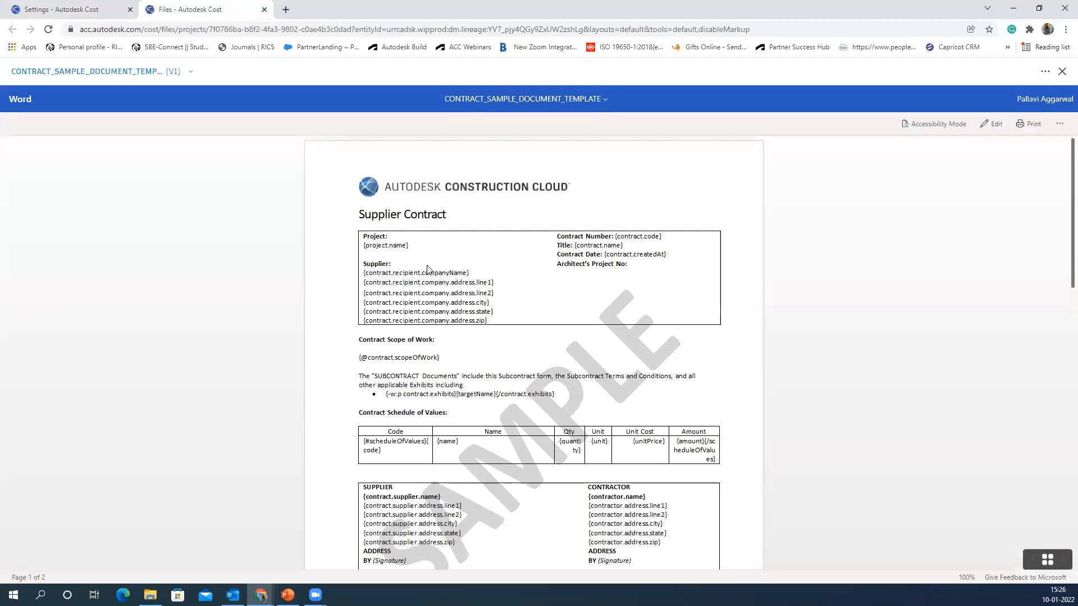
Step: Examine the supplier contract template's placeholder fields, signature blocks and optional tax layout samples, and close the document
{"action": "triple_click", "coordinate": [428, 218]}
{"action": "left_click", "coordinate": [427, 218]}
{"action": "scroll", "coordinate": [428, 294], "scroll_direction": "down", "scroll_amount": 2}
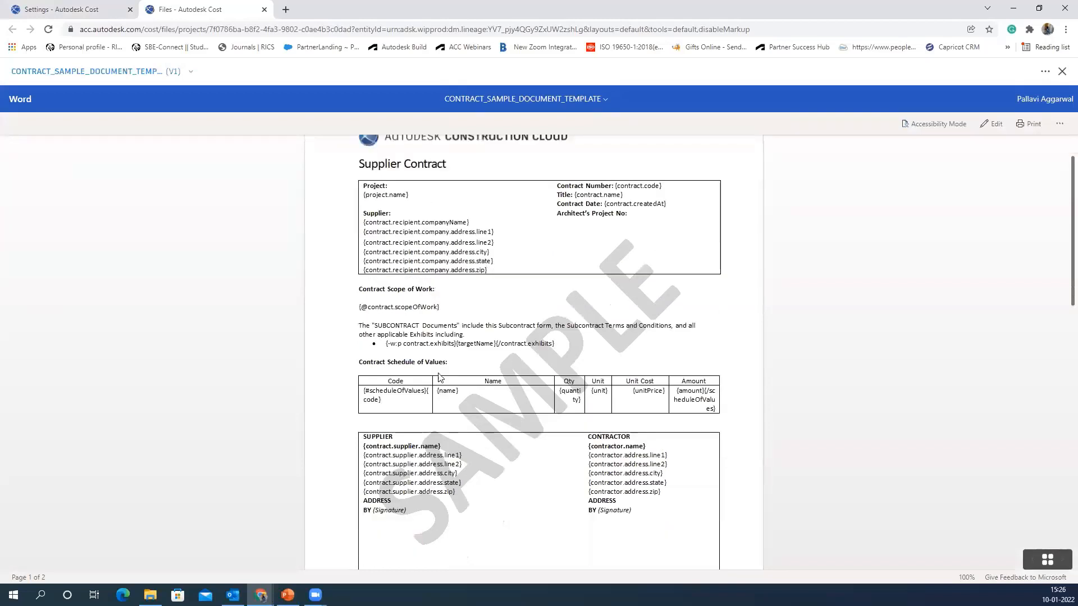
{"action": "left_click", "coordinate": [412, 306]}
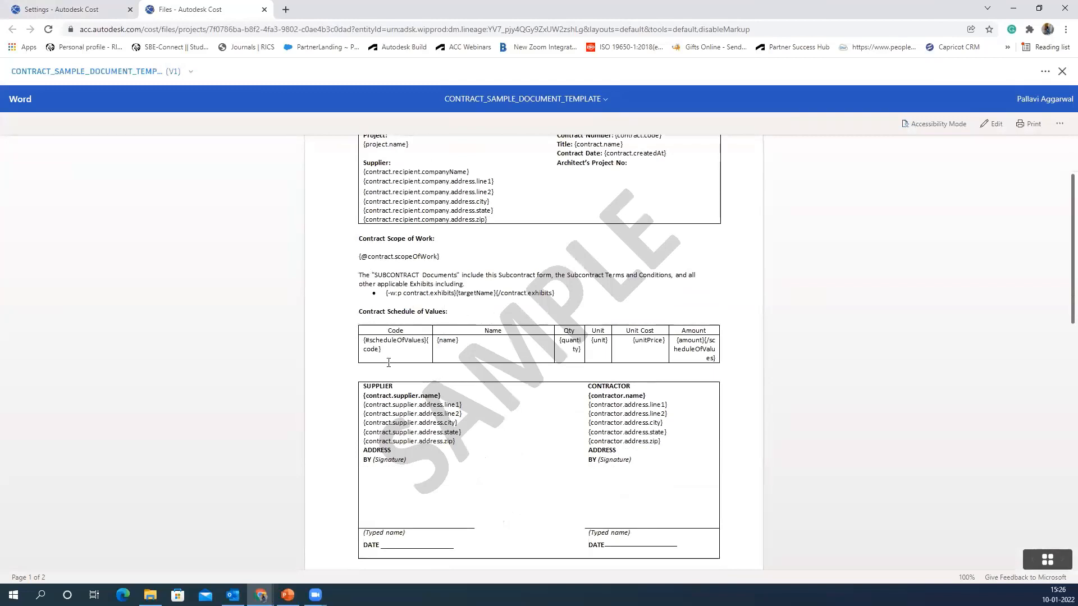
{"action": "left_click_drag", "start_coordinate": [366, 386], "coordinate": [411, 477]}
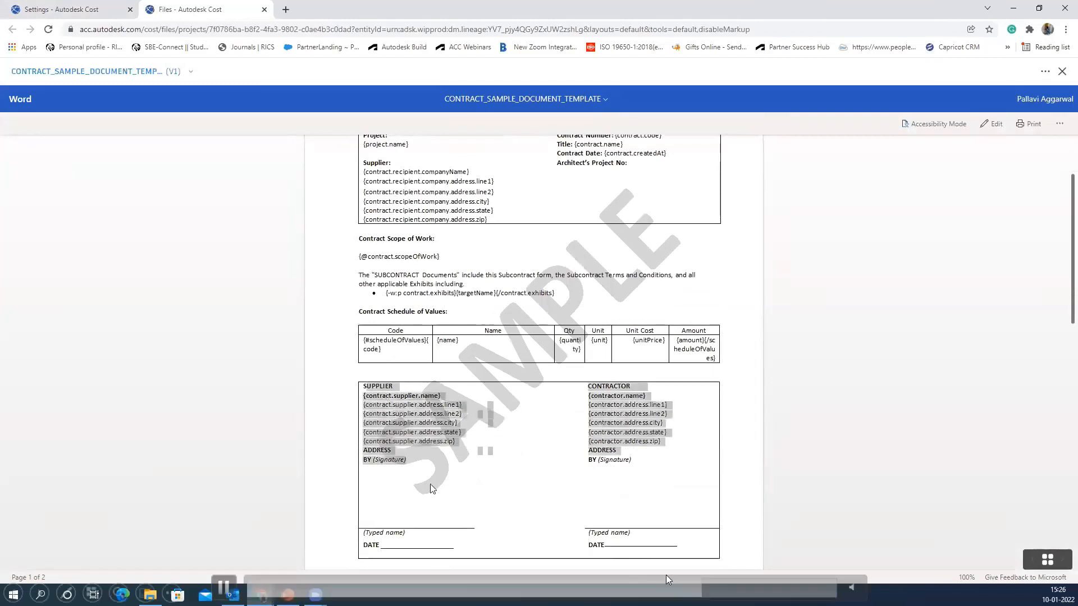
{"action": "left_click", "coordinate": [432, 488]}
{"action": "left_click", "coordinate": [476, 481]}
{"action": "scroll", "coordinate": [476, 481], "scroll_direction": "down", "scroll_amount": 3}
{"action": "scroll", "coordinate": [476, 482], "scroll_direction": "down", "scroll_amount": 3}
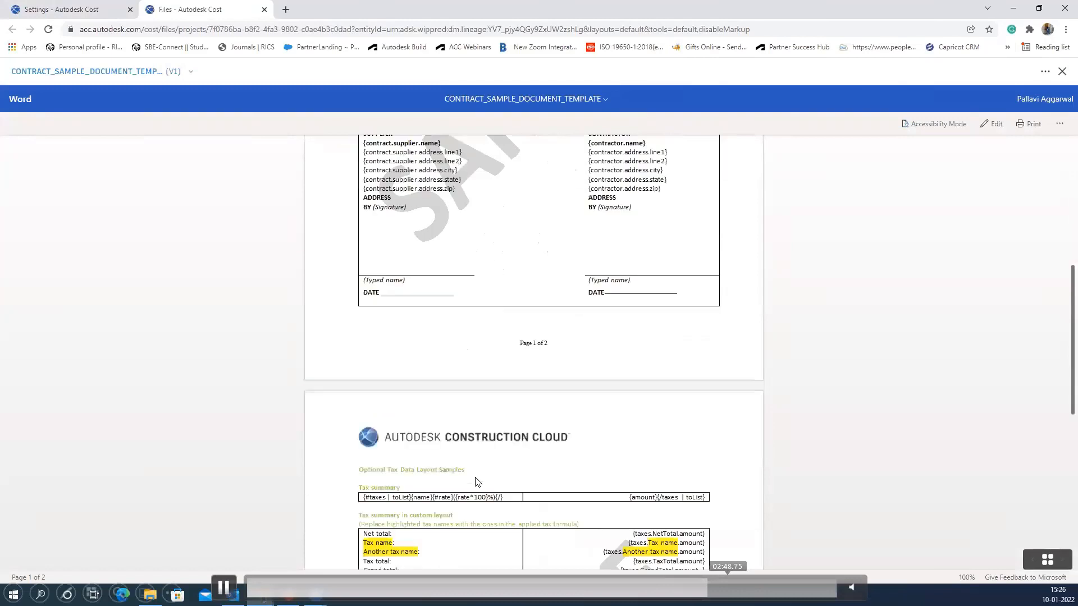
{"action": "scroll", "coordinate": [476, 482], "scroll_direction": "down", "scroll_amount": 3}
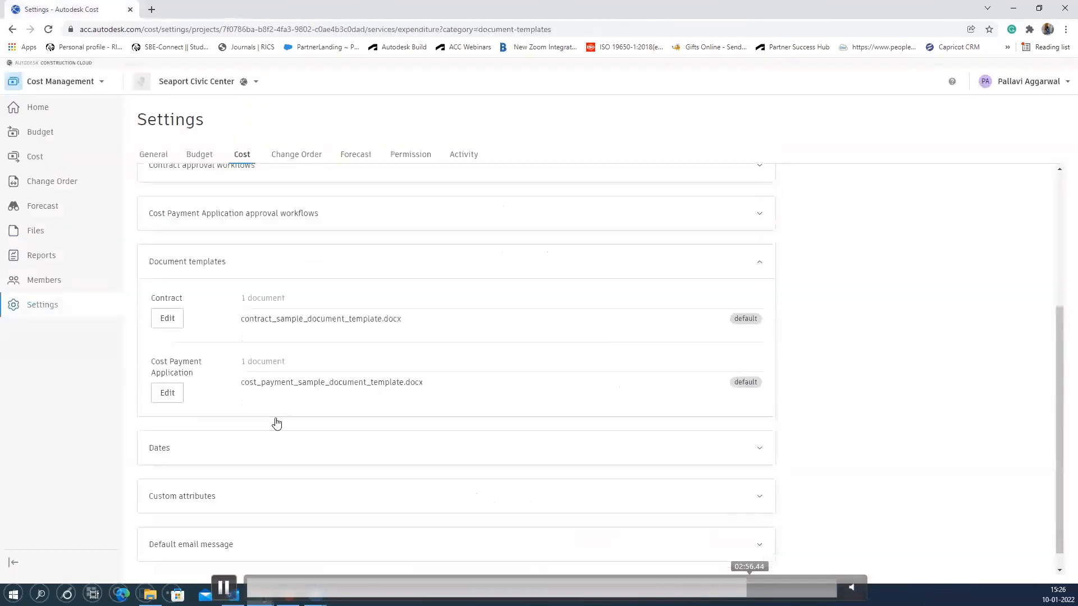
{"action": "left_click", "coordinate": [264, 9]}
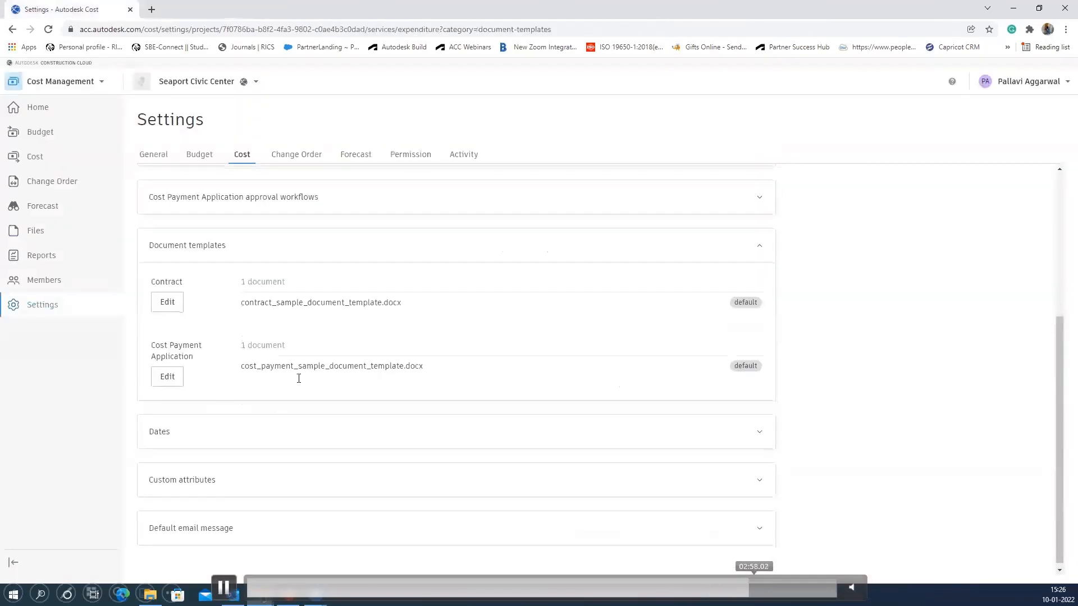
Step: Expand Custom attributes in the Cost settings, view its contract, payment application and expense entries, and collapse it
{"action": "scroll", "coordinate": [263, 393], "scroll_direction": "up", "scroll_amount": 1}
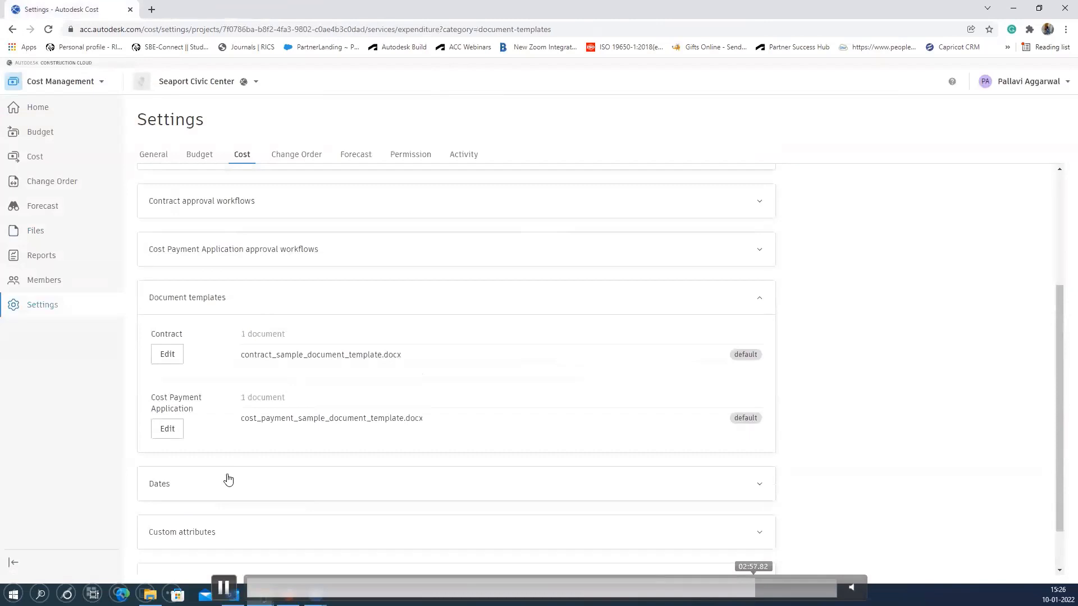
{"action": "left_click", "coordinate": [230, 526]}
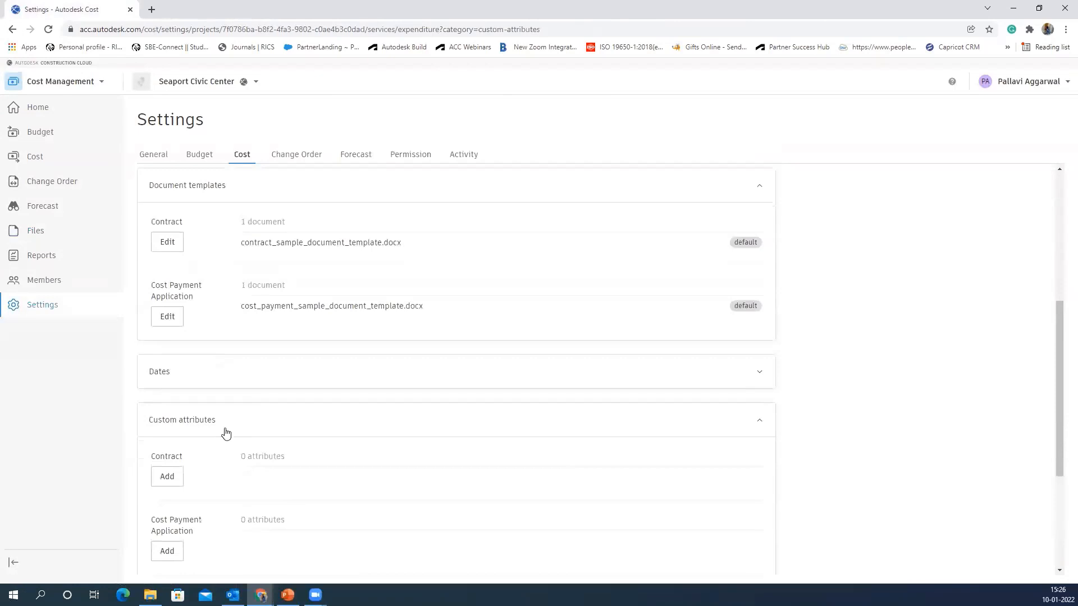
{"action": "scroll", "coordinate": [226, 433], "scroll_direction": "down", "scroll_amount": 3}
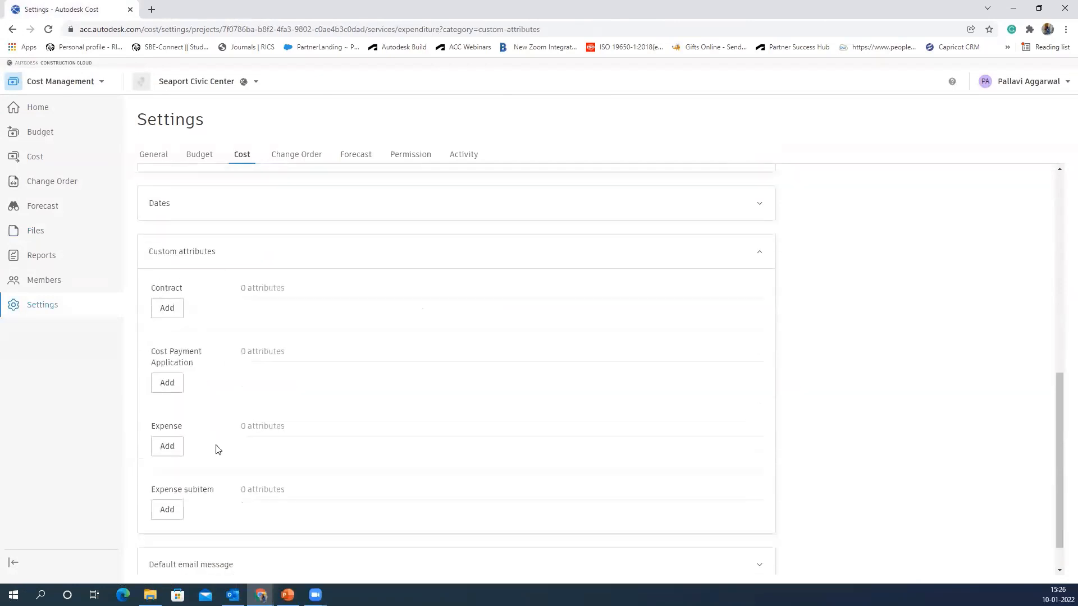
{"action": "left_click", "coordinate": [758, 252]}
Step: Expand Default email message and review the Contract - Request input, Contract - Send and Cost Payment Application texts without changing them
{"action": "left_click", "coordinate": [247, 516]}
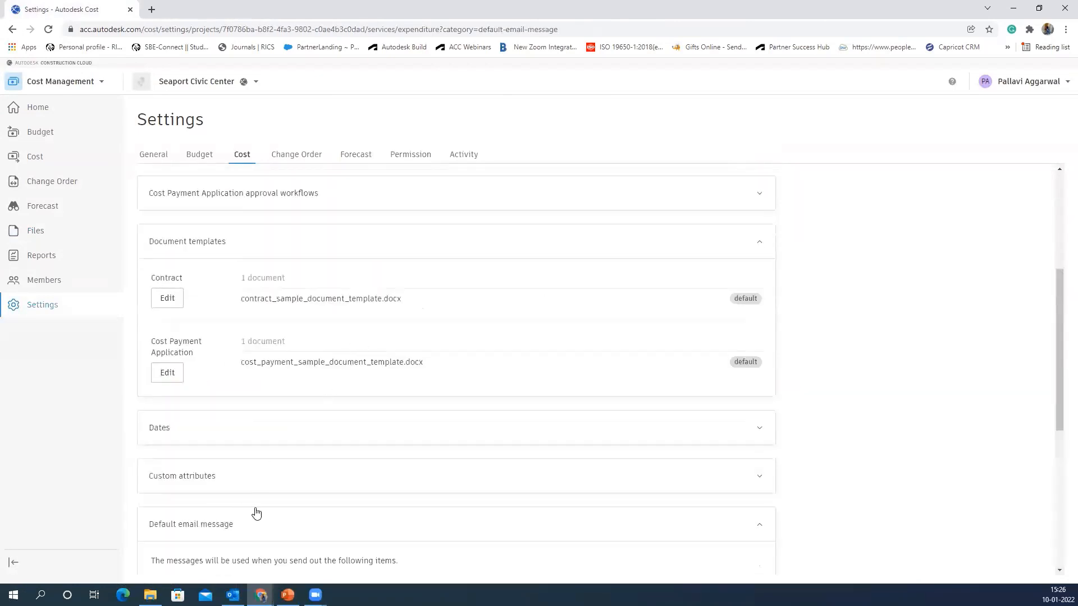
{"action": "double_click", "coordinate": [283, 417]}
{"action": "key", "text": "Right"}
{"action": "left_click", "coordinate": [211, 415]}
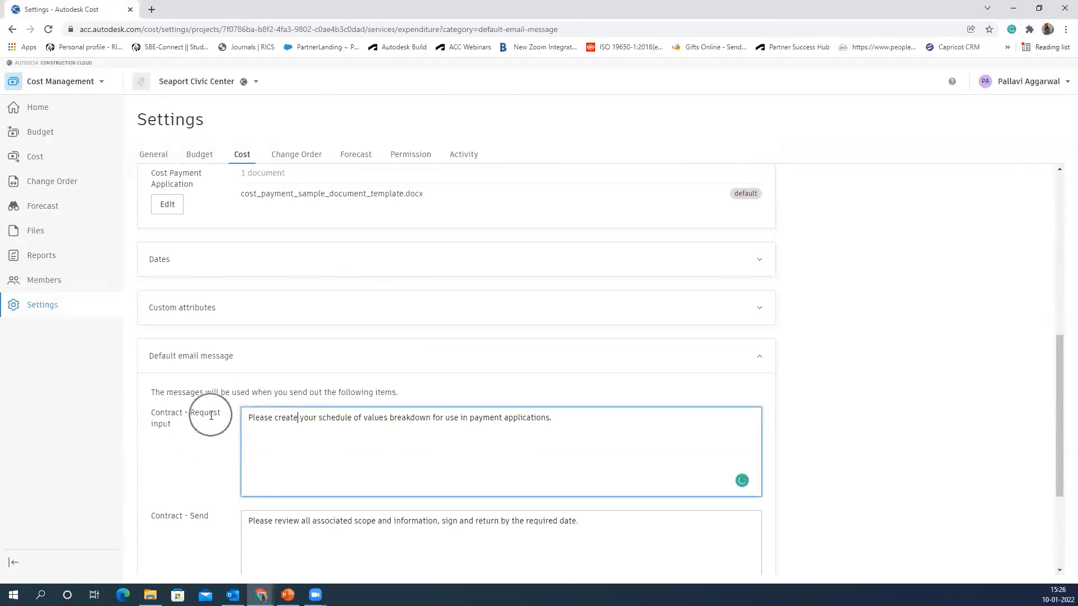
{"action": "scroll", "coordinate": [301, 444], "scroll_direction": "down", "scroll_amount": 2}
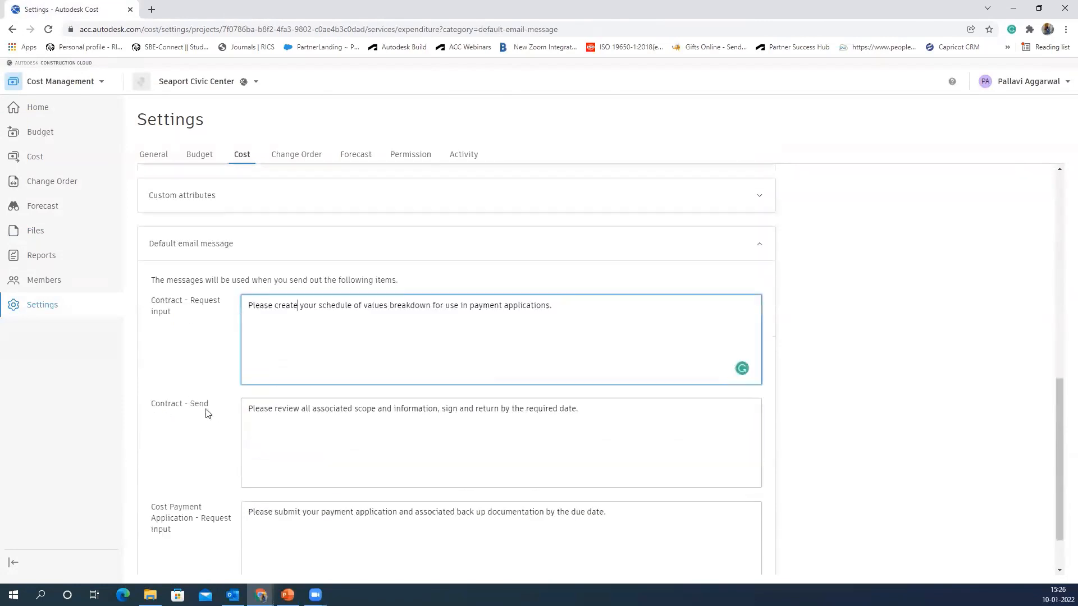
{"action": "left_click_drag", "start_coordinate": [253, 410], "coordinate": [363, 460]}
{"action": "left_click", "coordinate": [356, 464]}
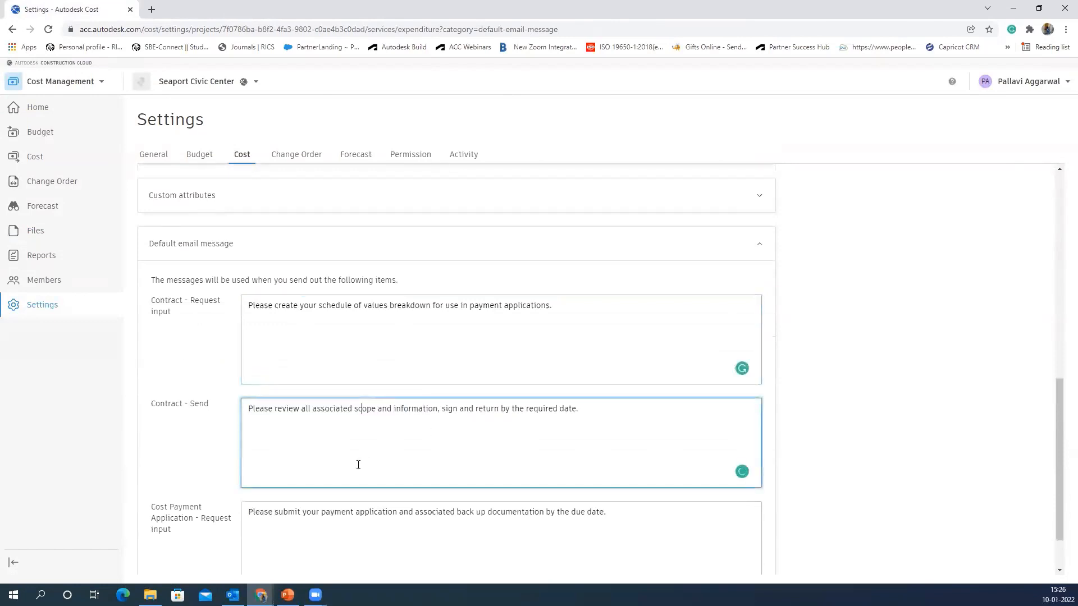
{"action": "scroll", "coordinate": [195, 454], "scroll_direction": "down", "scroll_amount": 1}
{"action": "left_click_drag", "start_coordinate": [204, 454], "coordinate": [212, 468]}
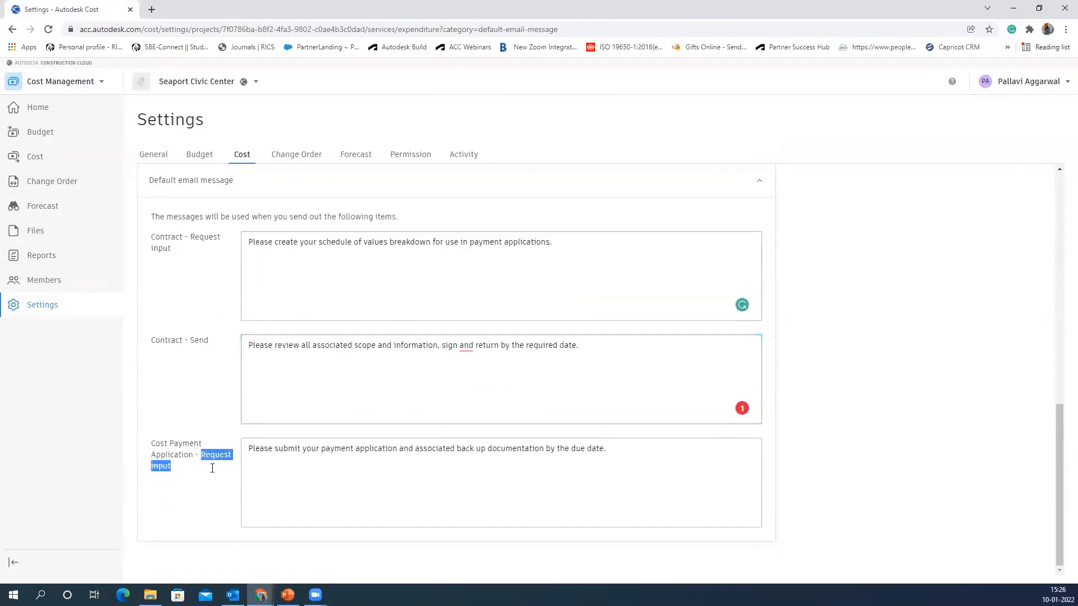
{"action": "left_click", "coordinate": [199, 490]}
{"action": "left_click_drag", "start_coordinate": [538, 347], "coordinate": [530, 346]}
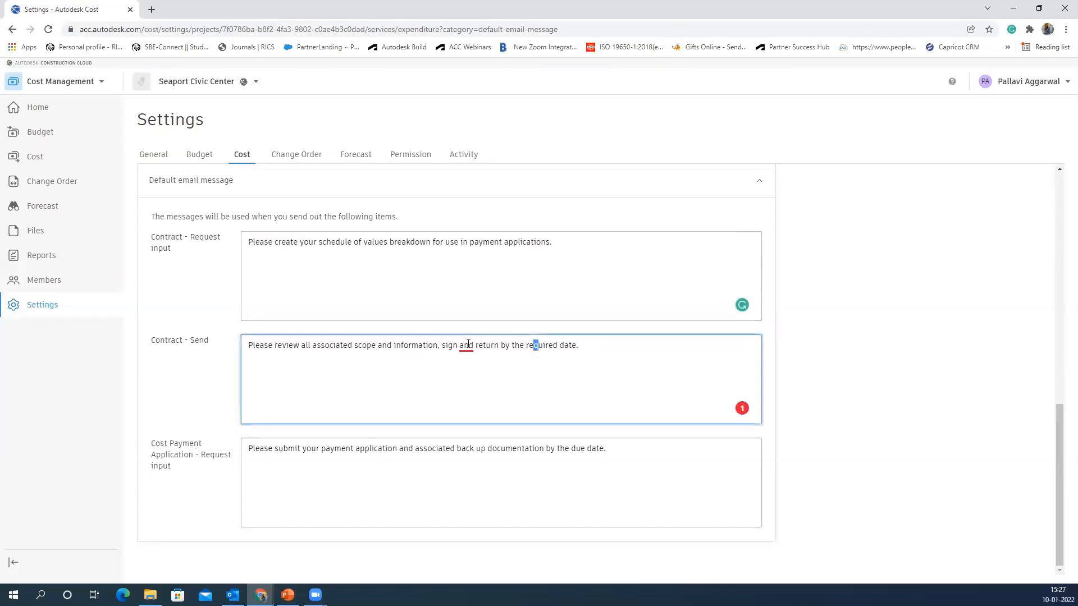
{"action": "left_click", "coordinate": [466, 346]}
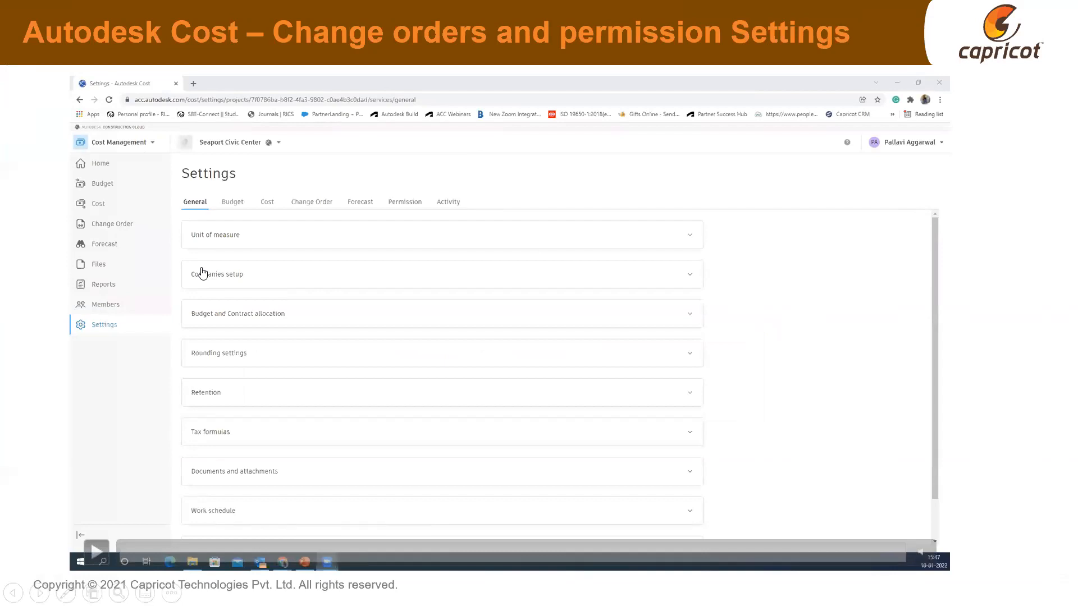
Step: Expand Number format in the Change Order settings and open the RFQ number format for editing
{"action": "left_click", "coordinate": [385, 304]}
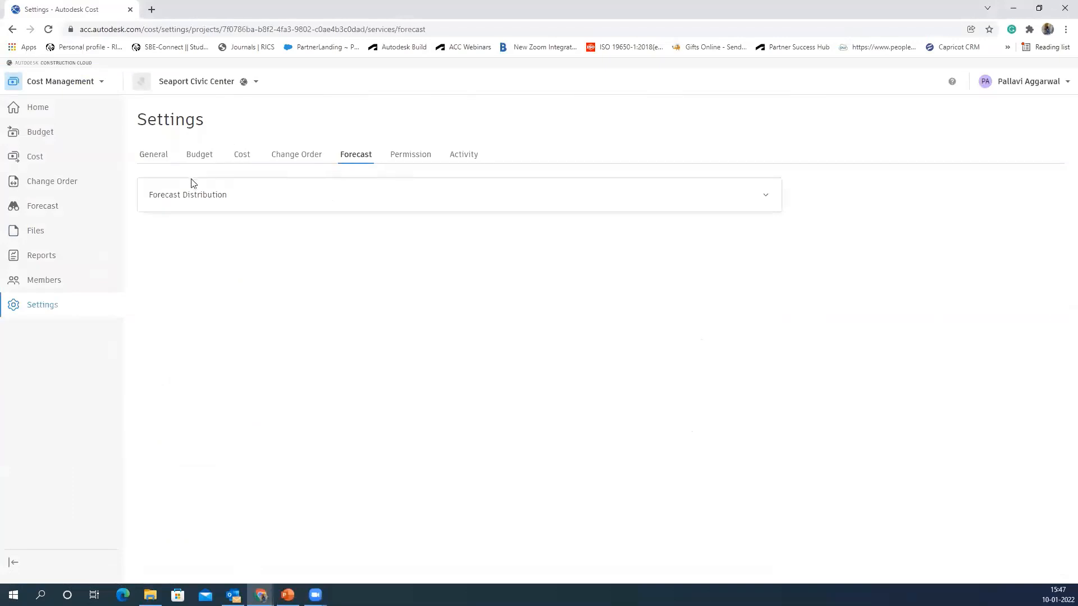
{"action": "left_click", "coordinate": [285, 162]}
{"action": "left_click", "coordinate": [213, 203]}
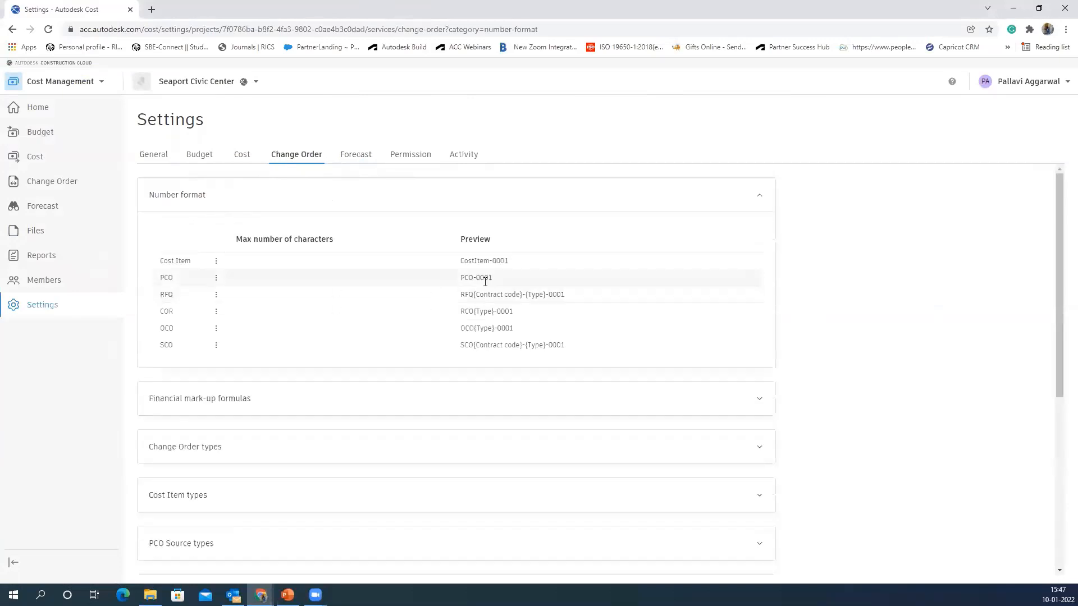
{"action": "left_click", "coordinate": [216, 296]}
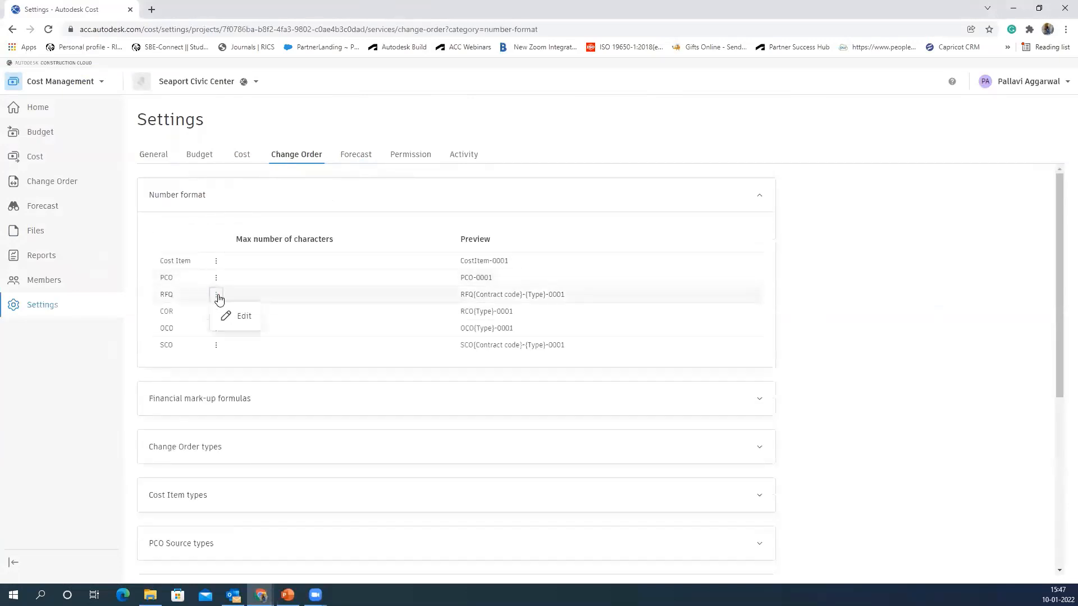
{"action": "left_click", "coordinate": [239, 316]}
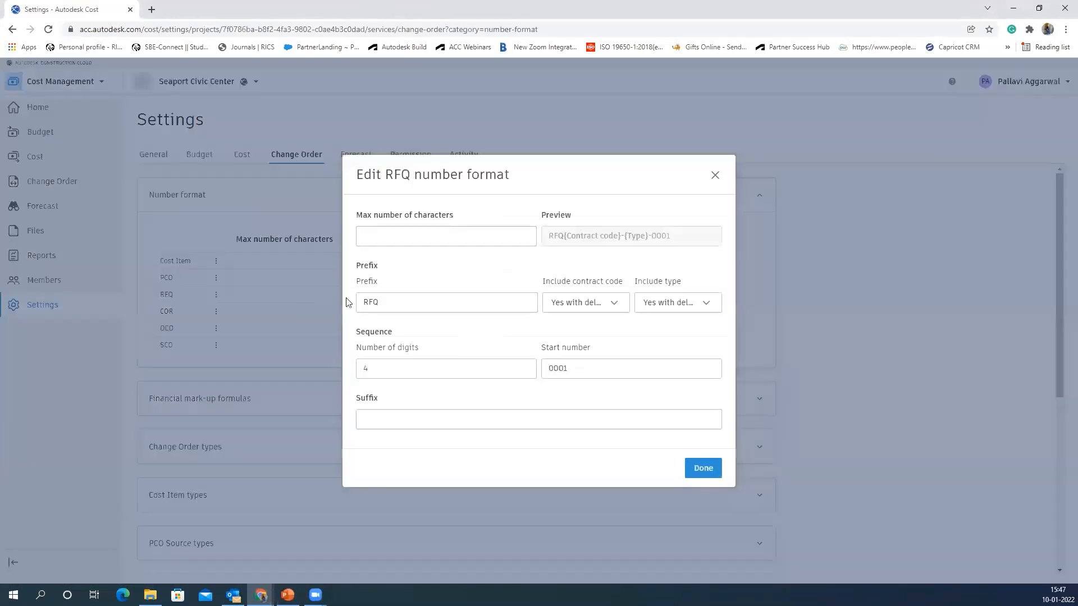
{"action": "key", "text": "ctrl"}
{"action": "key", "text": "ctrl"}
Step: Try setting Include contract code to No in the RFQ number format
{"action": "left_click", "coordinate": [611, 303]}
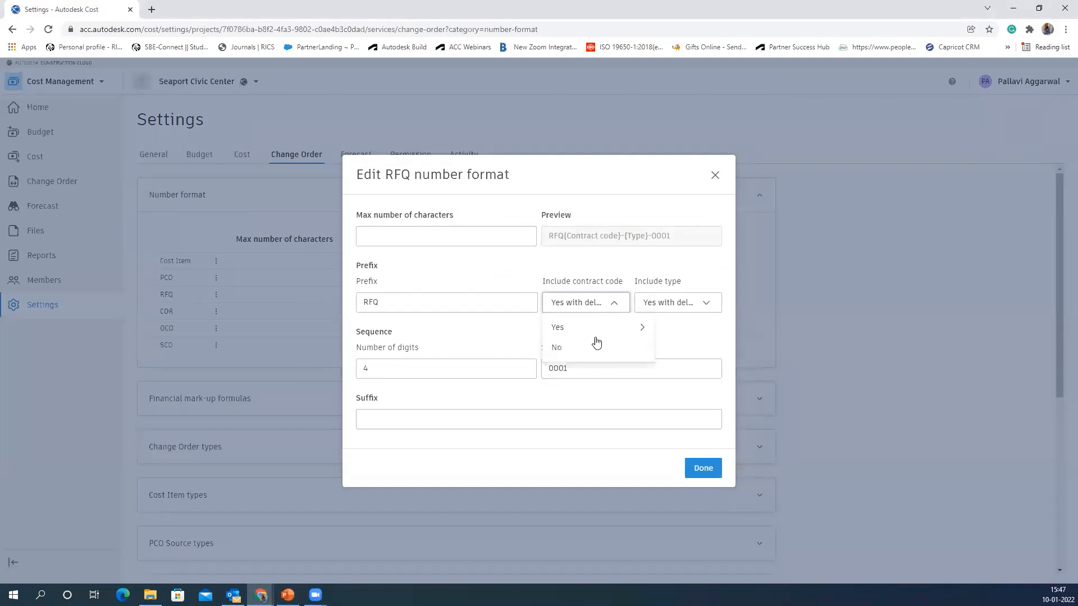
{"action": "left_click", "coordinate": [595, 345]}
{"action": "key", "text": "ctrl"}
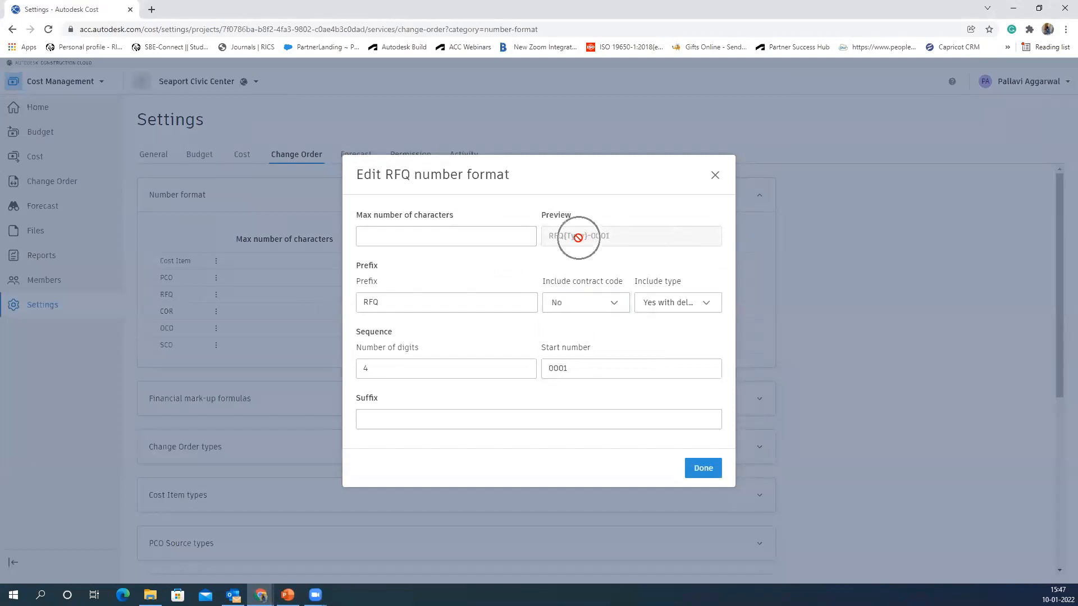
Step: Include the contract code in the RFQ number format as Yes, Without delimiter, and confirm the format
{"action": "left_click", "coordinate": [581, 311]}
{"action": "mouse_move", "coordinate": [582, 326]}
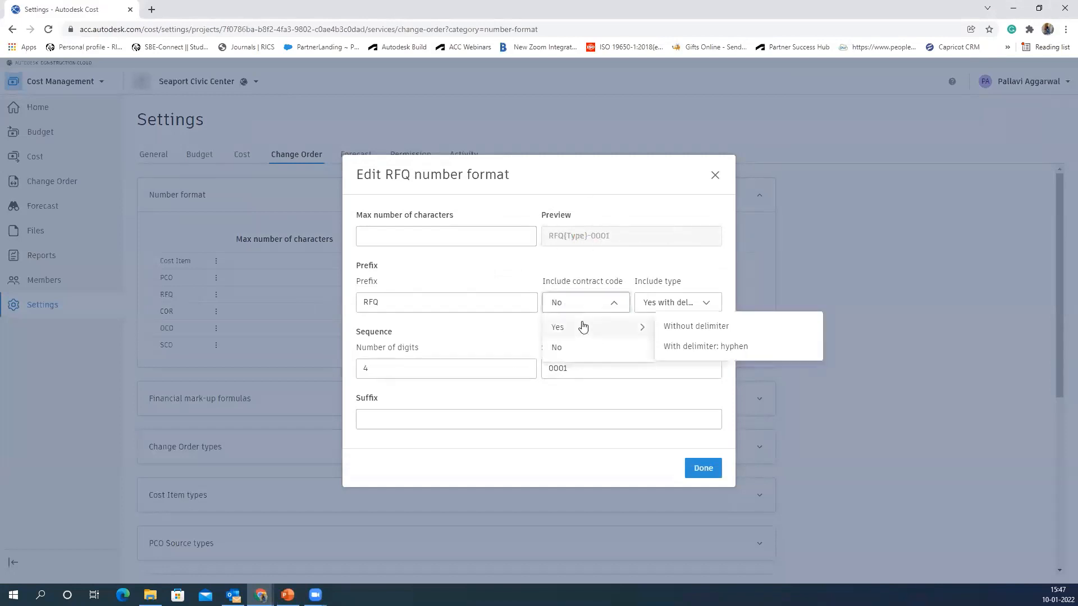
{"action": "left_click", "coordinate": [672, 330]}
{"action": "left_click", "coordinate": [706, 468]}
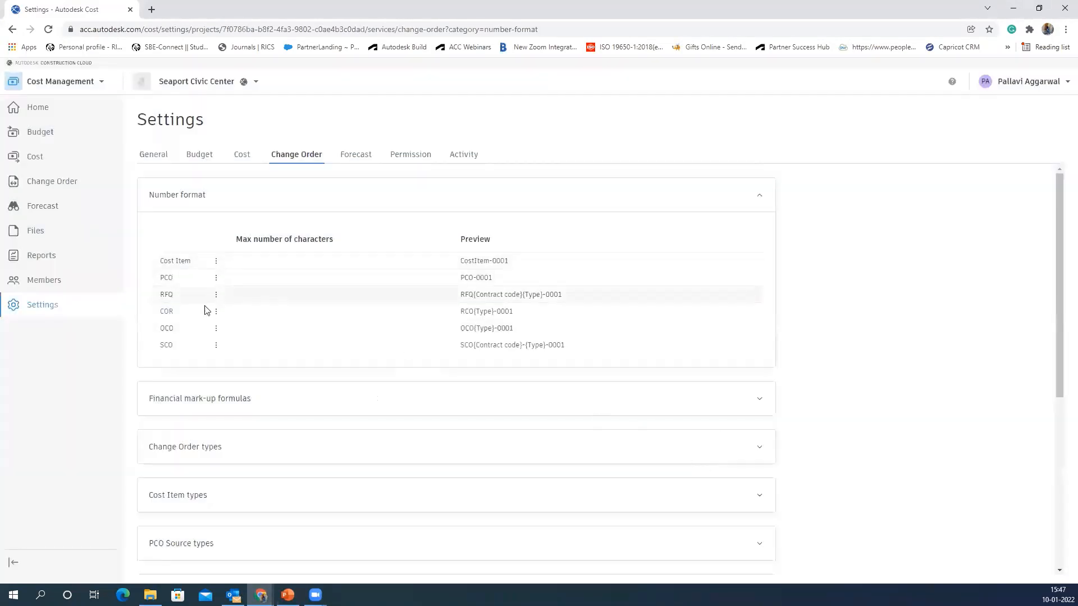
Step: Expand Financial mark-up formulas and examine Example Markup (for new projects) and a blank new formula, saving neither
{"action": "left_click", "coordinate": [214, 397]}
{"action": "scroll", "coordinate": [213, 397], "scroll_direction": "down", "scroll_amount": 1}
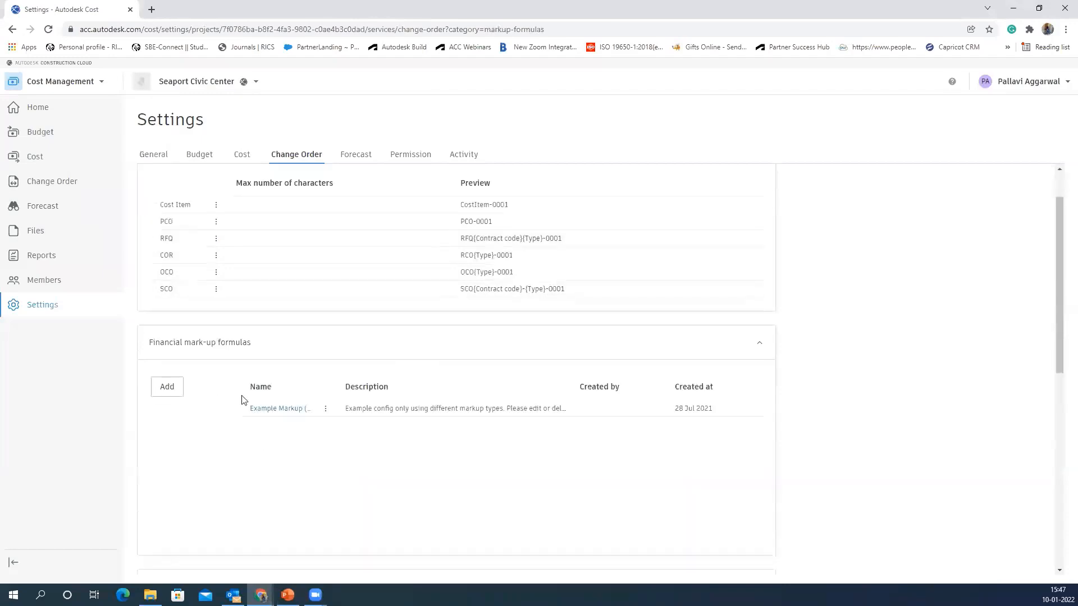
{"action": "left_click", "coordinate": [267, 415]}
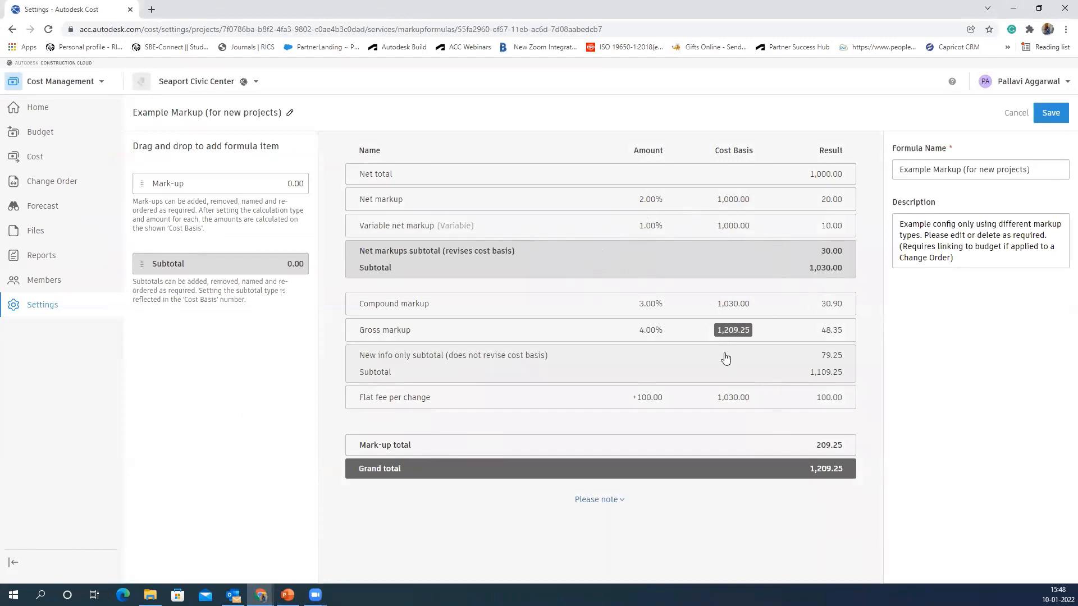
{"action": "left_click", "coordinate": [1027, 115]}
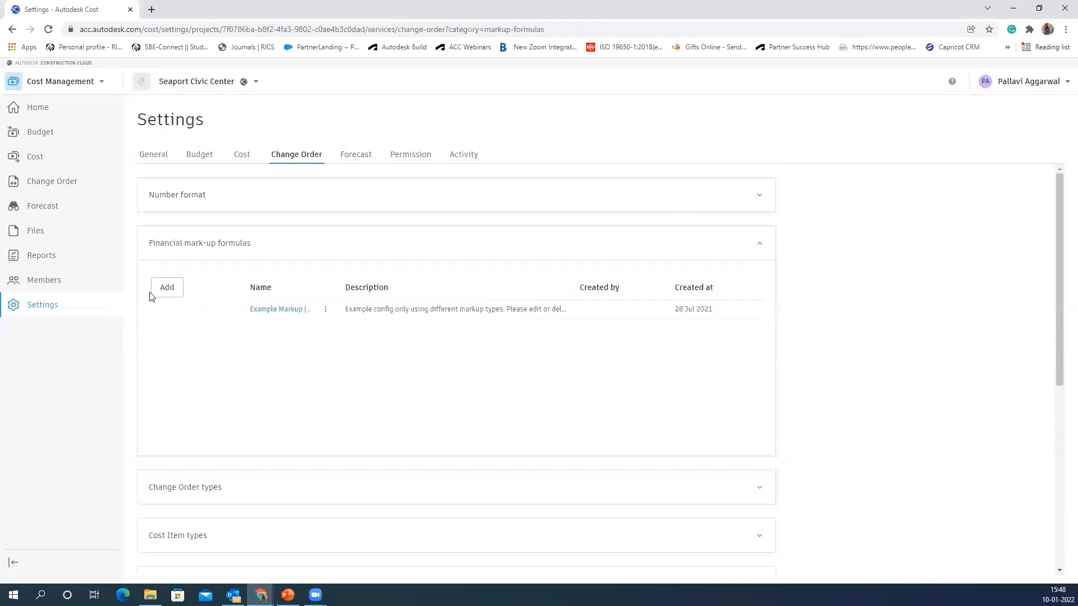
{"action": "left_click", "coordinate": [166, 288]}
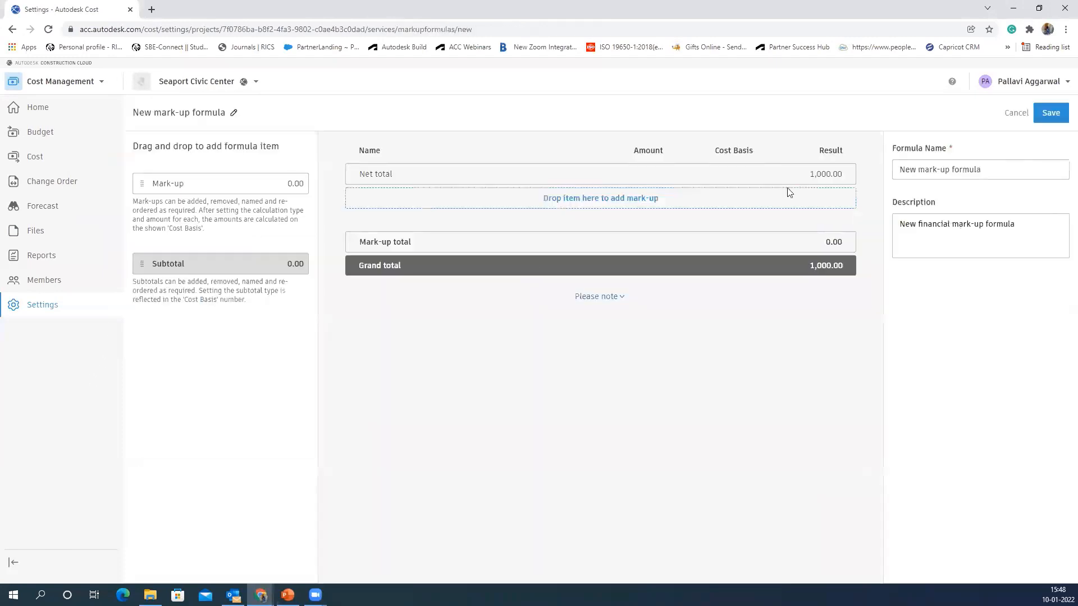
{"action": "left_click", "coordinate": [1015, 113]}
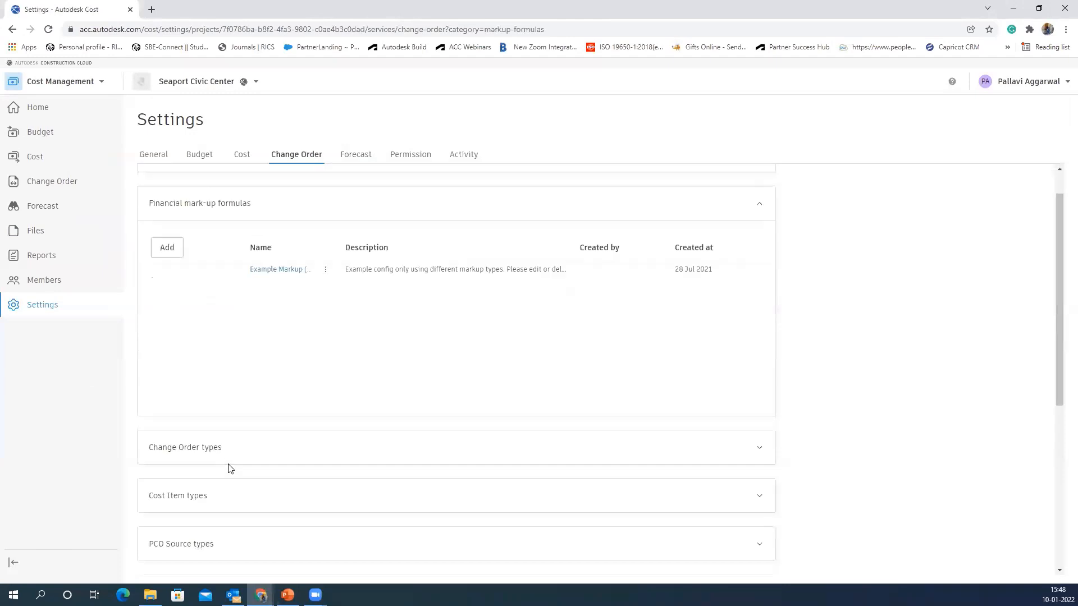
Step: Expand Change Order types and look at the Subcontract Quotation description field and the Back Charge type's available actions
{"action": "left_click", "coordinate": [217, 441]}
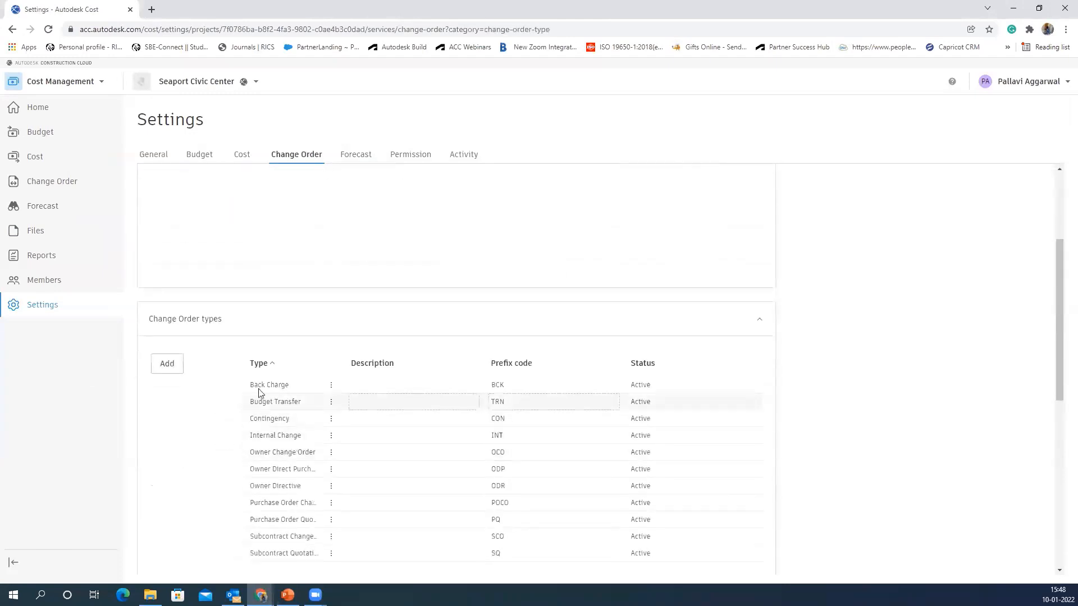
{"action": "scroll", "coordinate": [275, 382], "scroll_direction": "down", "scroll_amount": 1}
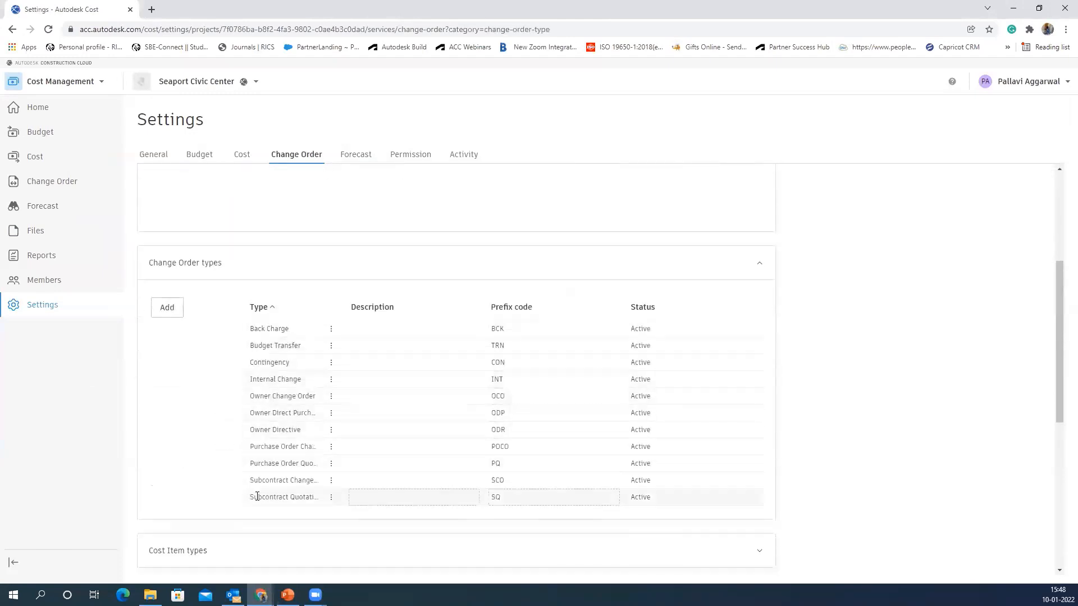
{"action": "left_click", "coordinate": [355, 500]}
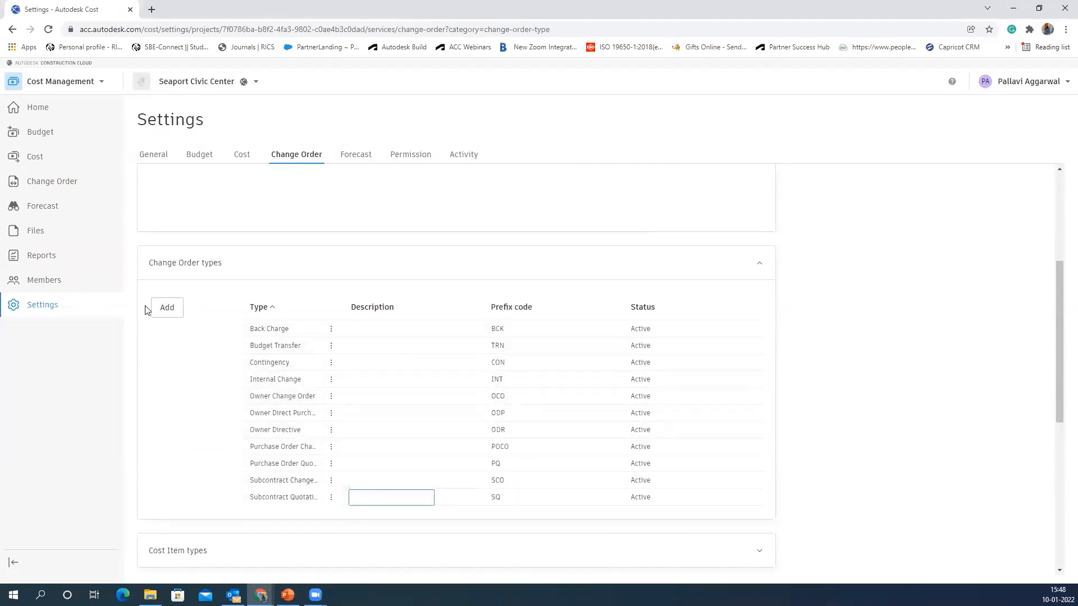
{"action": "left_click", "coordinate": [331, 329]}
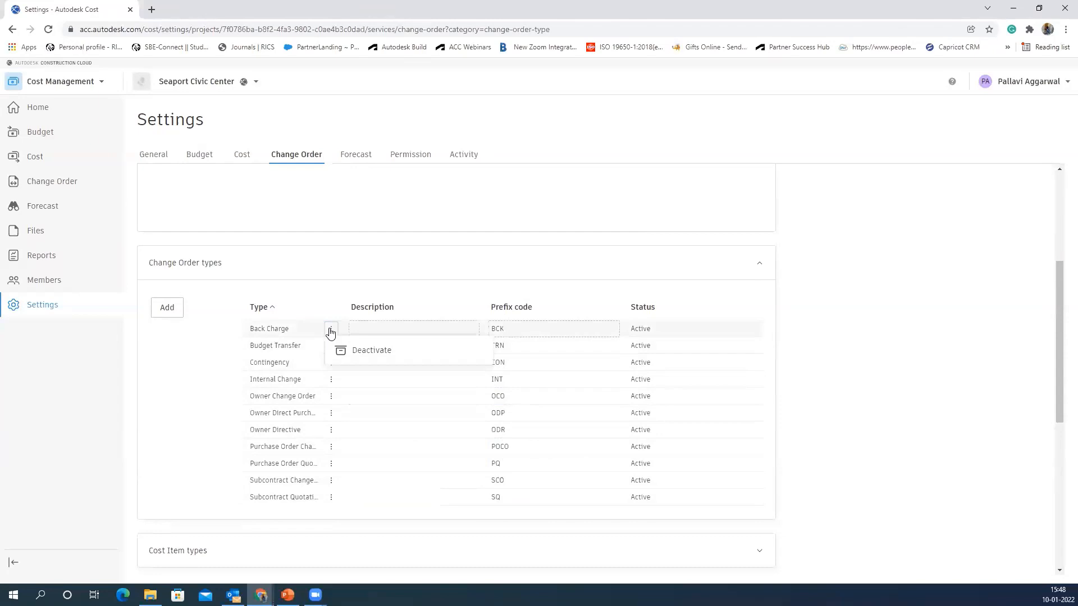
{"action": "left_click", "coordinate": [180, 373]}
Step: Expand Cost Item types in the Change Order settings and review the listed types
{"action": "scroll", "coordinate": [264, 446], "scroll_direction": "down", "scroll_amount": 2}
{"action": "left_click", "coordinate": [264, 442]}
{"action": "scroll", "coordinate": [264, 447], "scroll_direction": "down", "scroll_amount": 2}
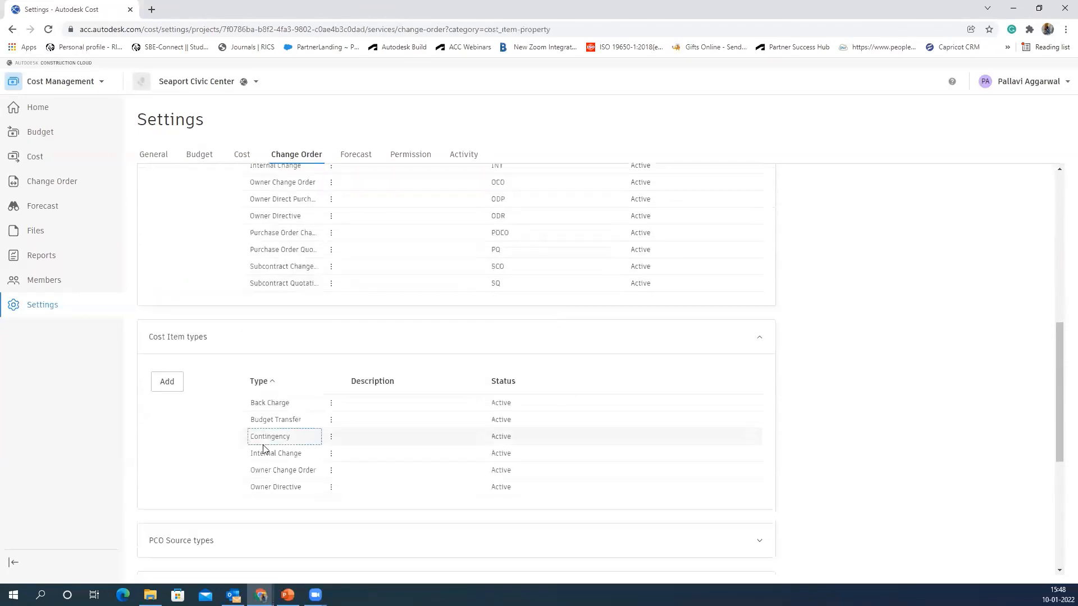
{"action": "scroll", "coordinate": [264, 447], "scroll_direction": "down", "scroll_amount": 1}
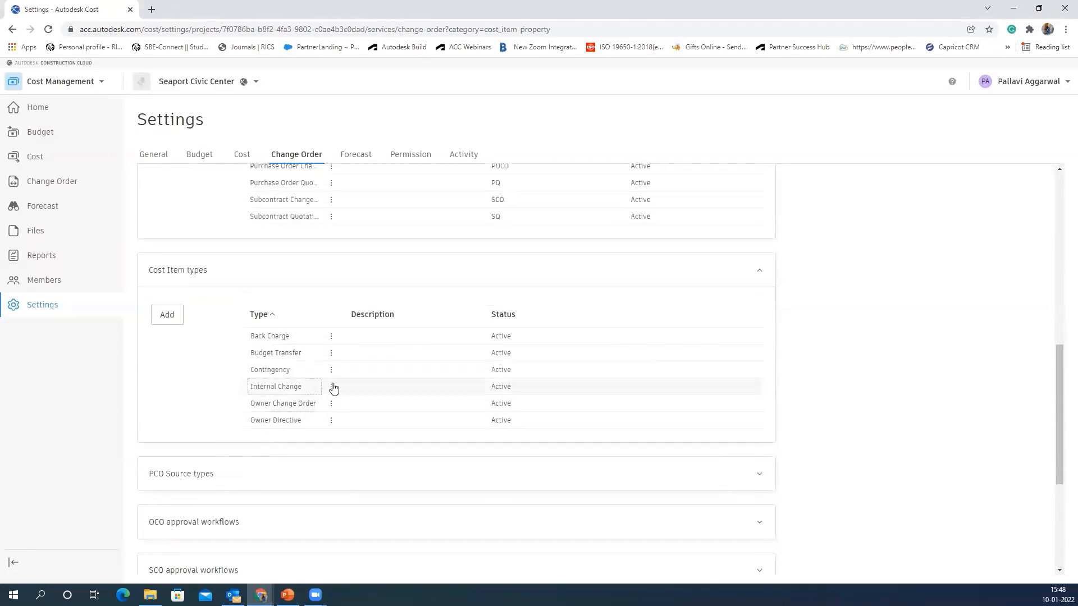
Step: Check which actions are available for the Back Charge cost item type without applying any
{"action": "left_click", "coordinate": [331, 337]}
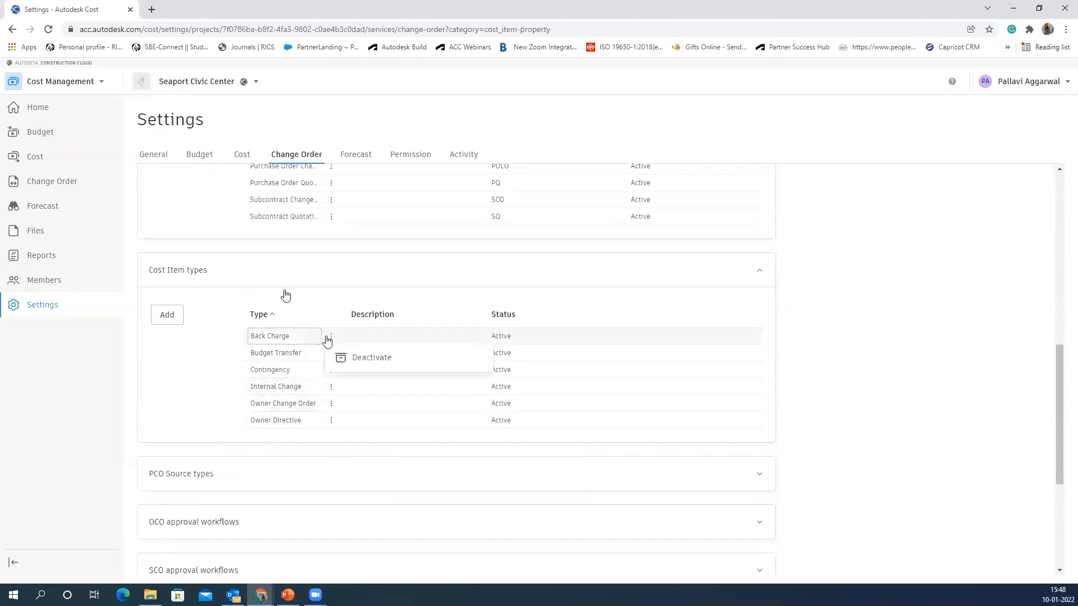
{"action": "left_click", "coordinate": [208, 366]}
{"action": "scroll", "coordinate": [221, 378], "scroll_direction": "down", "scroll_amount": 2}
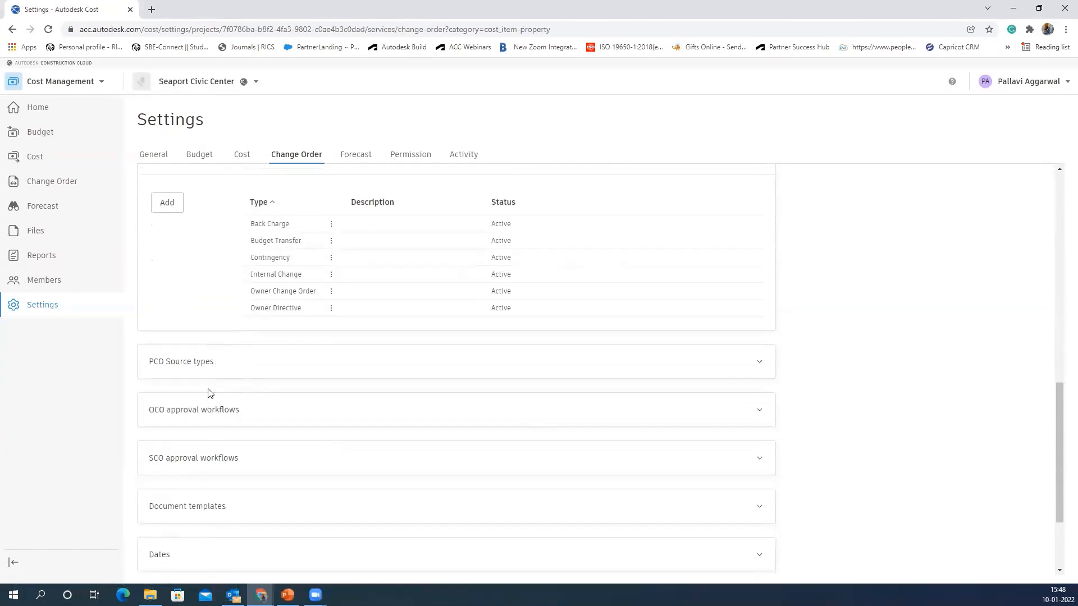
Step: Expand OCO approval workflows, review the condition and review steps of OCO - Two Step Approval, and leave it without saving
{"action": "left_click", "coordinate": [205, 411]}
{"action": "left_click", "coordinate": [211, 359]}
{"action": "scroll", "coordinate": [481, 352], "scroll_direction": "down", "scroll_amount": 1}
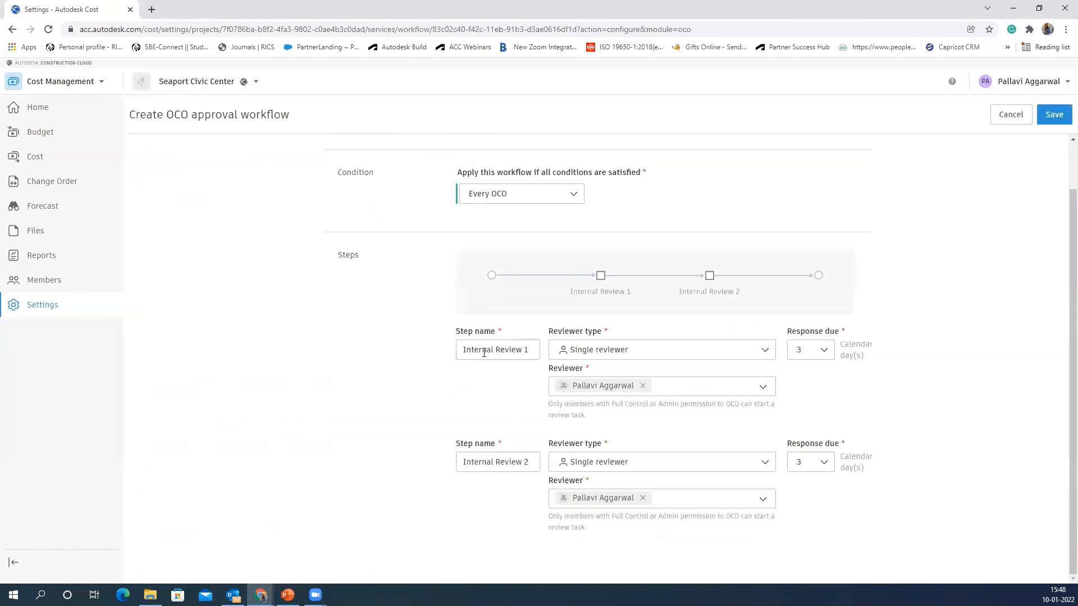
{"action": "scroll", "coordinate": [488, 354], "scroll_direction": "up", "scroll_amount": 1}
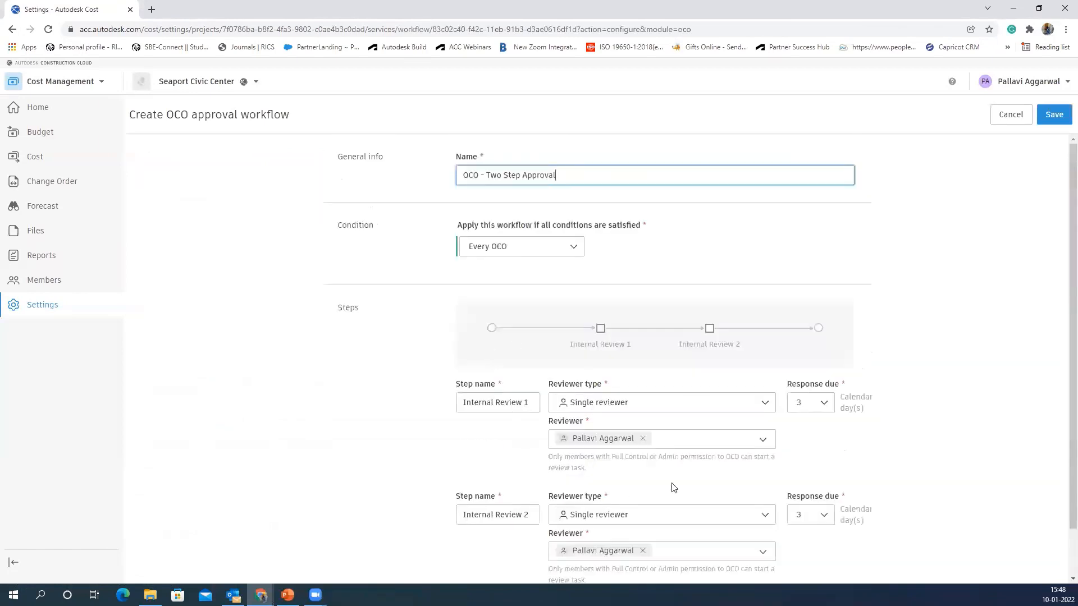
{"action": "left_click", "coordinate": [1009, 115]}
Step: Expand SCO approval workflows and review the listed SCO - Approval Workflow and the remaining Change Order settings sections
{"action": "scroll", "coordinate": [381, 547], "scroll_direction": "down", "scroll_amount": 2}
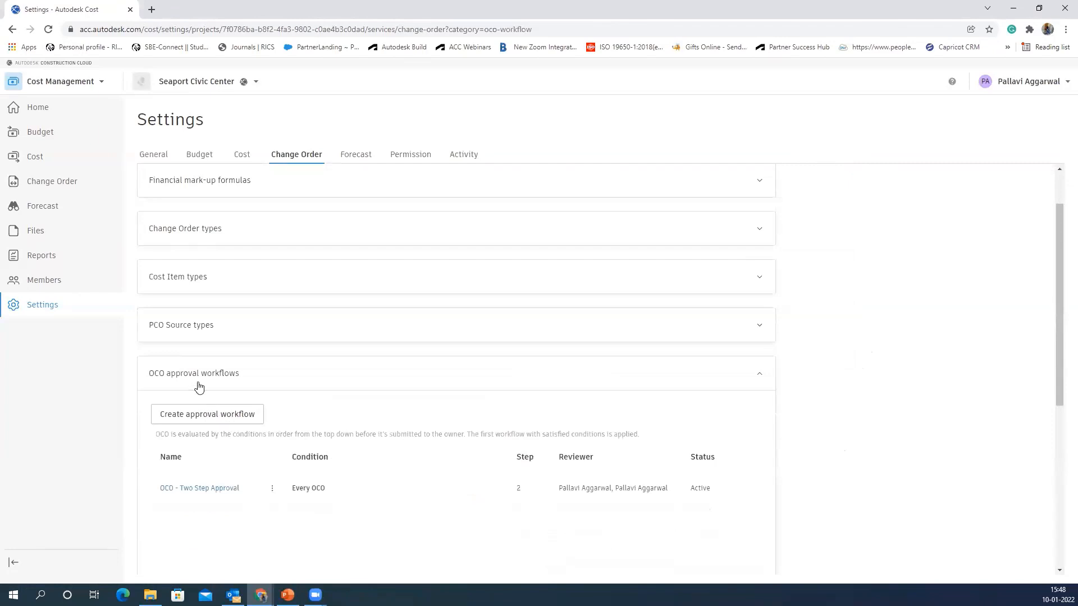
{"action": "scroll", "coordinate": [198, 386], "scroll_direction": "down", "scroll_amount": 3}
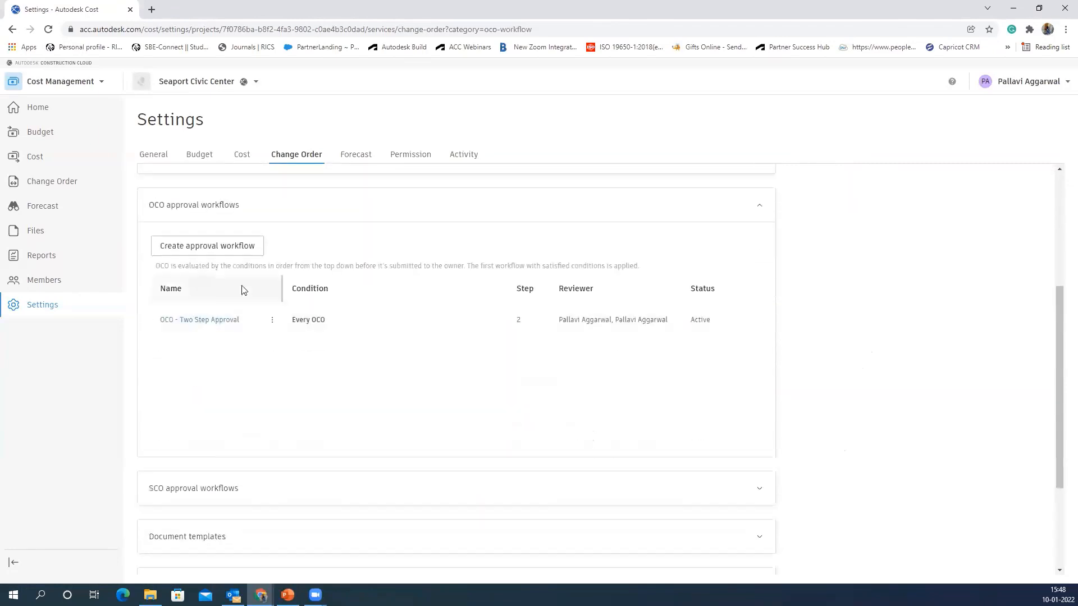
{"action": "left_click", "coordinate": [215, 497]}
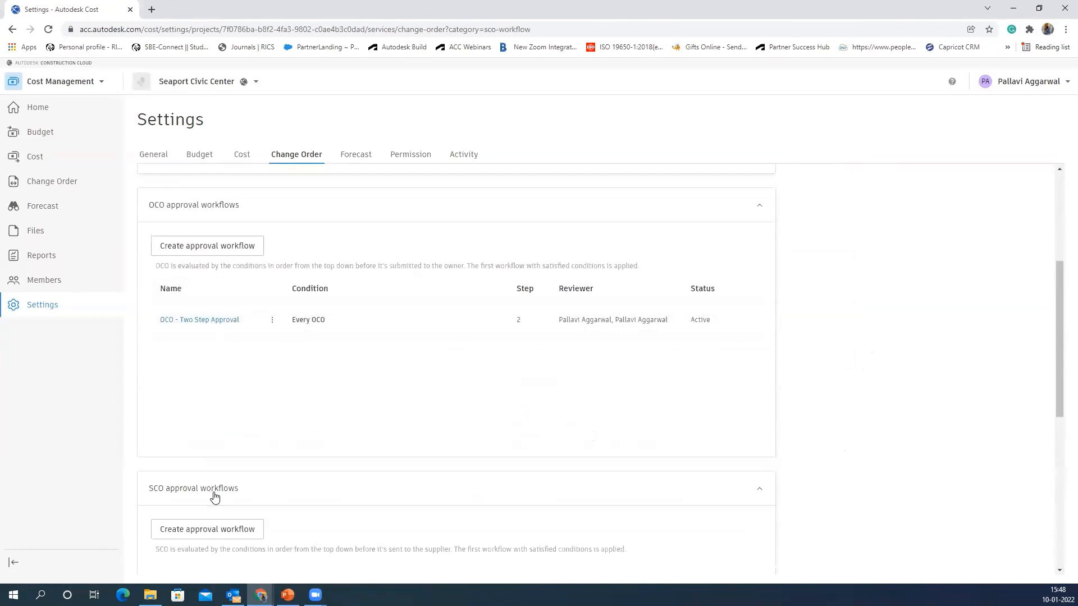
{"action": "scroll", "coordinate": [215, 497], "scroll_direction": "down", "scroll_amount": 2}
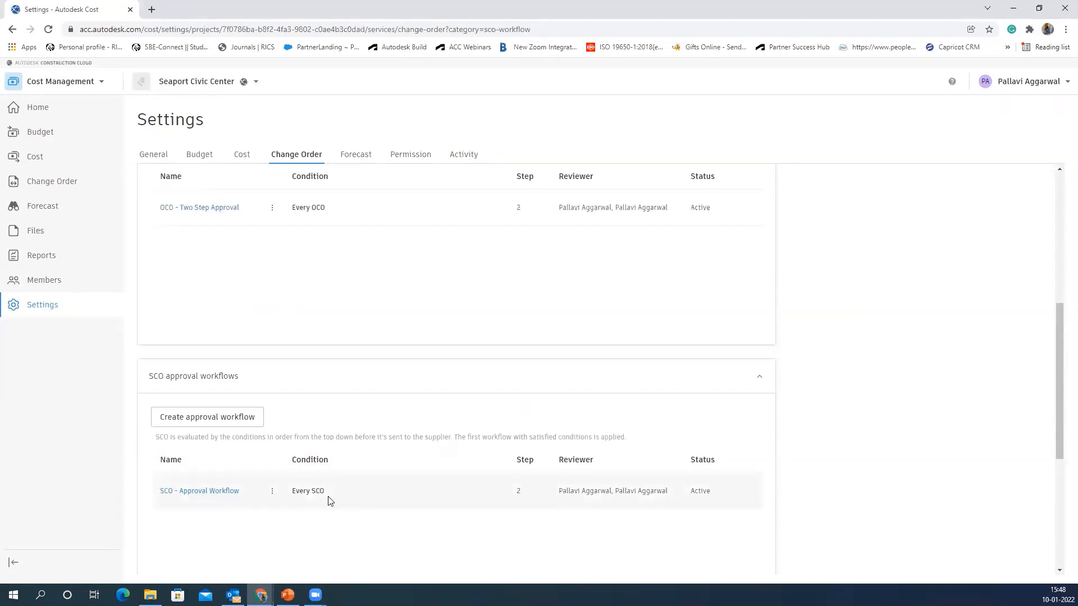
{"action": "scroll", "coordinate": [330, 500], "scroll_direction": "down", "scroll_amount": 5}
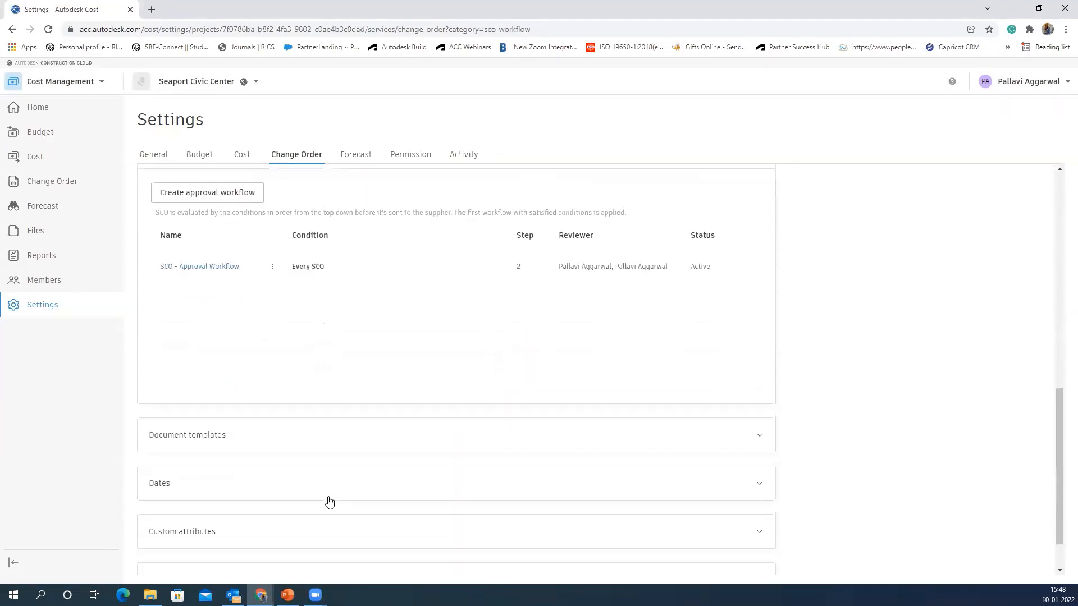
Step: Review the Permission settings across all modules, including the access levels offered for Expense and for the Project Architect role's Cost Payment Application
{"action": "left_click", "coordinate": [400, 153]}
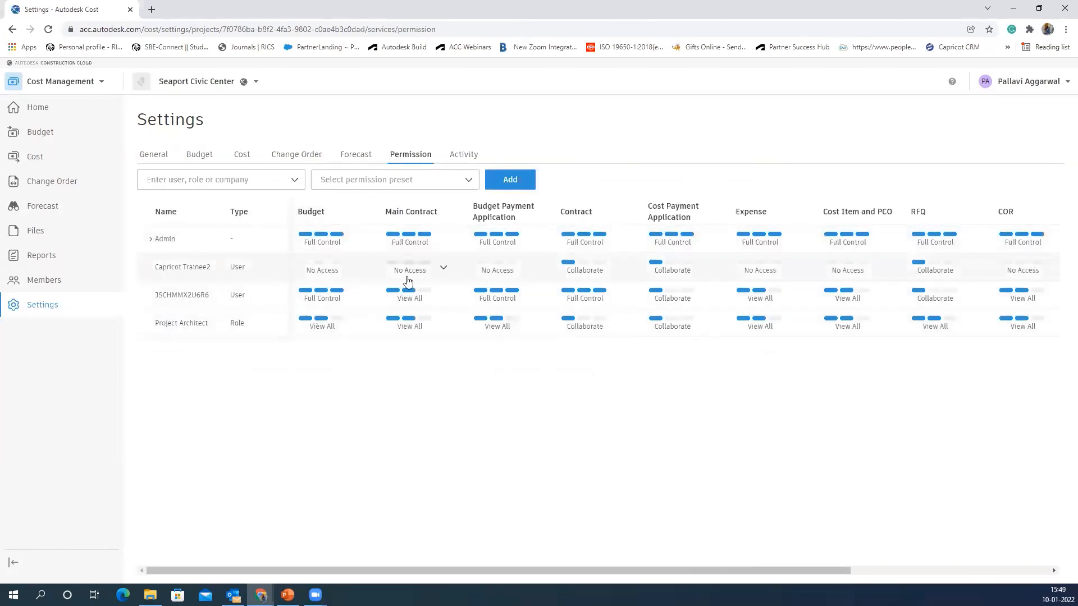
{"action": "left_click_drag", "start_coordinate": [549, 565], "coordinate": [718, 565]}
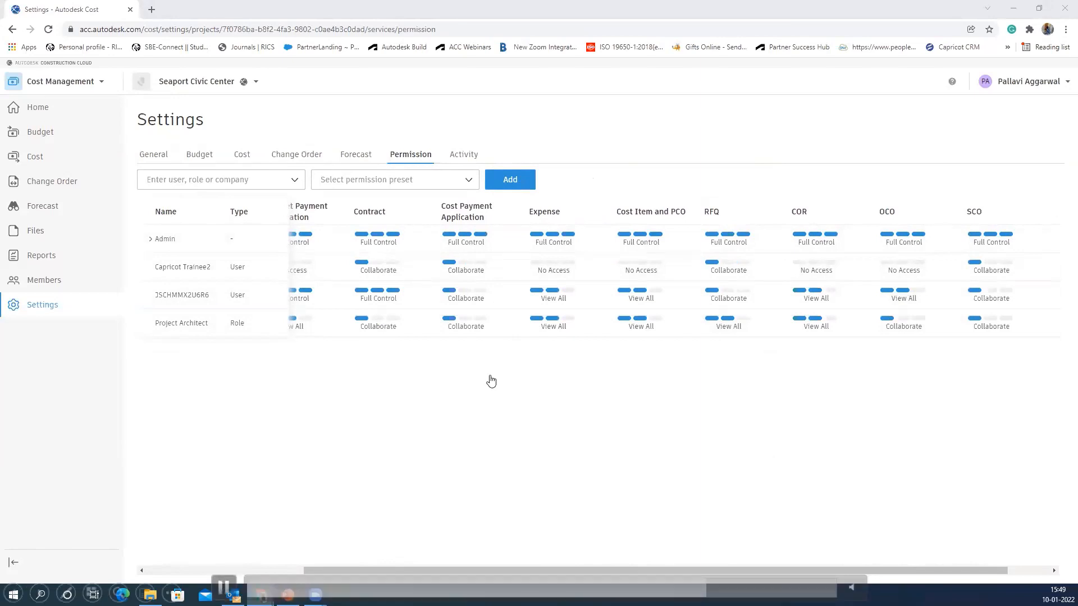
{"action": "left_click", "coordinate": [587, 296]}
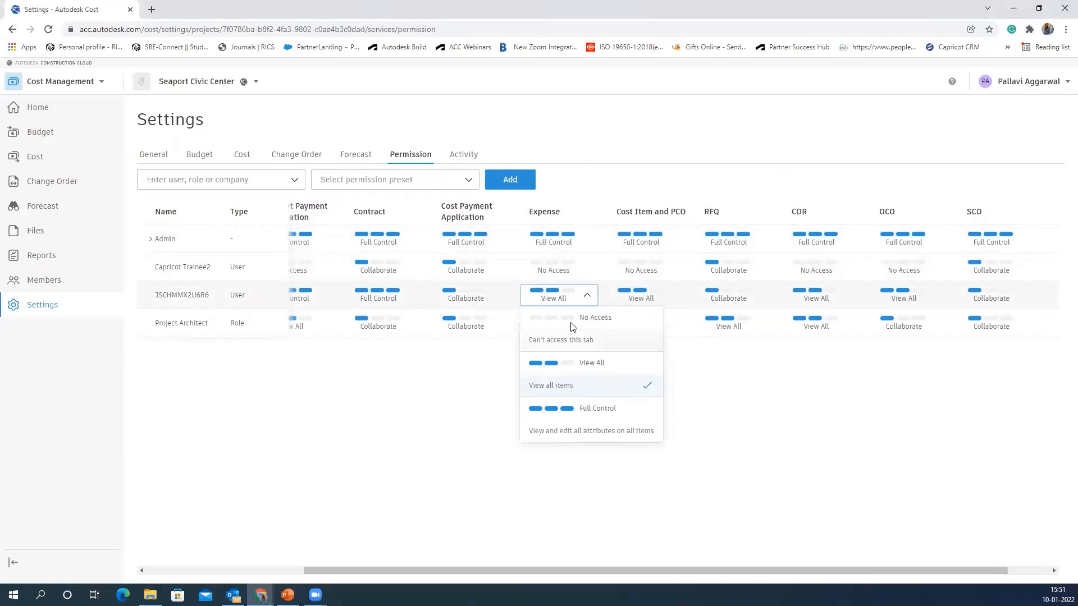
{"action": "left_click", "coordinate": [445, 370]}
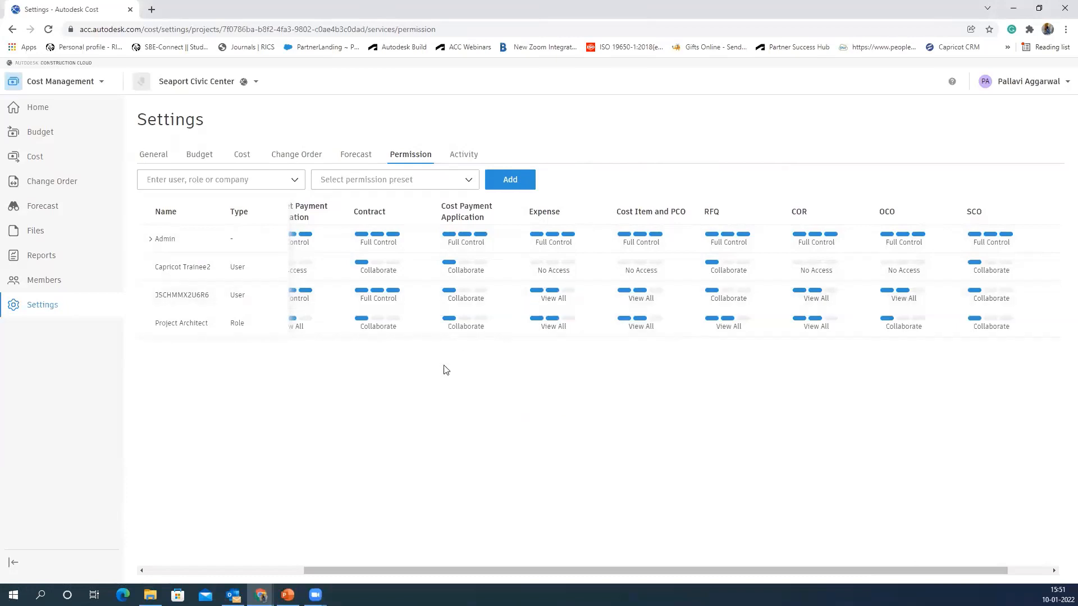
{"action": "left_click", "coordinate": [497, 325]}
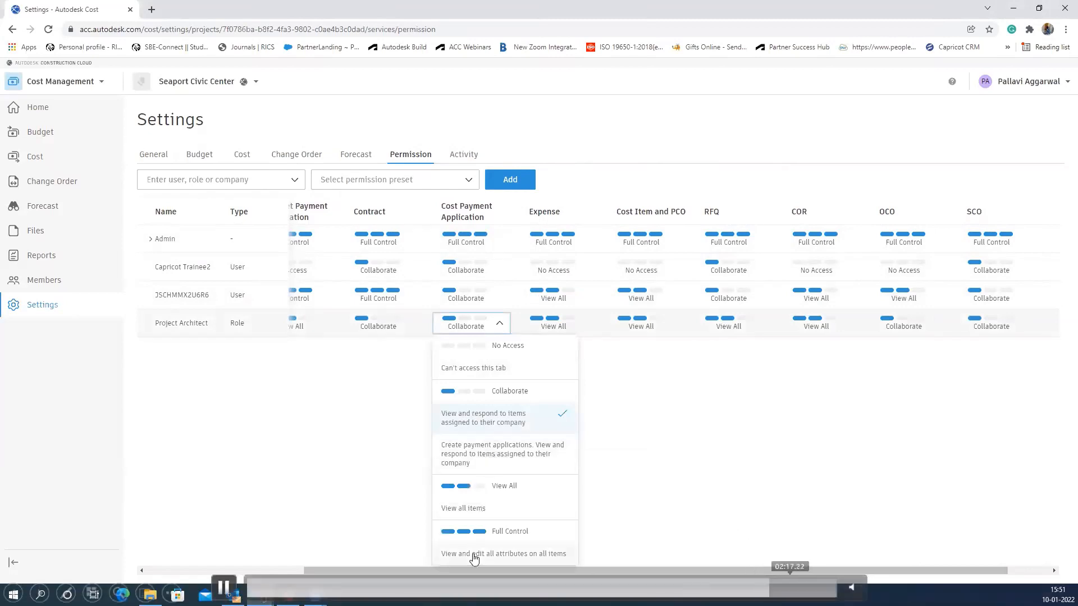
{"action": "key", "text": "space"}
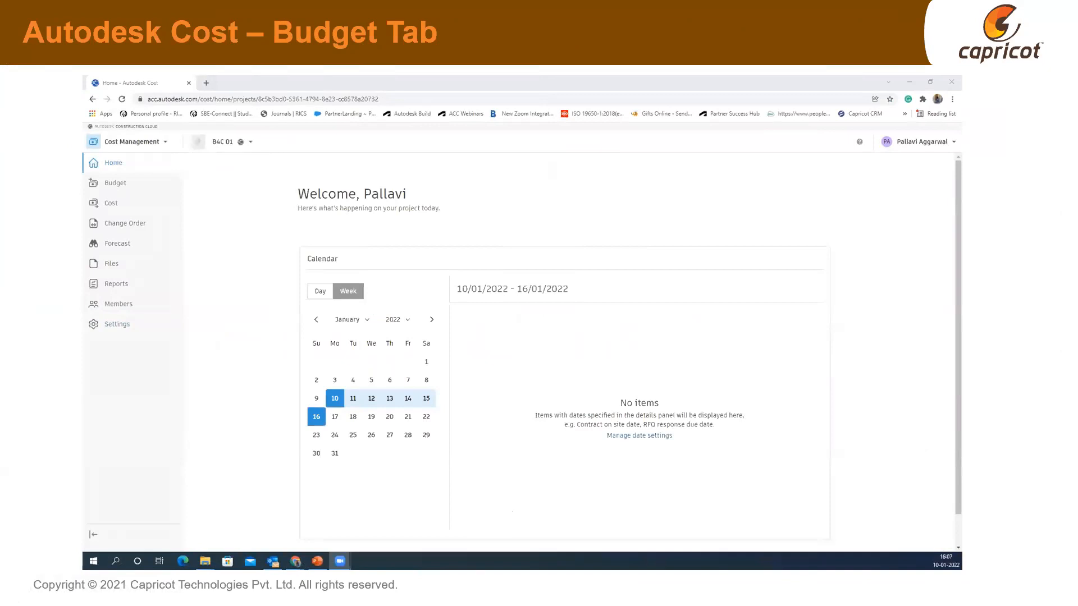
{"action": "left_click", "coordinate": [549, 406]}
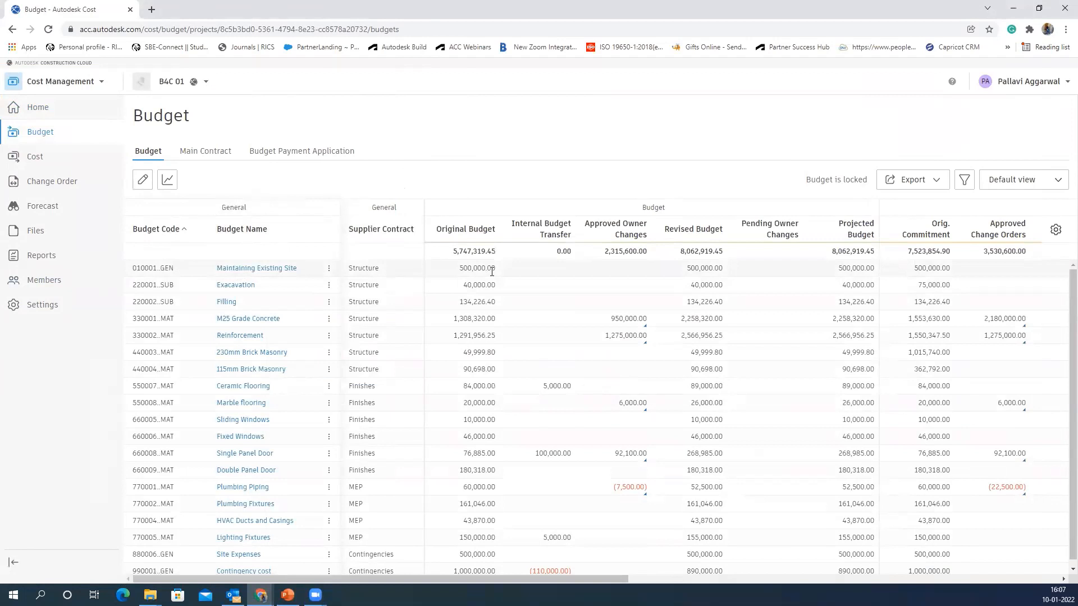
Step: Examine the B4C 01 budget table's Budget, Cost, Forecast, Variance and Complete (%) columns
{"action": "mouse_move", "coordinate": [490, 254]}
{"action": "left_click_drag", "start_coordinate": [547, 580], "coordinate": [794, 583]}
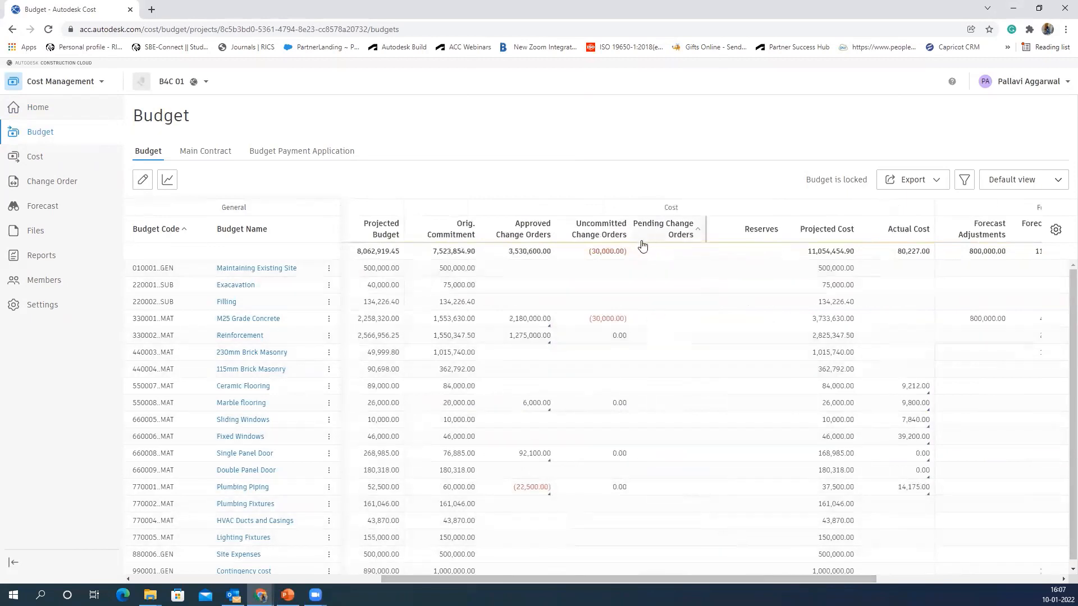
{"action": "left_click_drag", "start_coordinate": [469, 578], "coordinate": [702, 577]}
{"action": "left_click", "coordinate": [690, 247]}
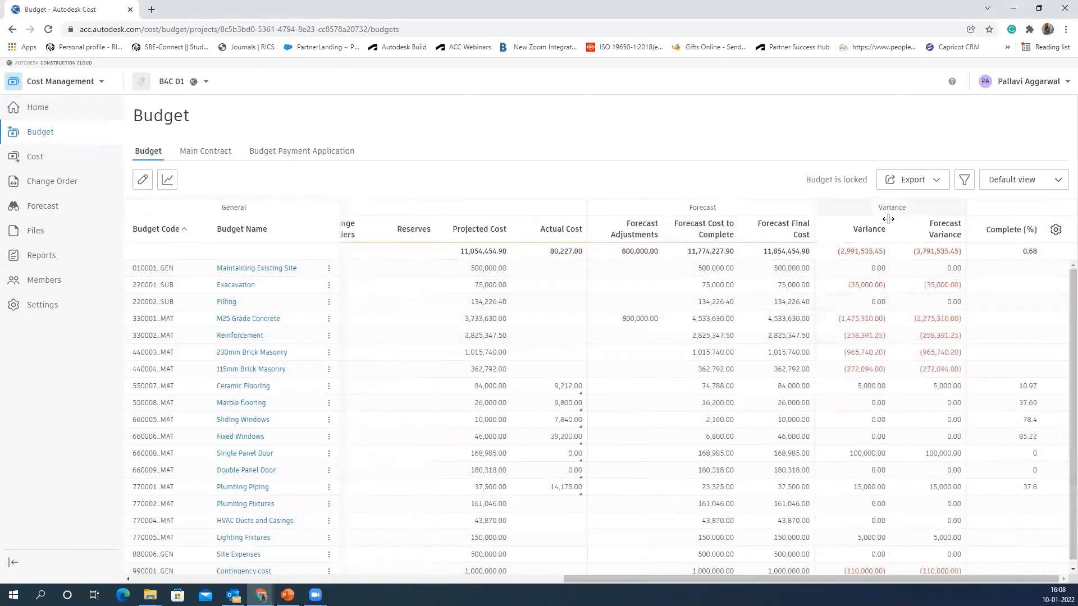
{"action": "left_click", "coordinate": [933, 248]}
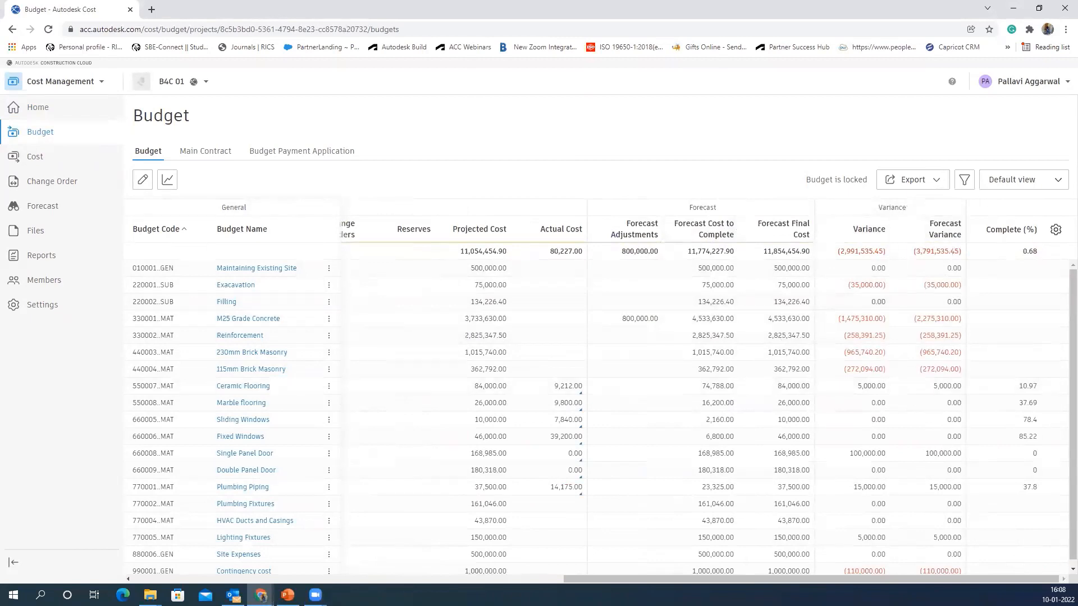
{"action": "key", "text": "ctrl"}
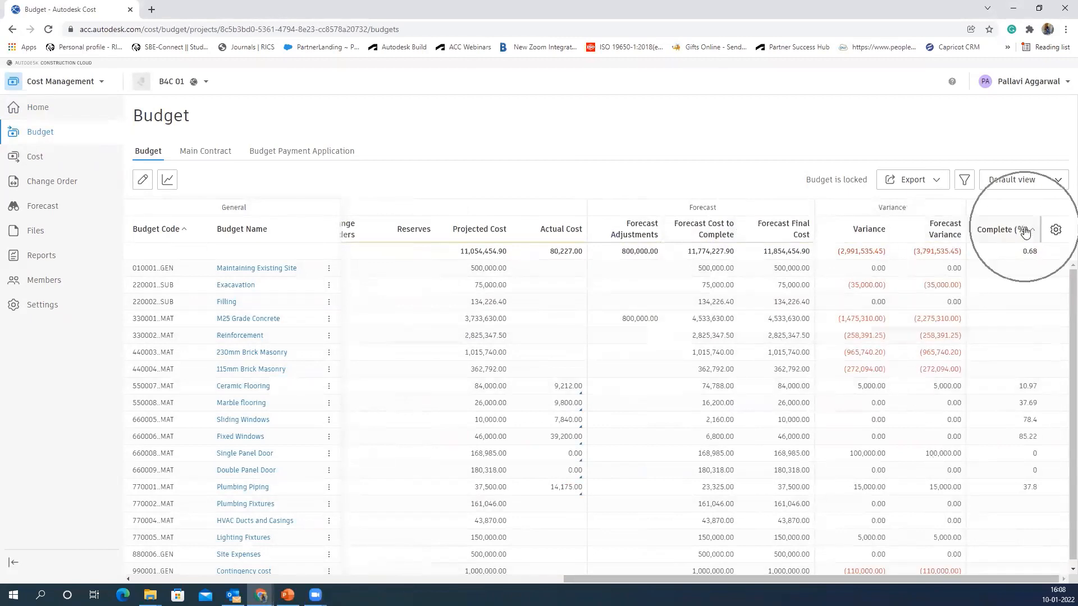
{"action": "mouse_move", "coordinate": [641, 230]}
{"action": "mouse_move", "coordinate": [718, 238]}
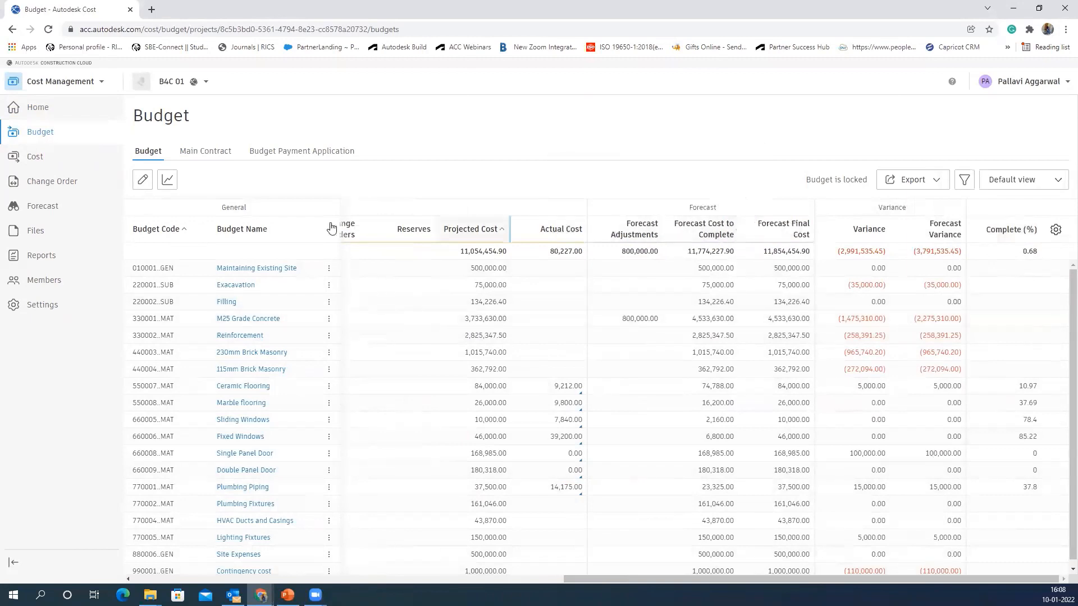
Step: In the budget's edit view, check the Maintaining Existing Site item's actions and review its details from budget code to forecast adjustments
{"action": "left_click", "coordinate": [143, 180]}
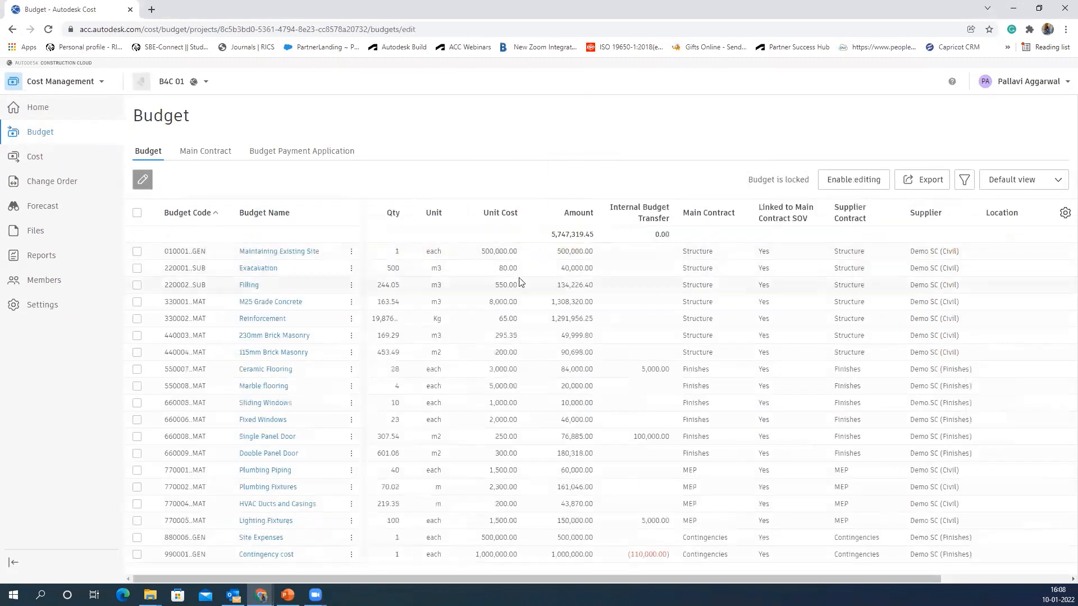
{"action": "left_click", "coordinate": [351, 253]}
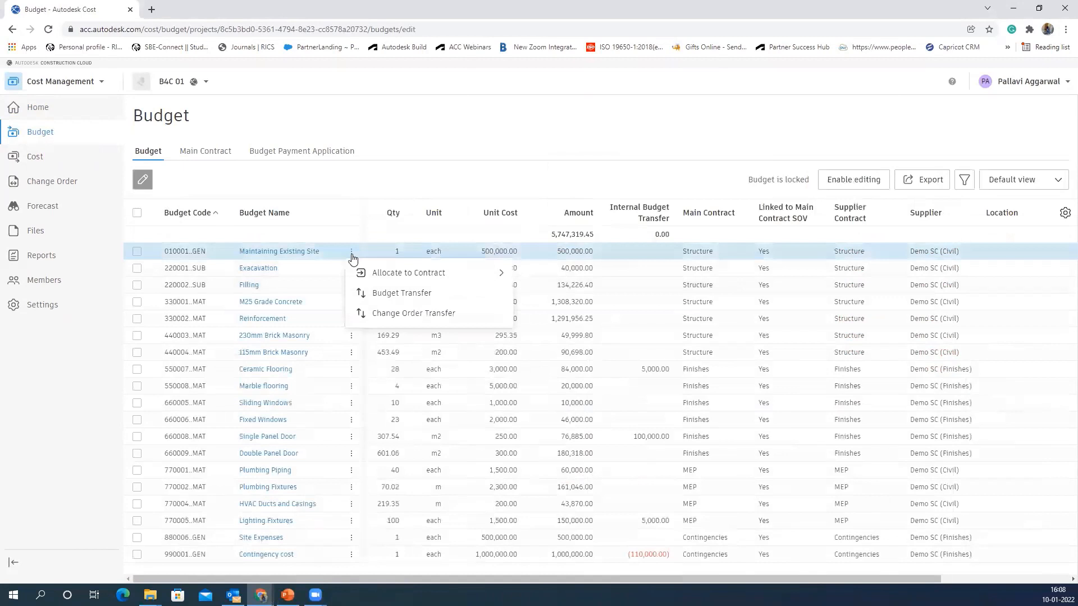
{"action": "left_click", "coordinate": [309, 253]}
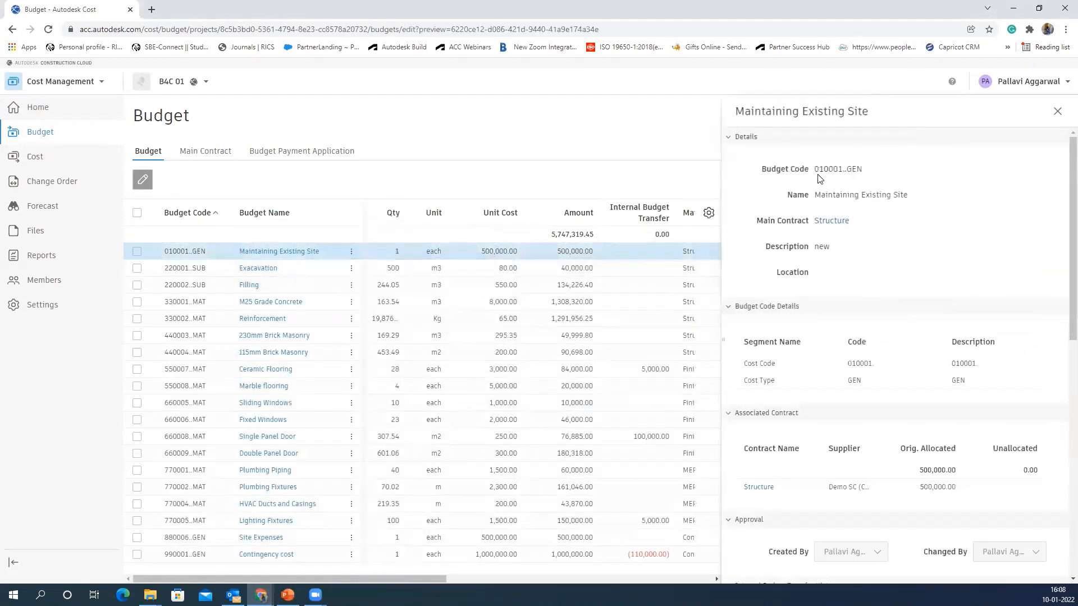
{"action": "left_click", "coordinate": [826, 169]}
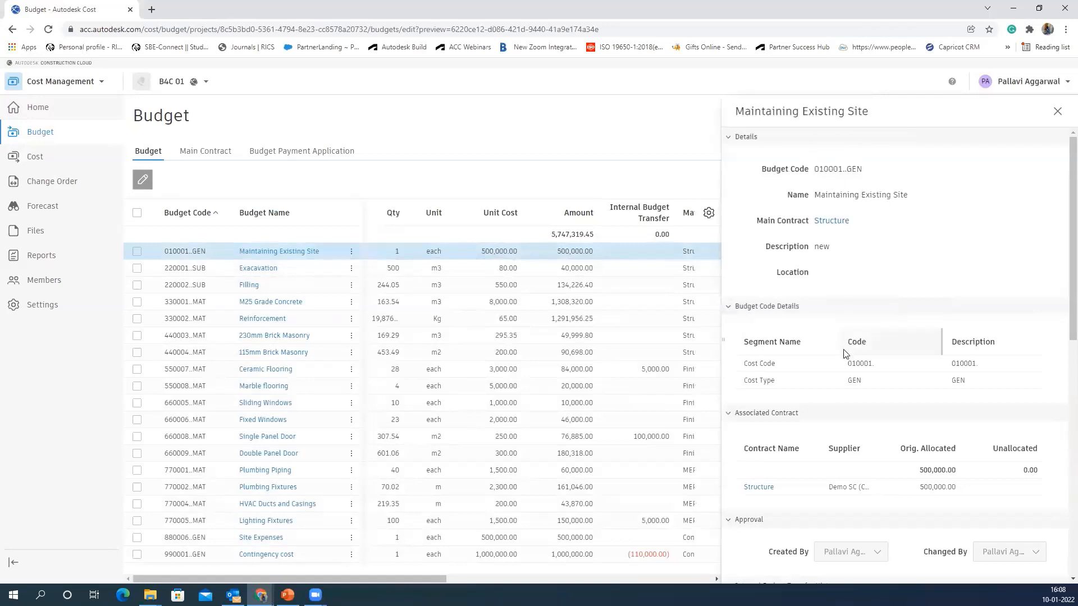
{"action": "scroll", "coordinate": [843, 376], "scroll_direction": "down", "scroll_amount": 1}
{"action": "left_click", "coordinate": [845, 467]}
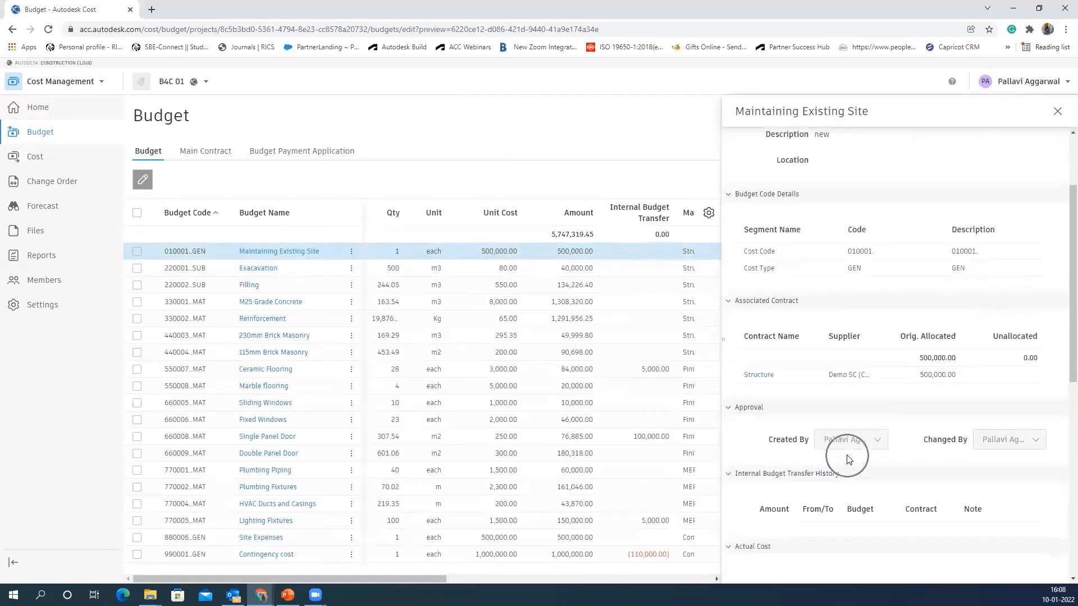
{"action": "scroll", "coordinate": [846, 469], "scroll_direction": "down", "scroll_amount": 3}
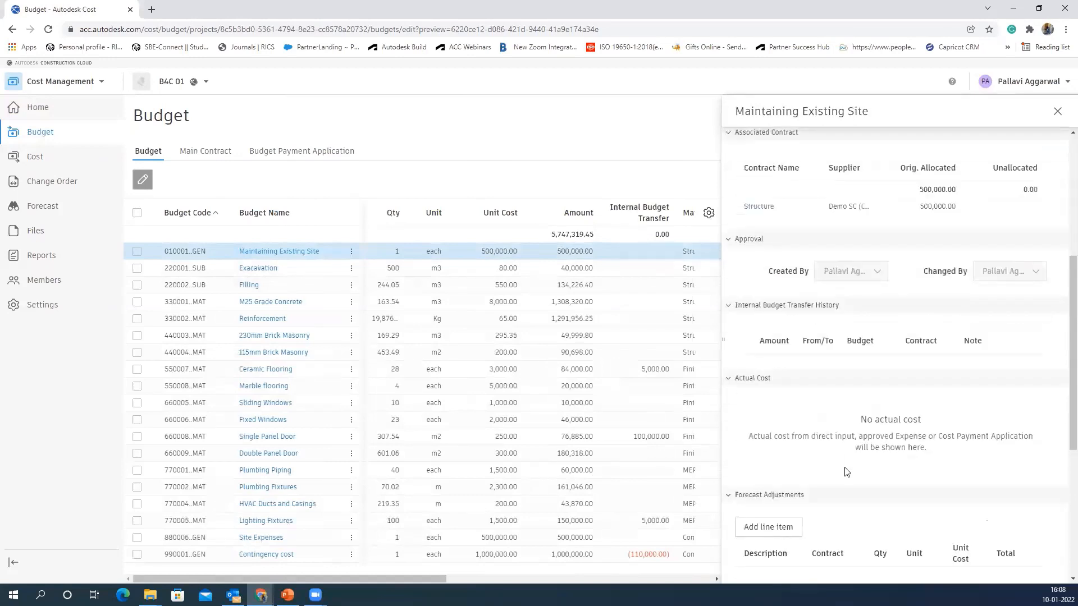
{"action": "scroll", "coordinate": [846, 472], "scroll_direction": "down", "scroll_amount": 1}
{"action": "left_click", "coordinate": [1058, 111]}
Step: Show the Main Contract list with all contracts collapsed and inspect the items under the Structure contract
{"action": "left_click", "coordinate": [203, 151]}
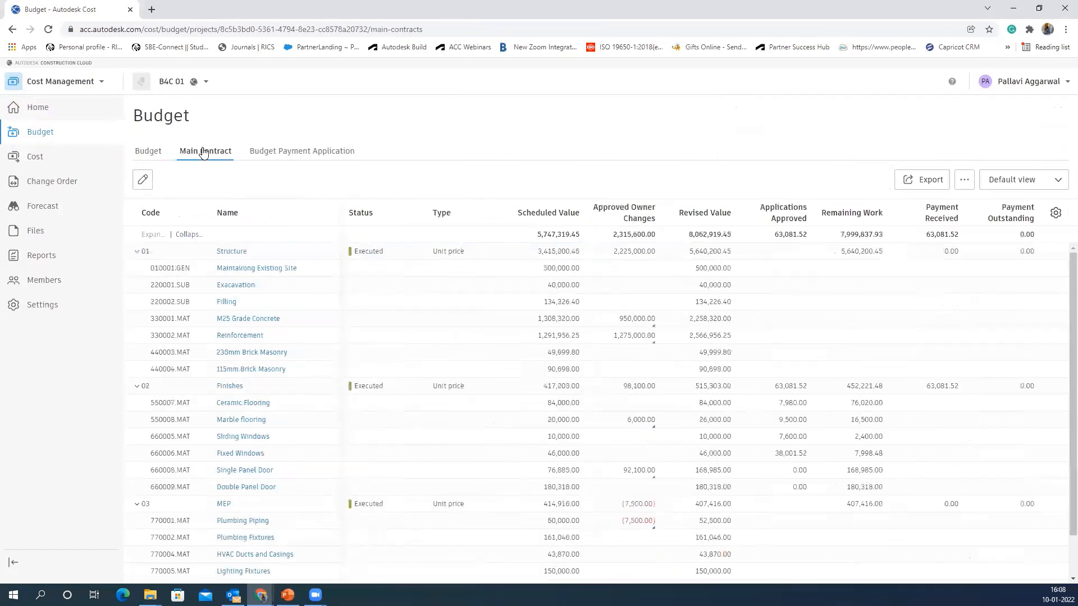
{"action": "left_click", "coordinate": [185, 234]}
{"action": "left_click", "coordinate": [225, 269]}
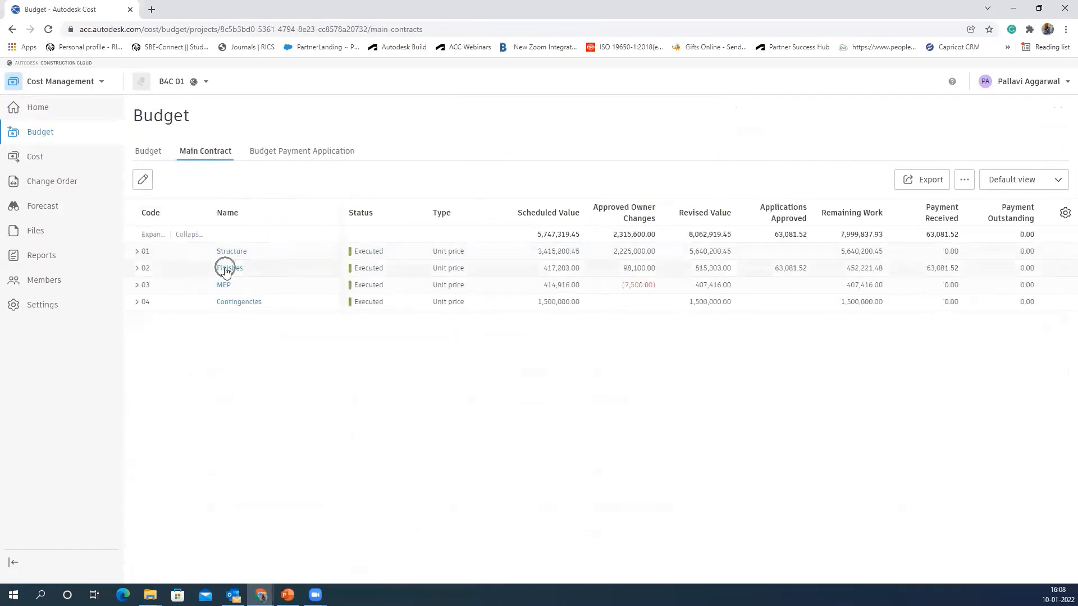
{"action": "left_click", "coordinate": [135, 253]}
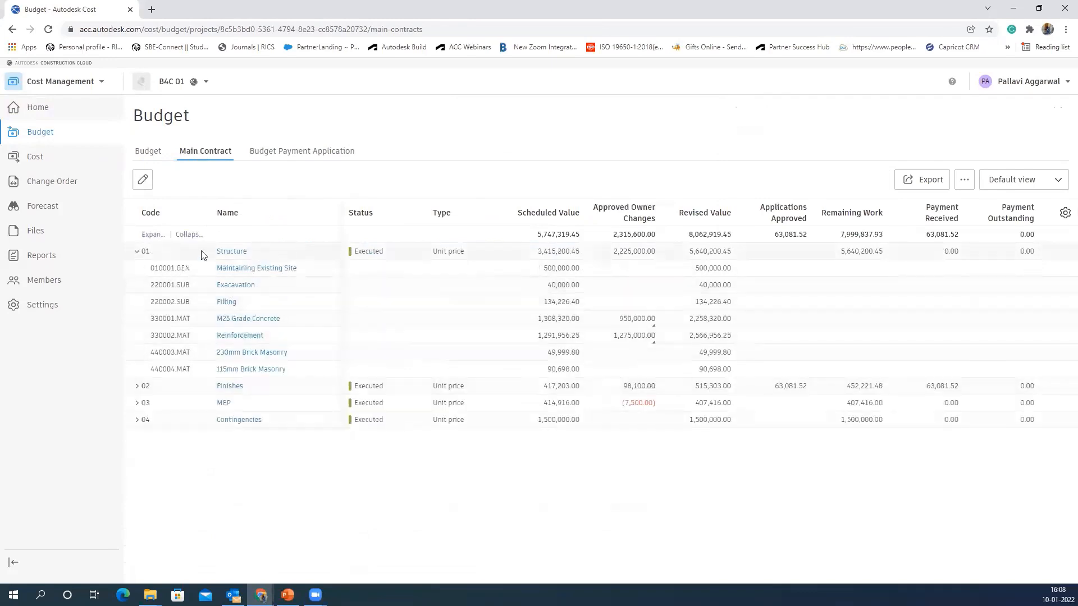
{"action": "left_click", "coordinate": [137, 252]}
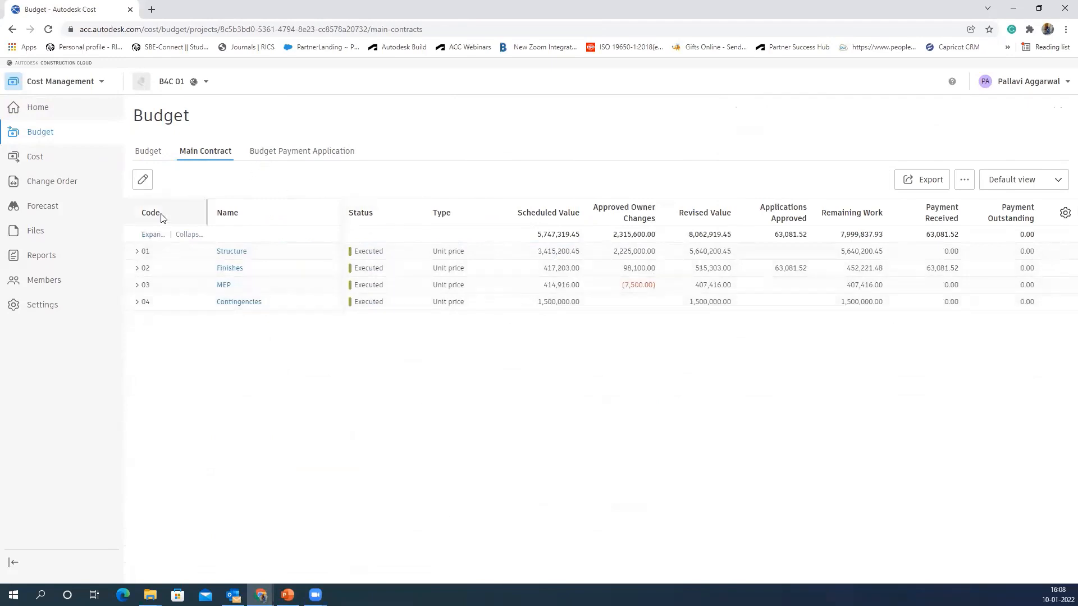
Step: In the Main Contract edit view, review the M25 Grade Concrete item's details and its Structure supplier contract schedule of values
{"action": "left_click", "coordinate": [143, 184]}
{"action": "scroll", "coordinate": [201, 383], "scroll_direction": "down", "scroll_amount": 1}
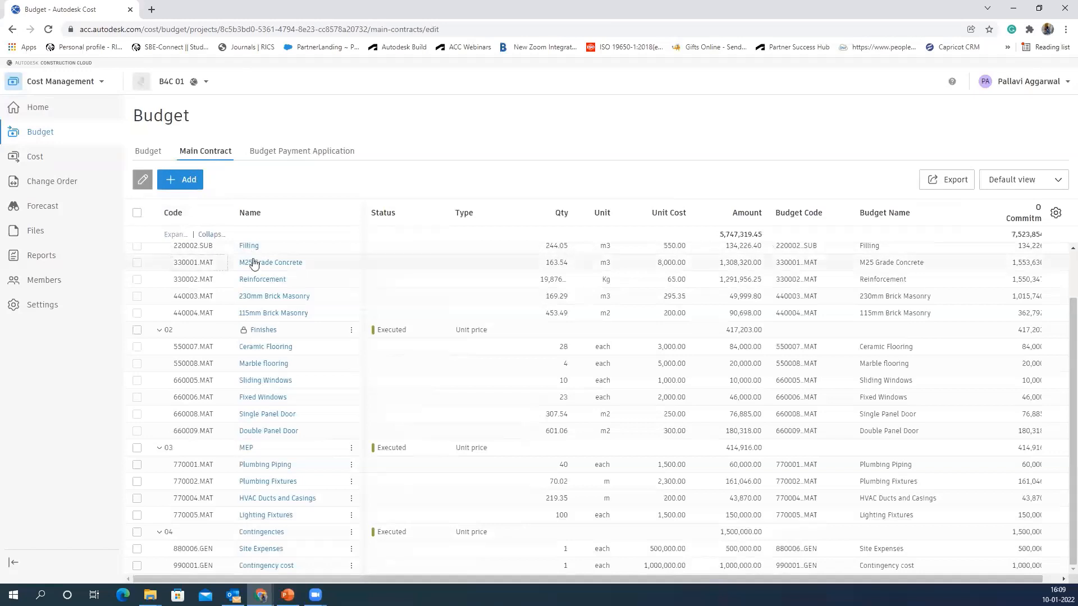
{"action": "left_click", "coordinate": [279, 264]}
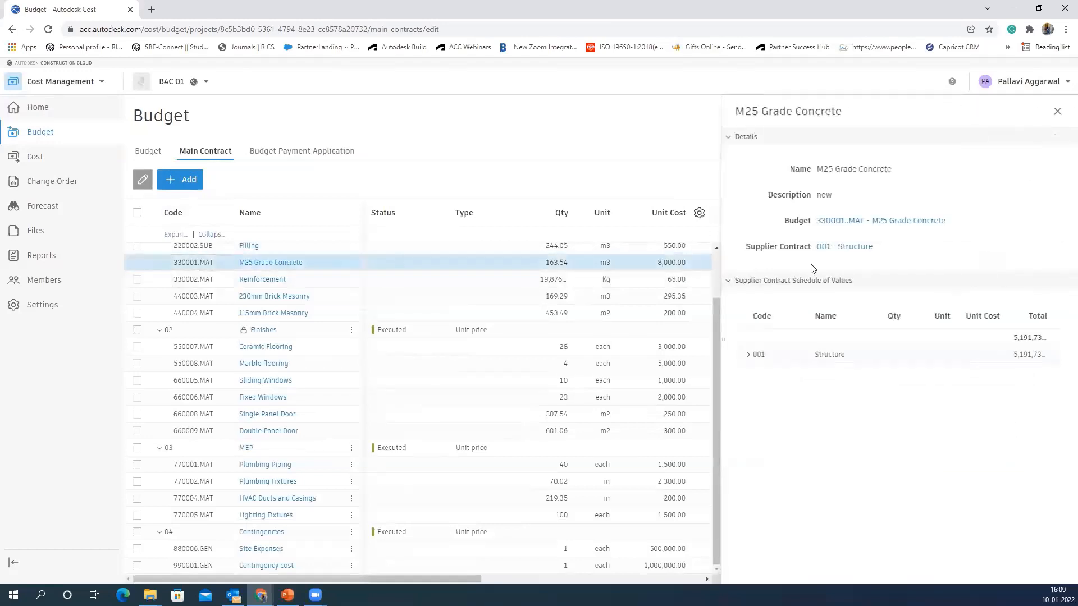
{"action": "left_click", "coordinate": [748, 354]}
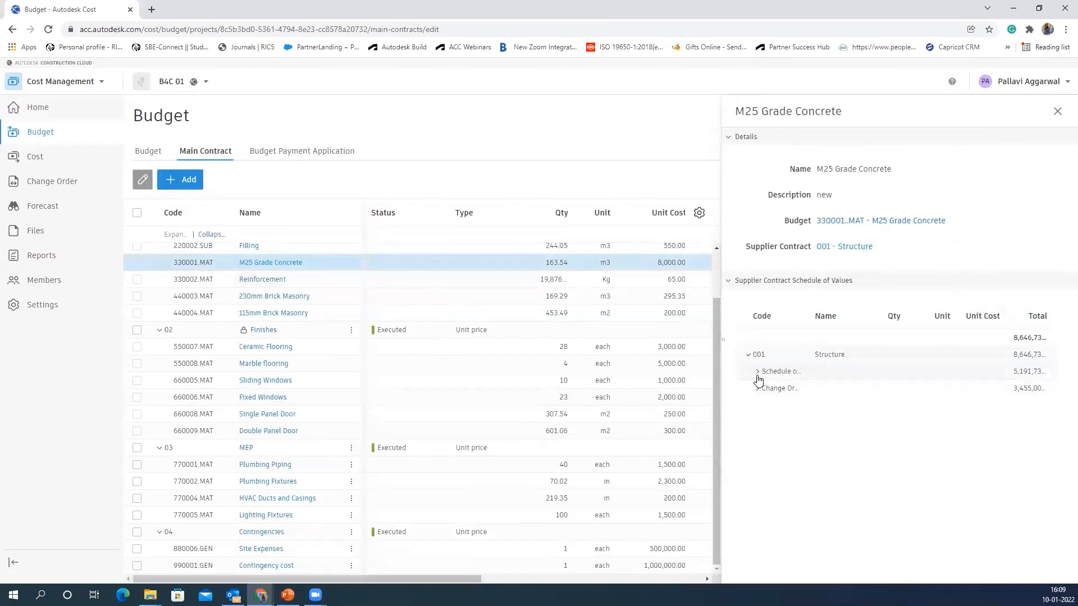
{"action": "left_click", "coordinate": [1057, 114]}
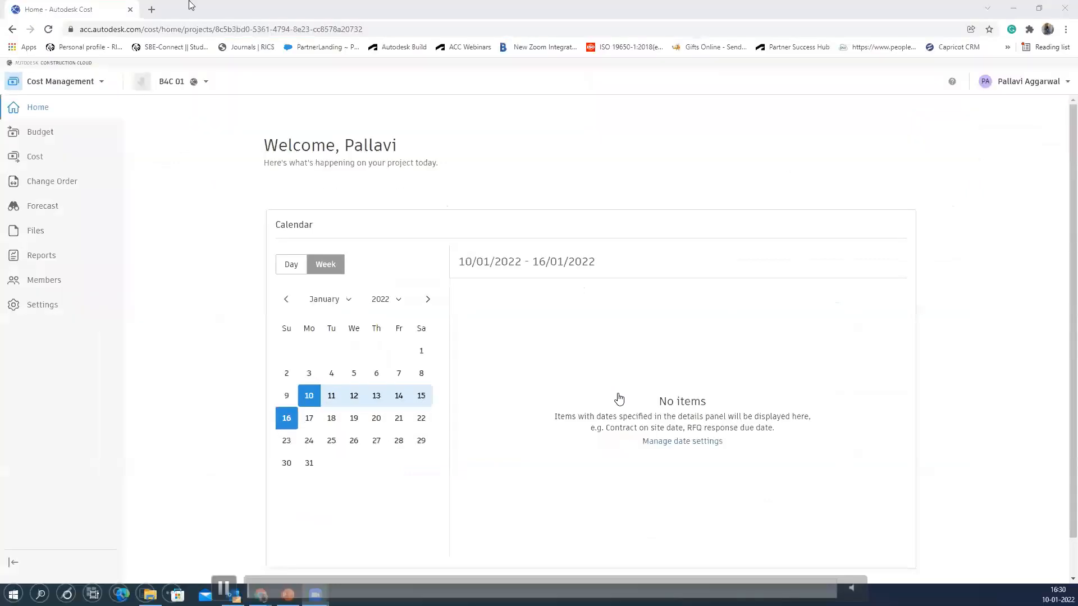
Step: Open the Structure budget payment application for the 1 Oct 2021 - 31 Oct 2021 billing period
{"action": "left_click", "coordinate": [44, 136]}
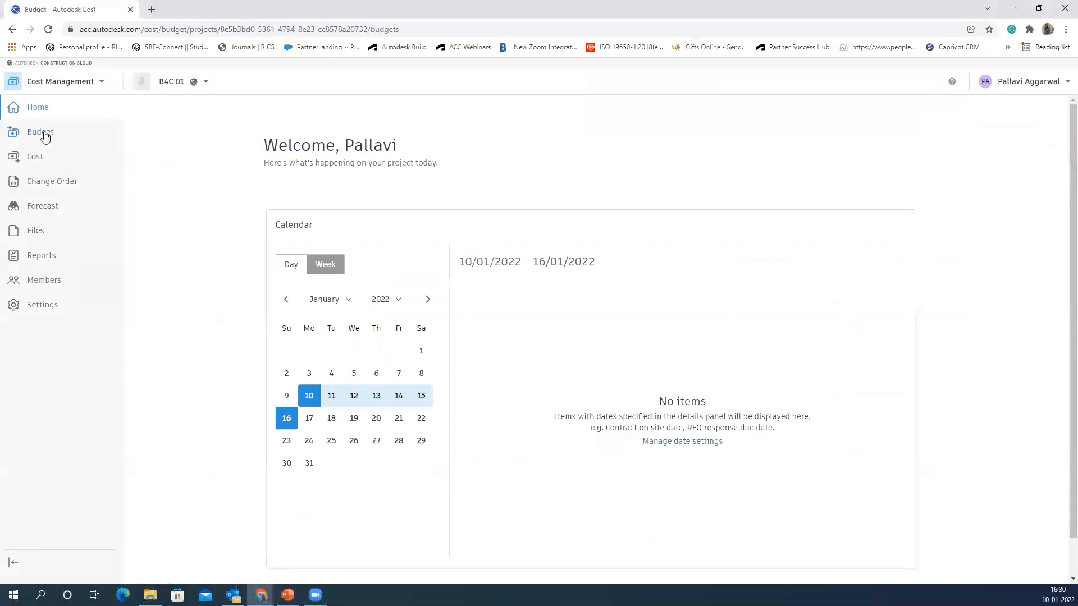
{"action": "left_click", "coordinate": [292, 152]}
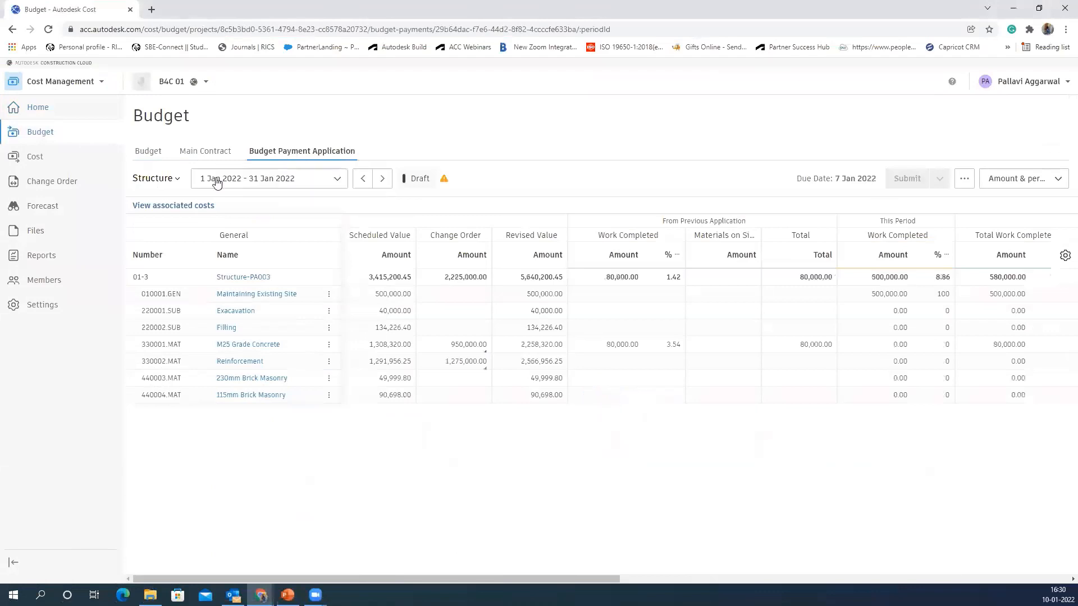
{"action": "left_click", "coordinate": [218, 178]}
{"action": "left_click", "coordinate": [213, 203]}
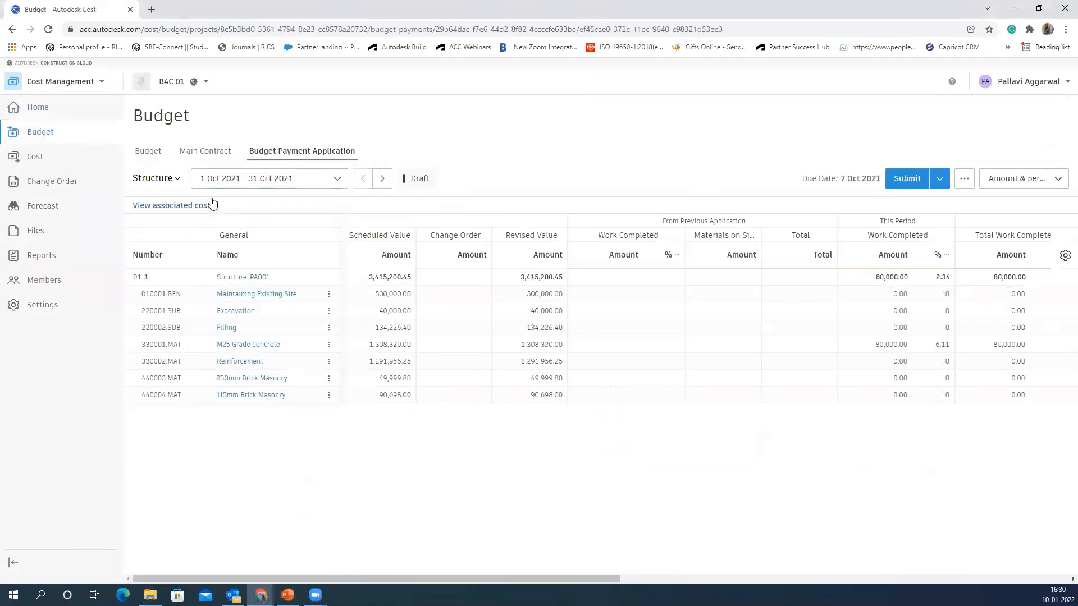
{"action": "left_click", "coordinate": [416, 179]}
{"action": "left_click", "coordinate": [520, 246]}
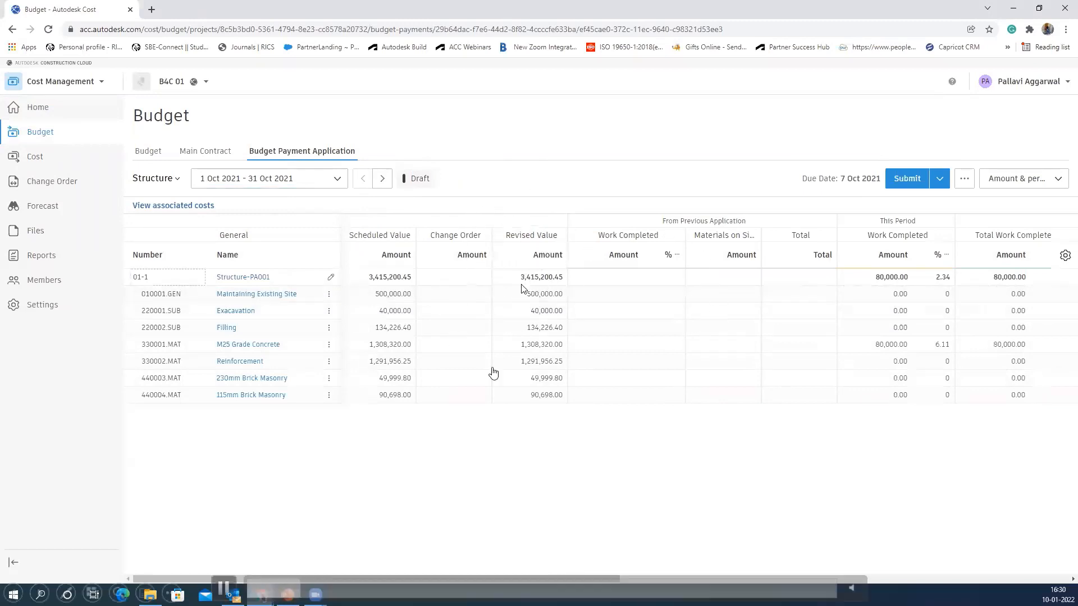
Step: Set this period's work completed to 5% for Maintaining Existing Site and 2% for Exacavation
{"action": "left_click_drag", "start_coordinate": [469, 578], "coordinate": [581, 575]}
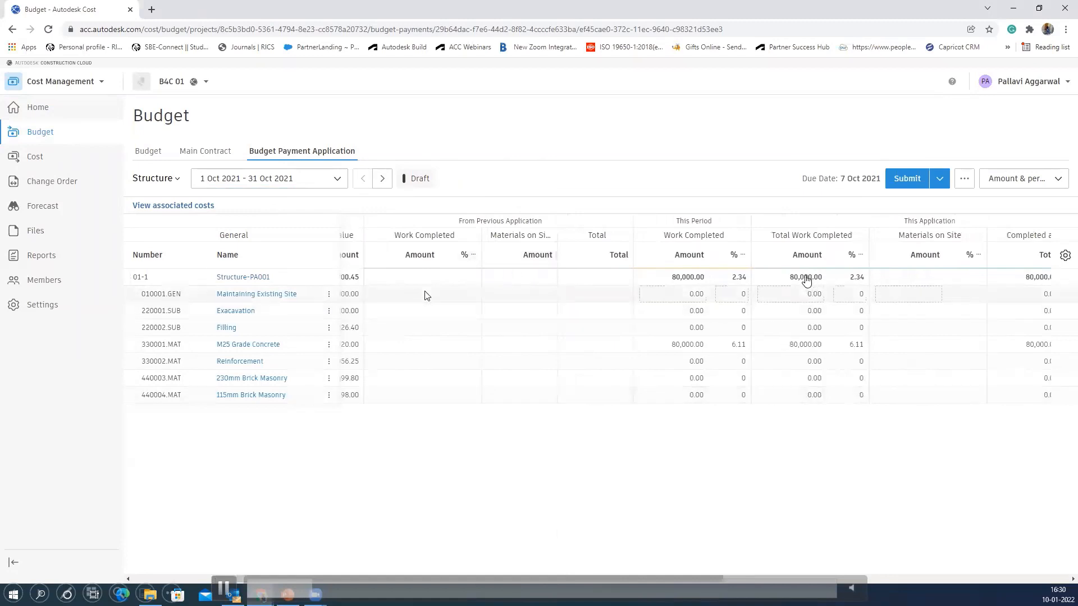
{"action": "left_click", "coordinate": [793, 294]}
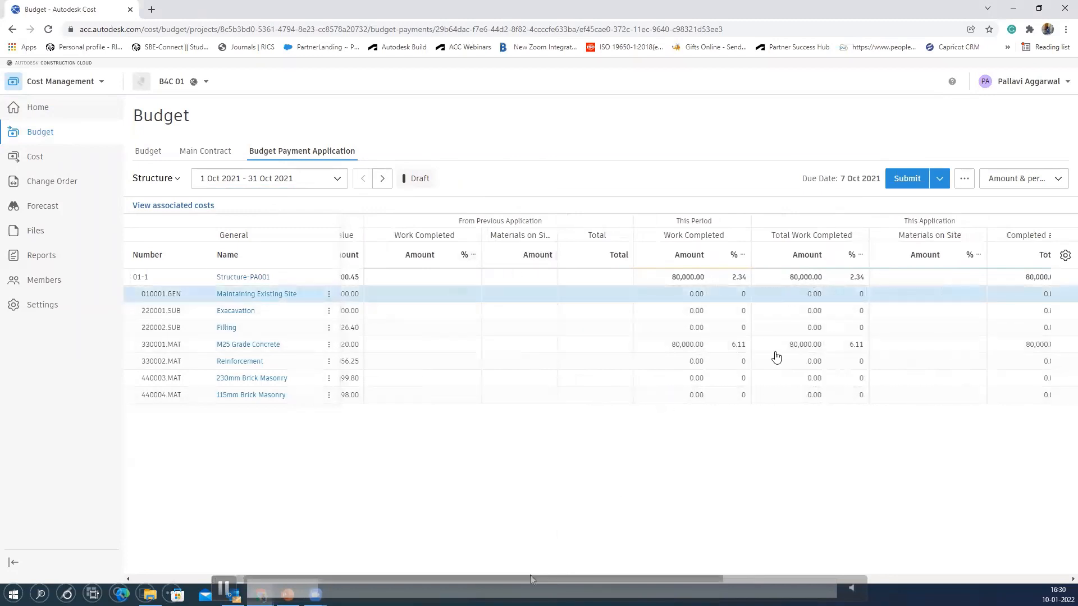
{"action": "left_click_drag", "start_coordinate": [531, 577], "coordinate": [653, 555]}
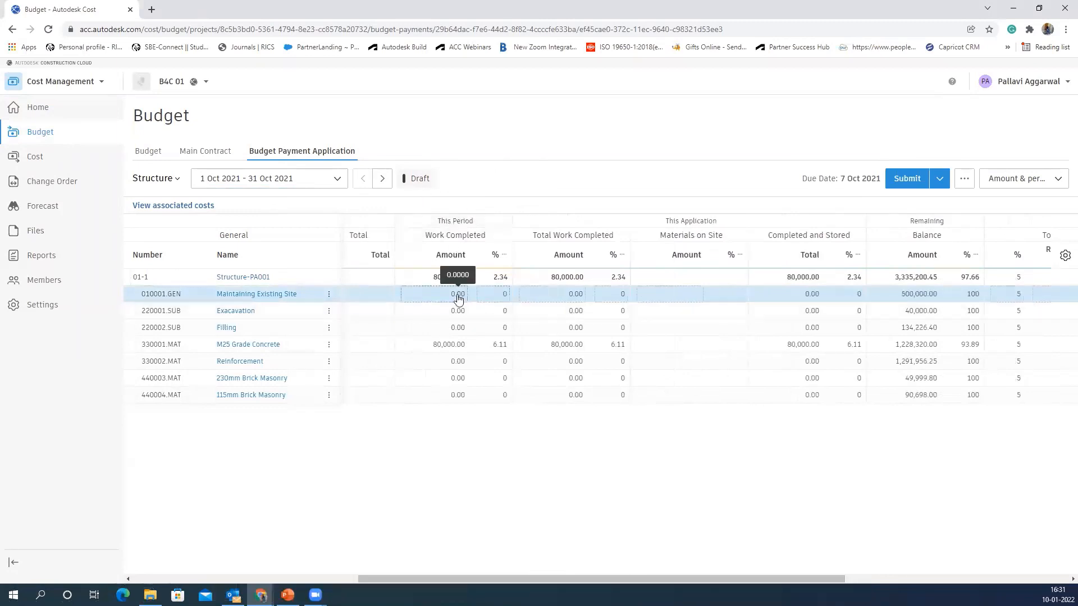
{"action": "left_click", "coordinate": [503, 294]}
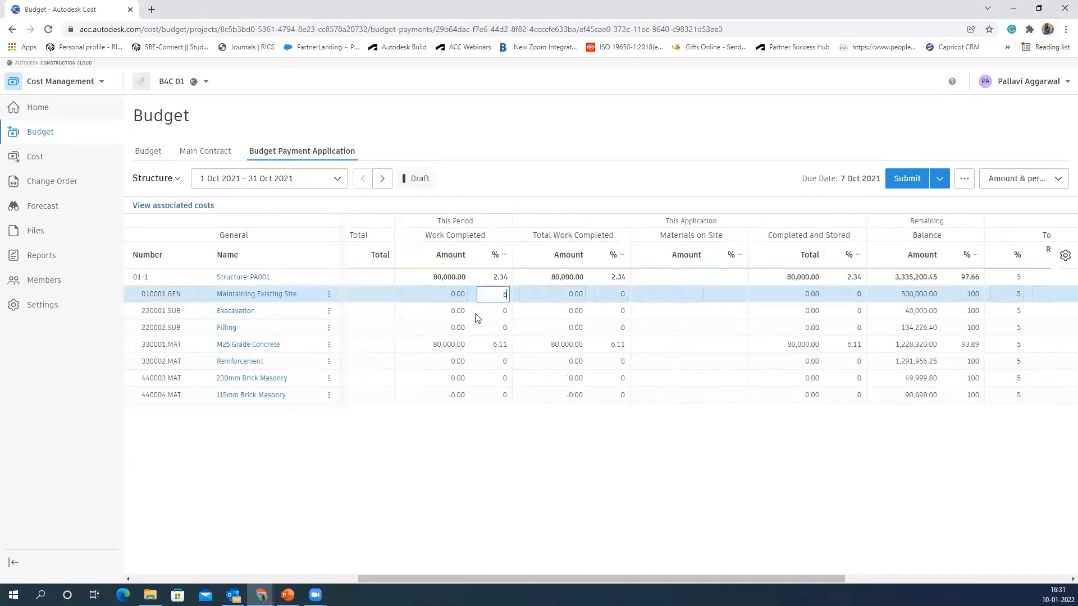
{"action": "left_click", "coordinate": [553, 294]}
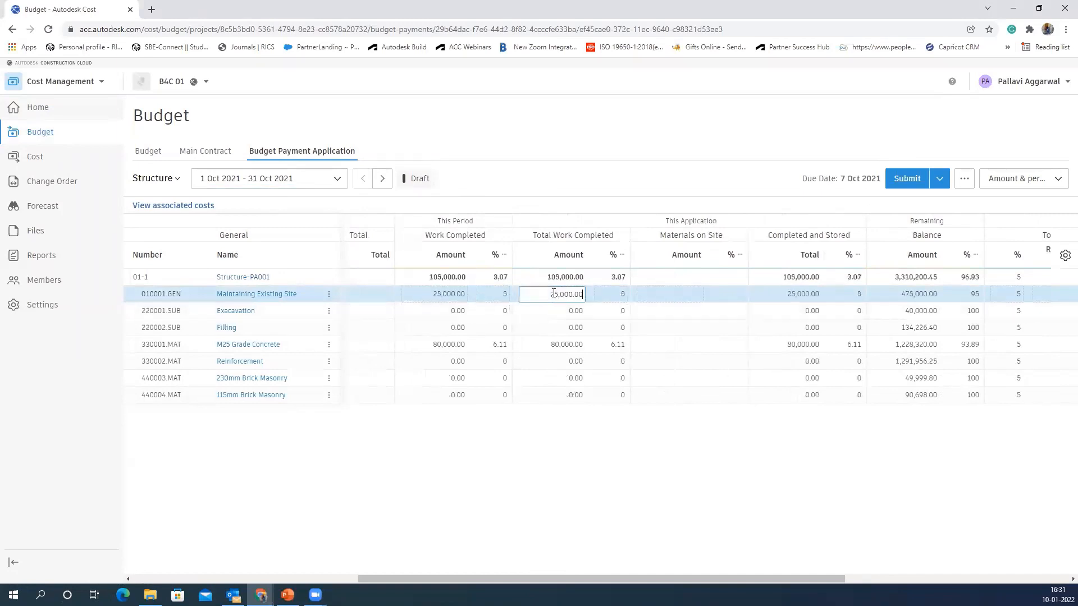
{"action": "left_click", "coordinate": [500, 312]}
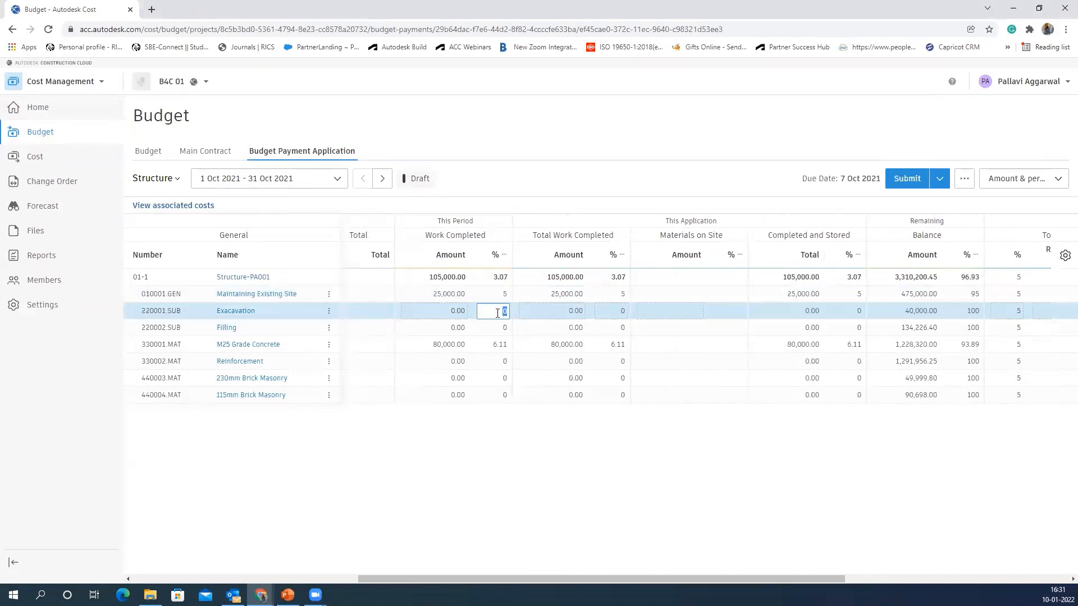
{"action": "type", "text": "1"}
{"action": "left_click", "coordinate": [466, 362]}
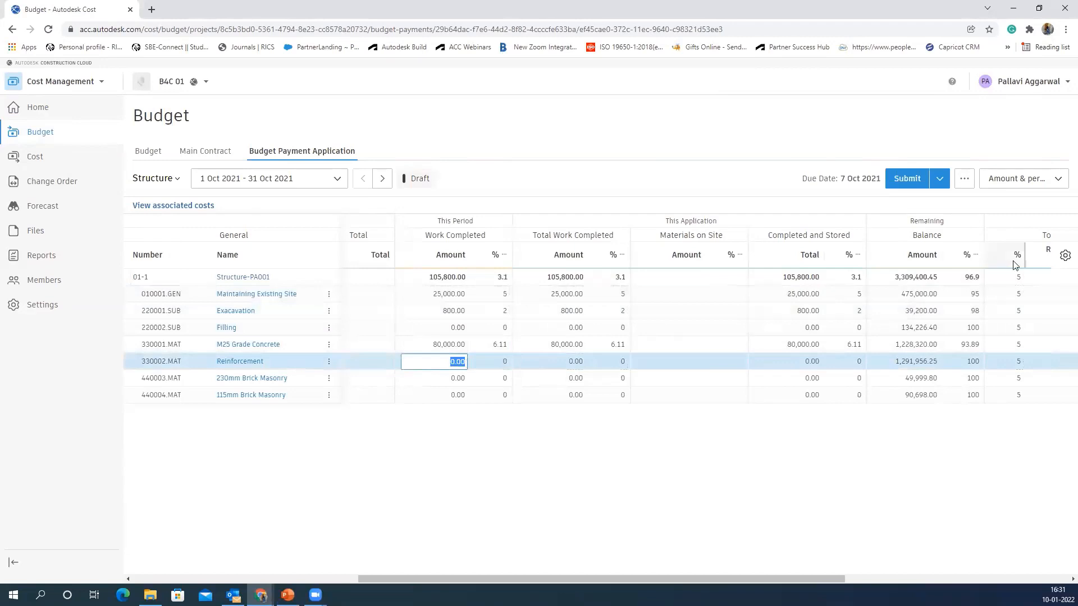
Step: Check the submission options and review the Structure-PA001 details, including the payment summary, retention breakdown and Paid Amount field
{"action": "left_click", "coordinate": [941, 186]}
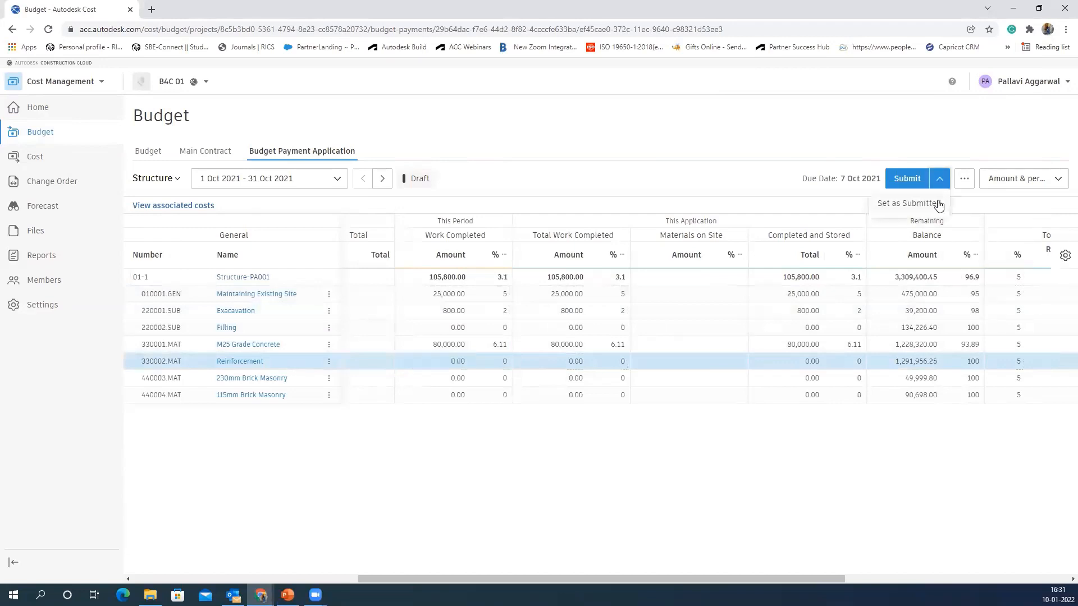
{"action": "left_click", "coordinate": [235, 278]}
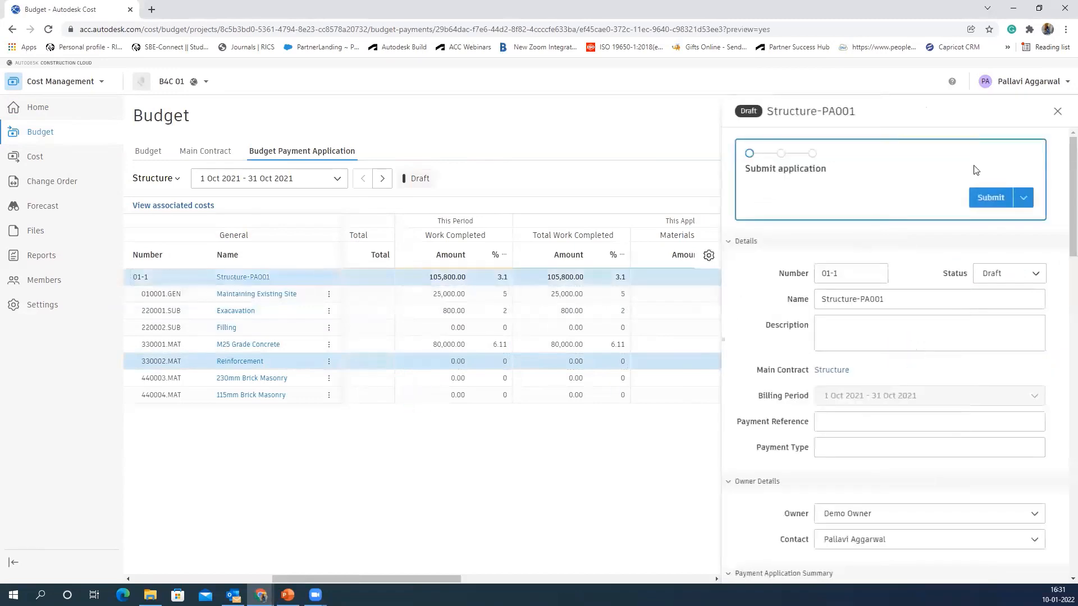
{"action": "scroll", "coordinate": [866, 324], "scroll_direction": "down", "scroll_amount": 3}
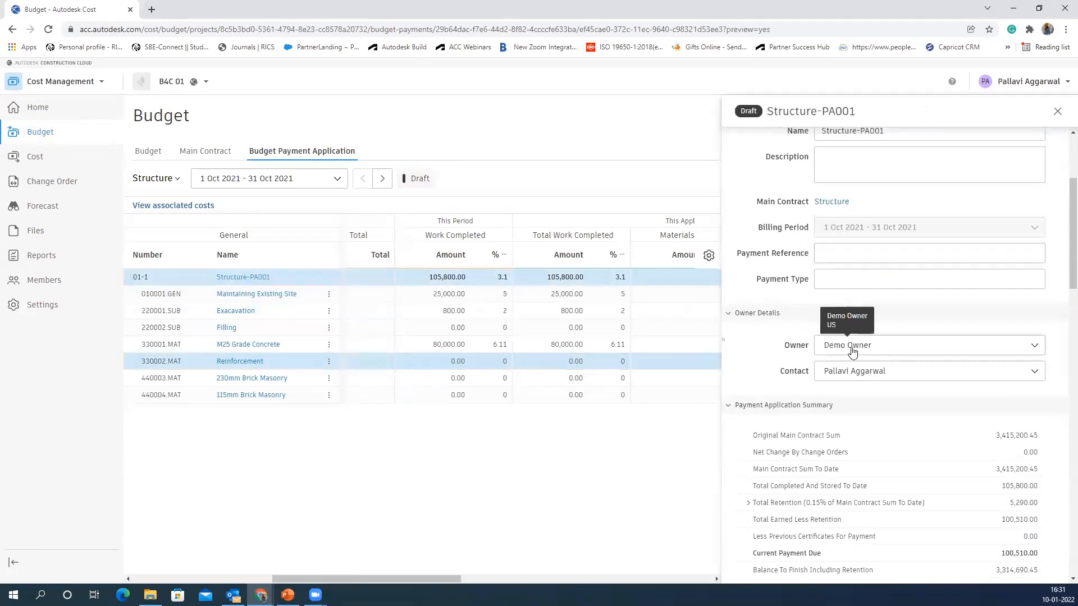
{"action": "scroll", "coordinate": [847, 351], "scroll_direction": "down", "scroll_amount": 2}
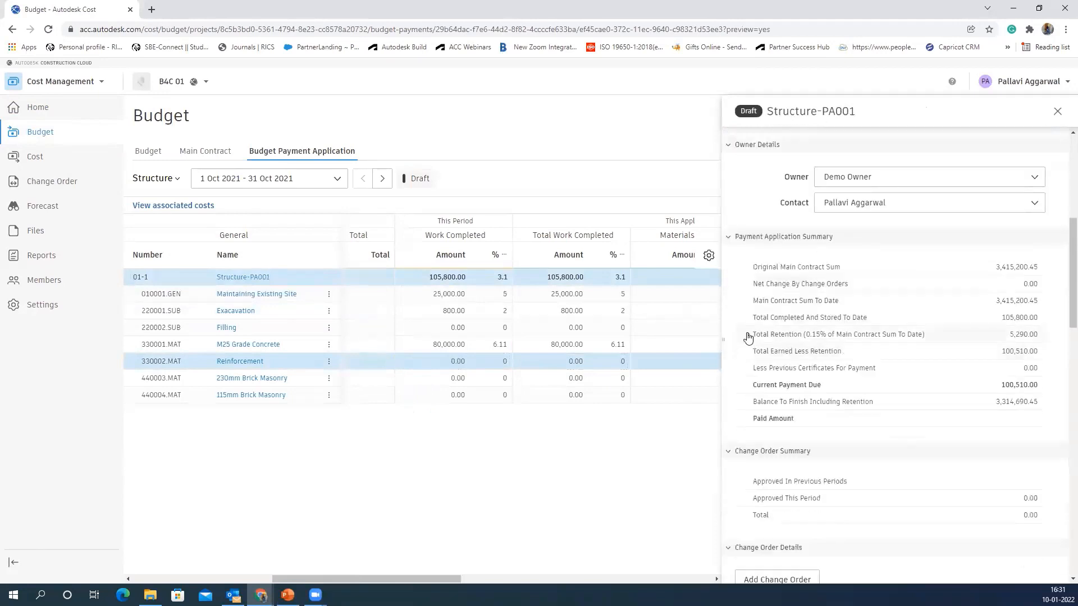
{"action": "left_click", "coordinate": [748, 334]}
{"action": "key", "text": "ctrl"}
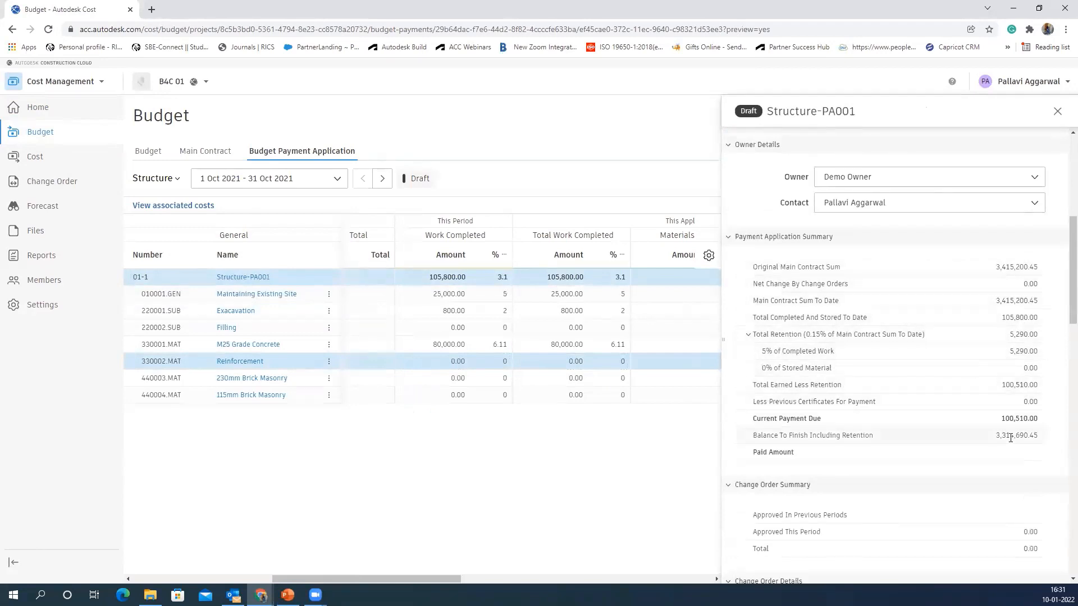
{"action": "scroll", "coordinate": [989, 447], "scroll_direction": "down", "scroll_amount": 1}
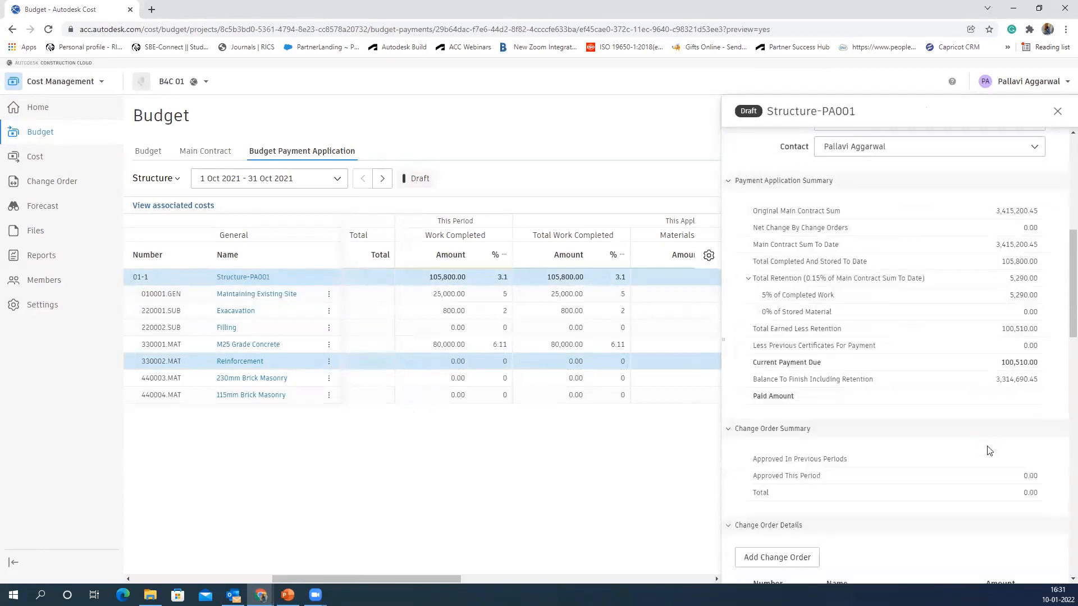
{"action": "left_click", "coordinate": [994, 404]}
{"action": "scroll", "coordinate": [889, 443], "scroll_direction": "down", "scroll_amount": 1}
{"action": "scroll", "coordinate": [879, 421], "scroll_direction": "down", "scroll_amount": 2}
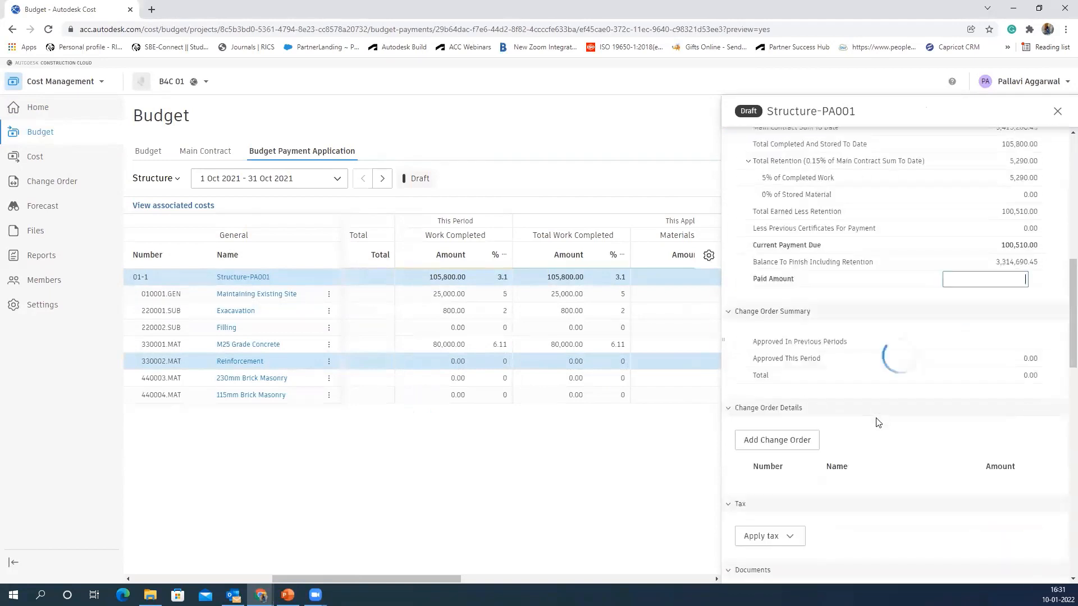
Step: Check which owner change orders can be added to the Structure payment application, and close the selection without adding one
{"action": "left_click", "coordinate": [804, 395]}
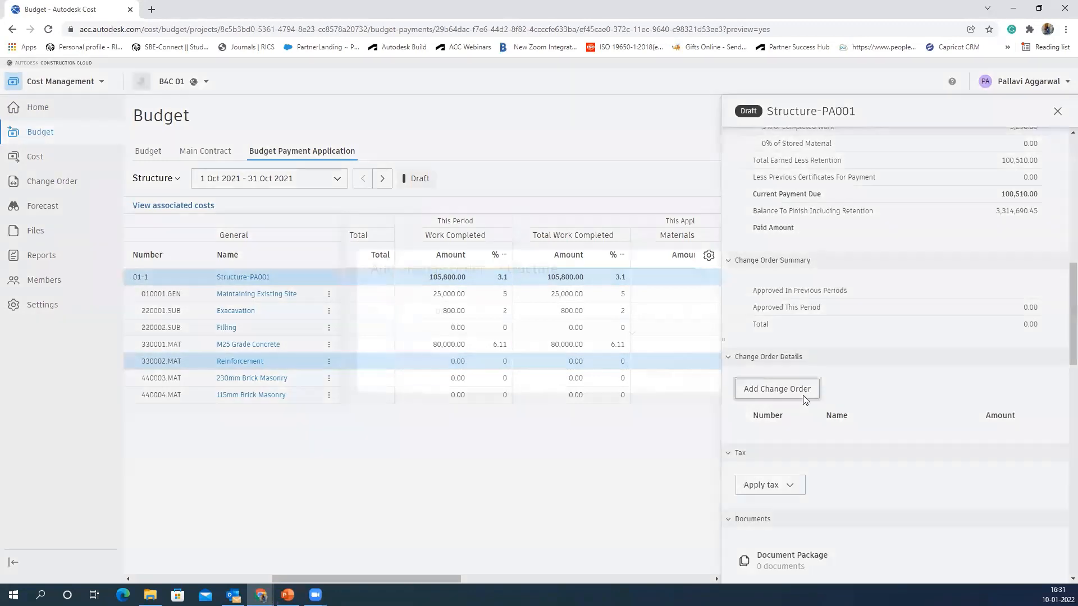
{"action": "left_click", "coordinate": [496, 336]}
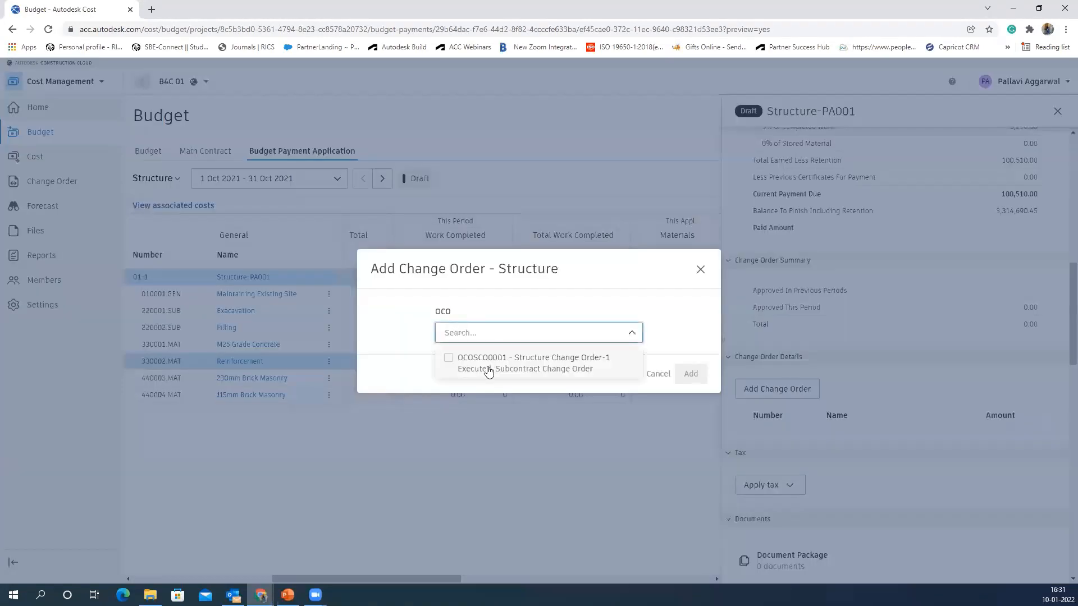
{"action": "key", "text": "Escape"}
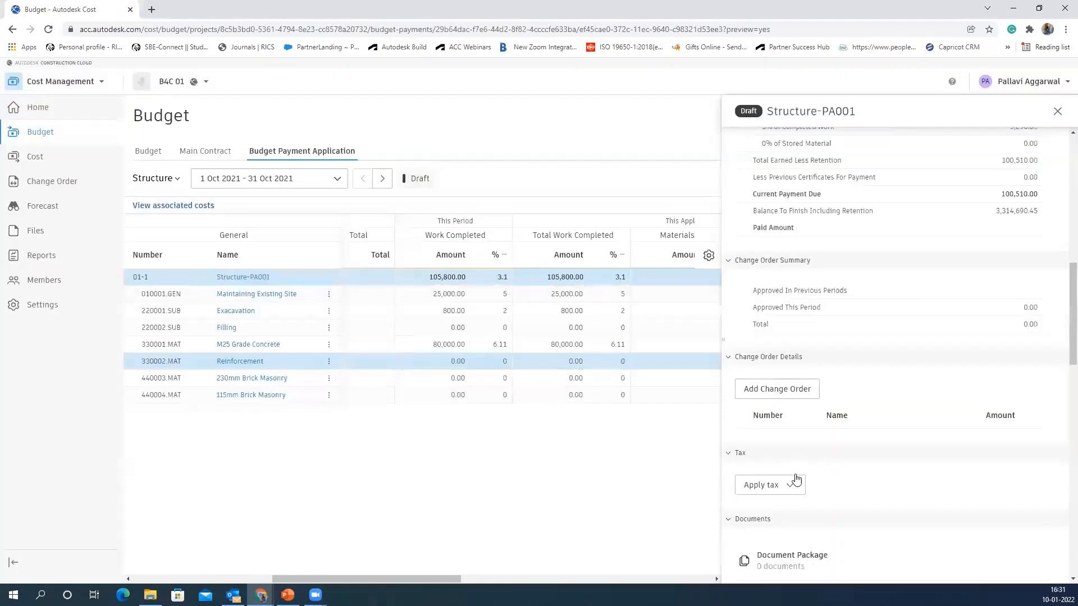
Step: Apply the GST tax (CGST 9%, SGST 9%) to the Structure-PA001 payment application and review its tax summary
{"action": "scroll", "coordinate": [797, 479], "scroll_direction": "down", "scroll_amount": 1}
{"action": "left_click", "coordinate": [780, 430]}
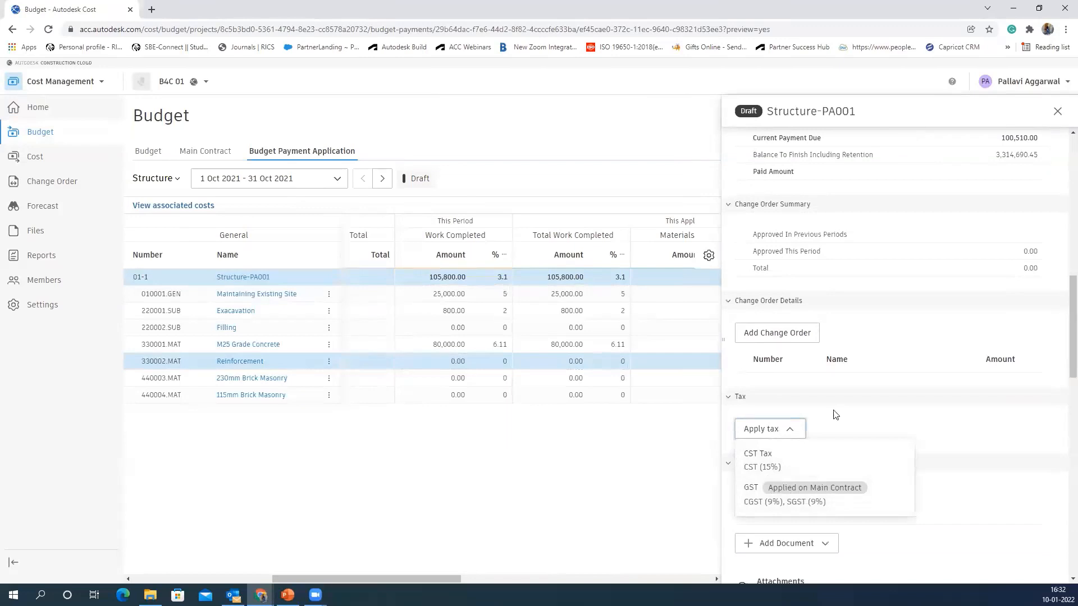
{"action": "scroll", "coordinate": [831, 410], "scroll_direction": "up", "scroll_amount": 3}
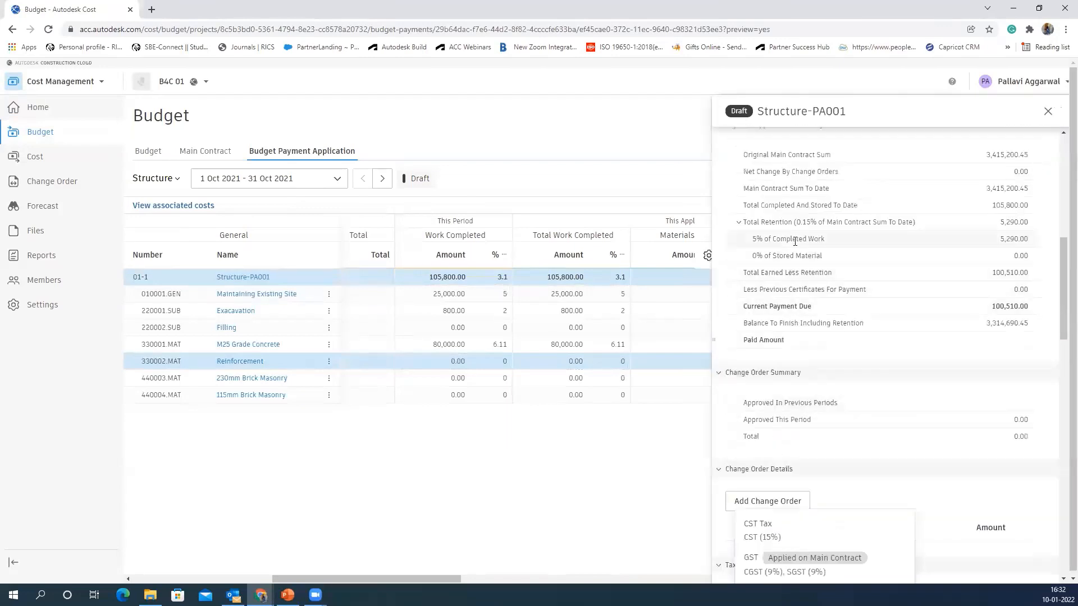
{"action": "scroll", "coordinate": [777, 415], "scroll_direction": "down", "scroll_amount": 1}
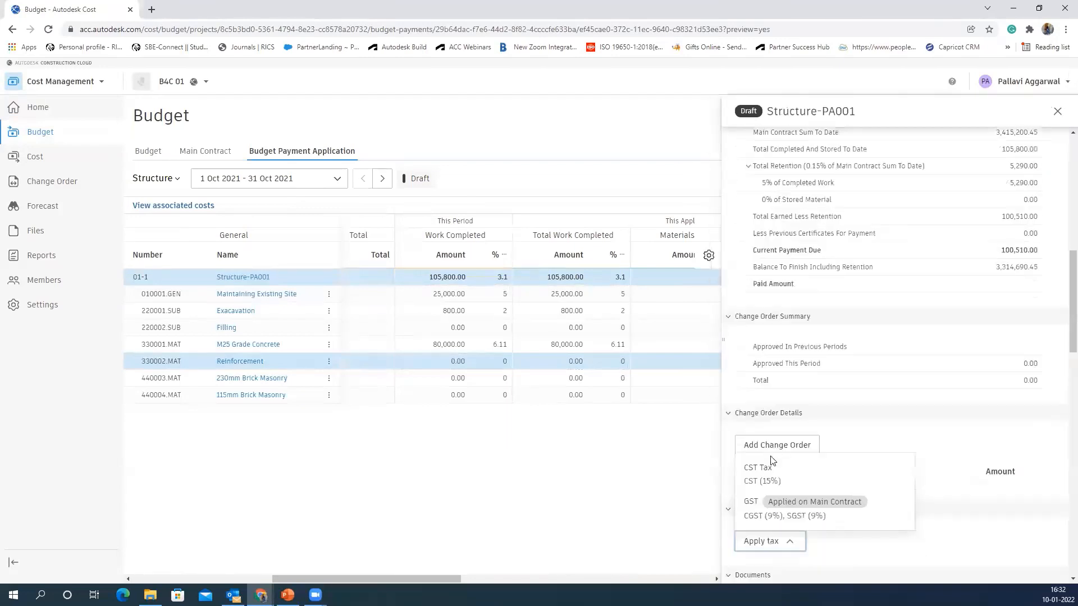
{"action": "left_click", "coordinate": [776, 505]}
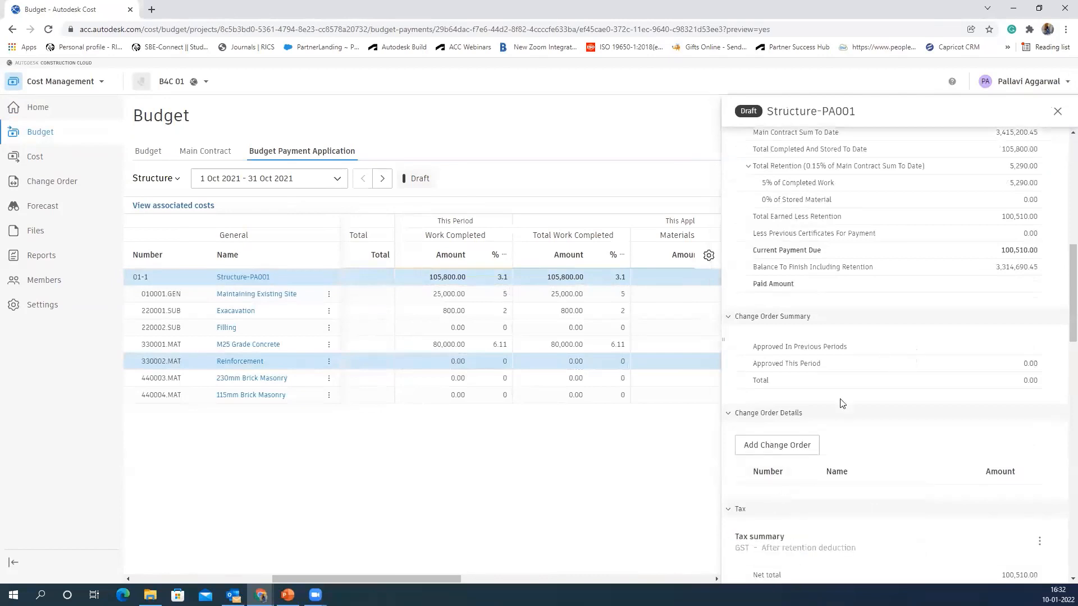
{"action": "scroll", "coordinate": [835, 457], "scroll_direction": "down", "scroll_amount": 4}
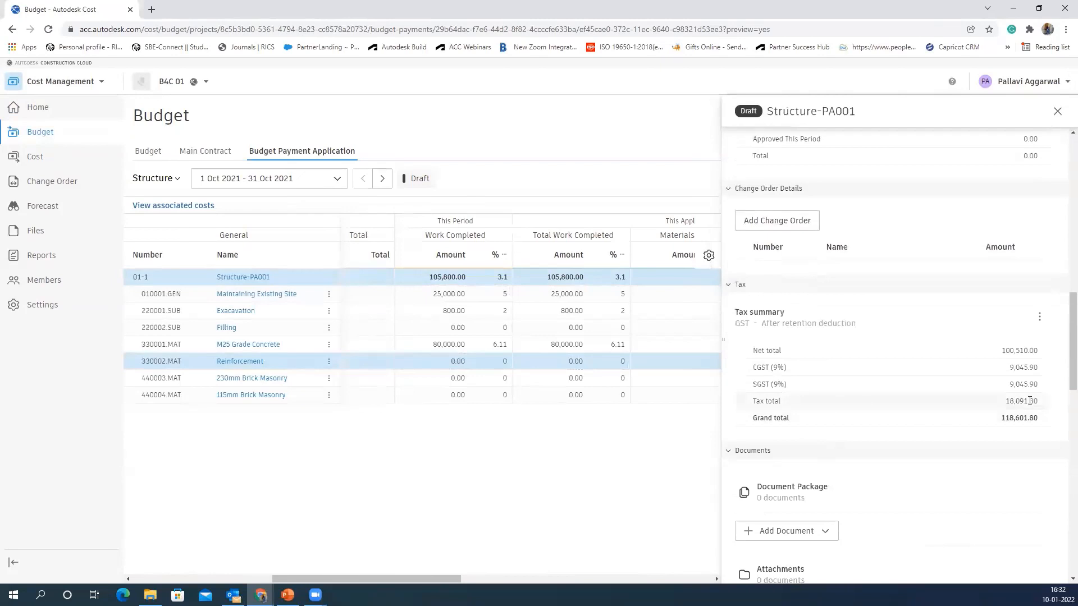
Step: Examine the options for adding documents, cost payment applications and existing expenses to Structure-PA001
{"action": "scroll", "coordinate": [983, 437], "scroll_direction": "down", "scroll_amount": 4}
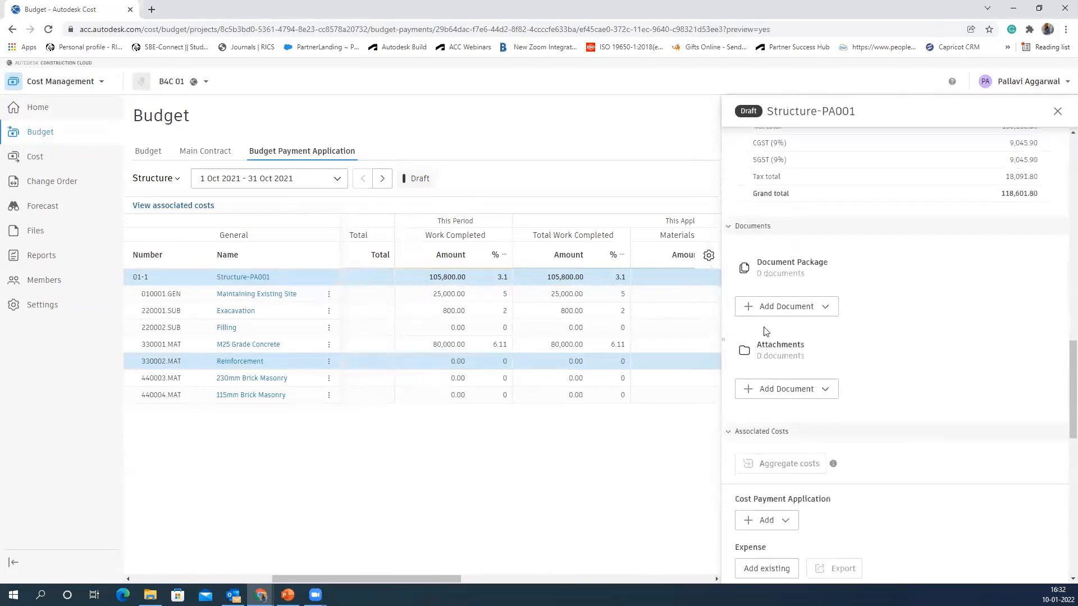
{"action": "left_click", "coordinate": [766, 306]}
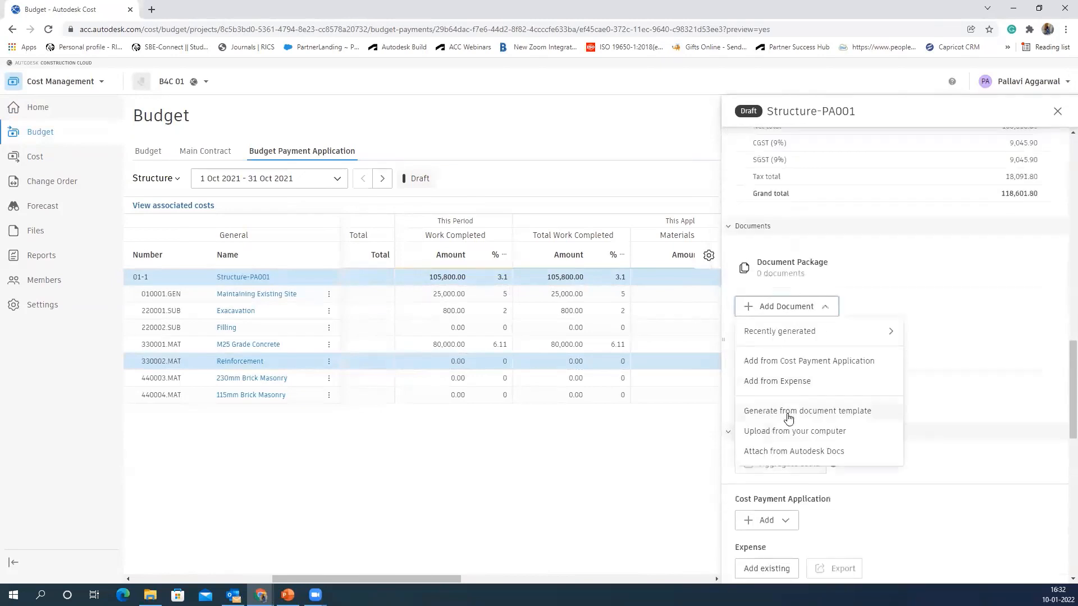
{"action": "mouse_move", "coordinate": [779, 344]}
{"action": "scroll", "coordinate": [781, 346], "scroll_direction": "down", "scroll_amount": 3}
{"action": "left_click", "coordinate": [786, 358]}
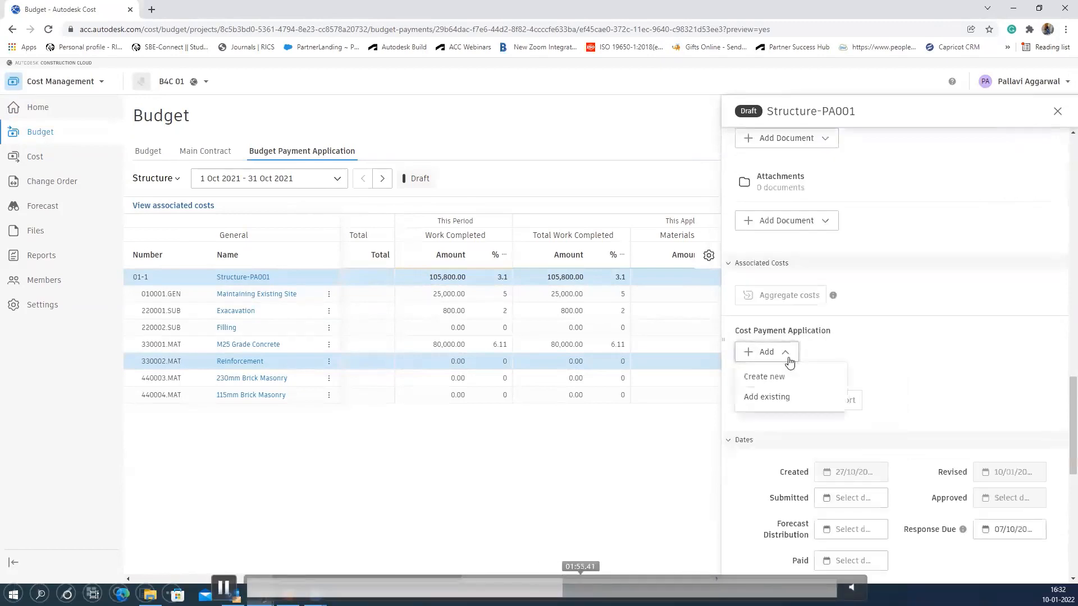
{"action": "left_click", "coordinate": [808, 426]}
{"action": "scroll", "coordinate": [818, 429], "scroll_direction": "down", "scroll_amount": 3}
{"action": "left_click", "coordinate": [780, 237]}
{"action": "left_click", "coordinate": [782, 241]}
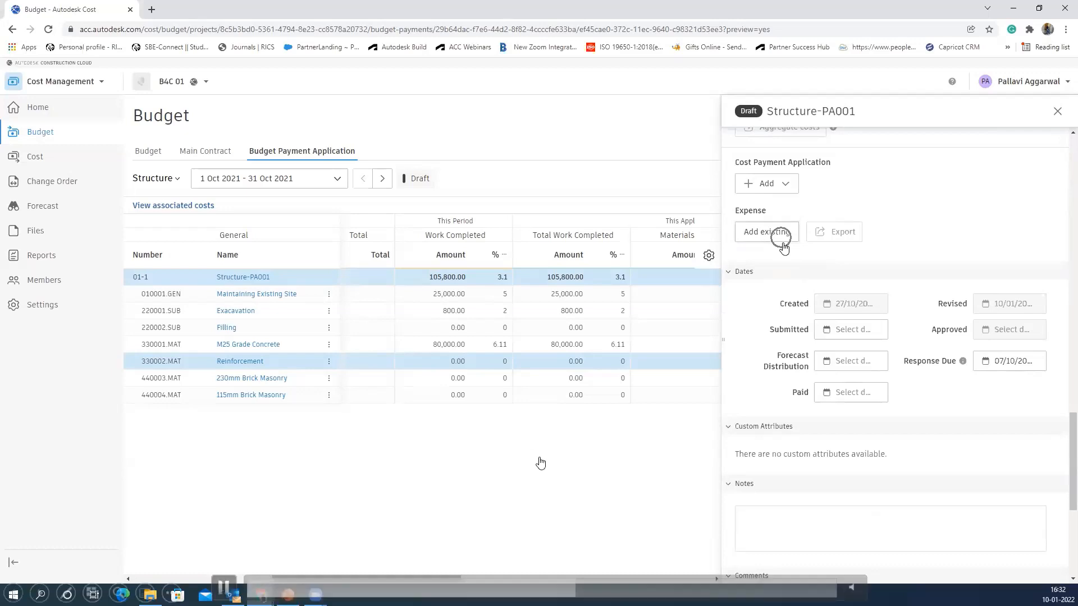
Step: Review the dates, custom attributes, notes, comments and integration sections of Structure-PA001
{"action": "scroll", "coordinate": [830, 446], "scroll_direction": "down", "scroll_amount": 1}
{"action": "scroll", "coordinate": [828, 426], "scroll_direction": "down", "scroll_amount": 4}
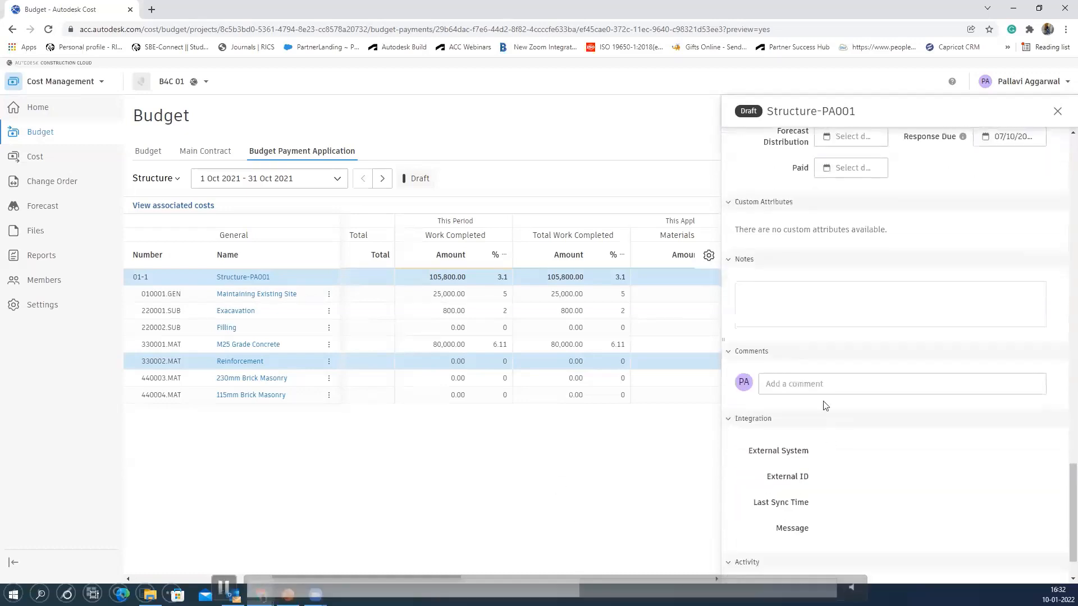
{"action": "left_click", "coordinate": [763, 297]}
{"action": "left_click", "coordinate": [781, 386]}
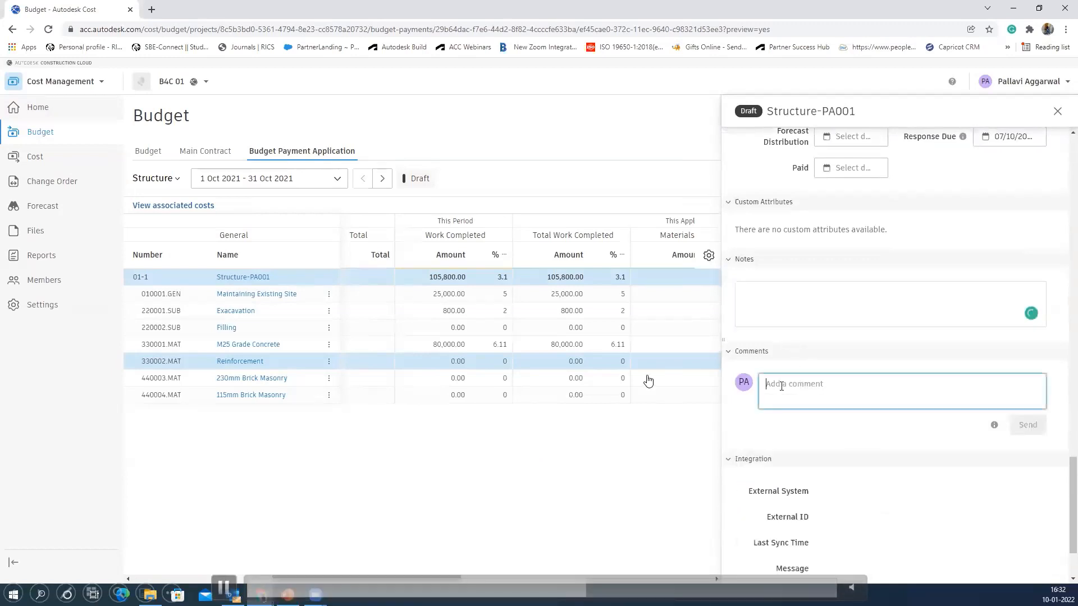
{"action": "scroll", "coordinate": [781, 393], "scroll_direction": "down", "scroll_amount": 1}
Step: Submit the Structure-PA001 payment application and send the owner the default review email without CC recipients
{"action": "scroll", "coordinate": [917, 284], "scroll_direction": "up", "scroll_amount": 10}
{"action": "scroll", "coordinate": [917, 285], "scroll_direction": "up", "scroll_amount": 8}
{"action": "left_click", "coordinate": [990, 198]}
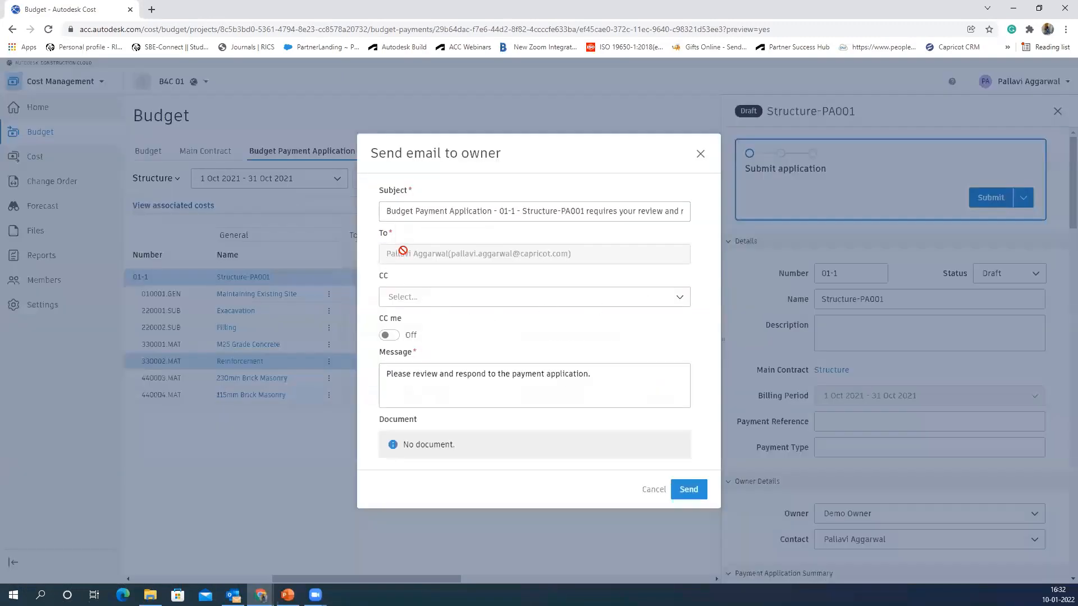
{"action": "left_click", "coordinate": [446, 295]}
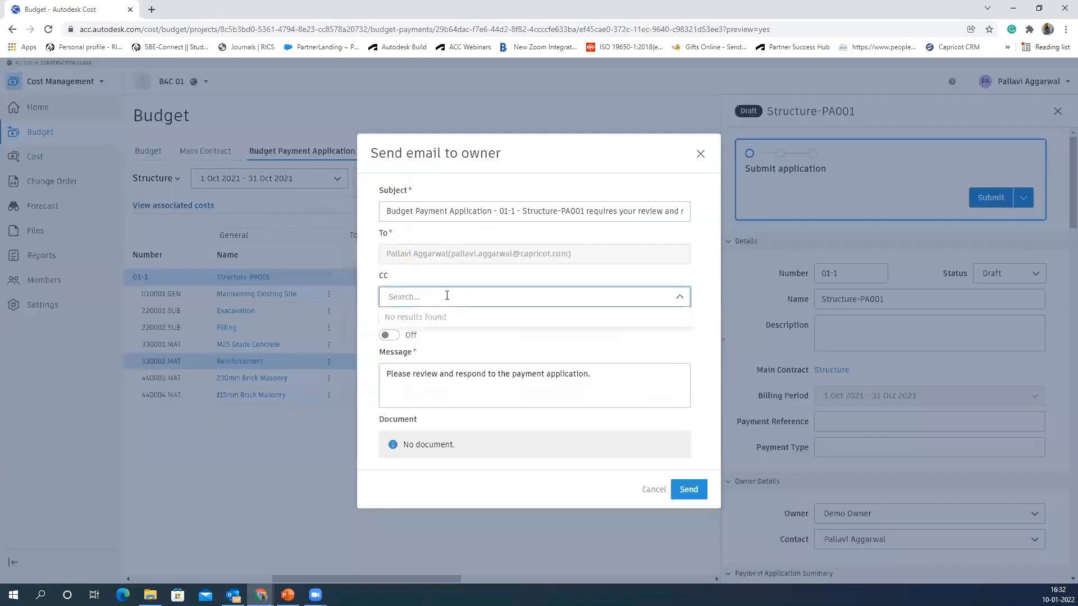
{"action": "left_click", "coordinate": [434, 351]}
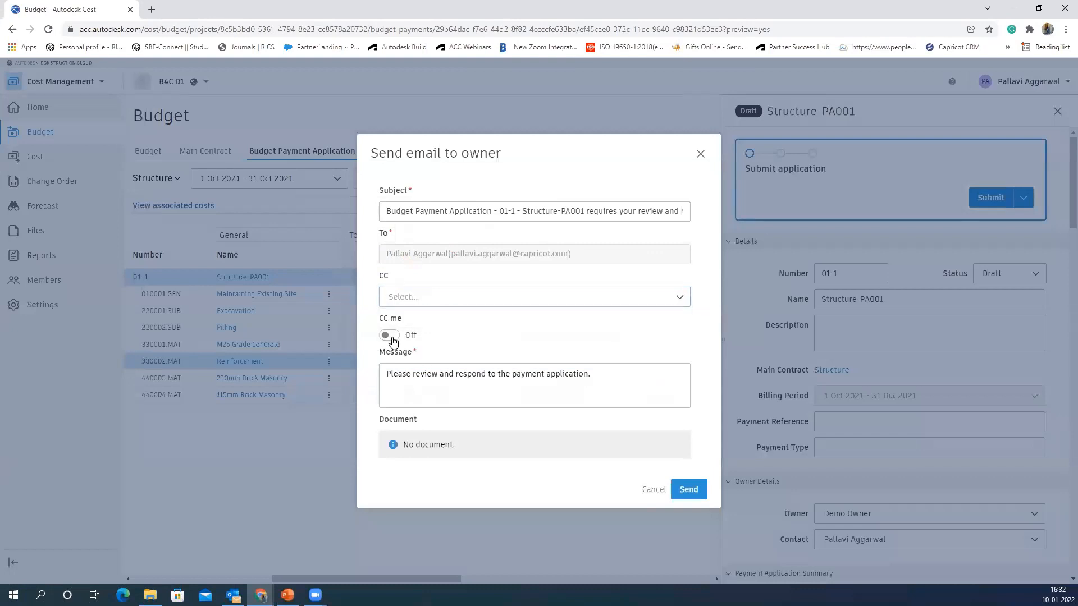
{"action": "left_click", "coordinate": [678, 490]}
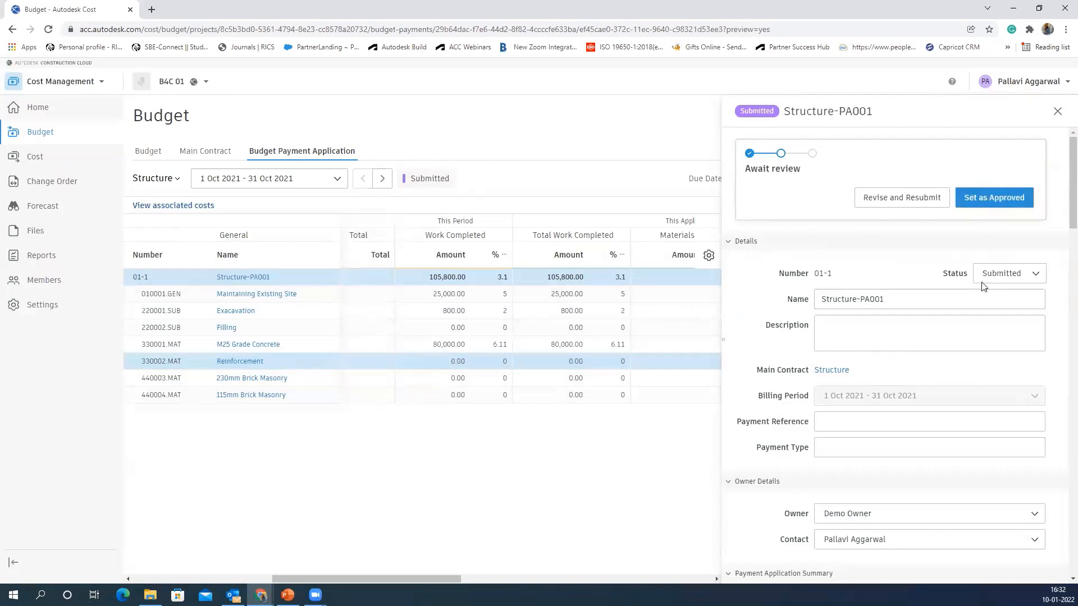
Step: Check the payment summary and status options of Structure-PA001, and approve the payment application for 1 Oct 2021 - 31 Oct 2021
{"action": "scroll", "coordinate": [975, 290], "scroll_direction": "down", "scroll_amount": 5}
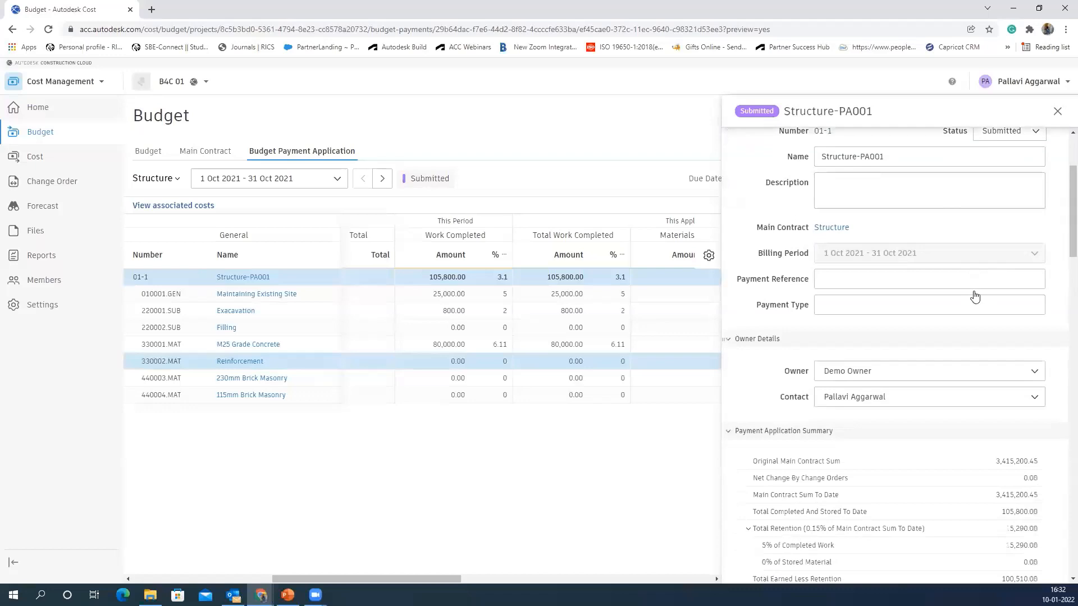
{"action": "scroll", "coordinate": [974, 295], "scroll_direction": "down", "scroll_amount": 3}
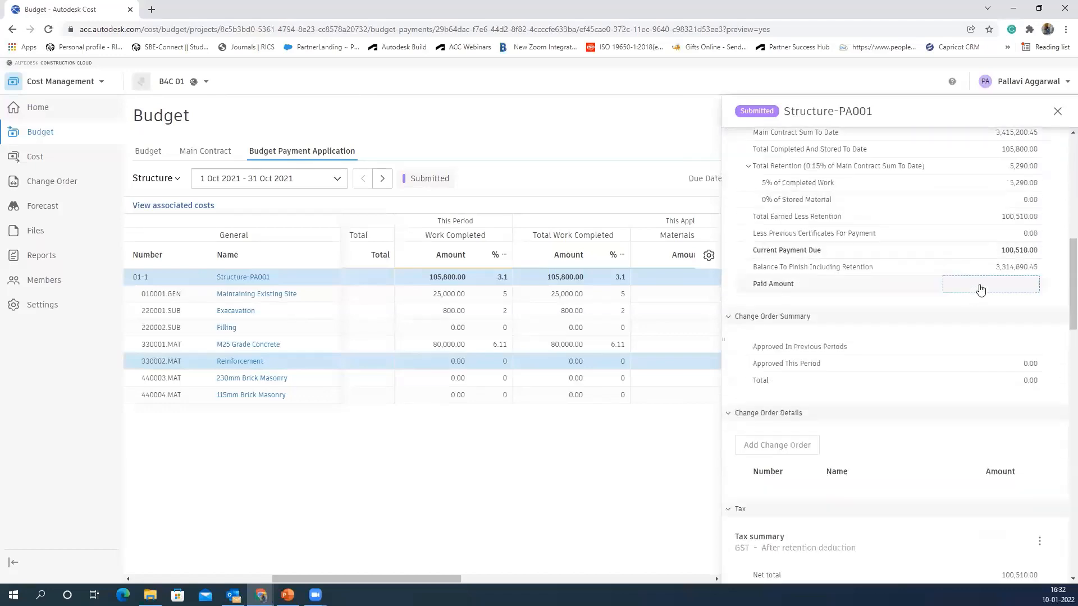
{"action": "scroll", "coordinate": [980, 289], "scroll_direction": "up", "scroll_amount": 6}
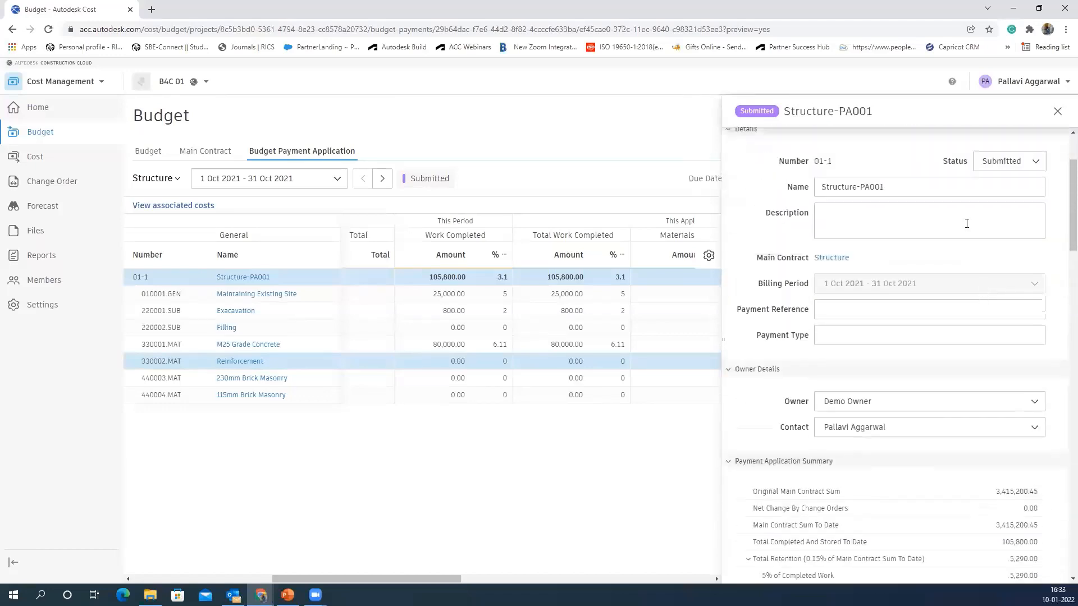
{"action": "left_click", "coordinate": [1009, 162]}
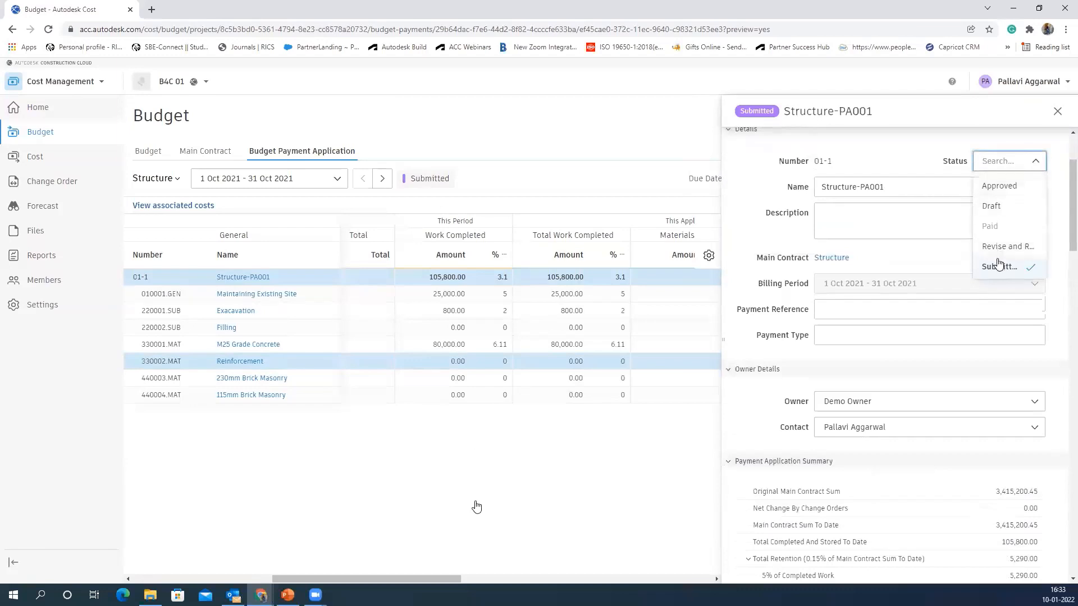
{"action": "scroll", "coordinate": [1003, 270], "scroll_direction": "up", "scroll_amount": 2}
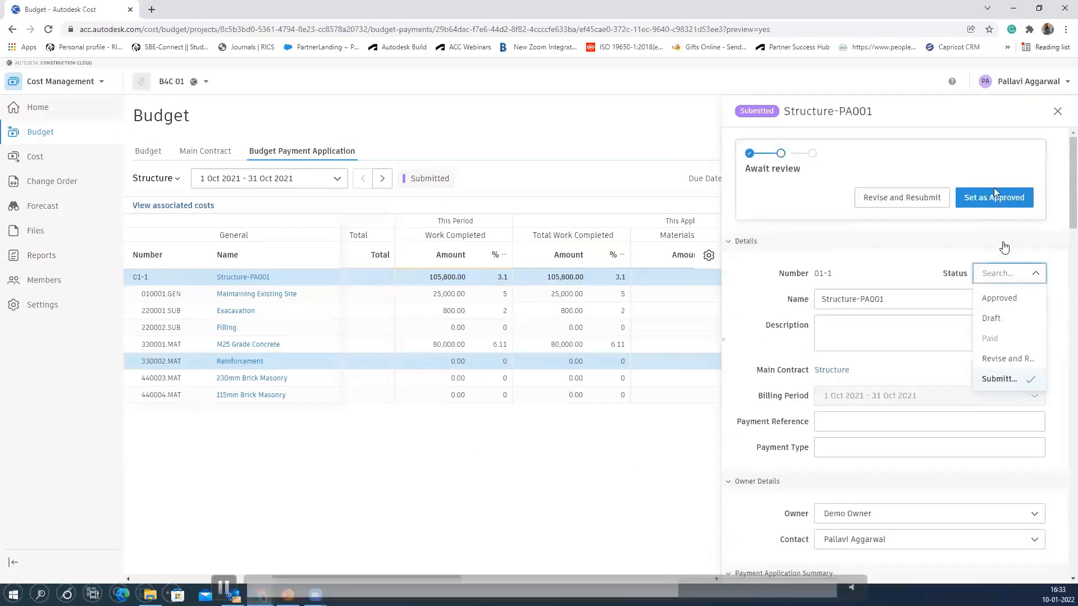
{"action": "left_click", "coordinate": [967, 194]}
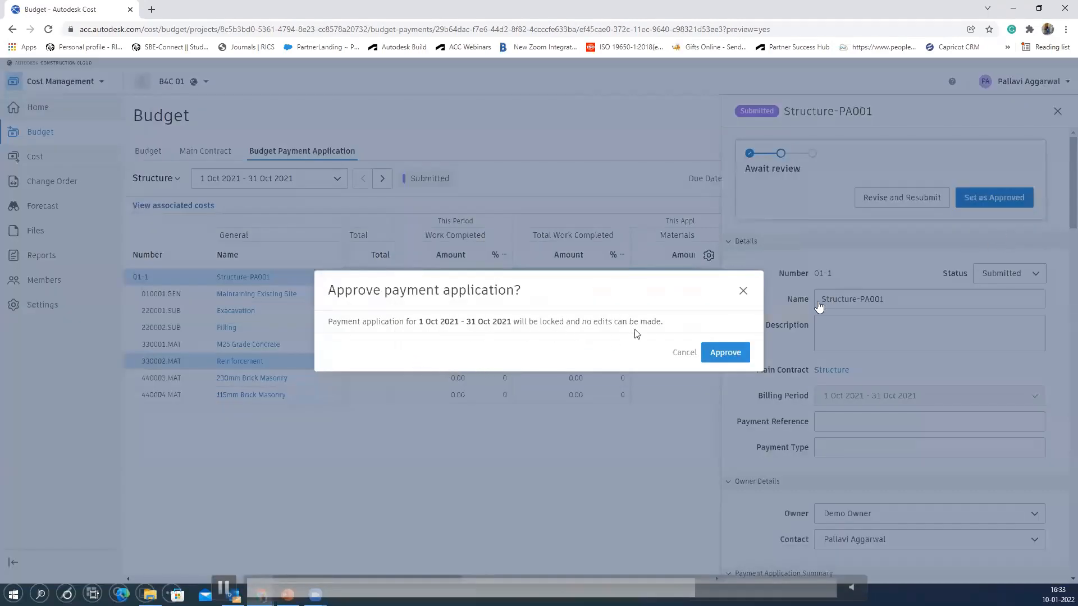
{"action": "left_click", "coordinate": [711, 353]}
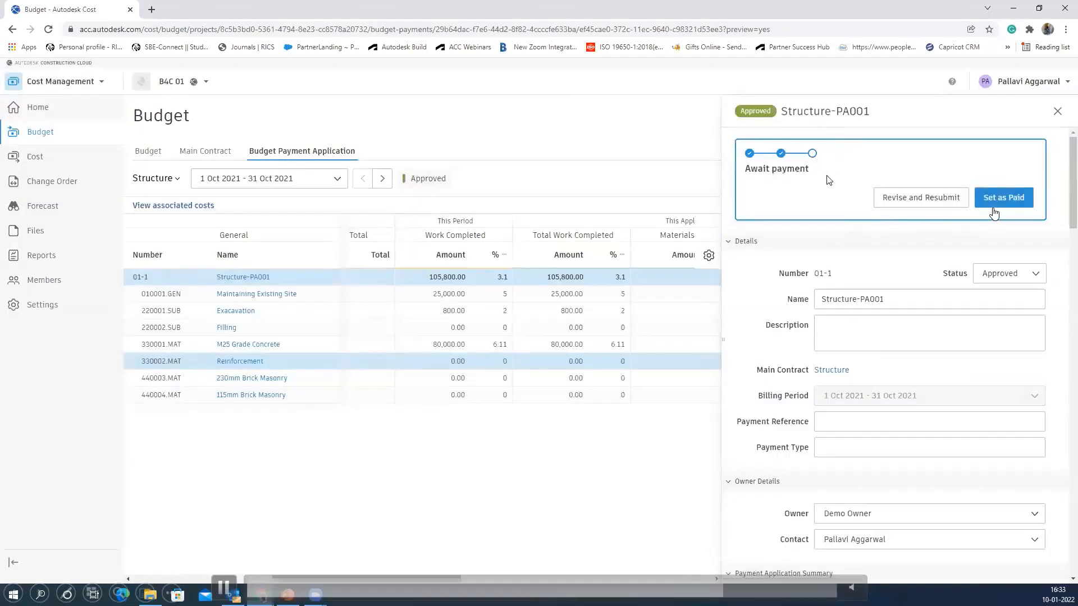
Step: Review the approved Structure-PA001's change order, tax, document and associated cost sections, and check its dates, including the paid date picker
{"action": "scroll", "coordinate": [845, 289], "scroll_direction": "down", "scroll_amount": 5}
{"action": "scroll", "coordinate": [882, 318], "scroll_direction": "down", "scroll_amount": 5}
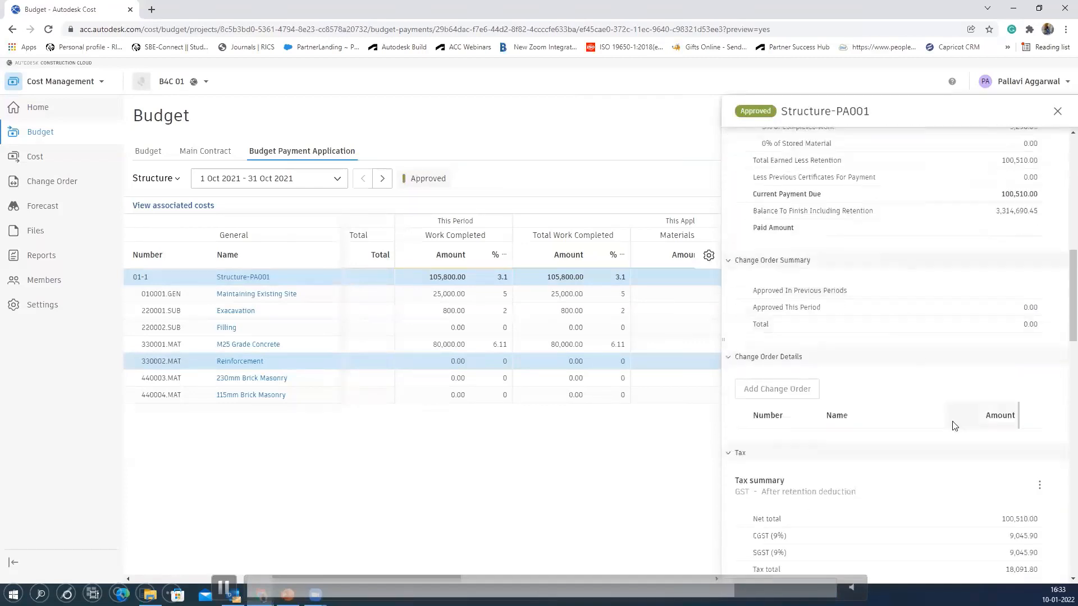
{"action": "scroll", "coordinate": [953, 427], "scroll_direction": "down", "scroll_amount": 6}
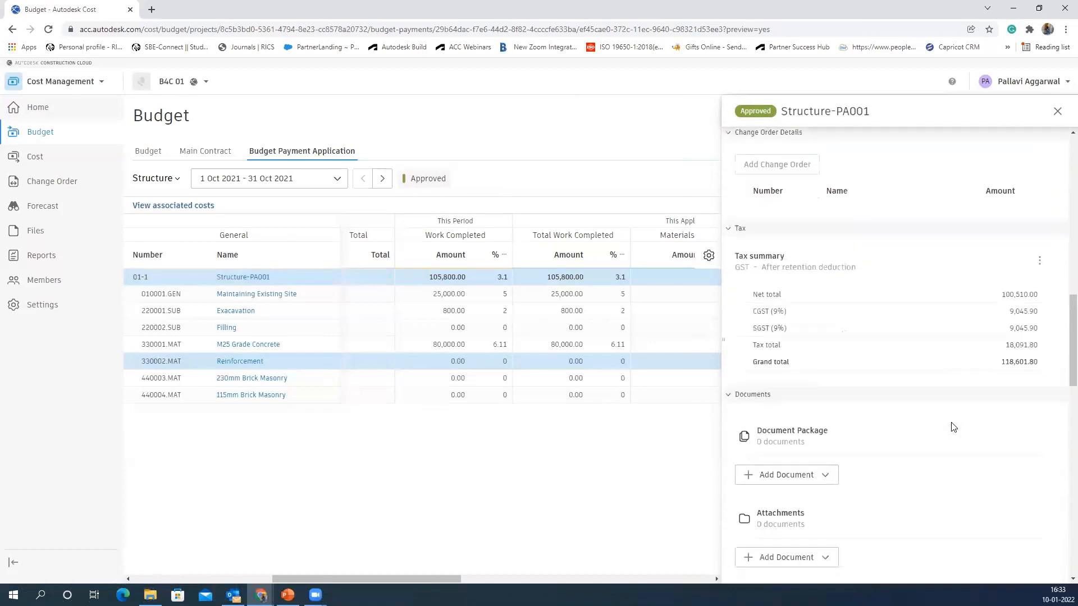
{"action": "scroll", "coordinate": [952, 427], "scroll_direction": "down", "scroll_amount": 6}
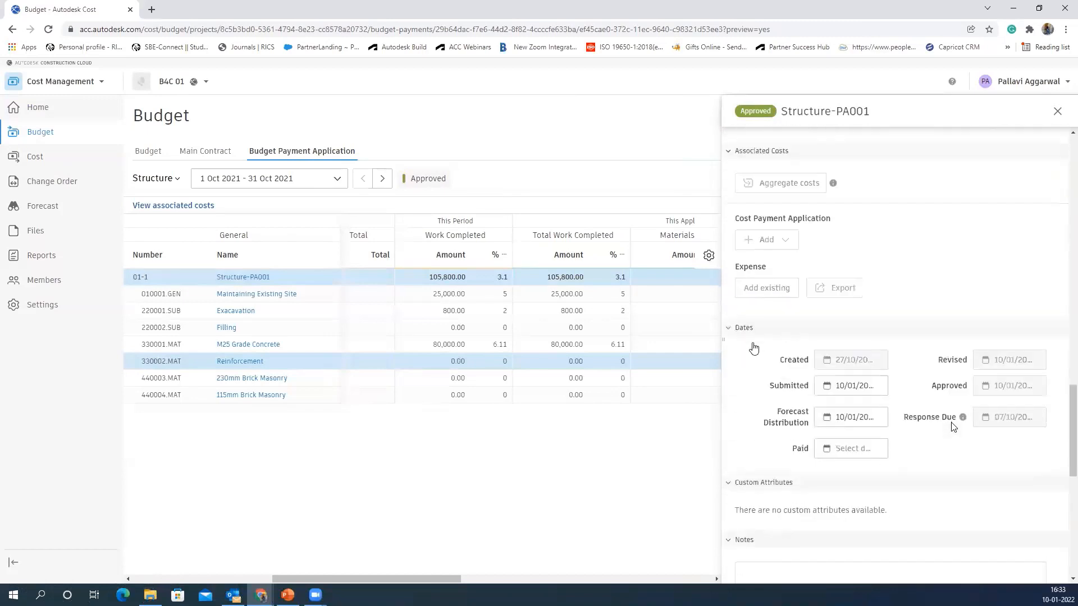
{"action": "left_click", "coordinate": [851, 283]}
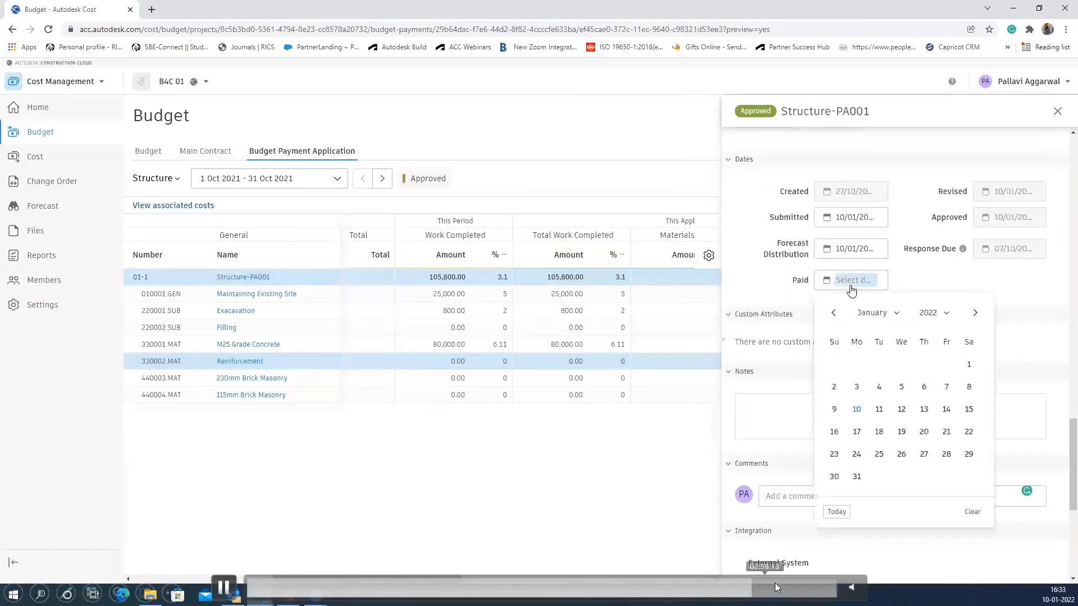
{"action": "scroll", "coordinate": [813, 547], "scroll_direction": "down", "scroll_amount": 6}
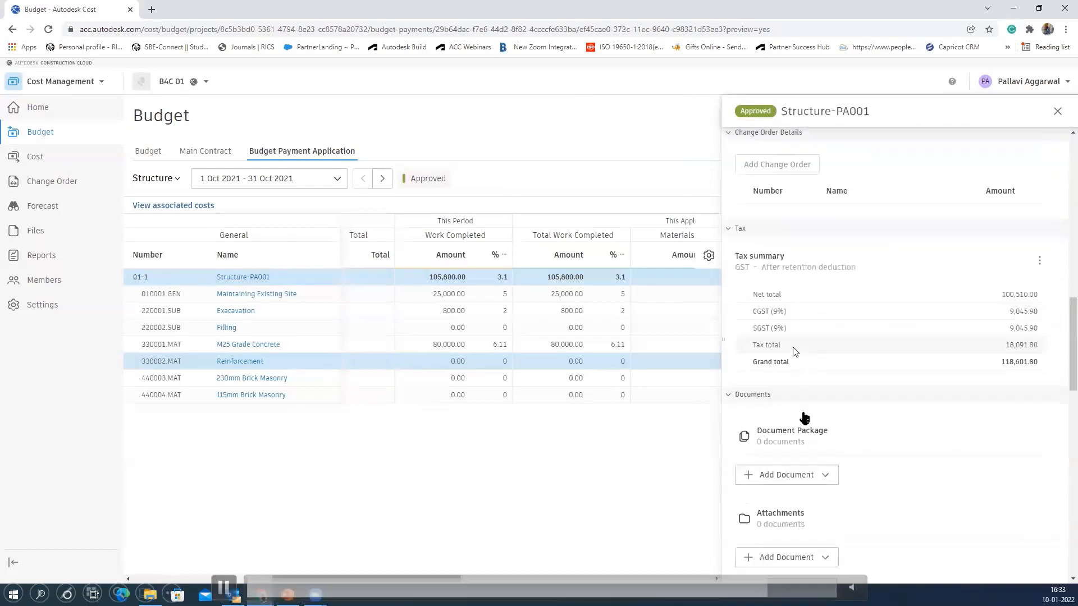
{"action": "scroll", "coordinate": [804, 418], "scroll_direction": "up", "scroll_amount": 3}
{"action": "left_click", "coordinate": [1010, 170]}
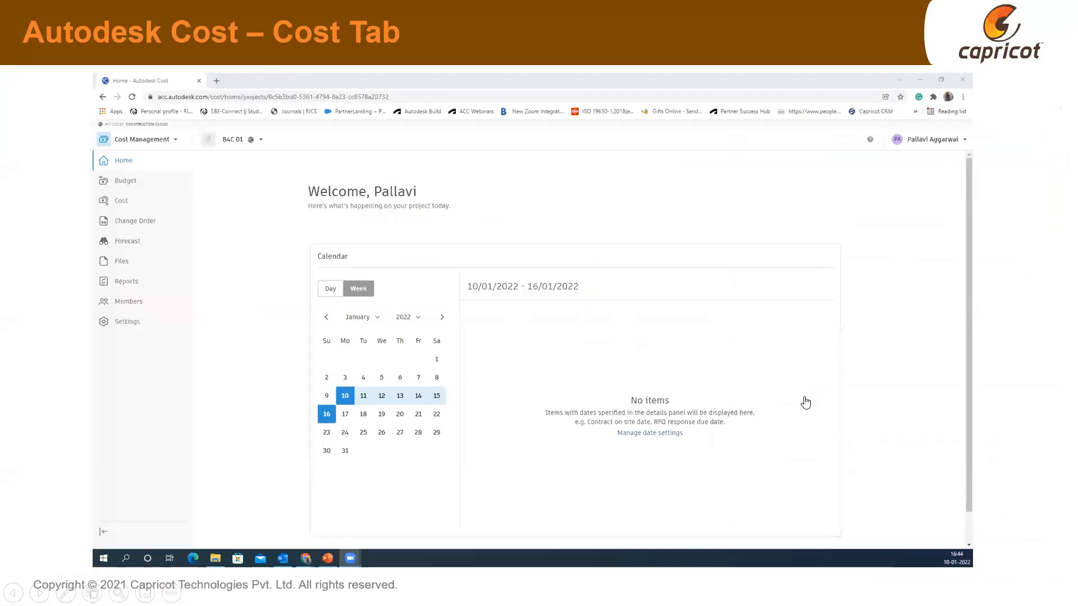
Step: Examine the budget, cost and forecast columns of the cost contracts, plus the associated contract of the Maintaining Existing Site budget item
{"action": "left_click", "coordinate": [656, 365]}
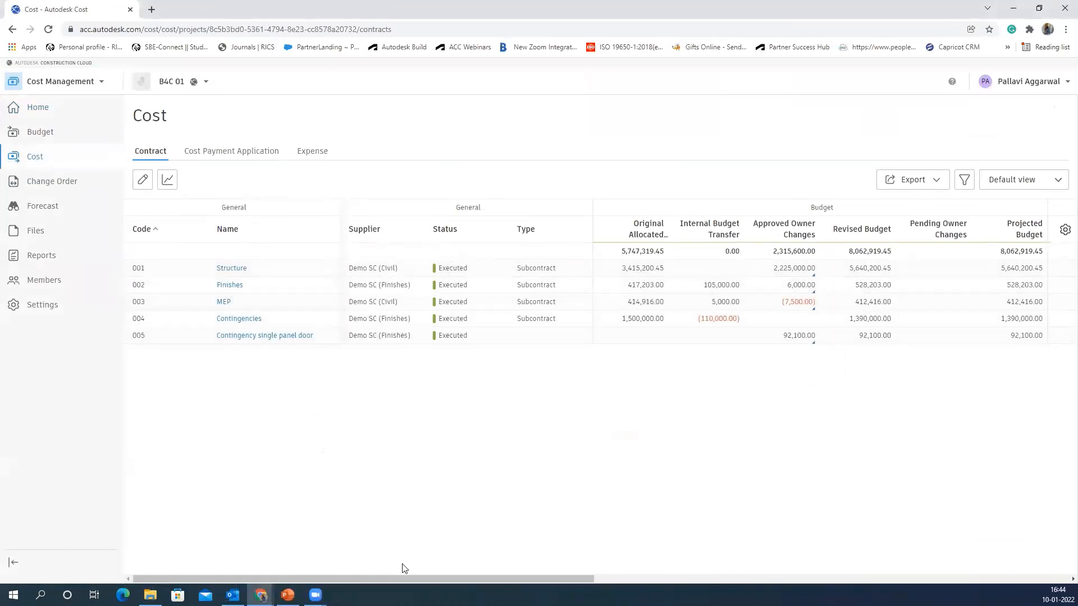
{"action": "left_click_drag", "start_coordinate": [402, 580], "coordinate": [555, 581]}
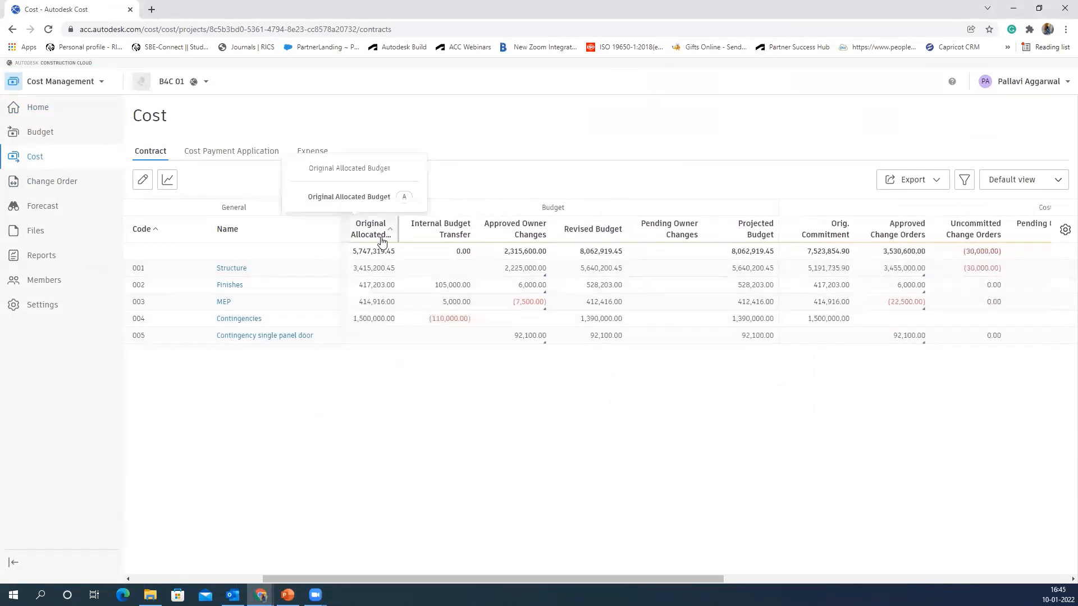
{"action": "left_click_drag", "start_coordinate": [534, 579], "coordinate": [733, 578]}
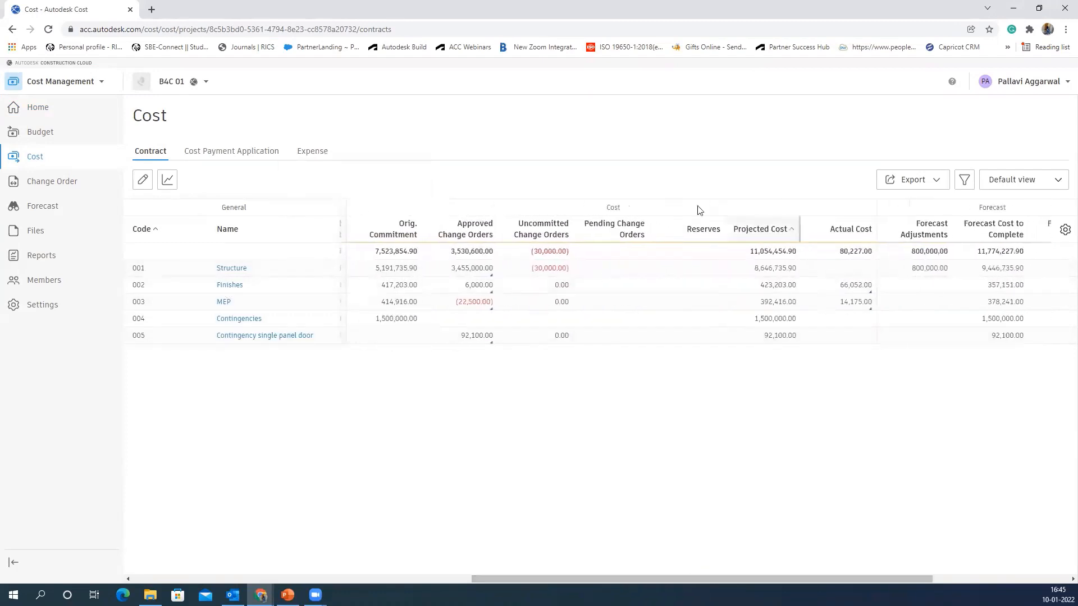
{"action": "key", "text": "ctrl"}
{"action": "left_click_drag", "start_coordinate": [657, 579], "coordinate": [797, 583]}
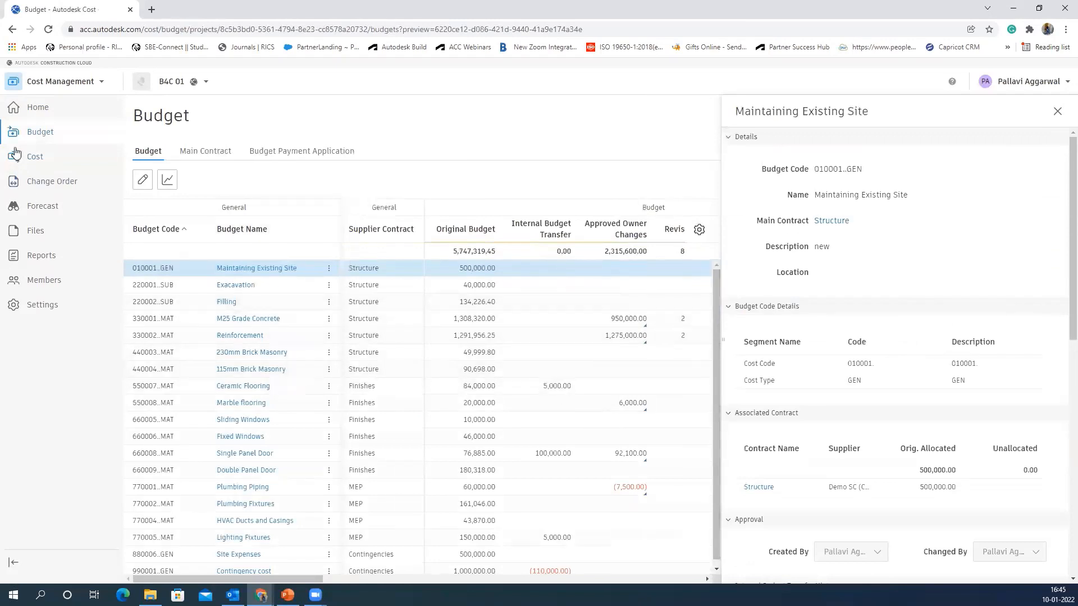
{"action": "scroll", "coordinate": [875, 444], "scroll_direction": "down", "scroll_amount": 3}
{"action": "left_click", "coordinate": [57, 160]}
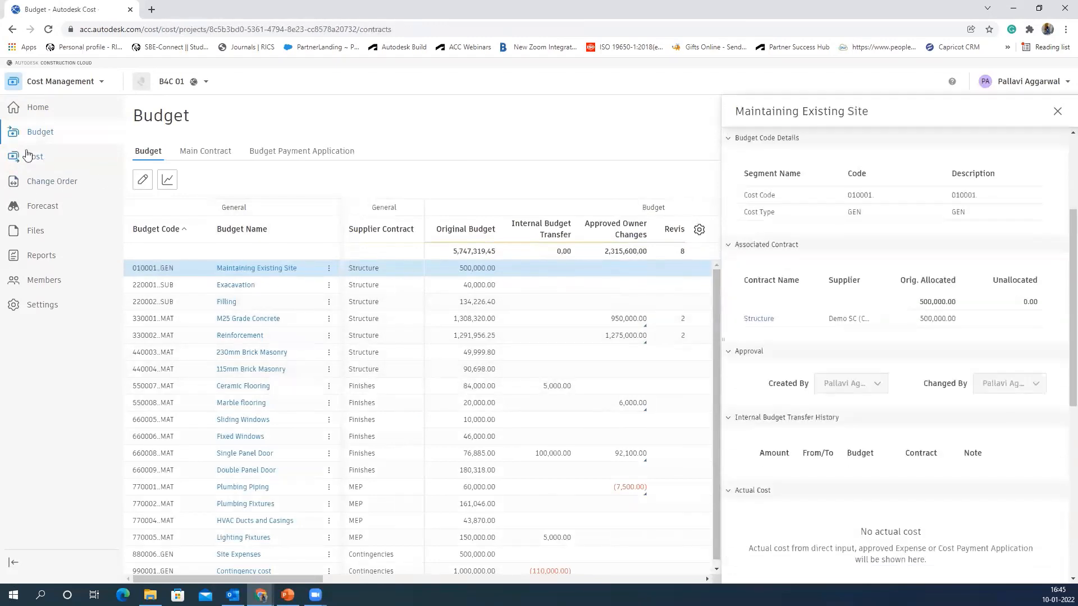
Step: Open the Structure cost contract and inspect its Schedule of Values, including the change orders, in a widened details view
{"action": "left_click", "coordinate": [242, 270]}
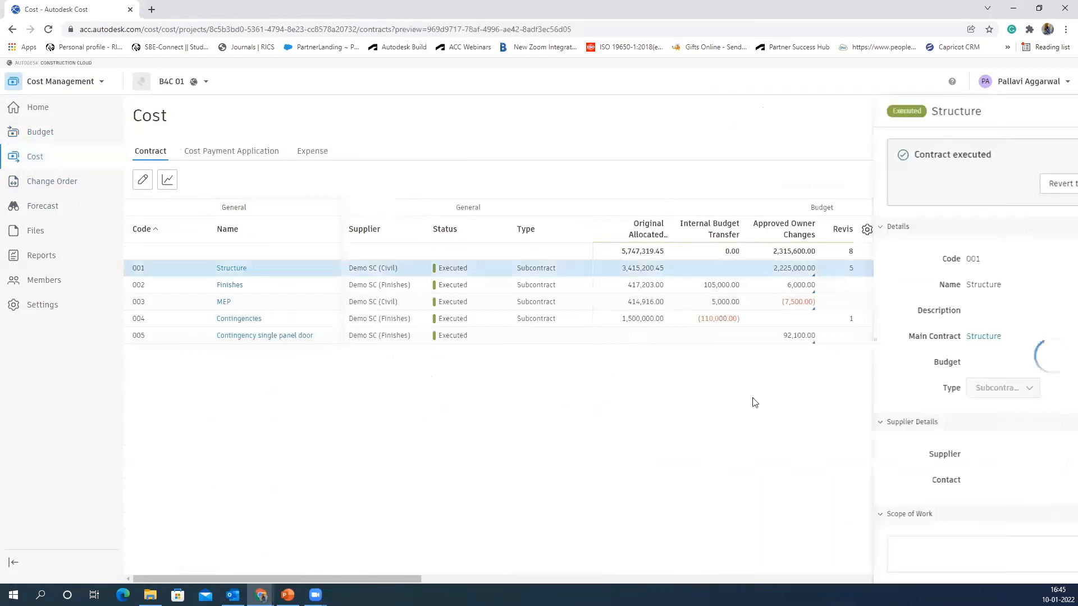
{"action": "scroll", "coordinate": [830, 442], "scroll_direction": "down", "scroll_amount": 10}
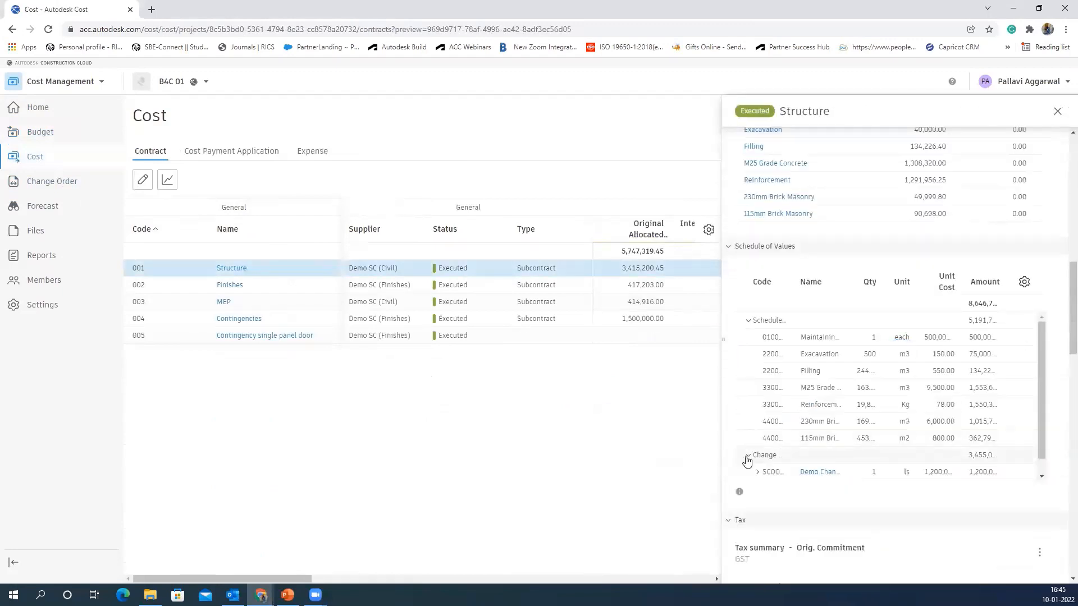
{"action": "left_click", "coordinate": [748, 455]}
{"action": "left_click", "coordinate": [747, 457]}
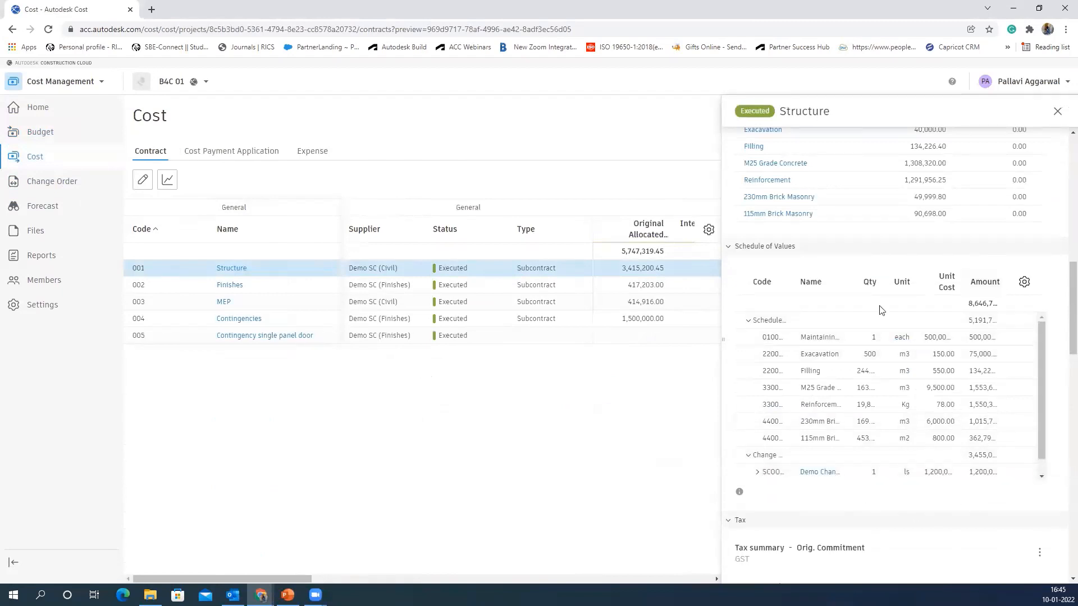
{"action": "left_click_drag", "start_coordinate": [722, 305], "coordinate": [595, 318]}
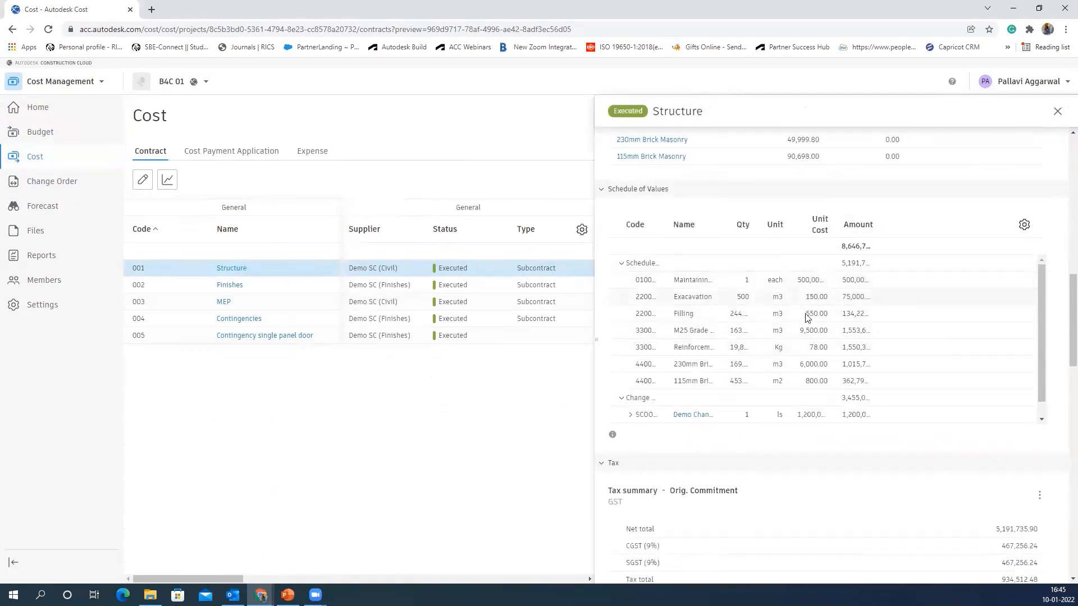
Step: Review the Structure contract's tax summary, document package, attachments, approval details, dates and retention cap
{"action": "scroll", "coordinate": [770, 433], "scroll_direction": "down", "scroll_amount": 2}
{"action": "scroll", "coordinate": [769, 435], "scroll_direction": "down", "scroll_amount": 1}
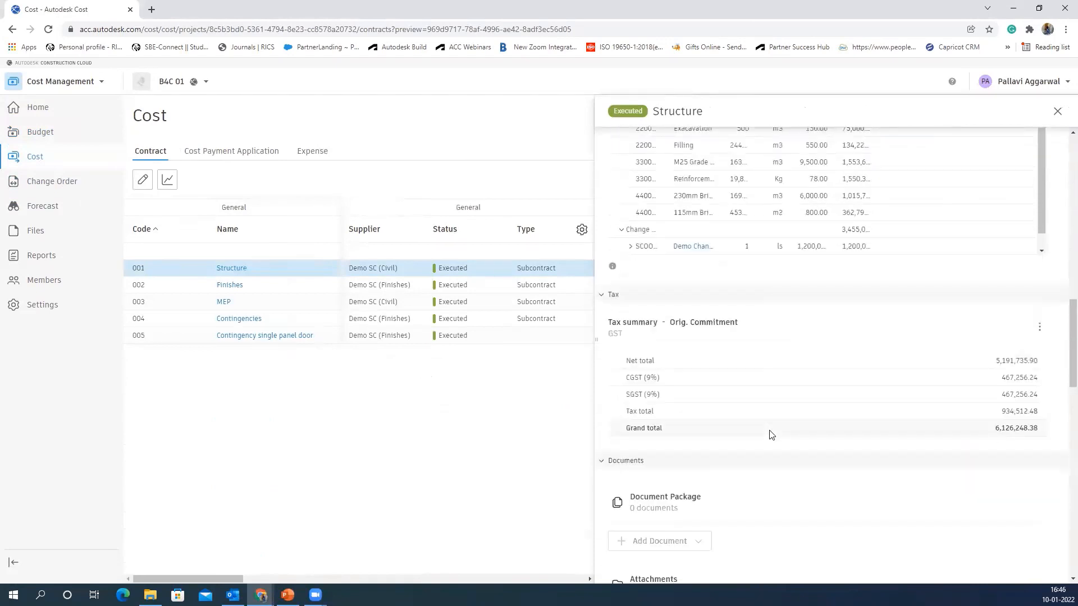
{"action": "scroll", "coordinate": [772, 434], "scroll_direction": "down", "scroll_amount": 1}
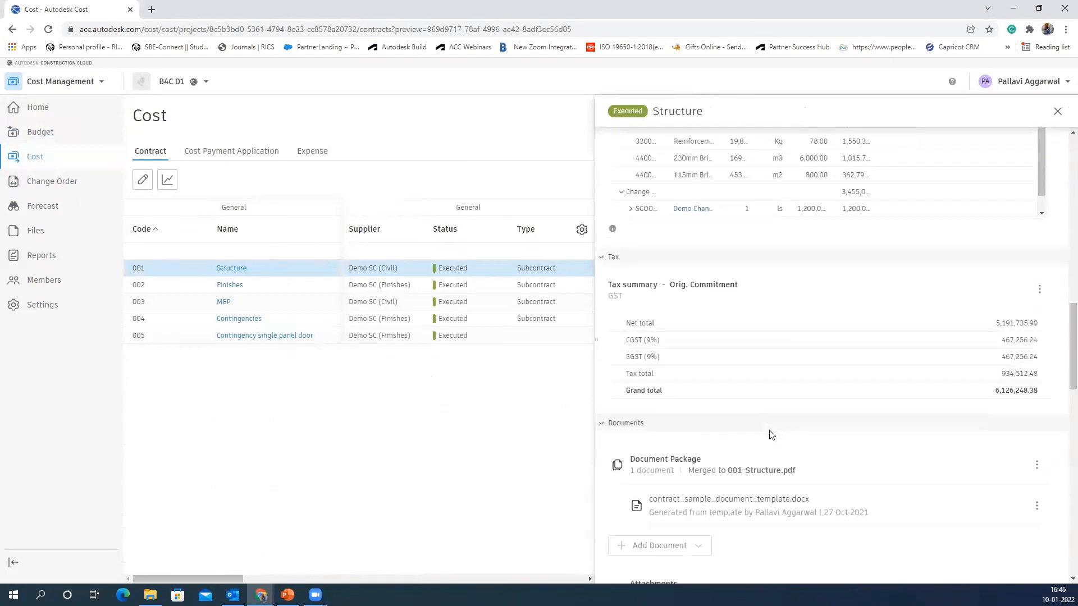
{"action": "scroll", "coordinate": [771, 435], "scroll_direction": "down", "scroll_amount": 4}
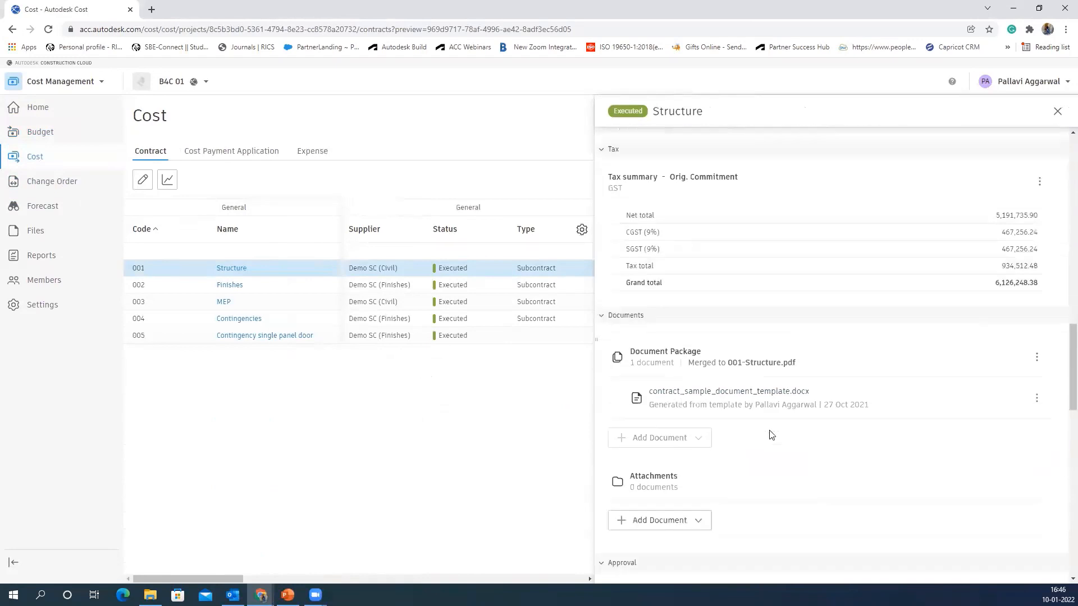
{"action": "scroll", "coordinate": [769, 435], "scroll_direction": "down", "scroll_amount": 4}
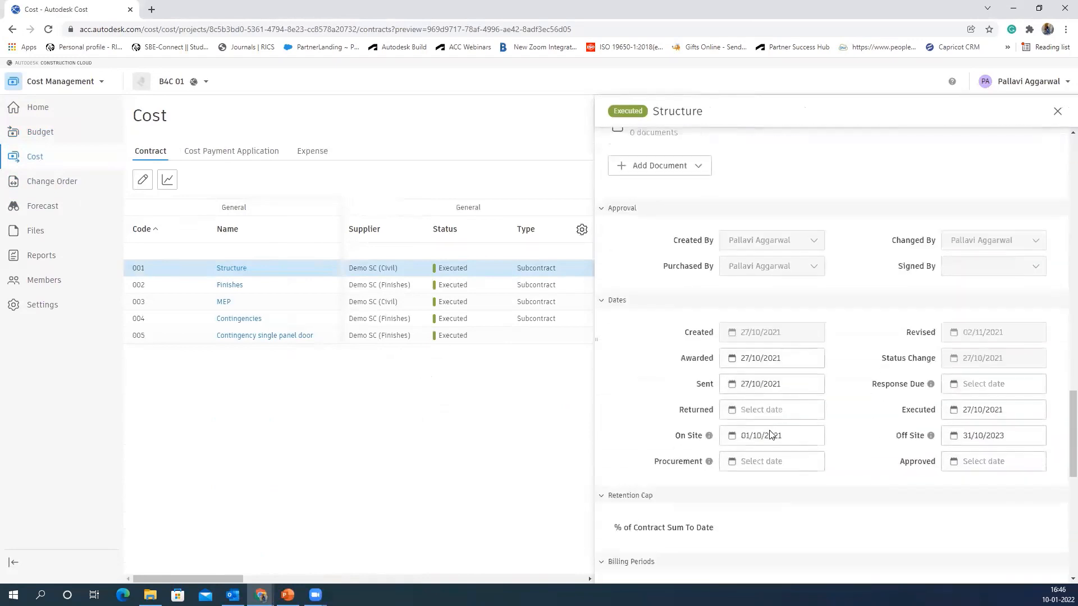
{"action": "scroll", "coordinate": [770, 435], "scroll_direction": "down", "scroll_amount": 4}
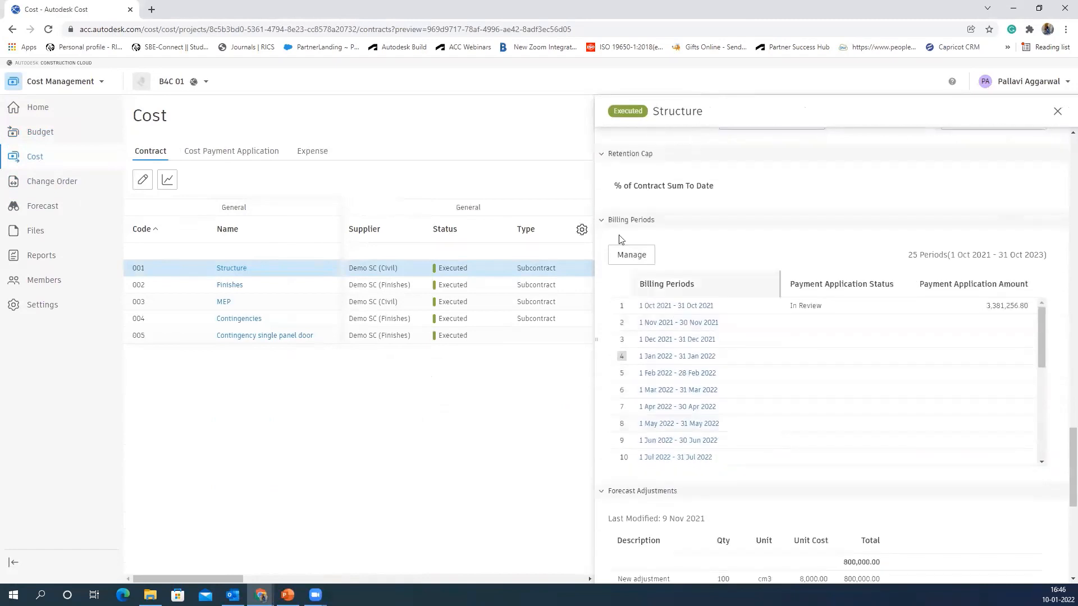
Step: Review the Structure contract's billing periods, forecast adjustments, notes, comments and integration details, and close the contract
{"action": "left_click", "coordinate": [628, 256]}
{"action": "scroll", "coordinate": [650, 429], "scroll_direction": "down", "scroll_amount": 5}
{"action": "scroll", "coordinate": [654, 455], "scroll_direction": "down", "scroll_amount": 4}
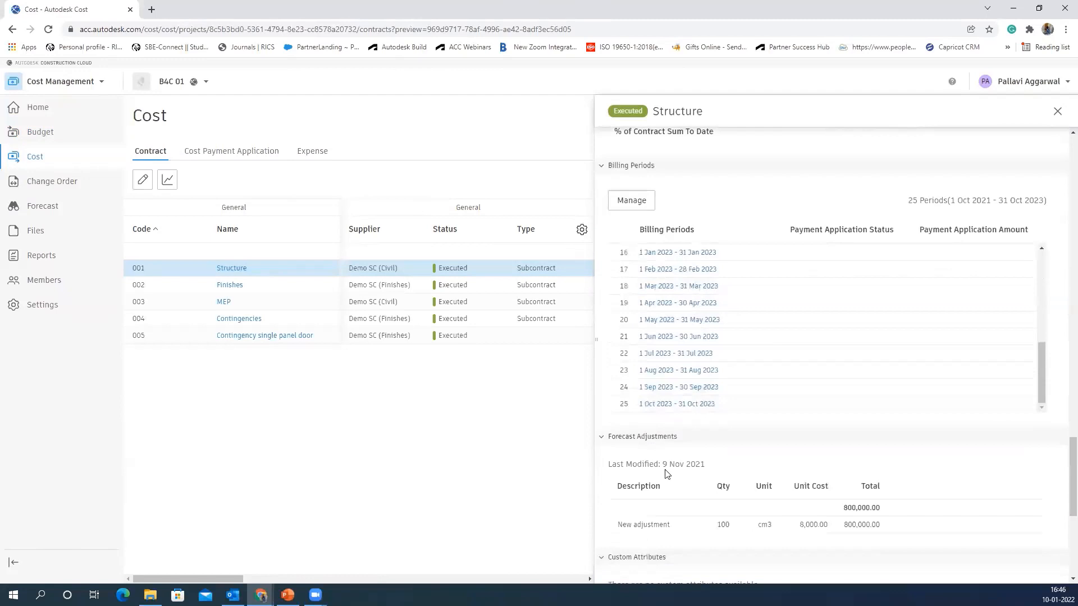
{"action": "scroll", "coordinate": [666, 476], "scroll_direction": "down", "scroll_amount": 4}
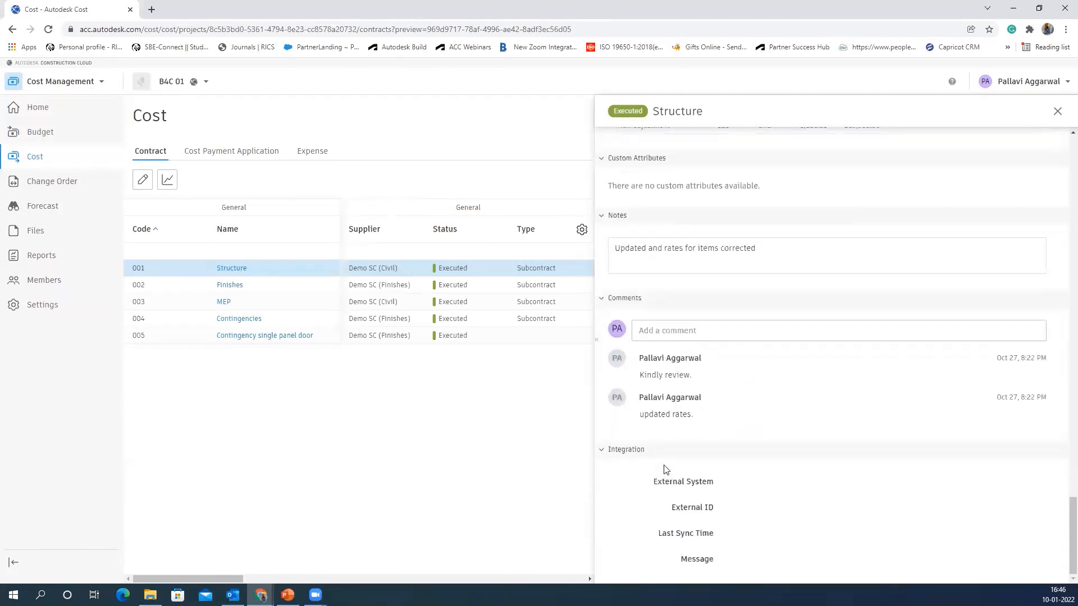
{"action": "left_click", "coordinate": [1059, 112]}
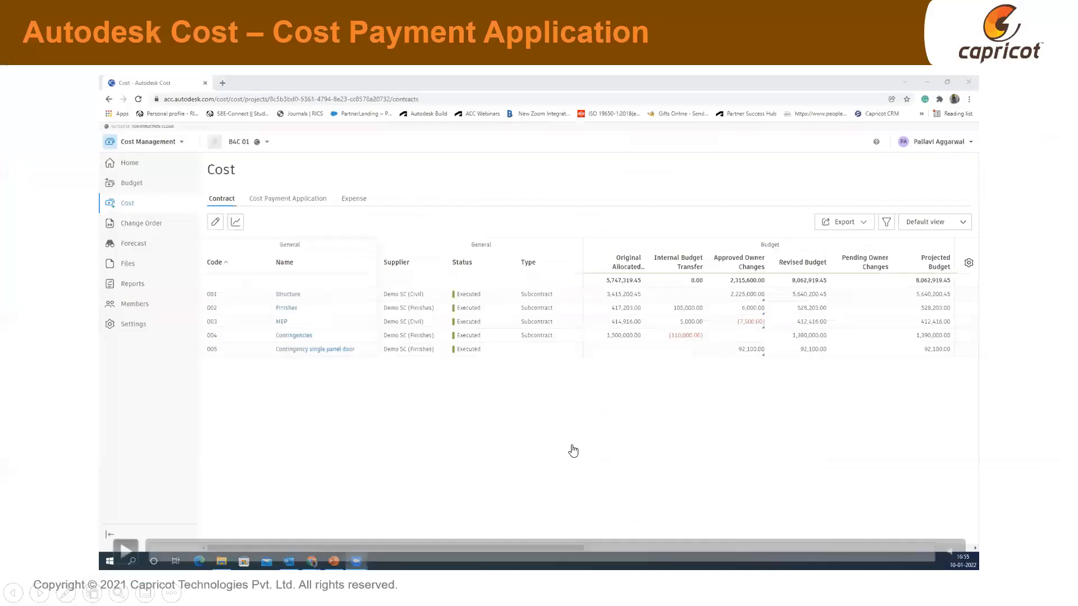
{"action": "left_click", "coordinate": [569, 447]}
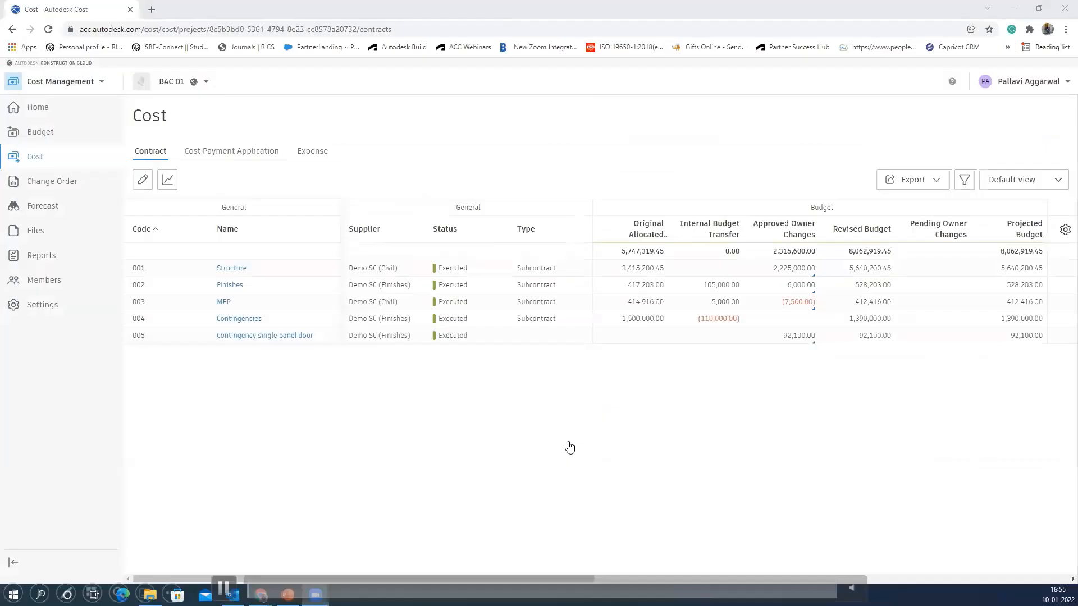
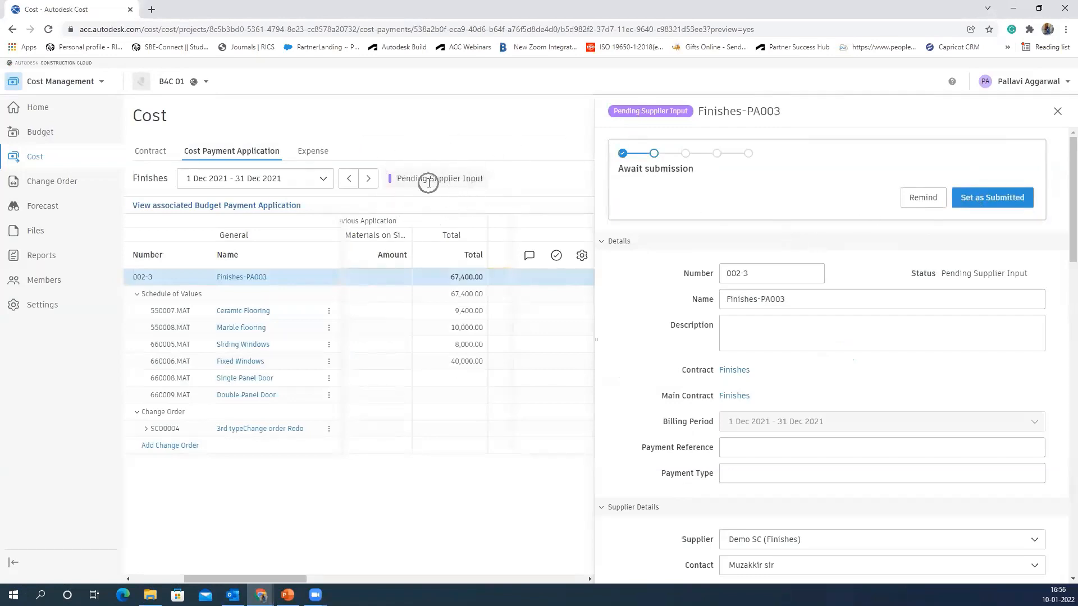
Step: Review the payment application summary, change orders, tax and documents of the Finishes-PA003 cost payment application
{"action": "scroll", "coordinate": [874, 421], "scroll_direction": "down", "scroll_amount": 10}
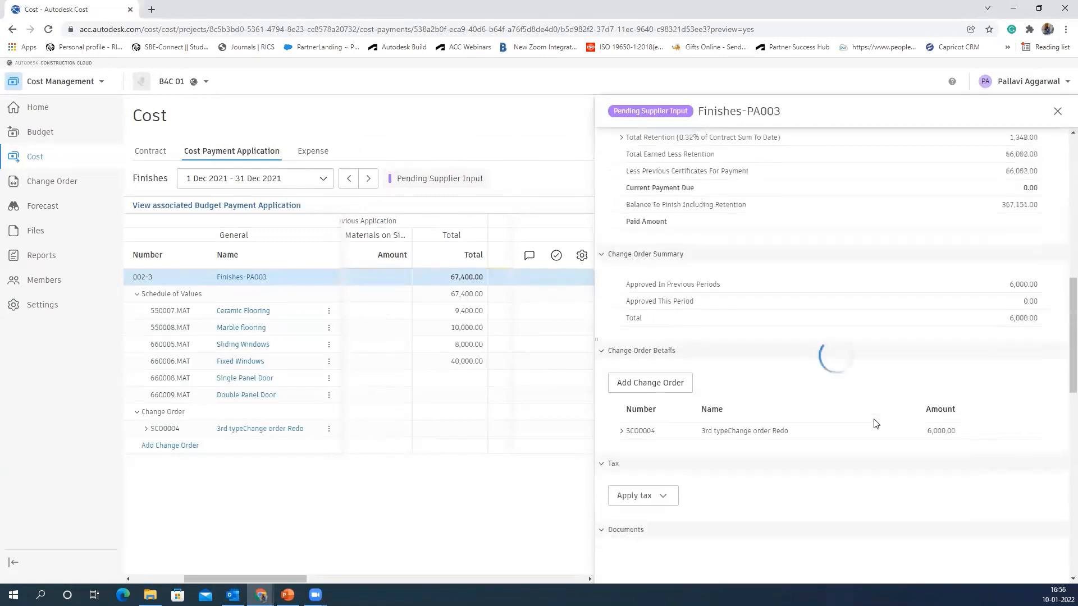
{"action": "scroll", "coordinate": [842, 449], "scroll_direction": "down", "scroll_amount": 5}
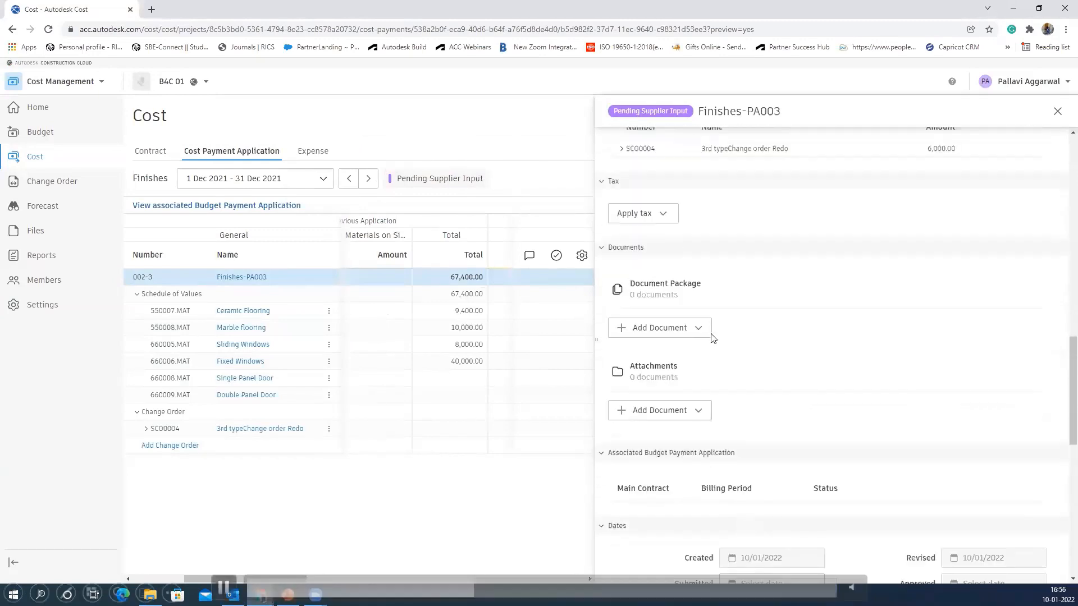
{"action": "left_click", "coordinate": [673, 212]}
{"action": "scroll", "coordinate": [835, 308], "scroll_direction": "up", "scroll_amount": 7}
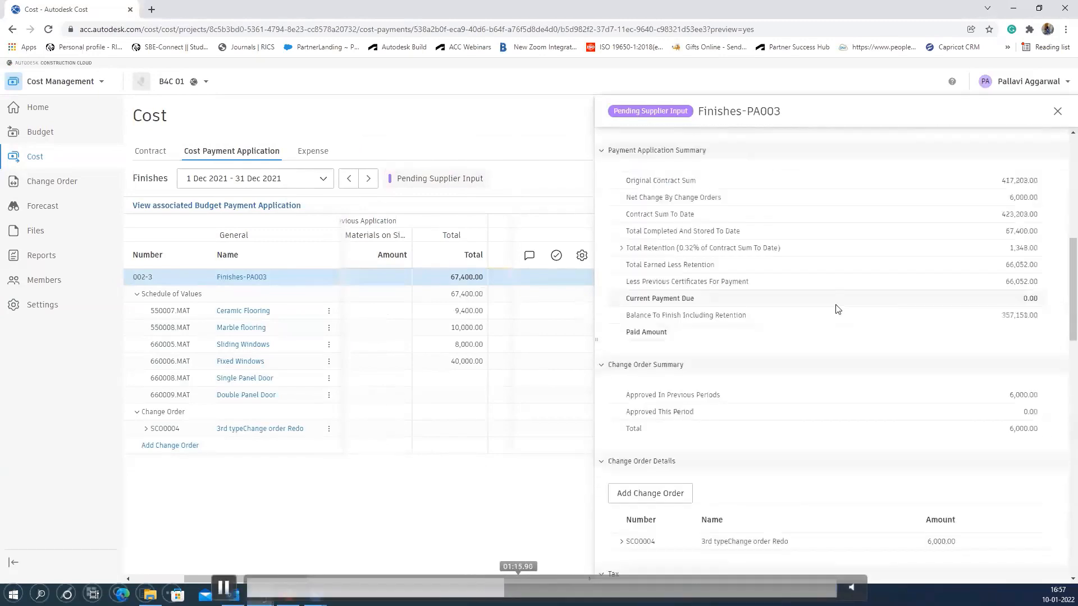
Step: Set Finishes-PA003 as submitted and send the review request email to the reviewers
{"action": "left_click", "coordinate": [971, 198]}
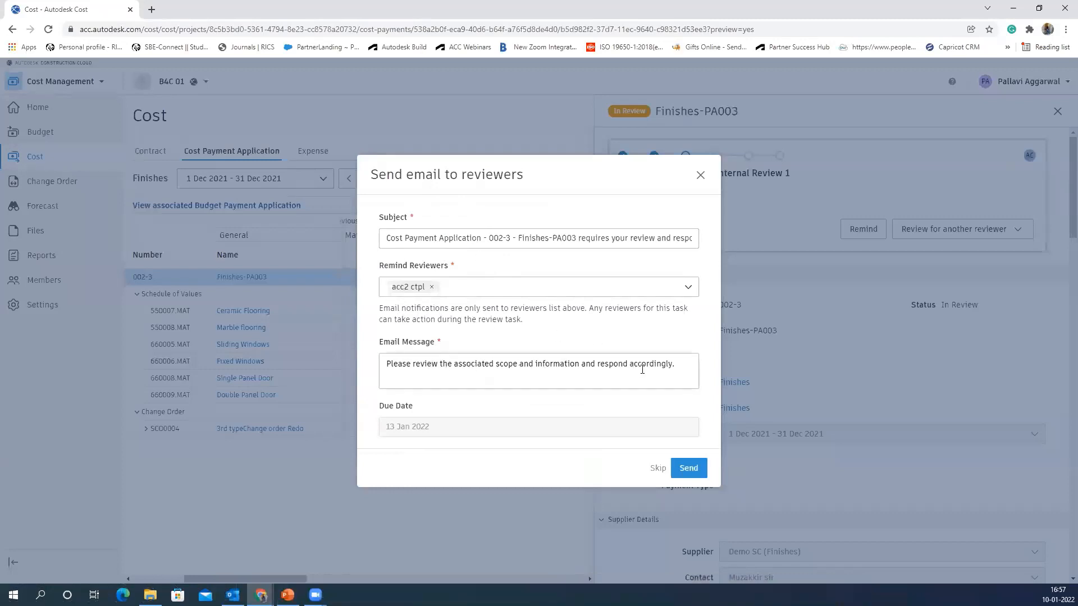
{"action": "left_click", "coordinate": [695, 476]}
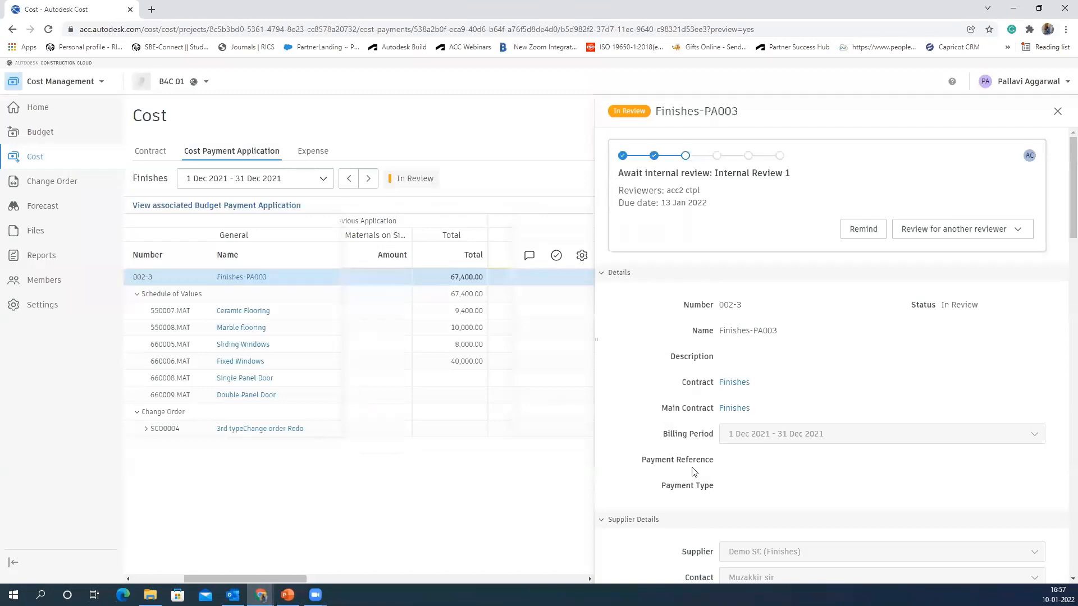
Step: Proceed Finishes-PA003 through Internal Review 1 with the comment "good to go." and through Internal Review 2 to approval
{"action": "left_click", "coordinate": [957, 231]}
{"action": "left_click", "coordinate": [642, 582]}
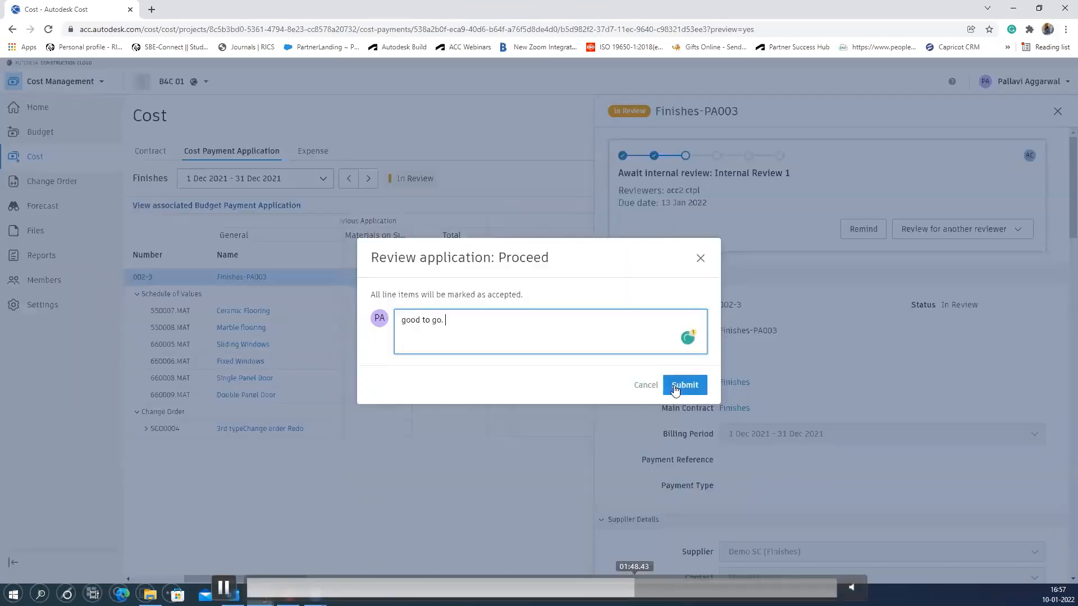
{"action": "left_click", "coordinate": [678, 582]}
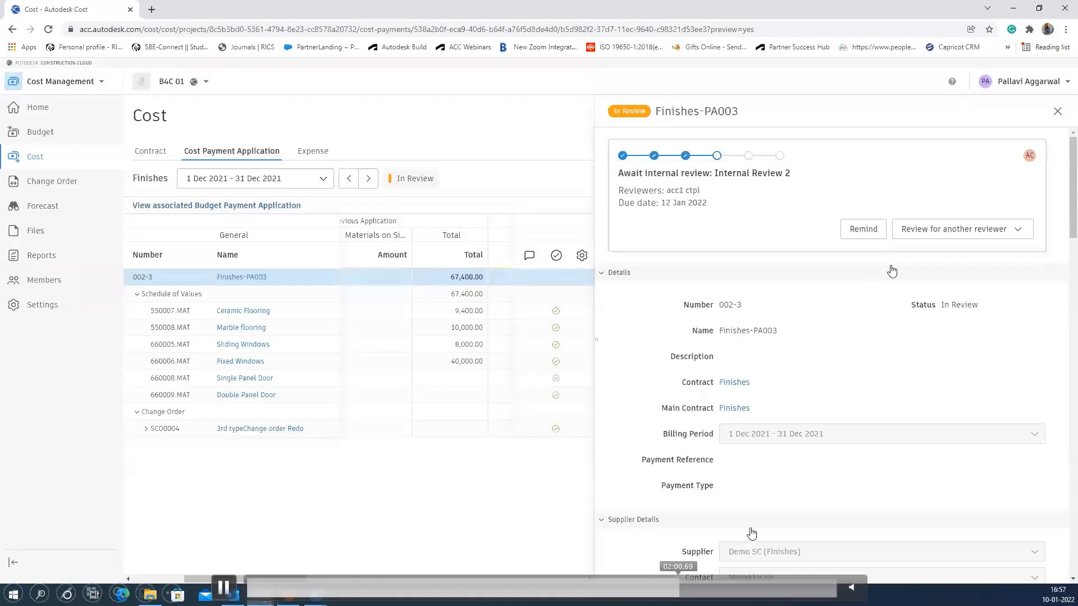
{"action": "left_click", "coordinate": [921, 228]}
{"action": "left_click", "coordinate": [912, 252]}
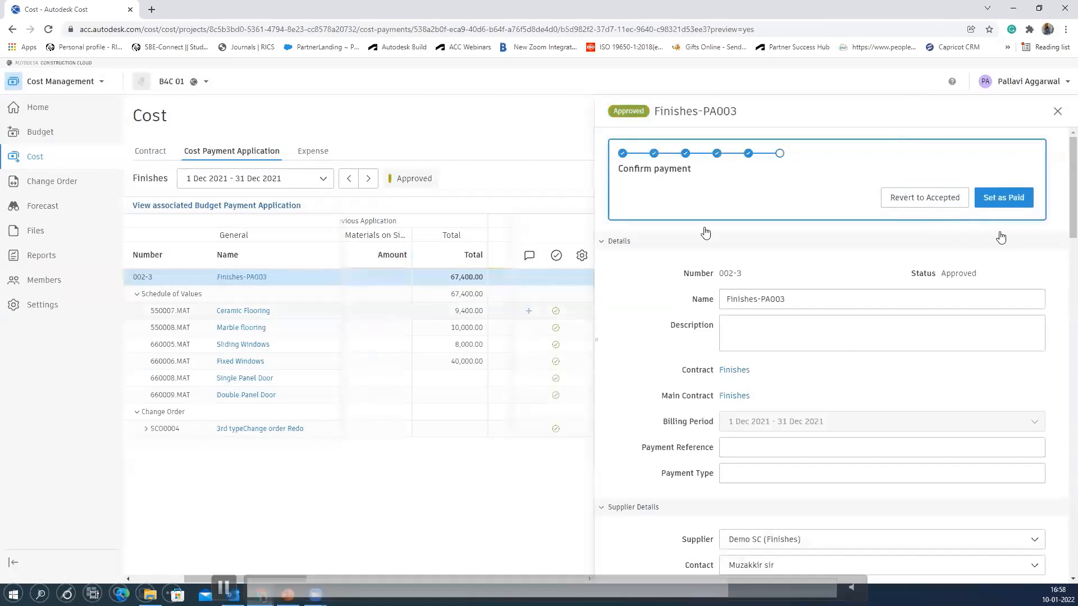
Step: Close the Finishes-PA003 details and return to the list of cost payment applications to check their statuses
{"action": "left_click", "coordinate": [1058, 113]}
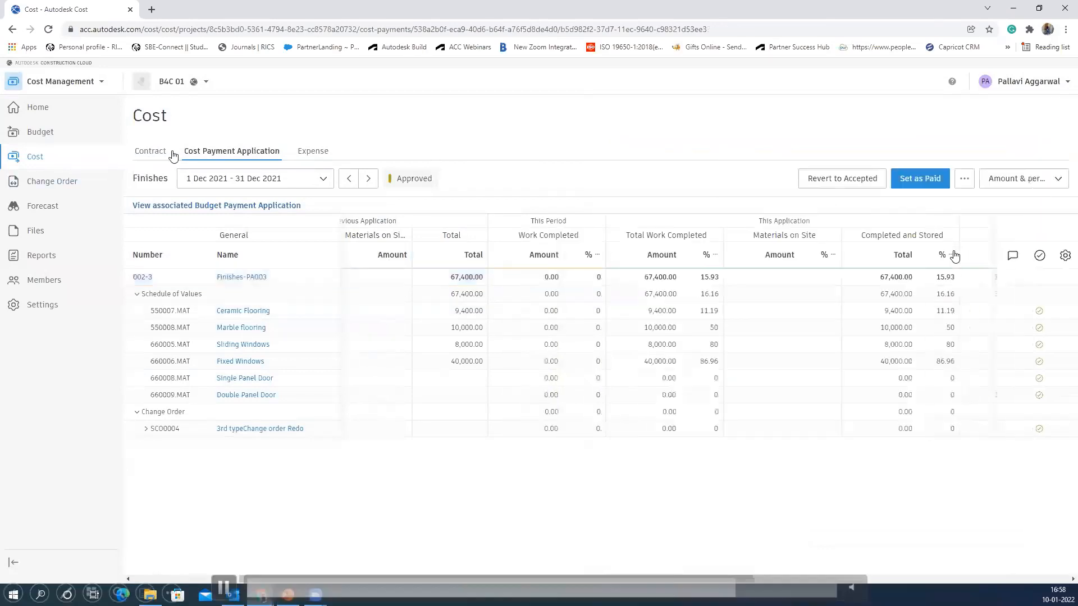
{"action": "left_click", "coordinate": [269, 151]}
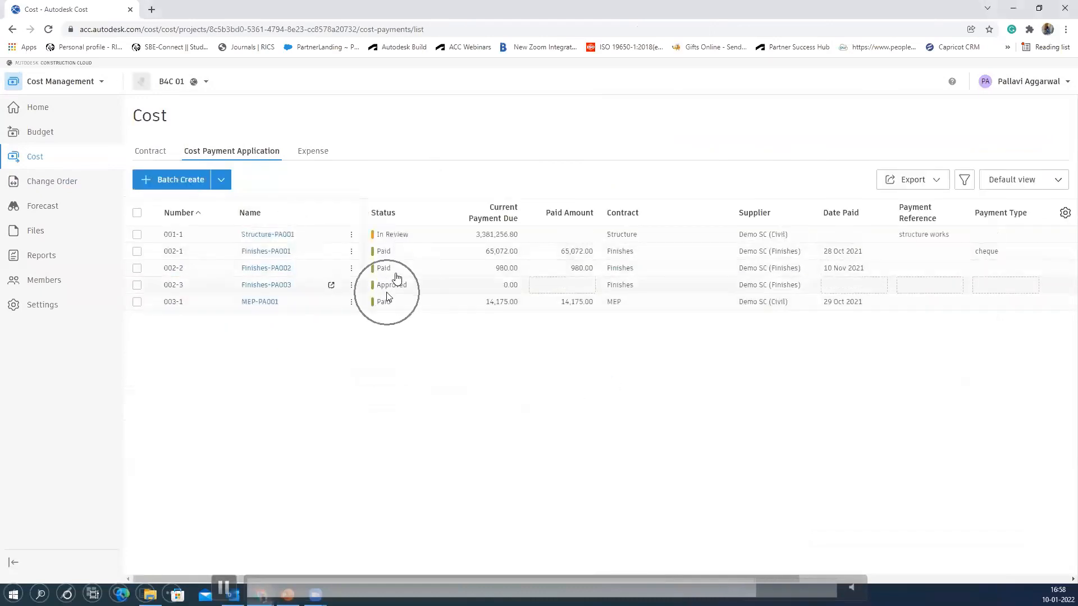
{"action": "key", "text": "Right"}
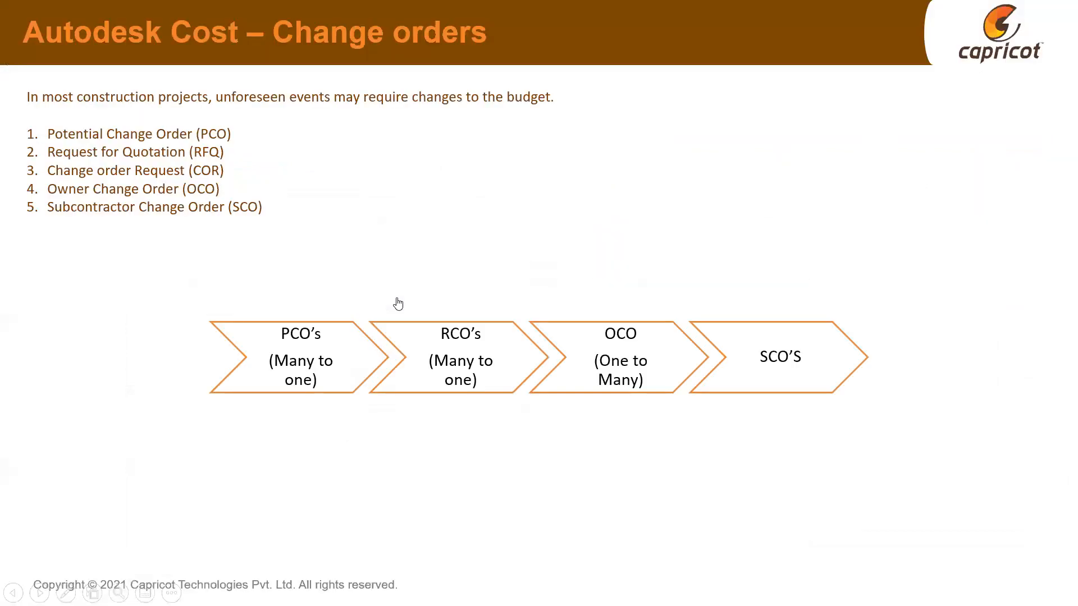
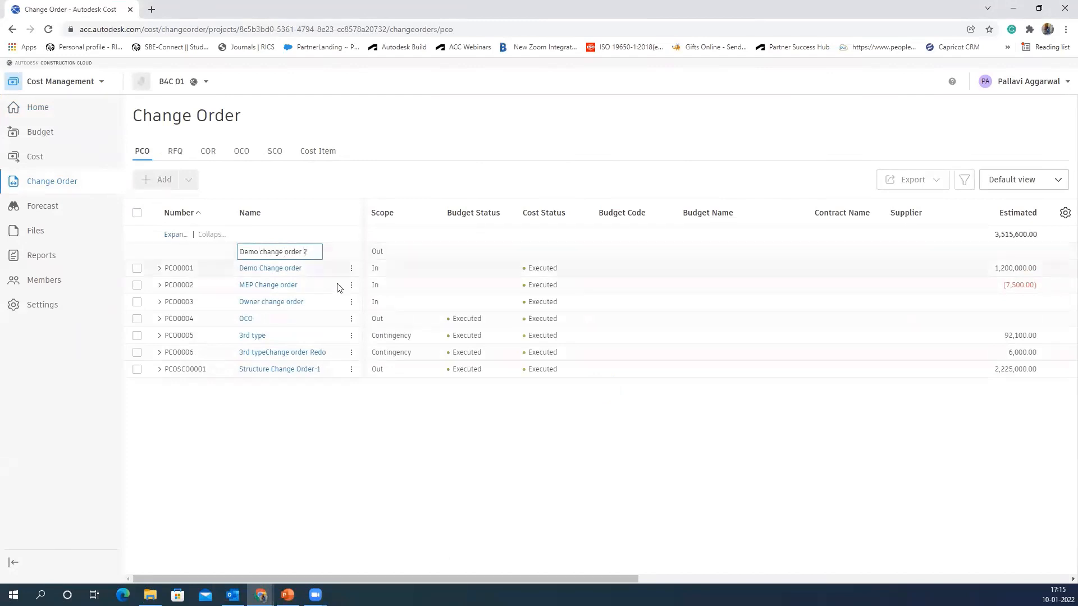
Step: Create the potential change order "Demo change order 2" and set its scope to In
{"action": "left_click", "coordinate": [259, 234]}
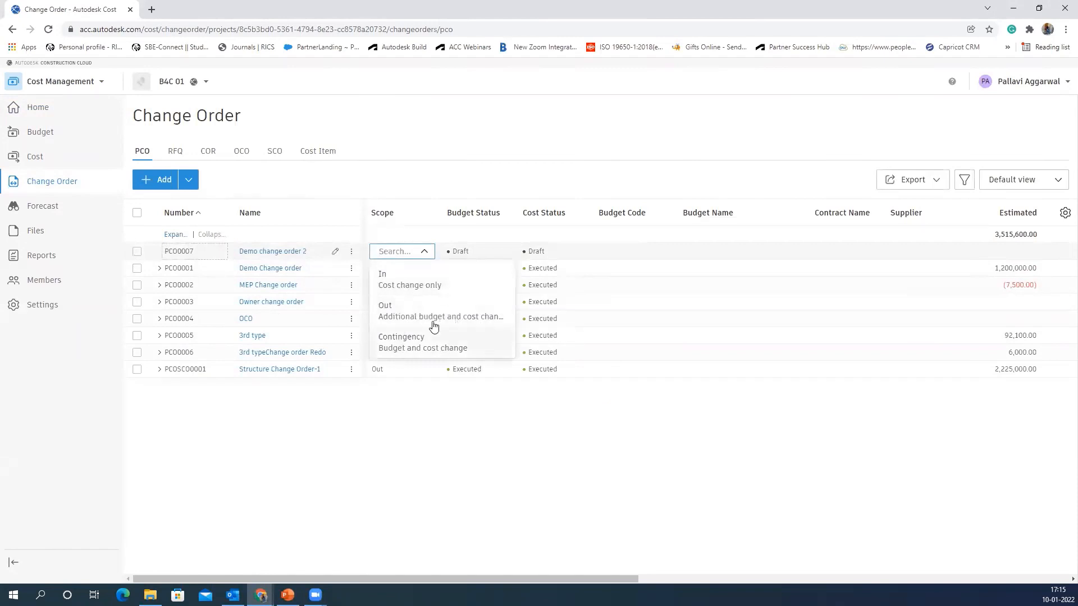
{"action": "left_click", "coordinate": [412, 280]}
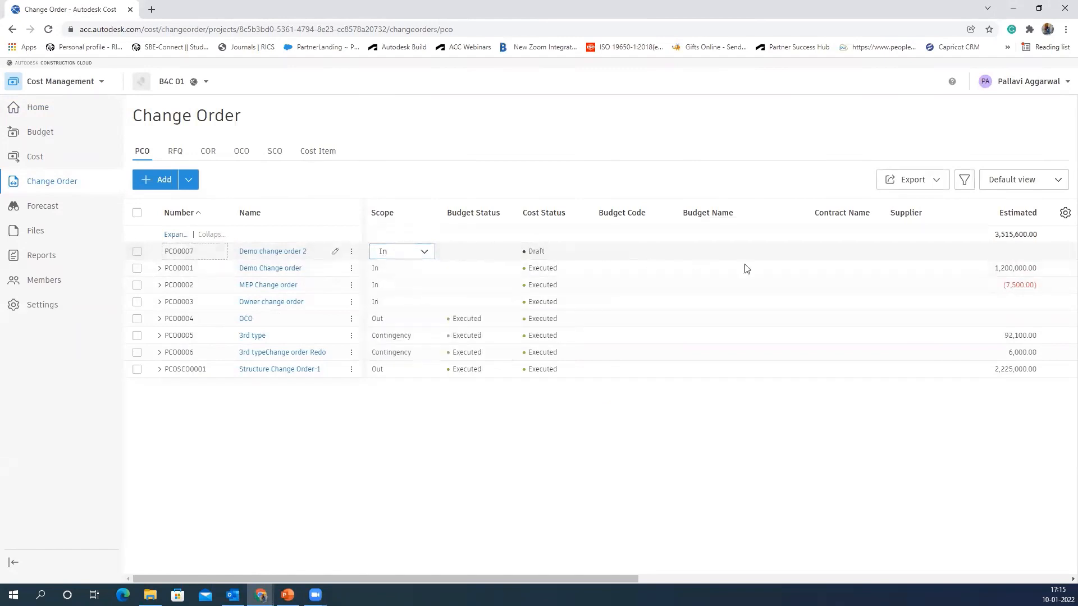
Step: Add a cost item named "Reinforcement" to Demo change order 2 and assign it budget code 330002.MAT
{"action": "left_click", "coordinate": [349, 253]}
{"action": "left_click", "coordinate": [382, 309]}
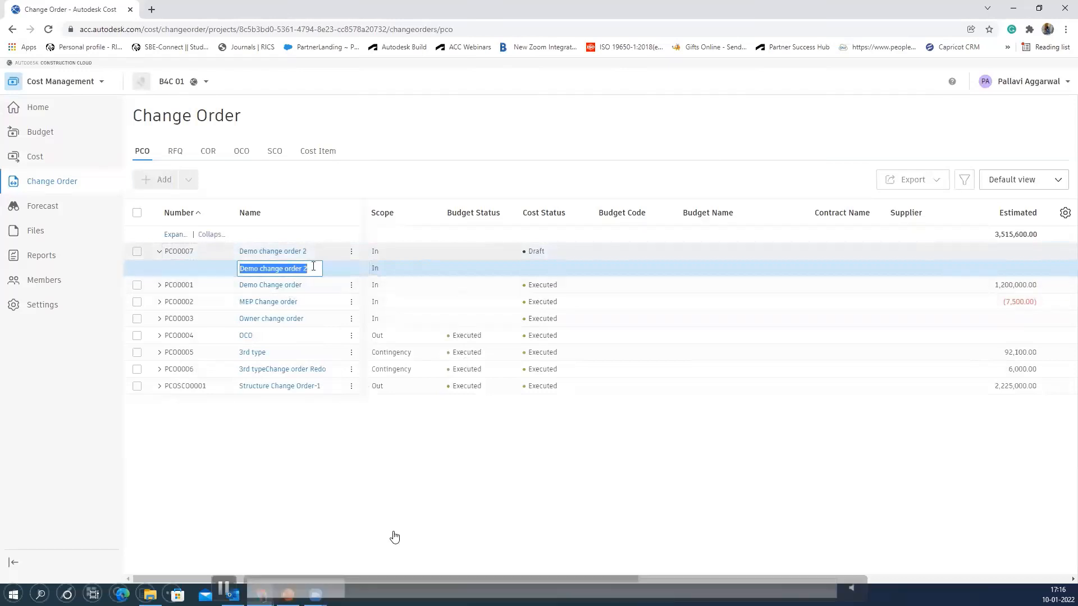
{"action": "type", "text": "R"}
{"action": "key", "text": "Escape"}
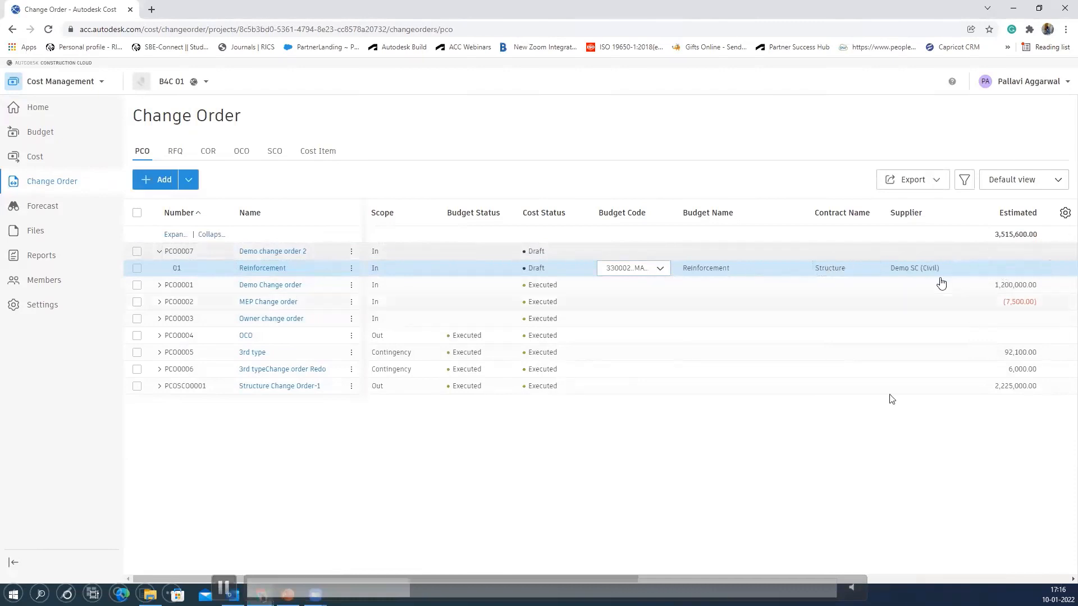
Step: Set the estimated amount of the Reinforcement cost item to 10,000
{"action": "left_click_drag", "start_coordinate": [613, 578], "coordinate": [904, 531]}
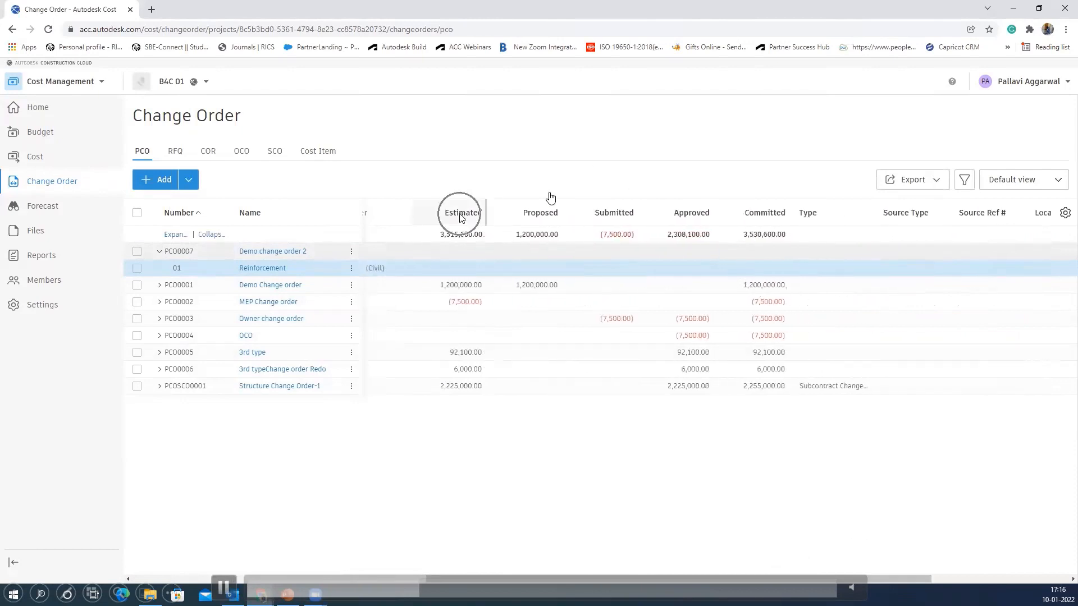
{"action": "key", "text": "ctrl"}
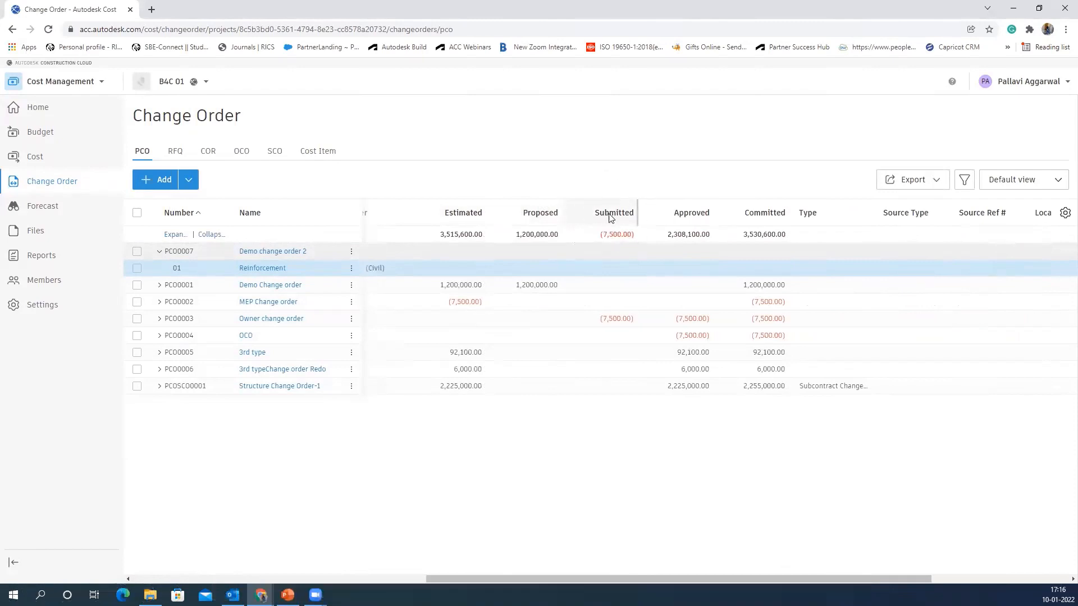
{"action": "key", "text": "ctrl"}
{"action": "key", "text": "ctrl"}
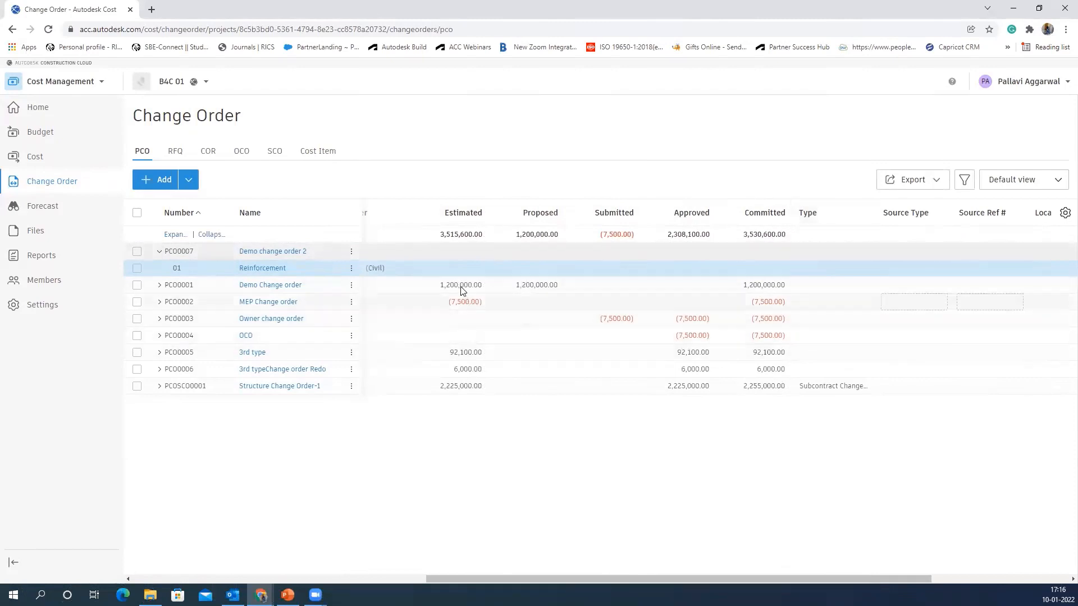
{"action": "left_click", "coordinate": [460, 268]}
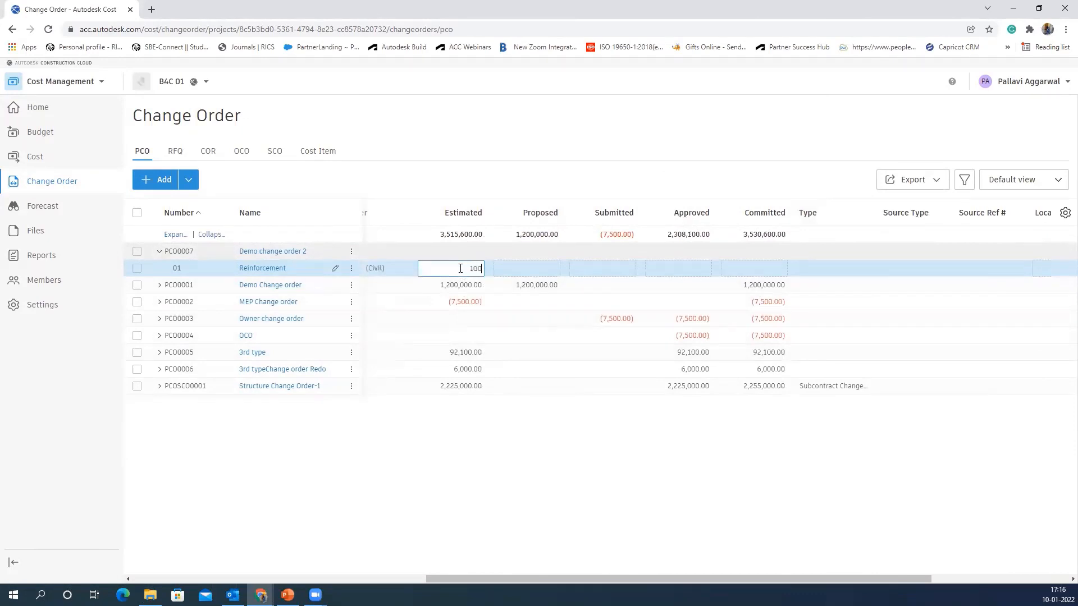
{"action": "left_click", "coordinate": [531, 275]}
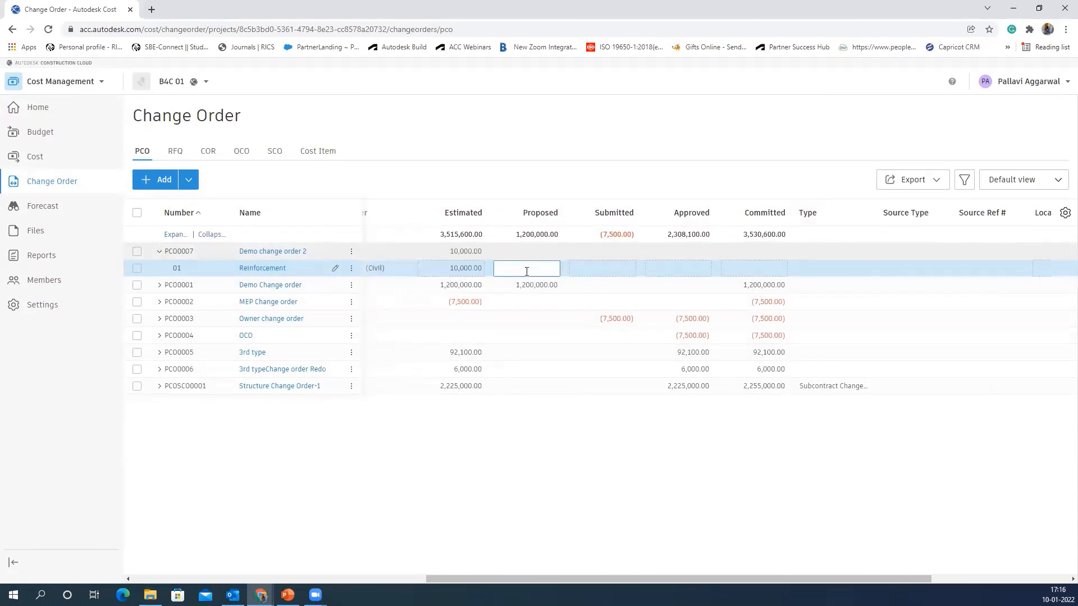
Step: Open the Reinforcement cost item and review its details, related change orders, cost summary, hierarchy options, mark-ups, scope of work and attributes
{"action": "left_click", "coordinate": [276, 270]}
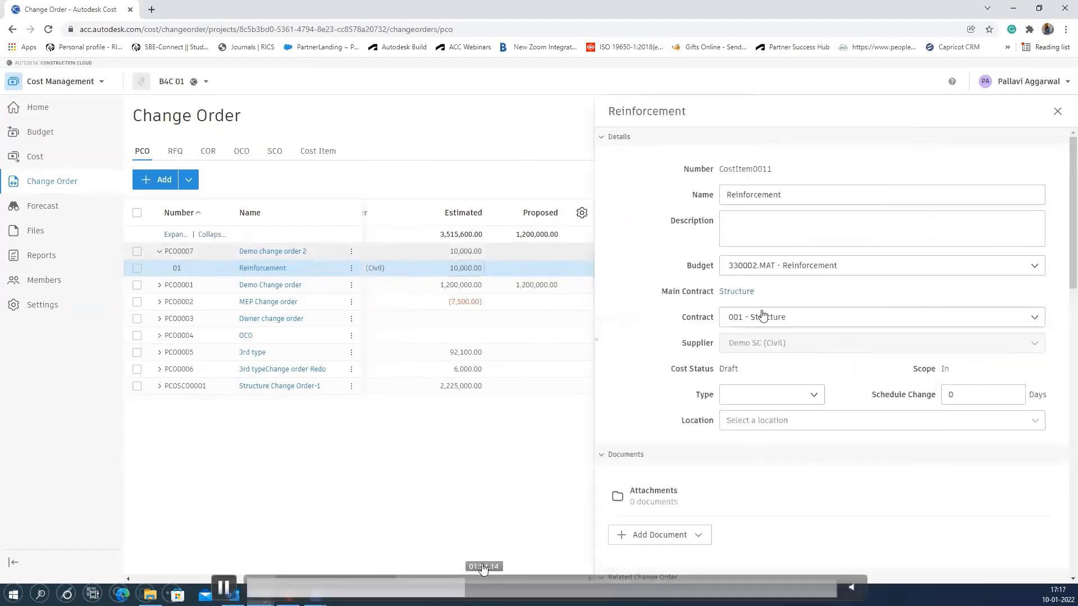
{"action": "scroll", "coordinate": [773, 245], "scroll_direction": "down", "scroll_amount": 1}
{"action": "scroll", "coordinate": [773, 245], "scroll_direction": "down", "scroll_amount": 5}
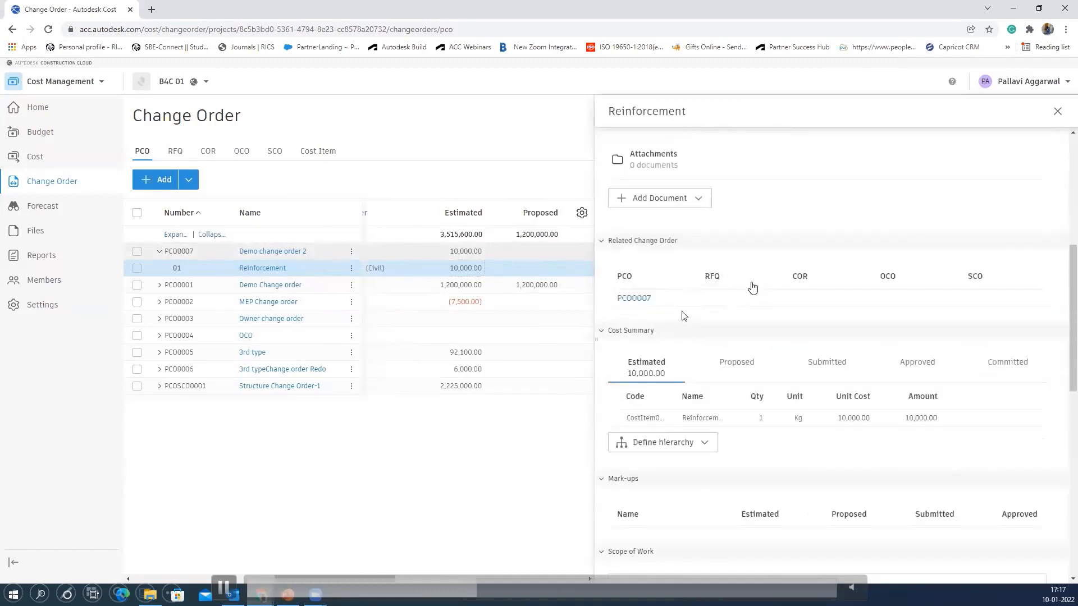
{"action": "scroll", "coordinate": [724, 303], "scroll_direction": "up", "scroll_amount": 1}
{"action": "scroll", "coordinate": [723, 303], "scroll_direction": "down", "scroll_amount": 5}
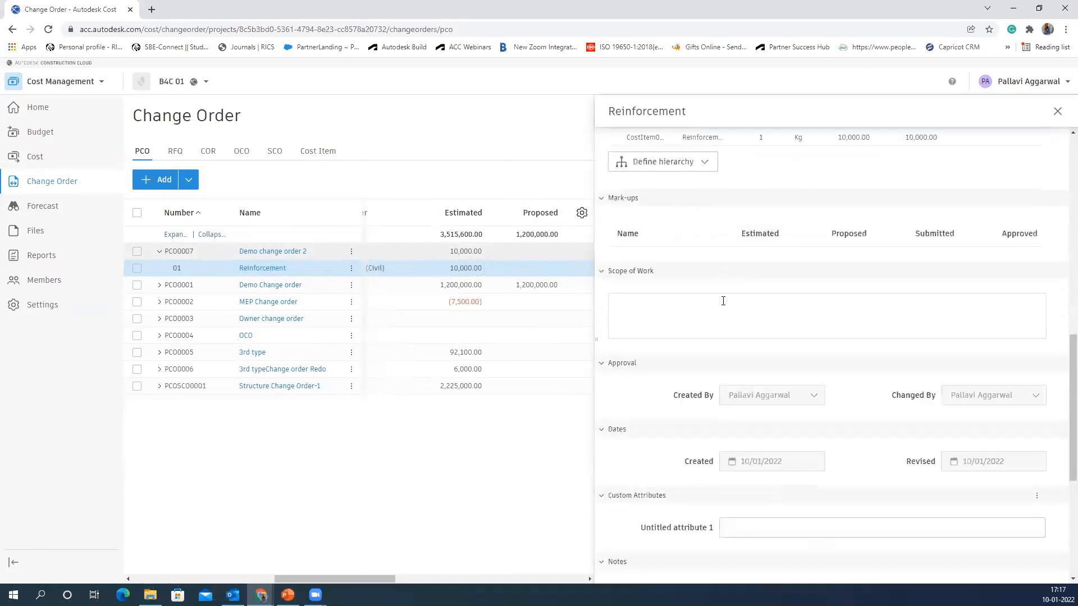
{"action": "scroll", "coordinate": [730, 281], "scroll_direction": "up", "scroll_amount": 1}
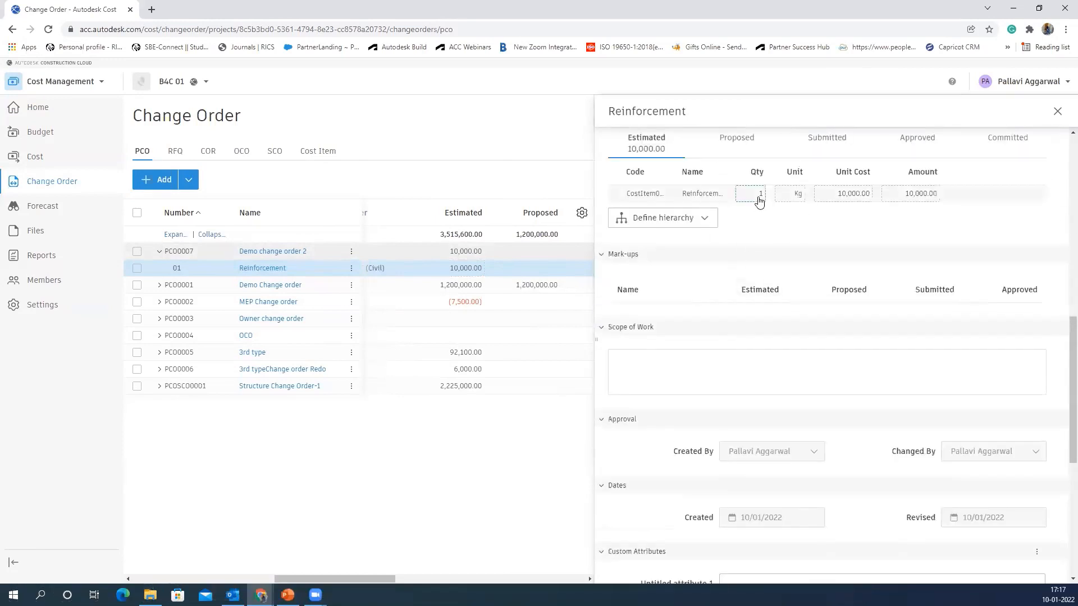
{"action": "left_click", "coordinate": [828, 197]}
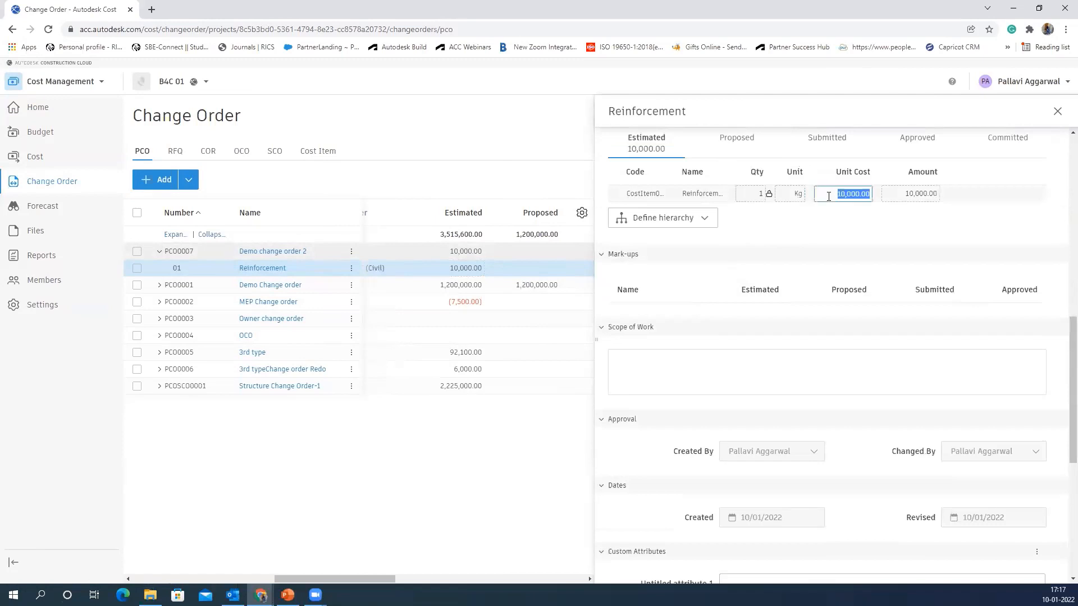
{"action": "left_click", "coordinate": [896, 198]}
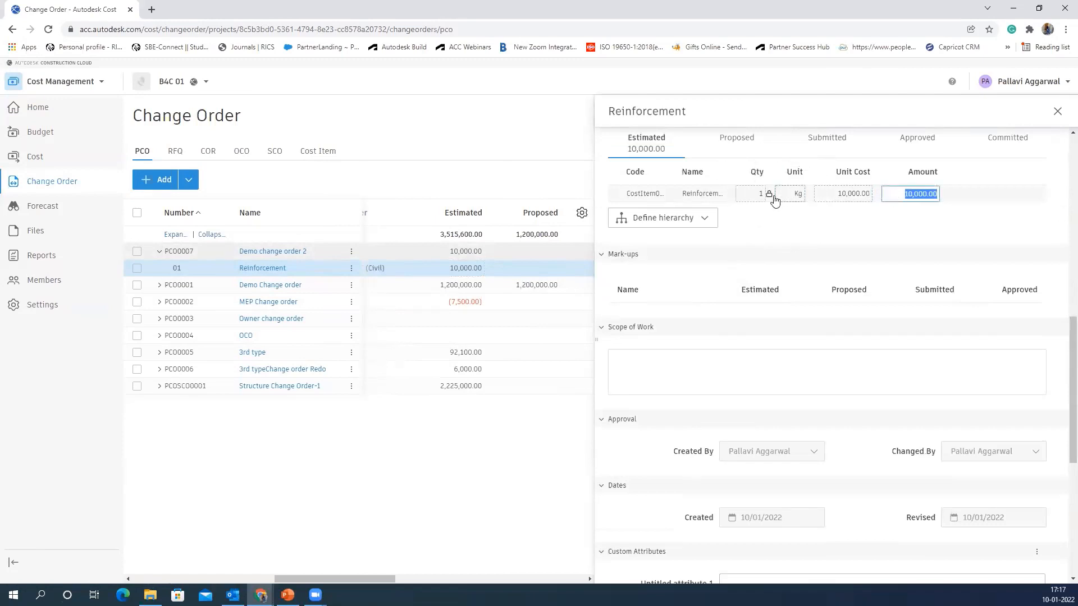
{"action": "left_click", "coordinate": [685, 224]}
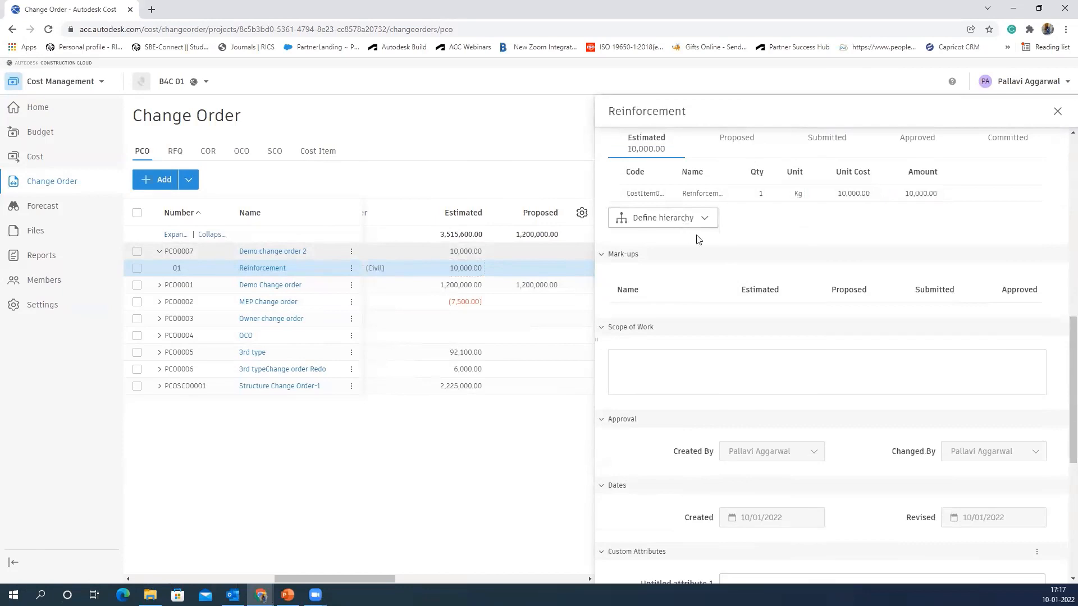
{"action": "scroll", "coordinate": [706, 244], "scroll_direction": "down", "scroll_amount": 3}
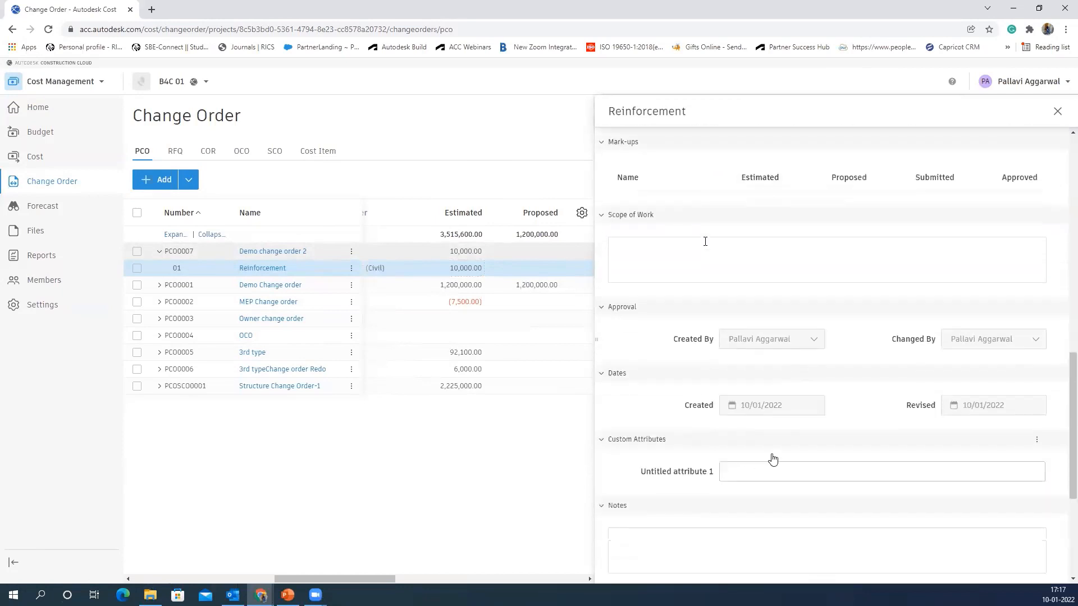
{"action": "scroll", "coordinate": [725, 371], "scroll_direction": "down", "scroll_amount": 3}
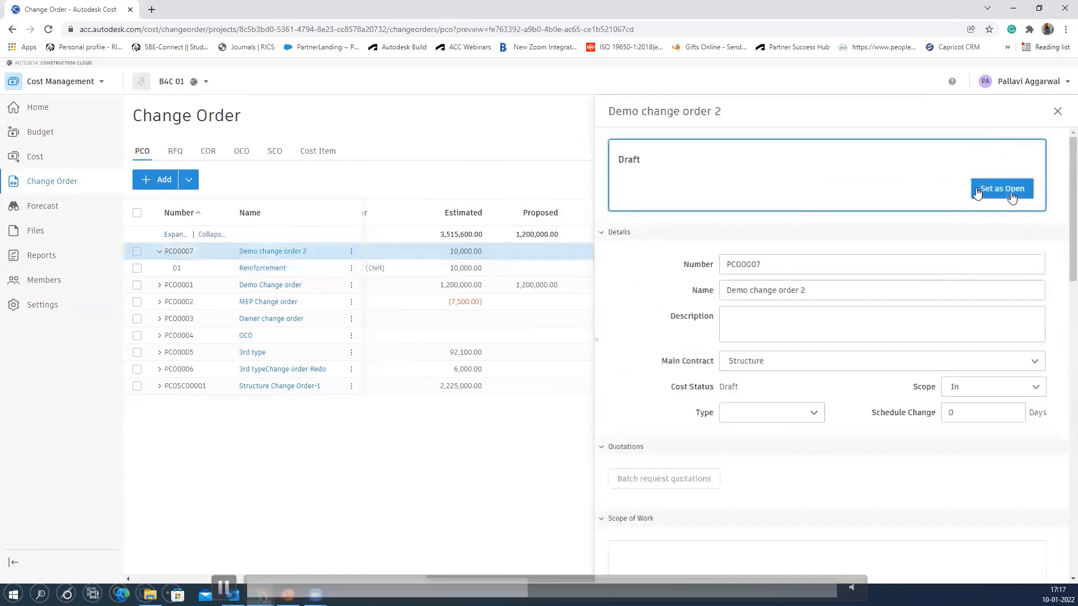
Step: Set Demo change order 2 as open and view the items that can be generated from it
{"action": "left_click", "coordinate": [1012, 196]}
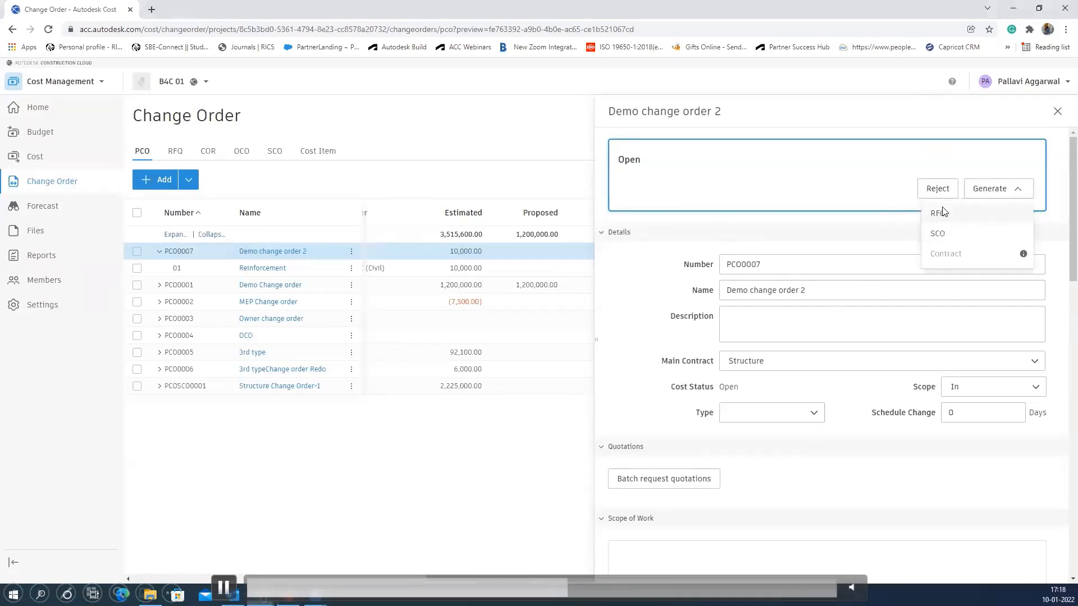
{"action": "left_click", "coordinate": [591, 588]}
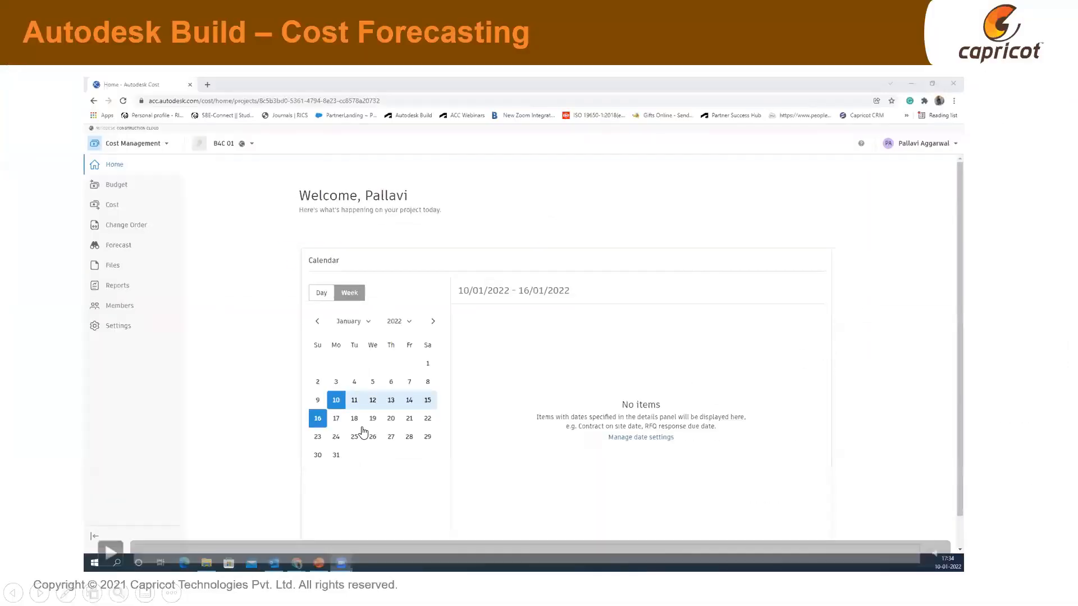
Step: Create a weekly front-loaded forecast distribution for the M25 Grade Concrete budget from 22/08/2021 to 30/11/2021
{"action": "left_click", "coordinate": [364, 431]}
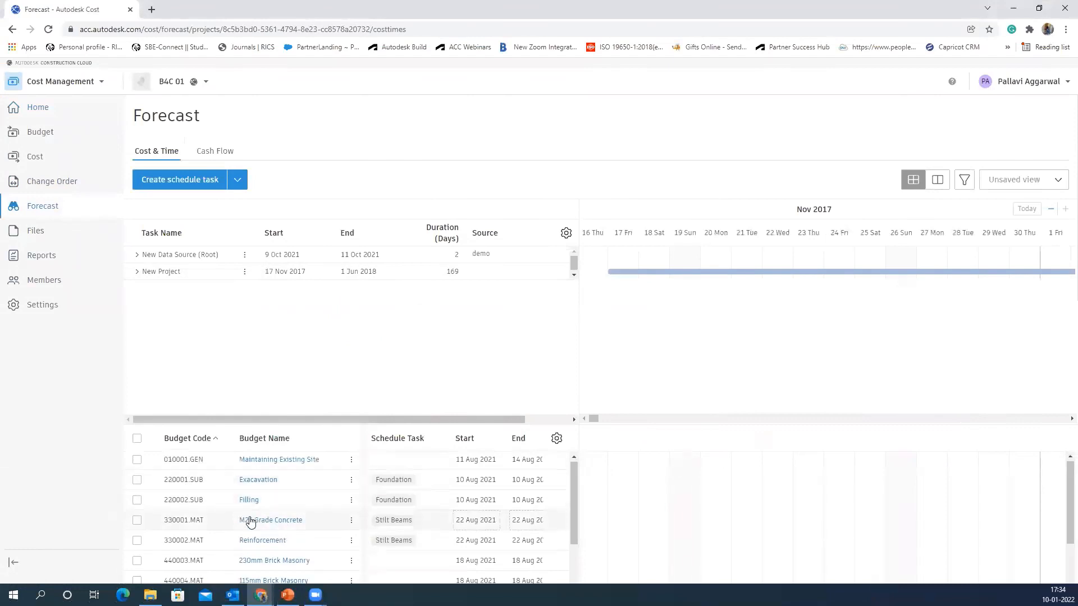
{"action": "left_click", "coordinate": [350, 522]}
{"action": "left_click", "coordinate": [395, 543]}
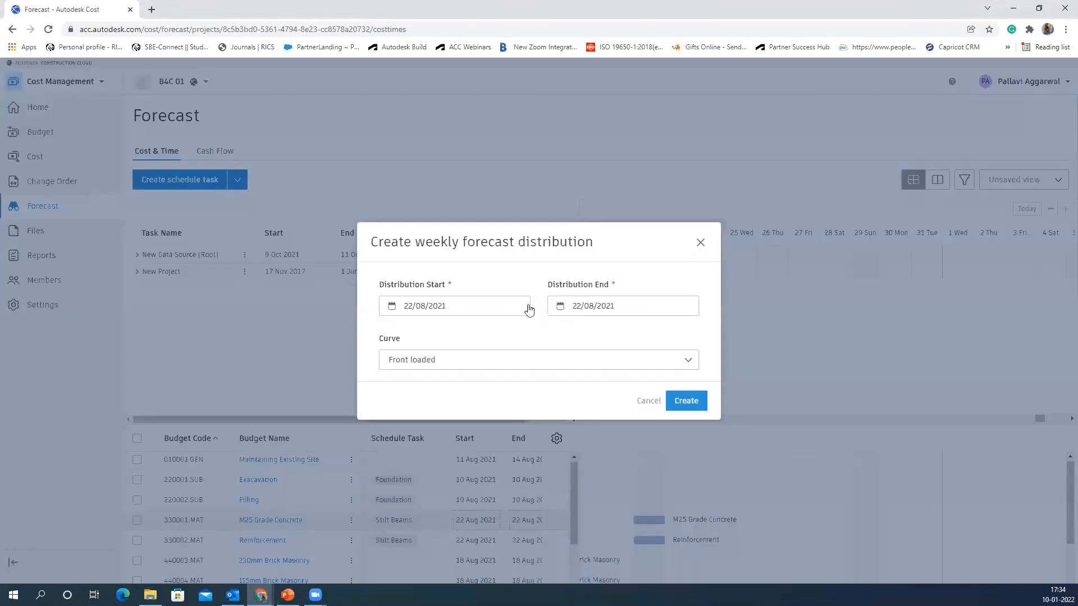
{"action": "left_click", "coordinate": [521, 312]}
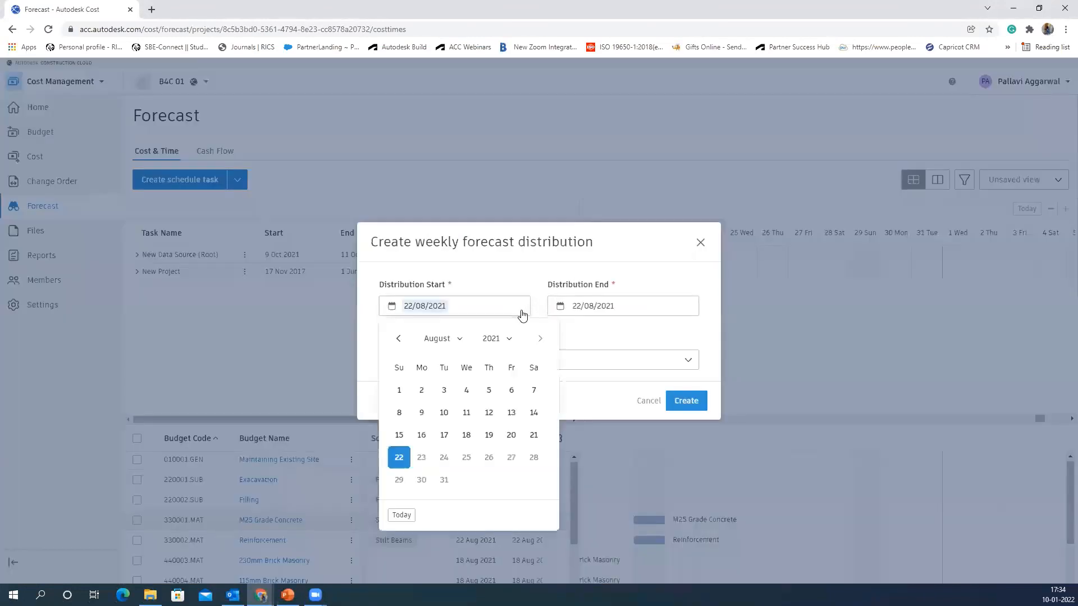
{"action": "left_click", "coordinate": [559, 314]}
{"action": "left_click", "coordinate": [626, 339]}
{"action": "left_click", "coordinate": [616, 425]}
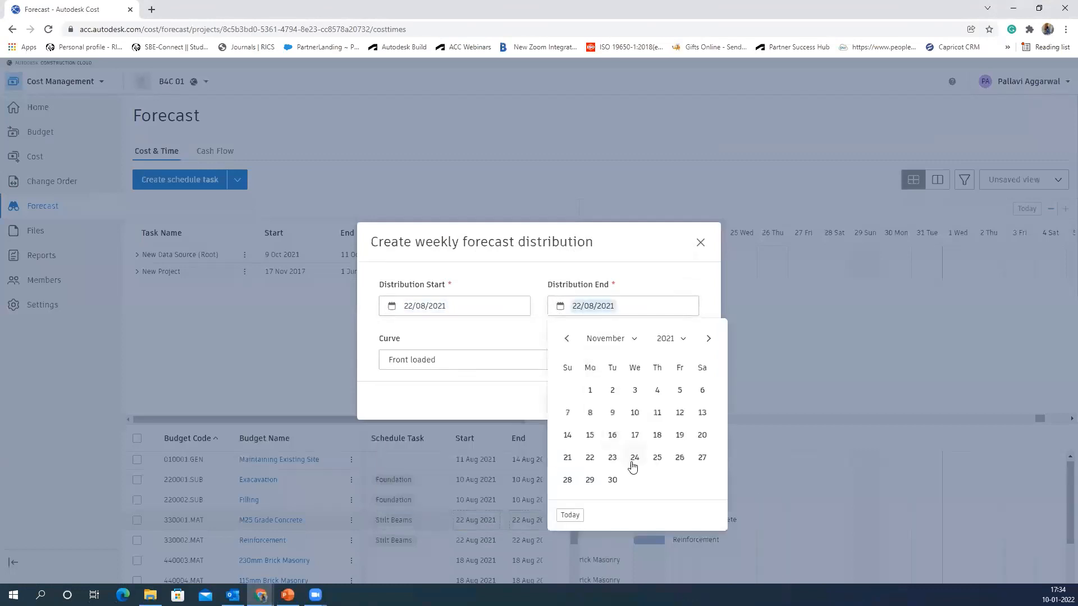
{"action": "left_click", "coordinate": [614, 481]}
{"action": "left_click", "coordinate": [684, 402]}
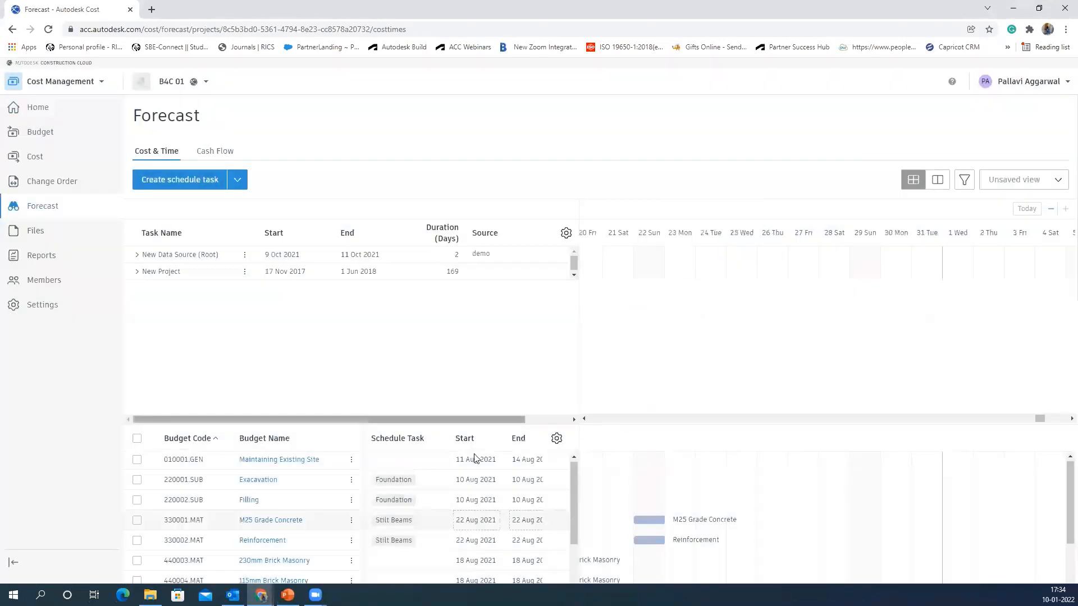
Step: Open the M25 Grade Concrete budget and review its details, forecast adjustments and weekly forecast distribution by amount
{"action": "left_click", "coordinate": [267, 520]}
{"action": "scroll", "coordinate": [646, 353], "scroll_direction": "down", "scroll_amount": 8}
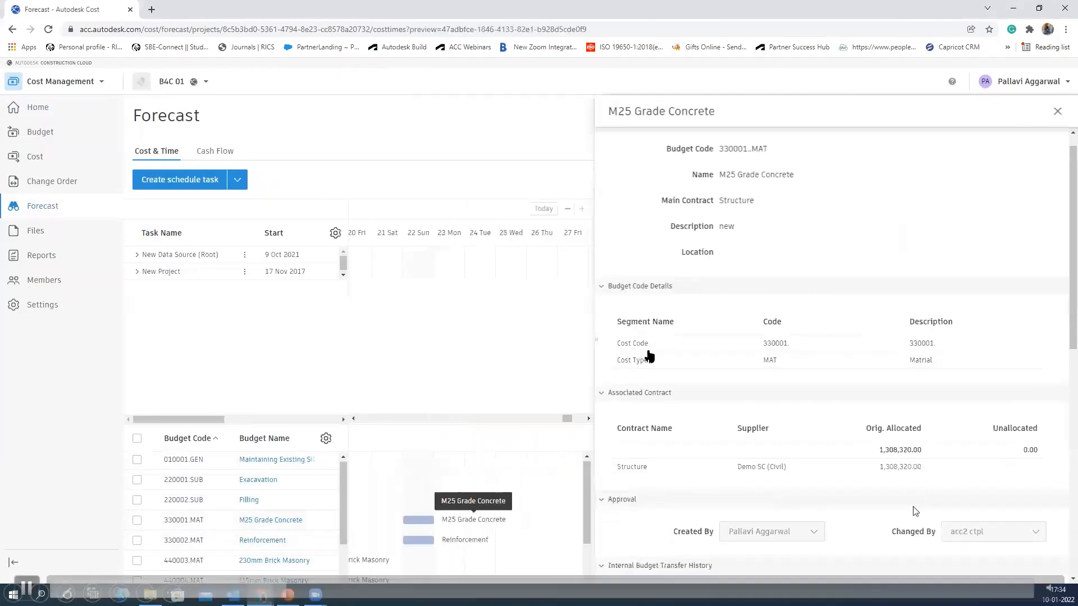
{"action": "scroll", "coordinate": [650, 356], "scroll_direction": "down", "scroll_amount": 3}
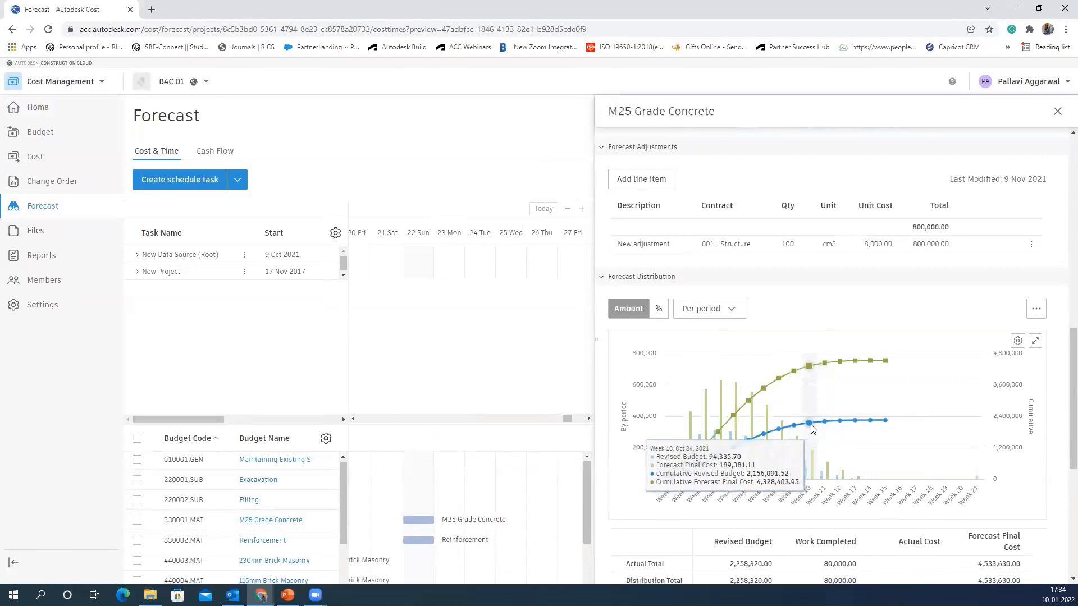
{"action": "scroll", "coordinate": [808, 454], "scroll_direction": "down", "scroll_amount": 3}
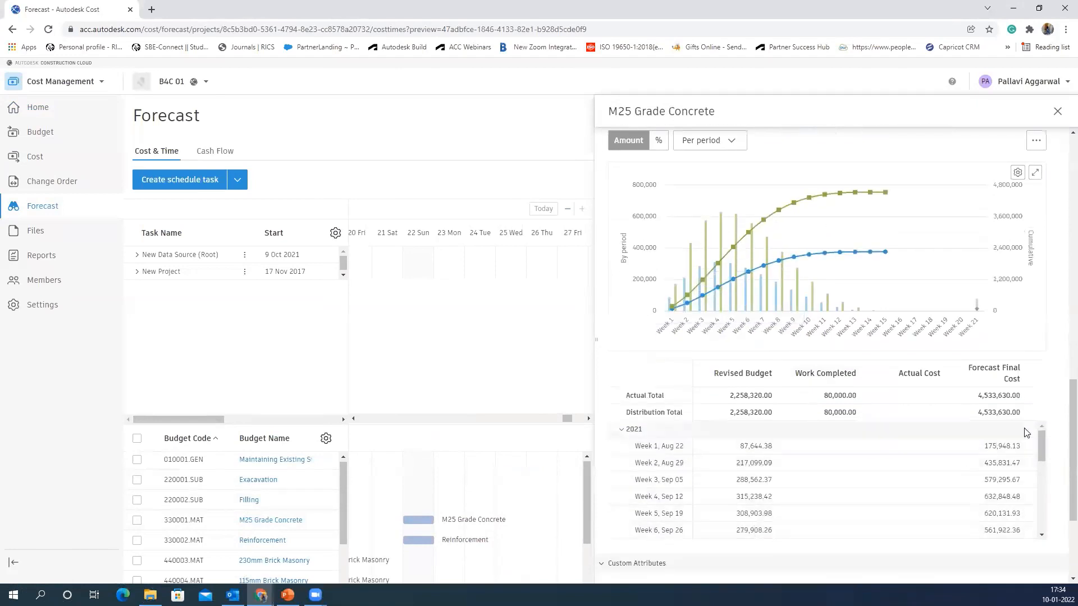
{"action": "scroll", "coordinate": [873, 516], "scroll_direction": "down", "scroll_amount": 5}
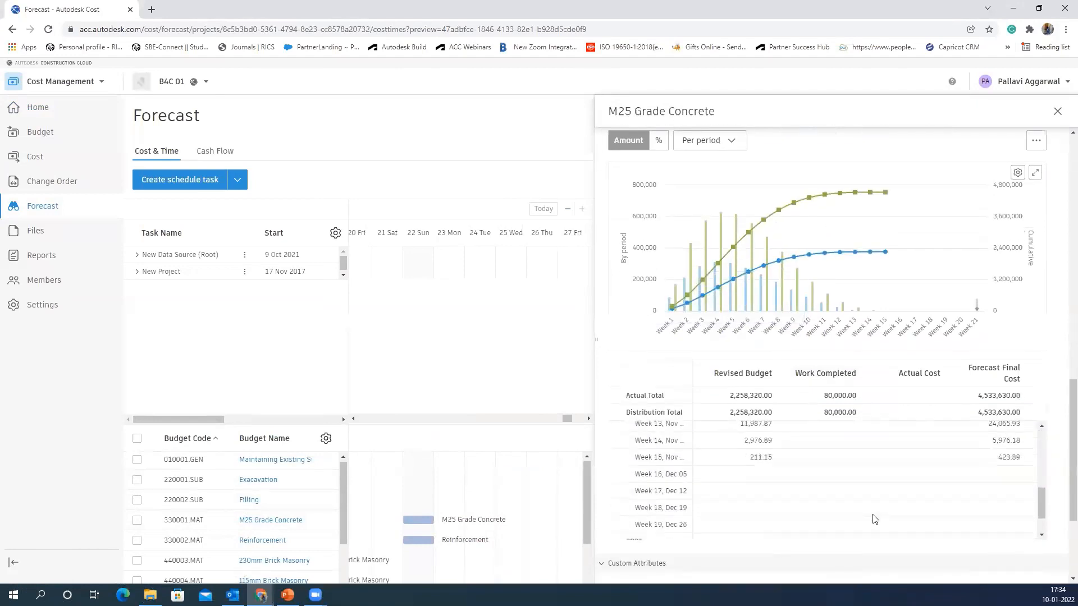
{"action": "scroll", "coordinate": [874, 519], "scroll_direction": "down", "scroll_amount": 3}
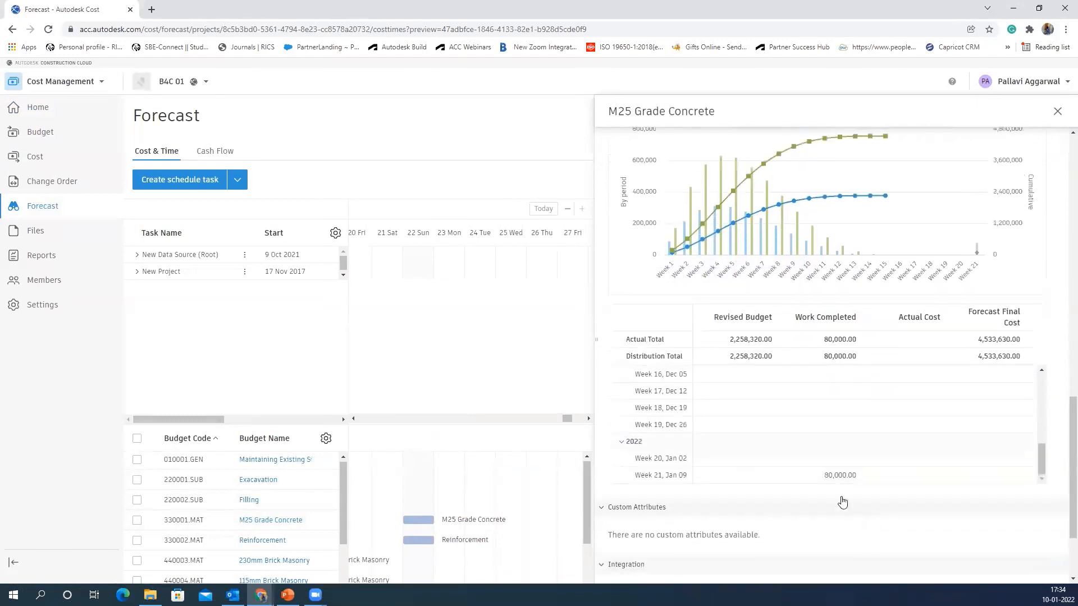
{"action": "scroll", "coordinate": [758, 481], "scroll_direction": "down", "scroll_amount": 2}
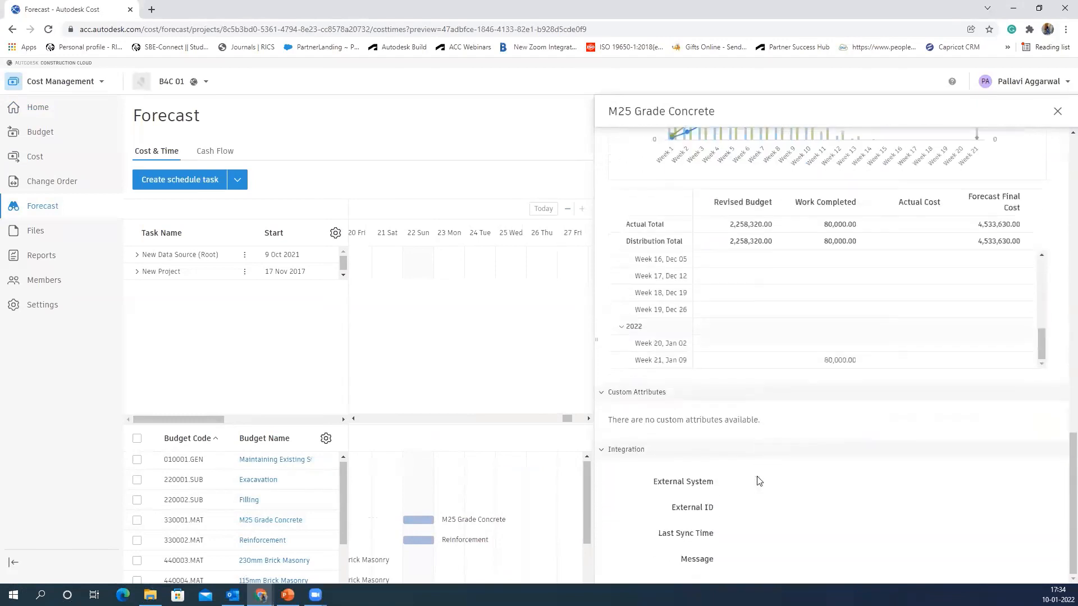
Step: Show the M25 Grade Concrete forecast distribution as percentages and review its chart and weekly breakdown
{"action": "scroll", "coordinate": [758, 432], "scroll_direction": "up", "scroll_amount": 8}
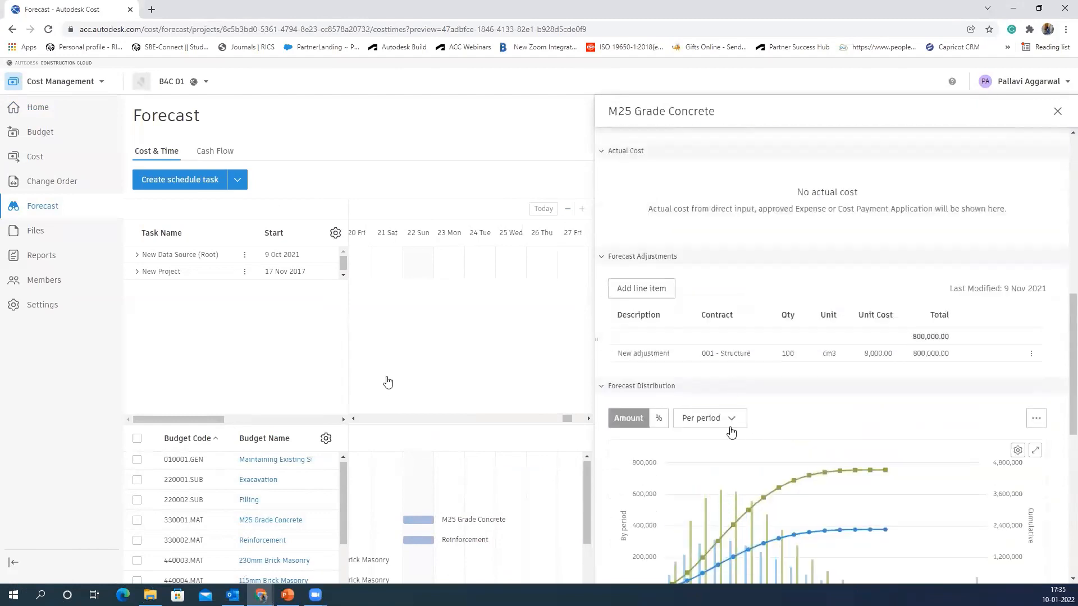
{"action": "left_click", "coordinate": [658, 418]}
{"action": "scroll", "coordinate": [658, 418], "scroll_direction": "down", "scroll_amount": 4}
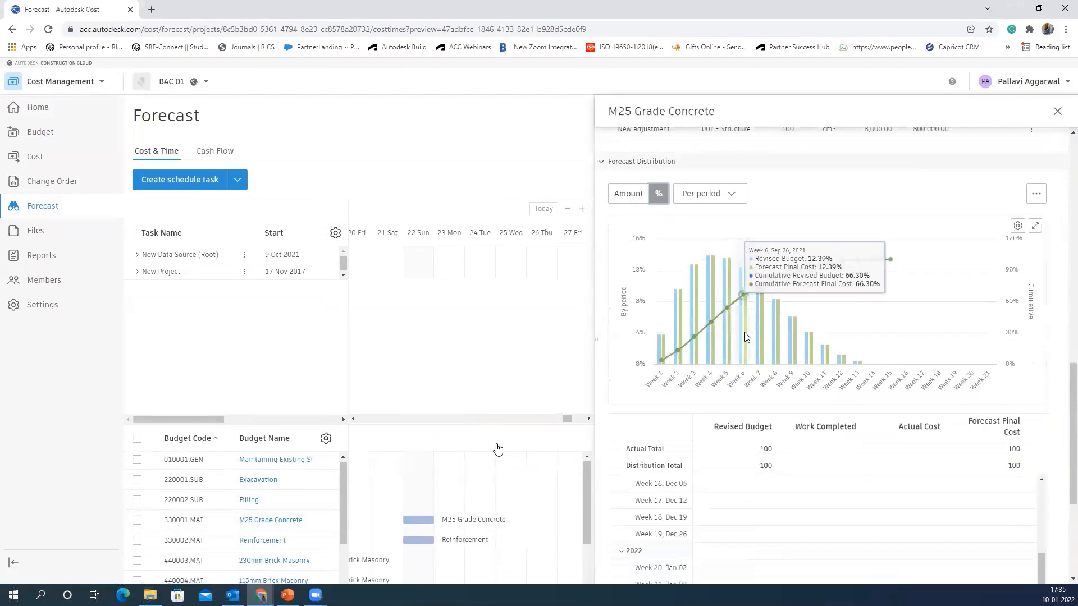
{"action": "scroll", "coordinate": [776, 474], "scroll_direction": "down", "scroll_amount": 2}
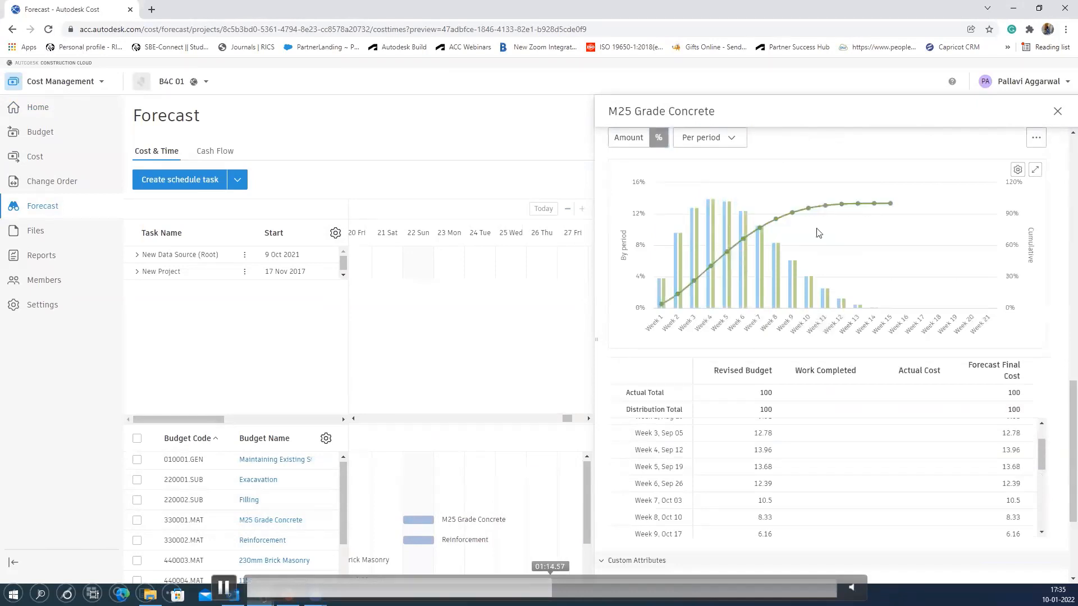
{"action": "scroll", "coordinate": [806, 236], "scroll_direction": "up", "scroll_amount": 4}
Step: View the project cash flow forecast and drill down through the Revised Budget to the M25 Grade Concrete breakdown
{"action": "left_click", "coordinate": [215, 151]}
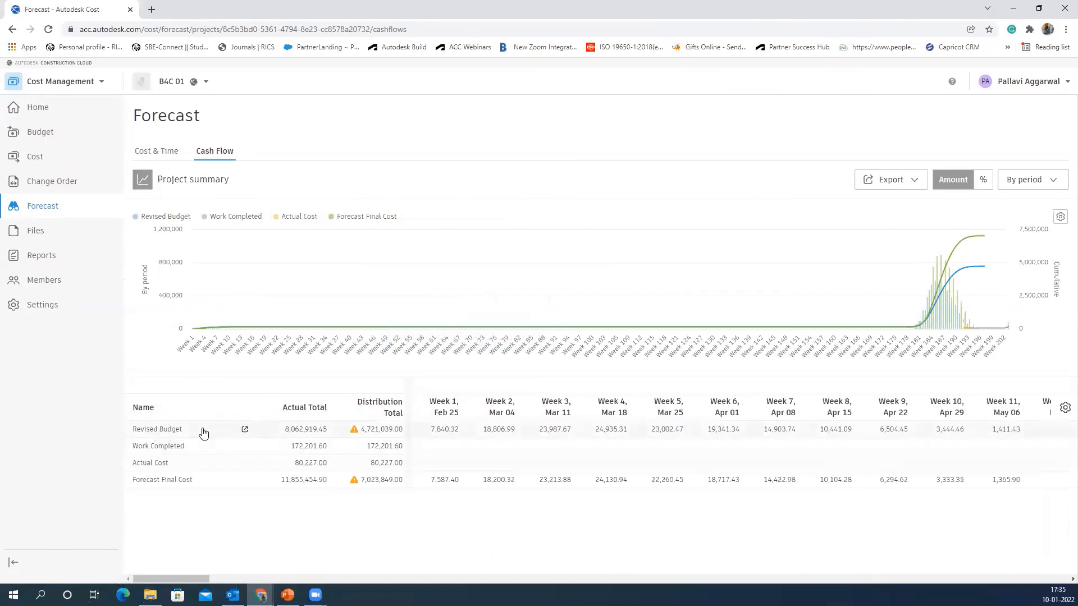
{"action": "left_click", "coordinate": [246, 432]}
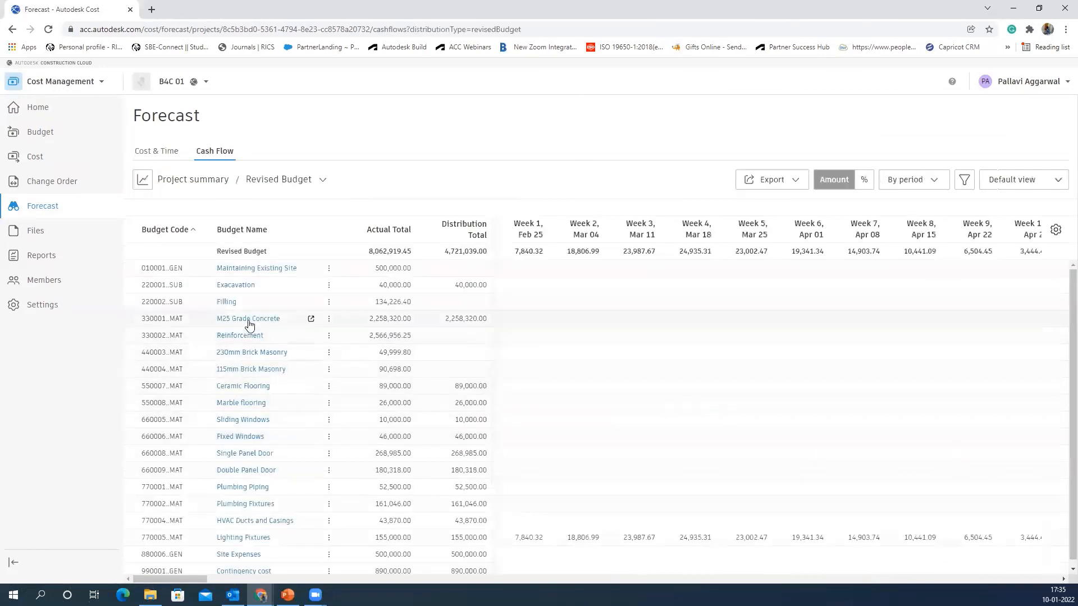
{"action": "left_click", "coordinate": [313, 319]}
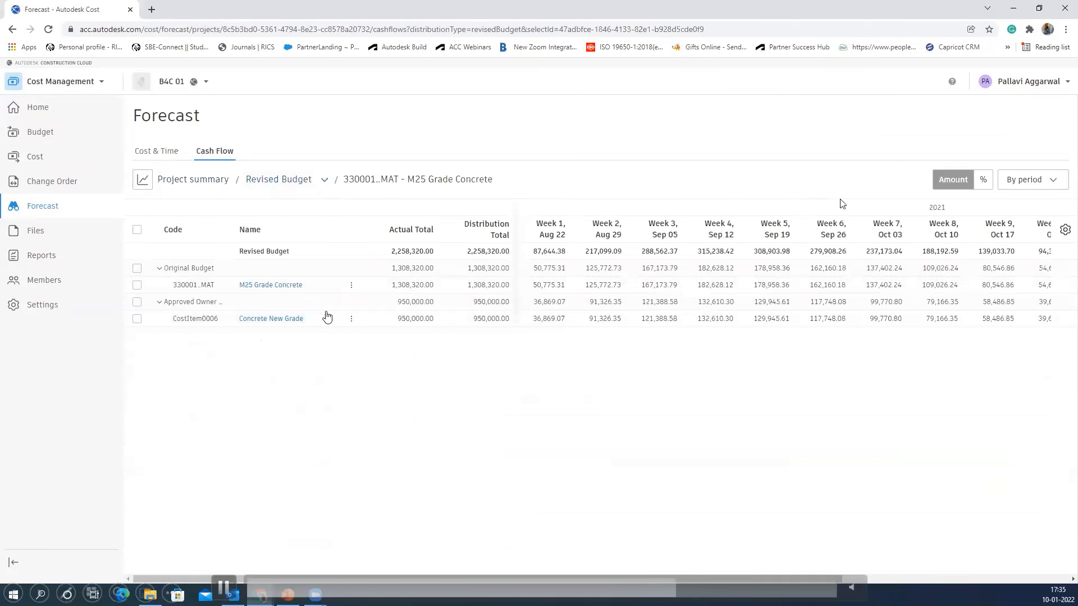
Step: Show the M25 Grade Concrete cash flow as percentages, inspect the editable Week 8 to Week 10 values, and return to the project summary
{"action": "left_click", "coordinate": [983, 181]}
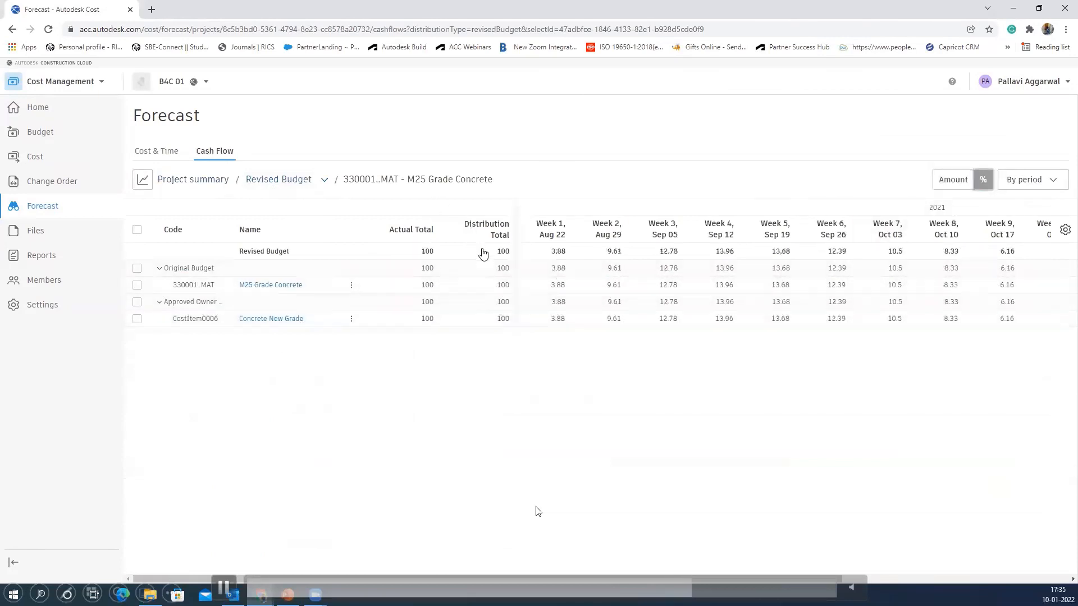
{"action": "left_click_drag", "start_coordinate": [520, 579], "coordinate": [743, 546]}
{"action": "left_click", "coordinate": [647, 282]}
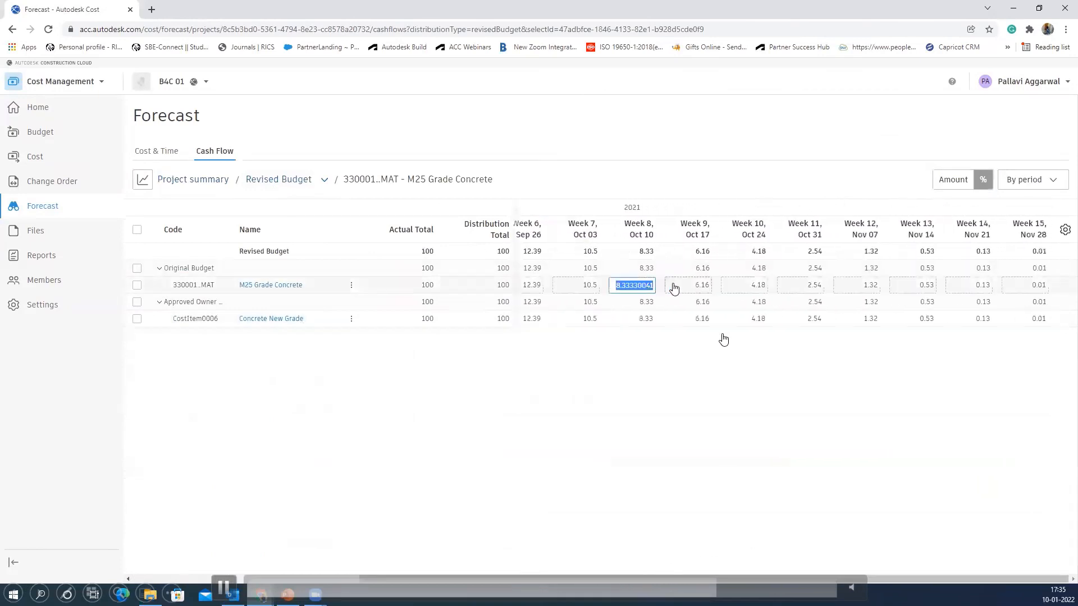
{"action": "left_click", "coordinate": [672, 284]}
{"action": "left_click", "coordinate": [729, 280]}
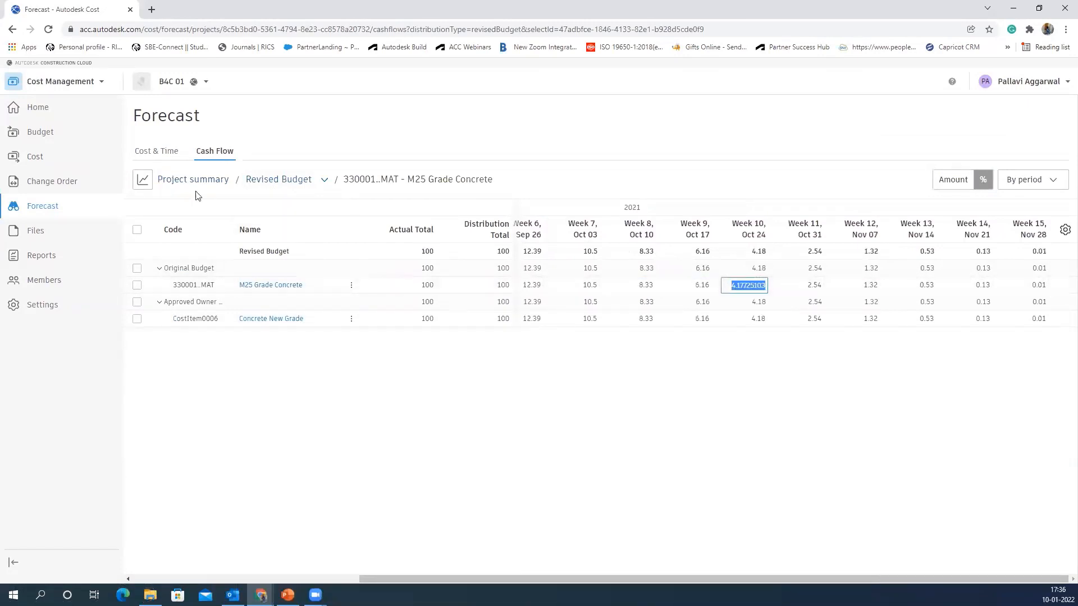
{"action": "left_click", "coordinate": [268, 184]}
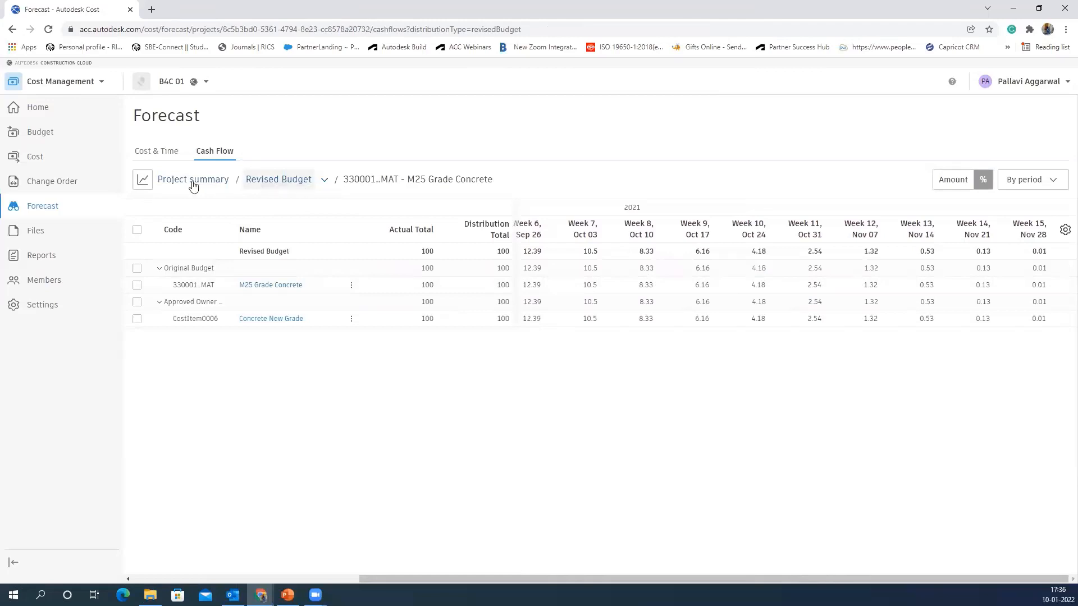
{"action": "left_click", "coordinate": [214, 185]}
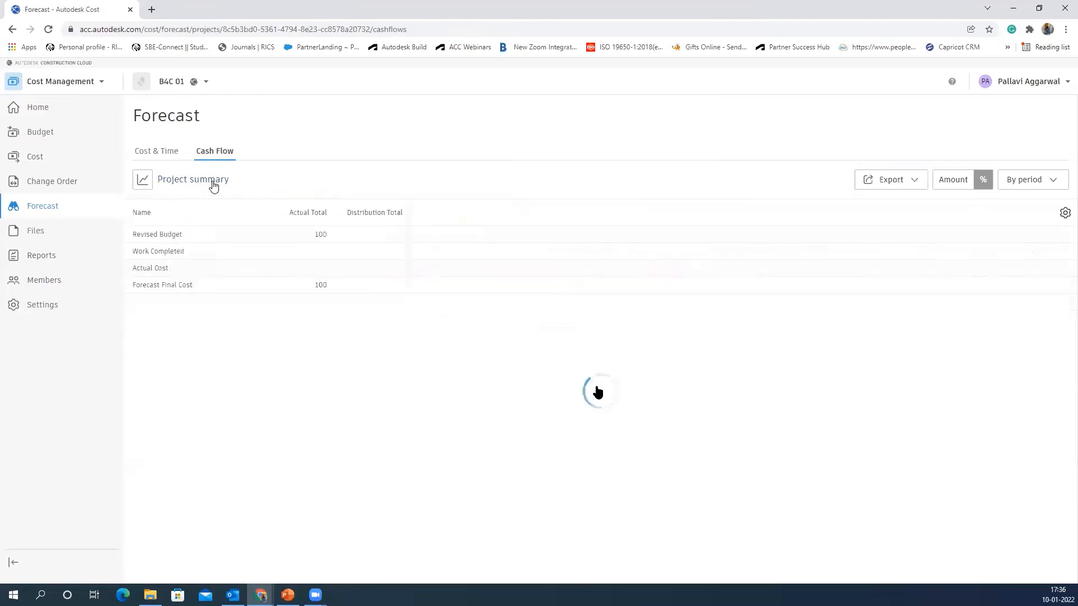